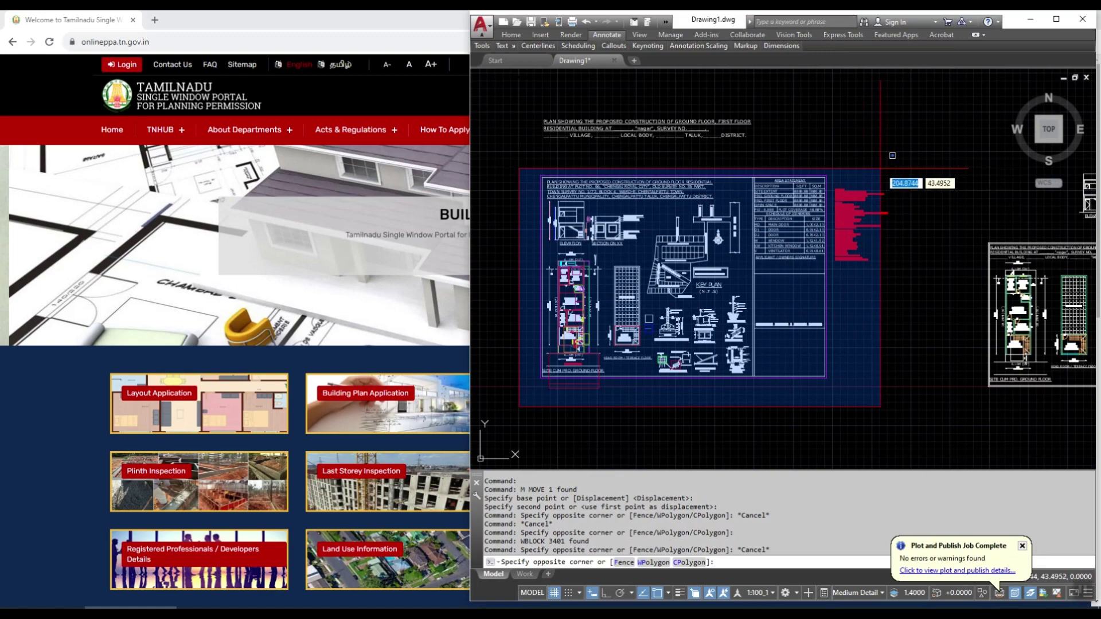
Step: Window-select all 3401 objects of the building plan
left_click(862, 186)
left_click(890, 162)
left_click(519, 394)
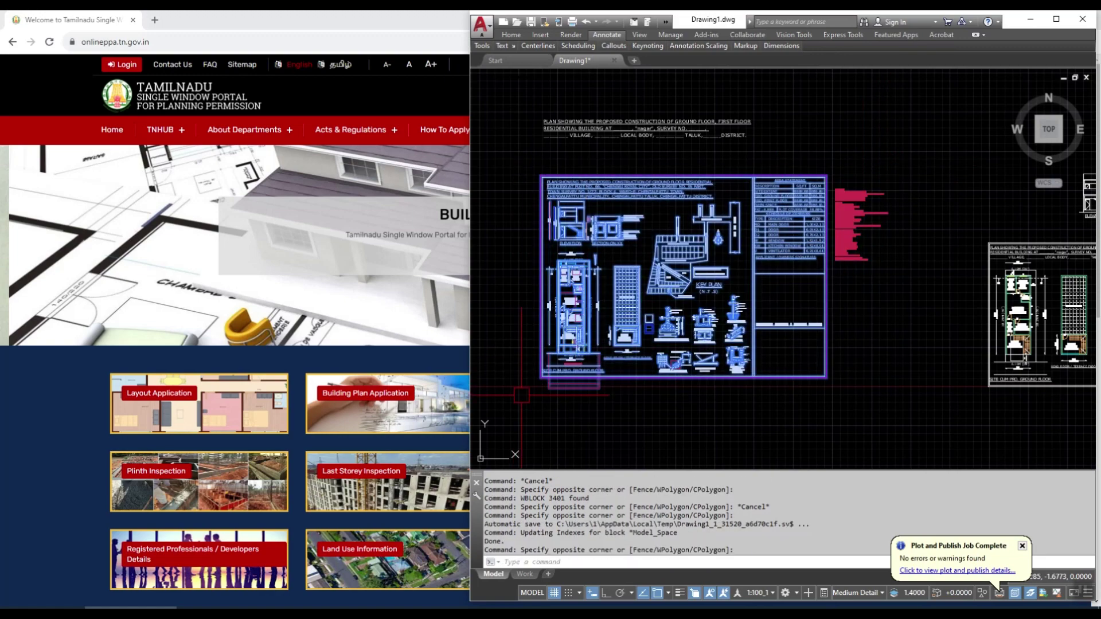
scroll(833, 197, "up", 5)
scroll(826, 201, "down", 2)
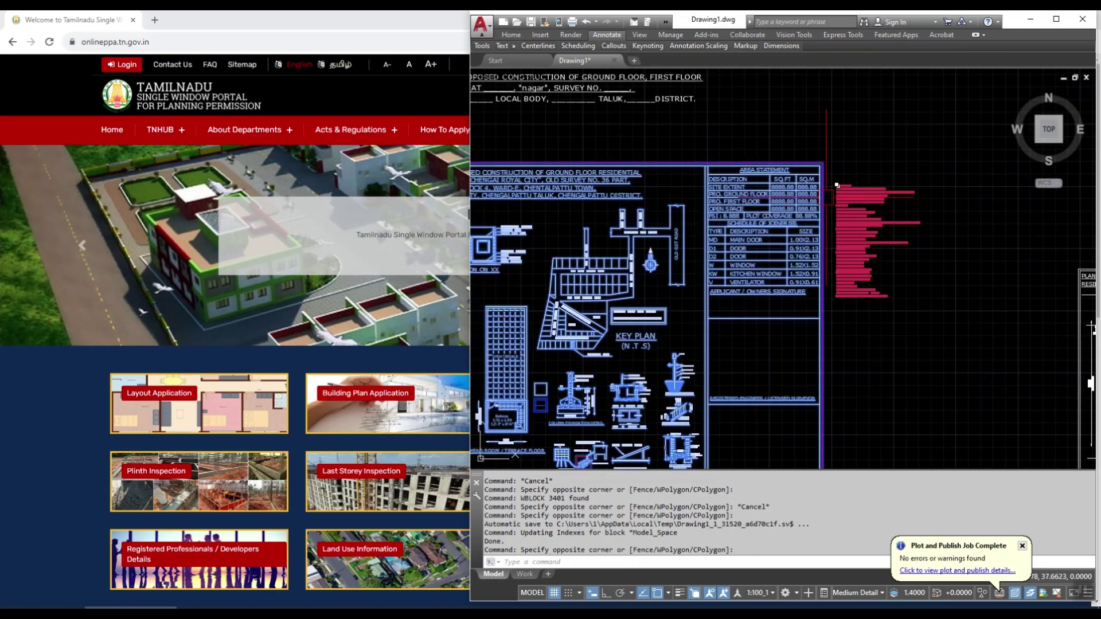
scroll(815, 209, "down", 2)
scroll(849, 184, "up", 4)
scroll(894, 159, "down", 2)
scroll(894, 160, "down", 2)
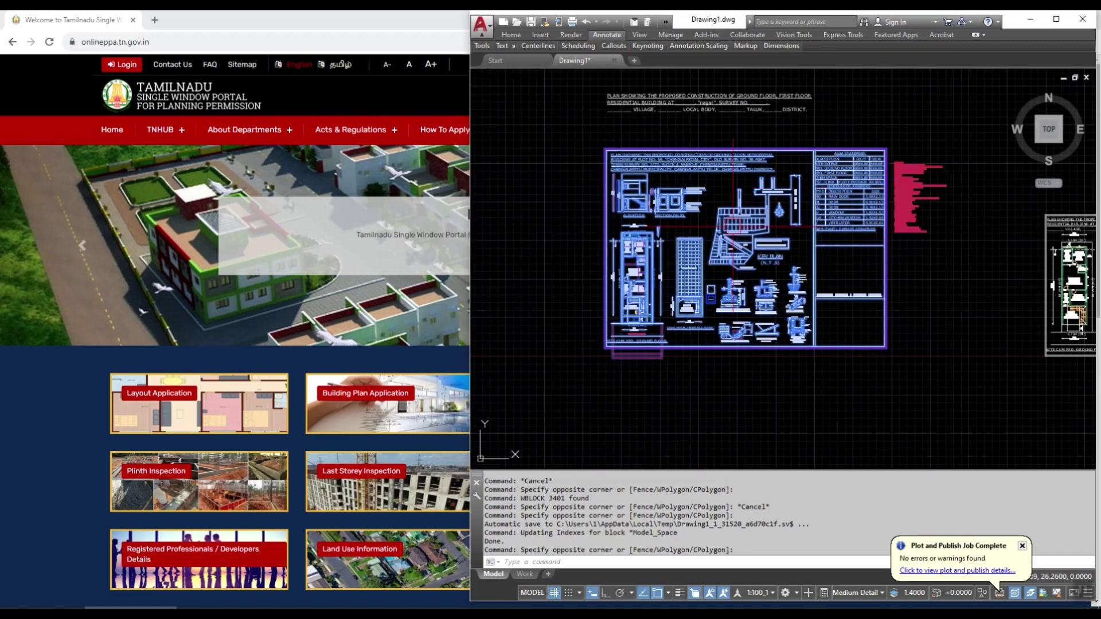
scroll(725, 219, "up", 2)
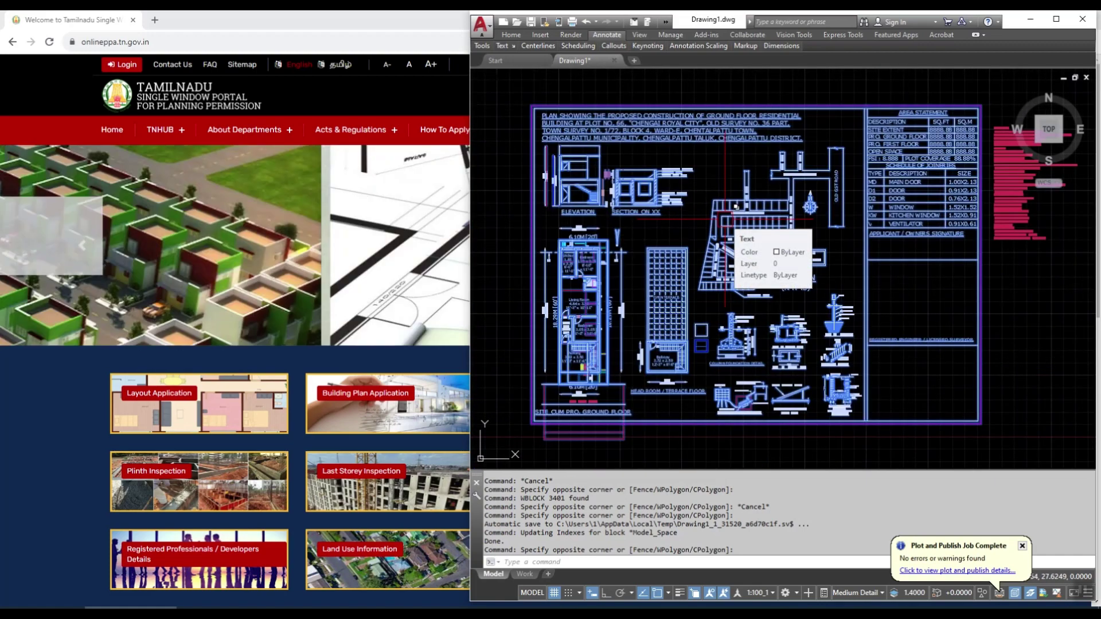
Step: WBLOCK the selection to 'test 1.dxf' (AutoCAD 2018 DXF) in the SINGLE WINDOW PORTAL DRAWINGS folder
type("WBLOCK")
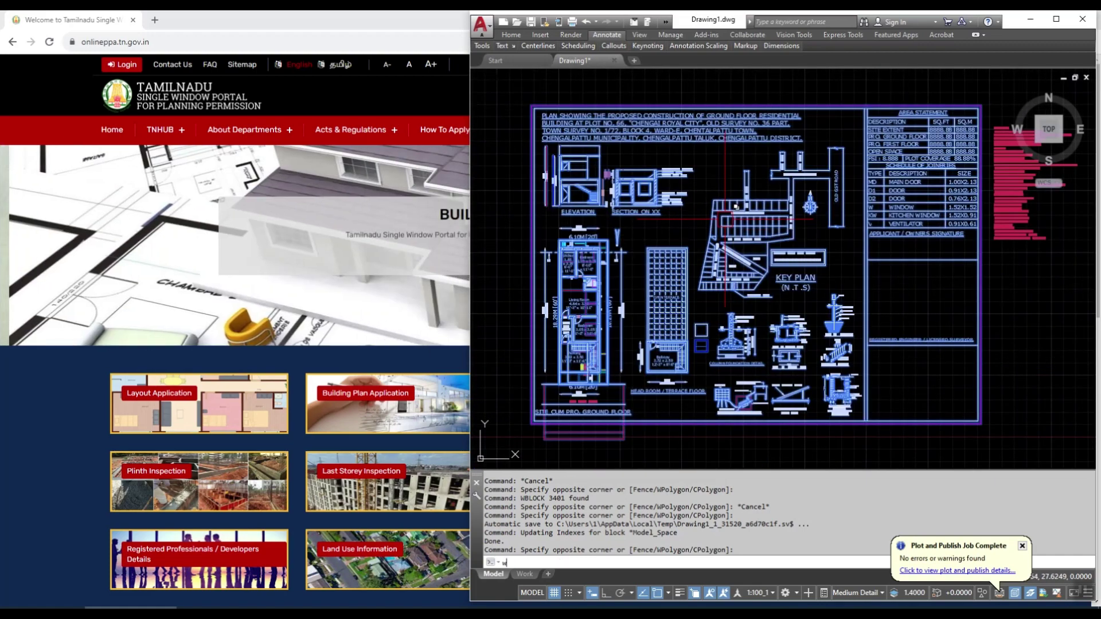
key("Return")
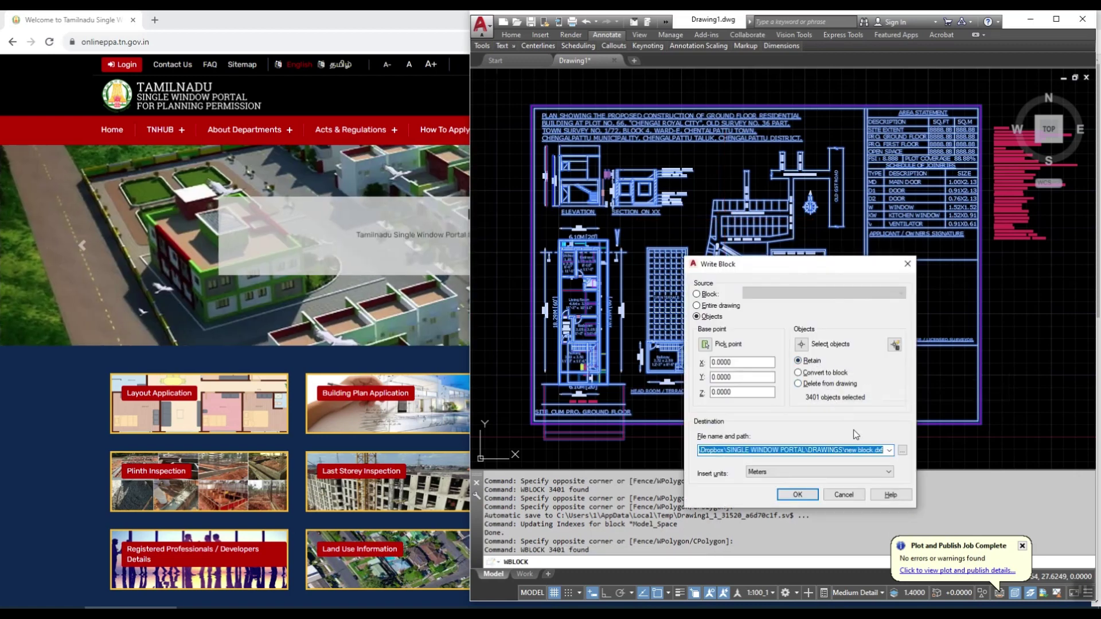
left_click(902, 451)
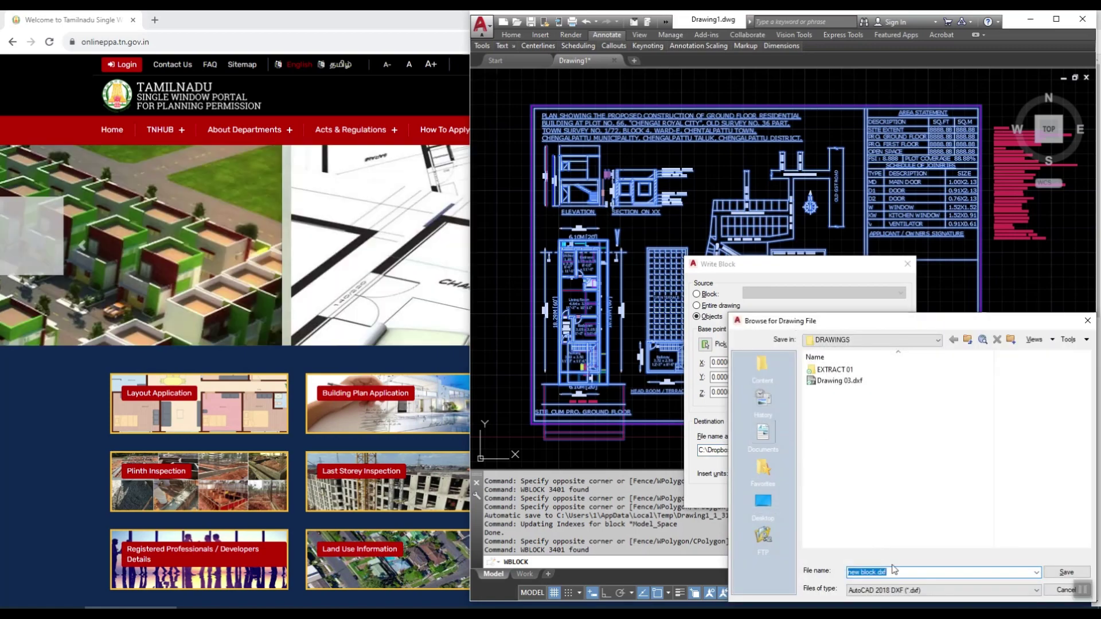
type("test 1")
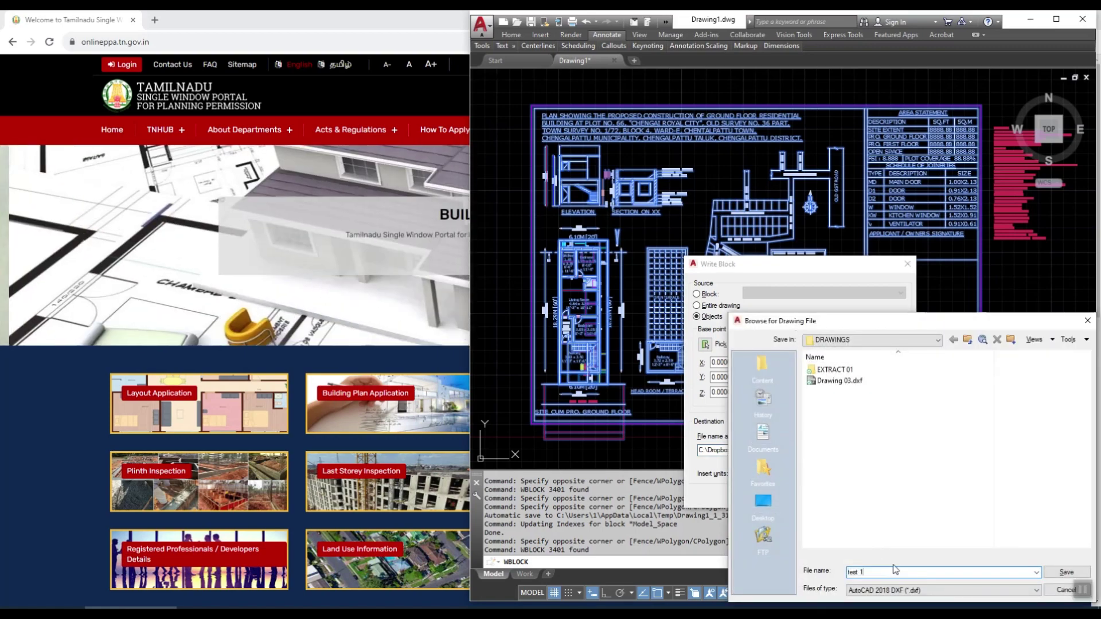
left_click(1070, 573)
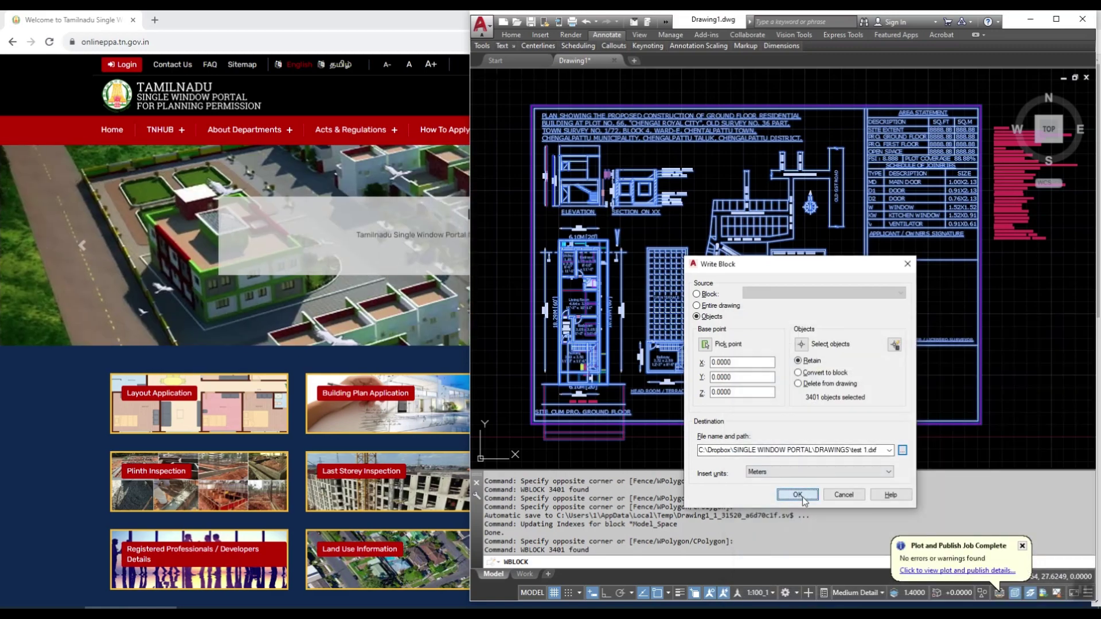
left_click(798, 495)
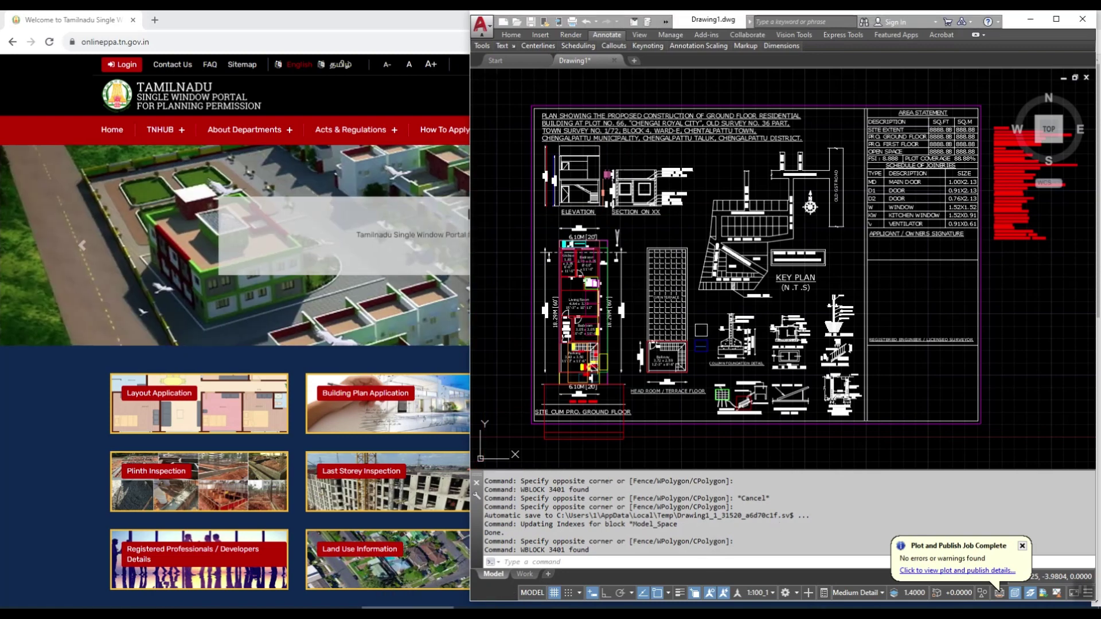
Step: Log in to the portal with the applicant's username, password and the displayed captcha code
left_click(283, 311)
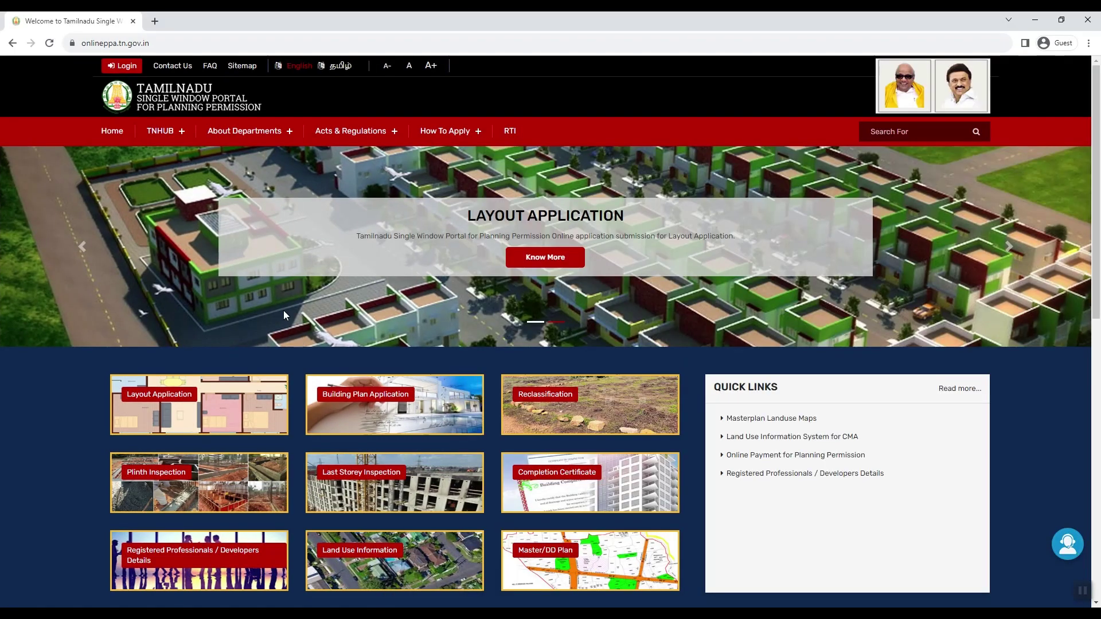
left_click(115, 67)
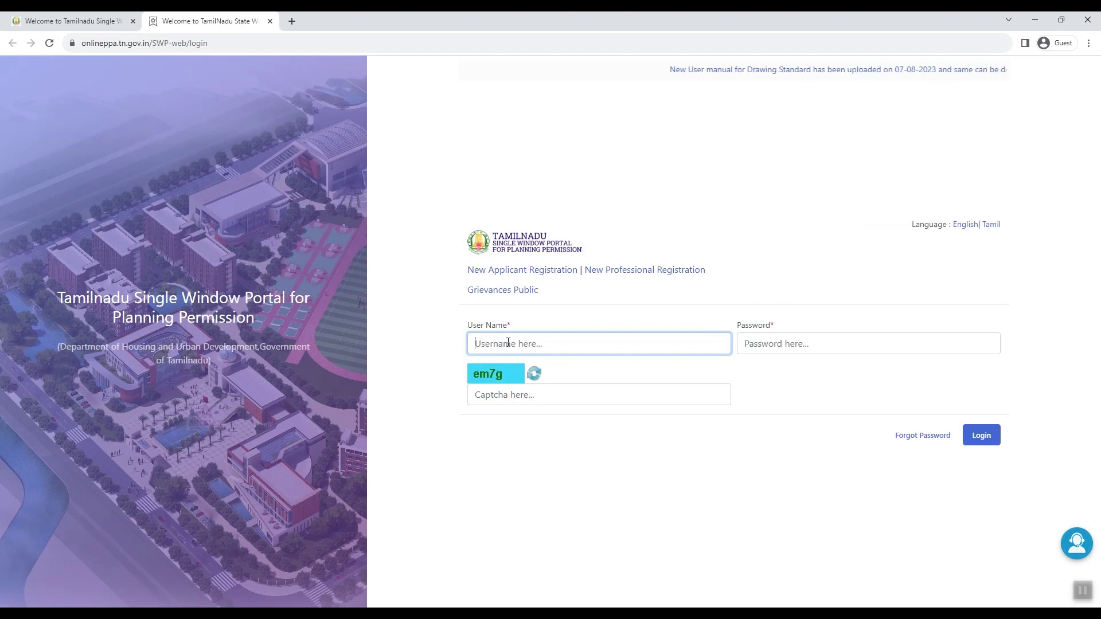
type("p")
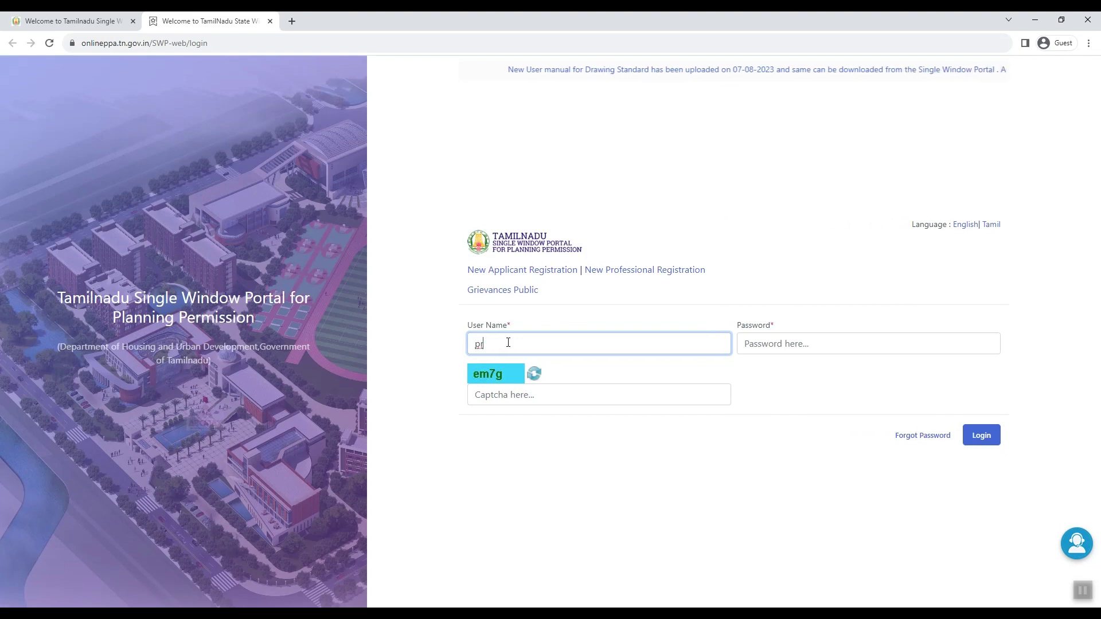
type("rd")
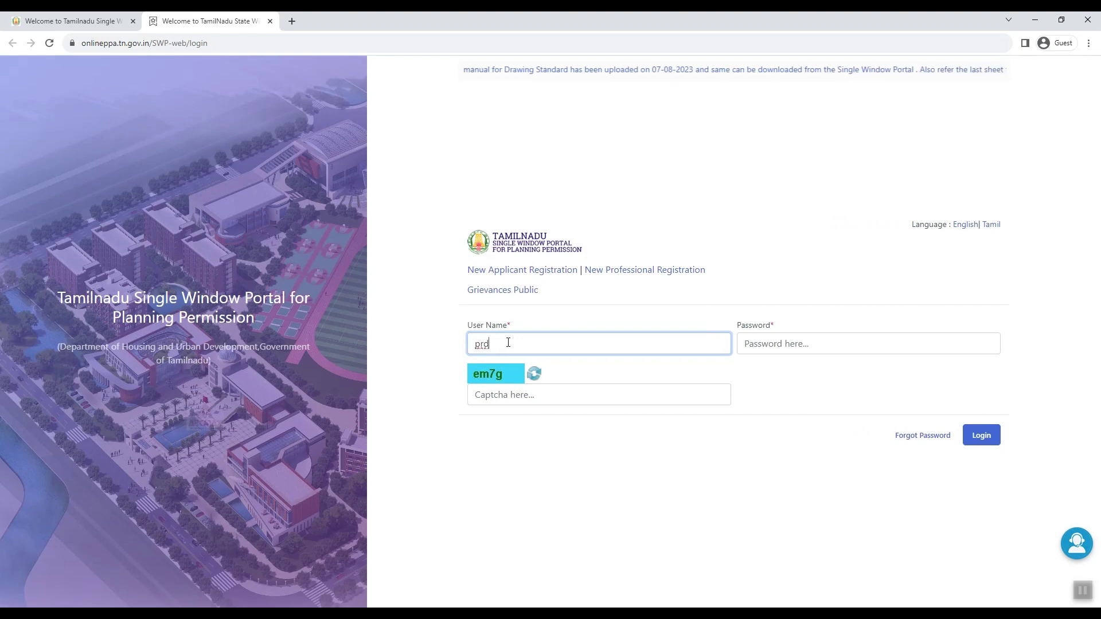
type("har")
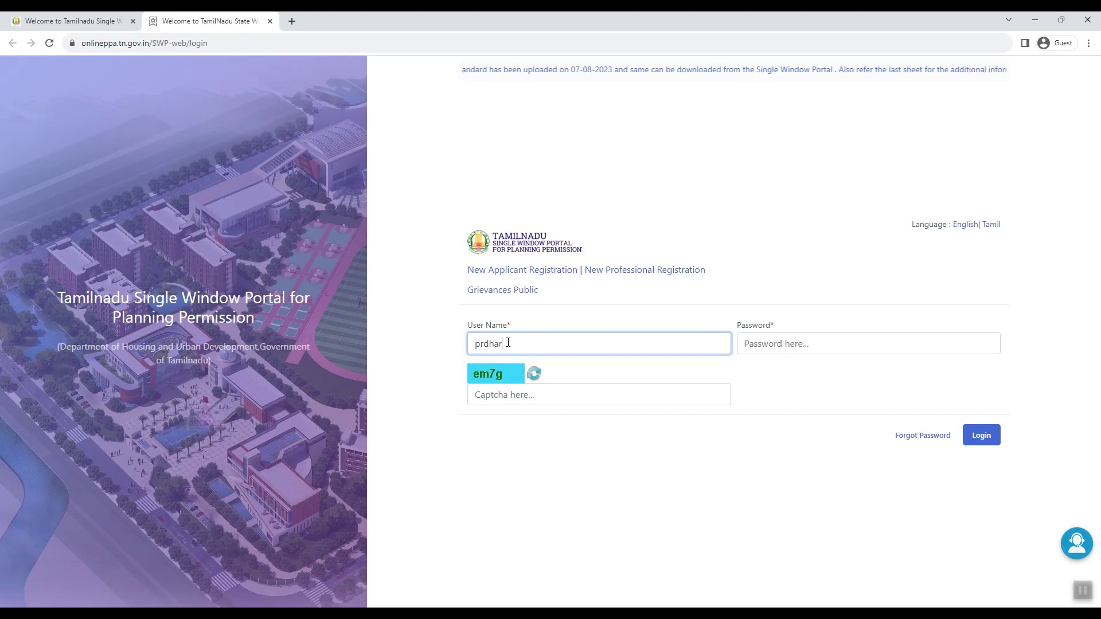
type("sini")
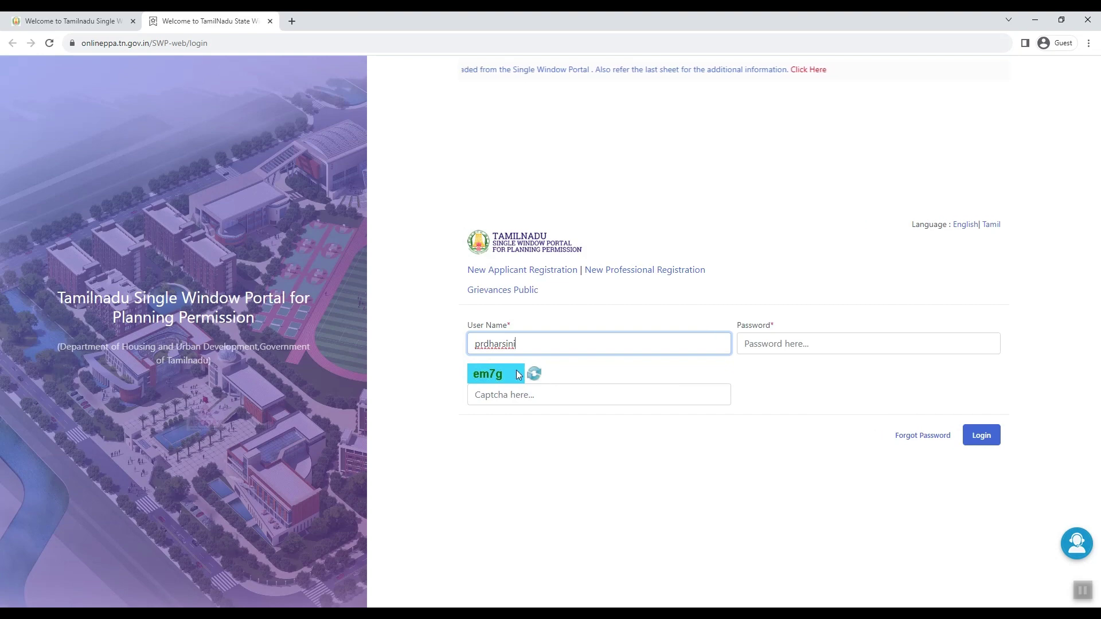
left_click(754, 349)
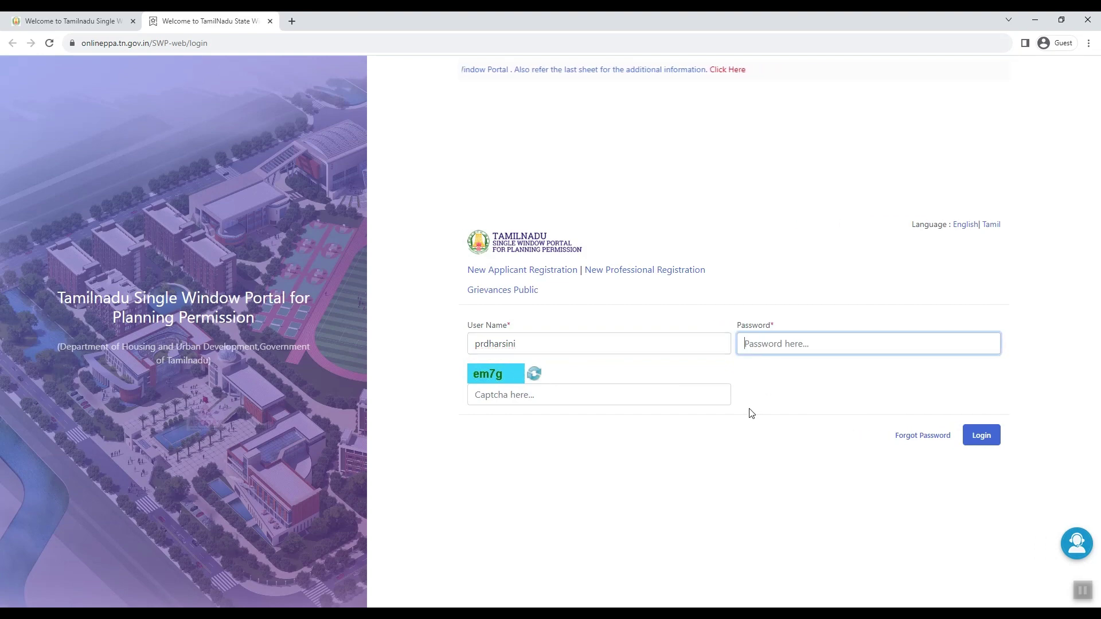
type("•")
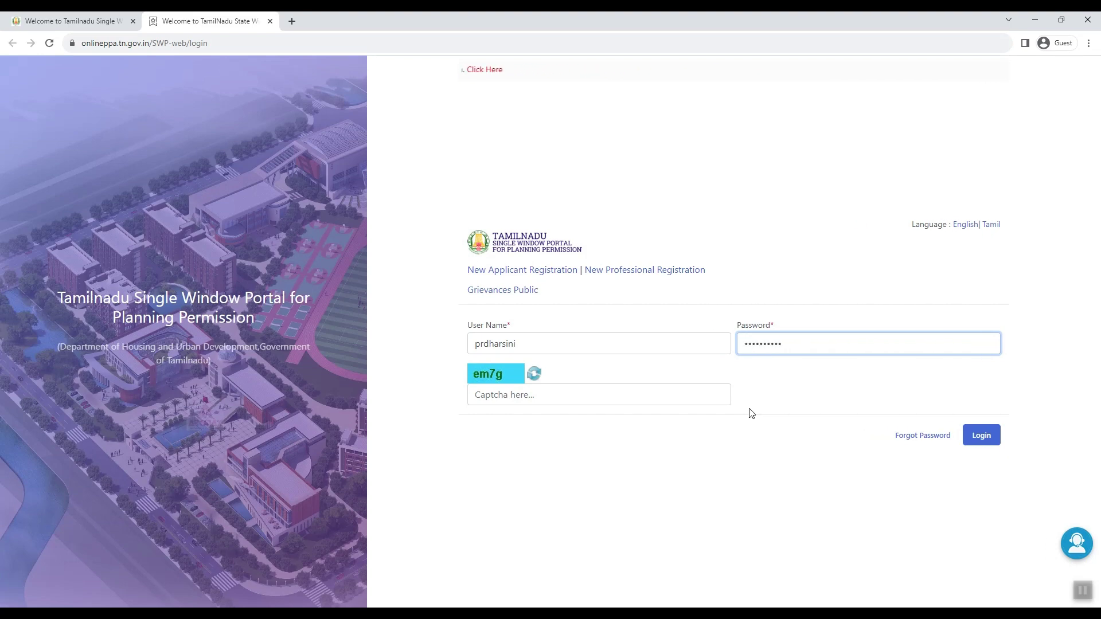
left_click(571, 396)
type("em")
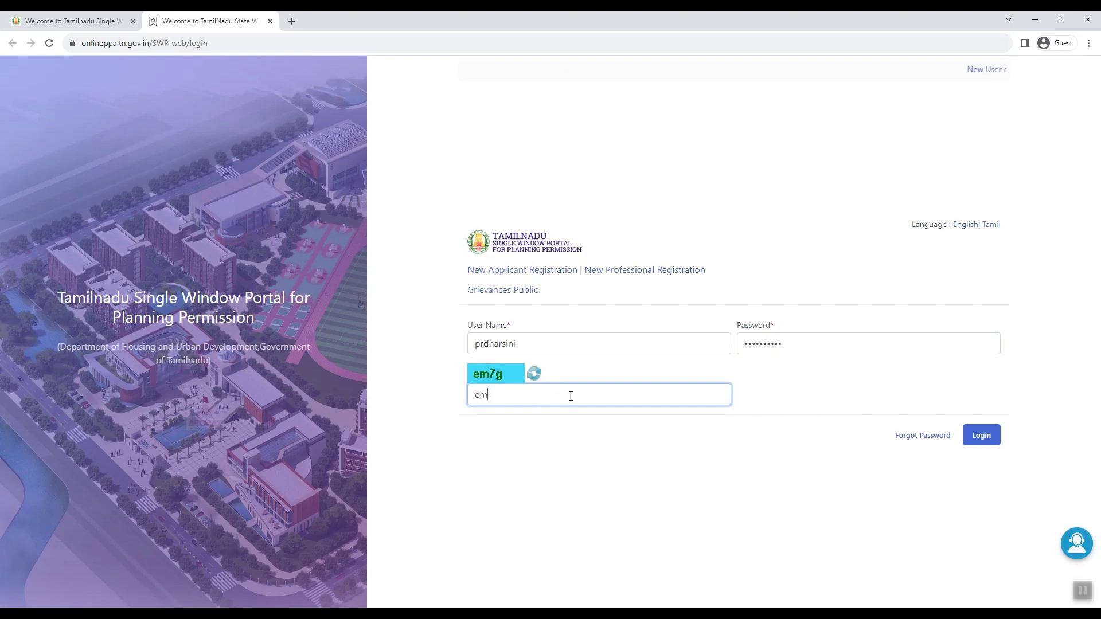
type("7g")
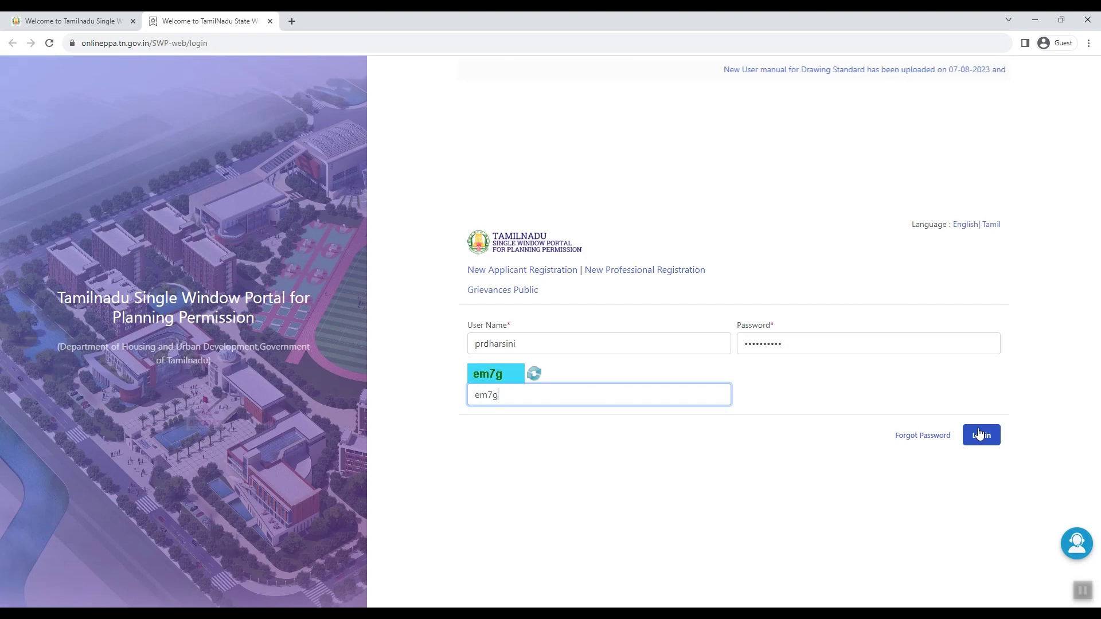
left_click(980, 435)
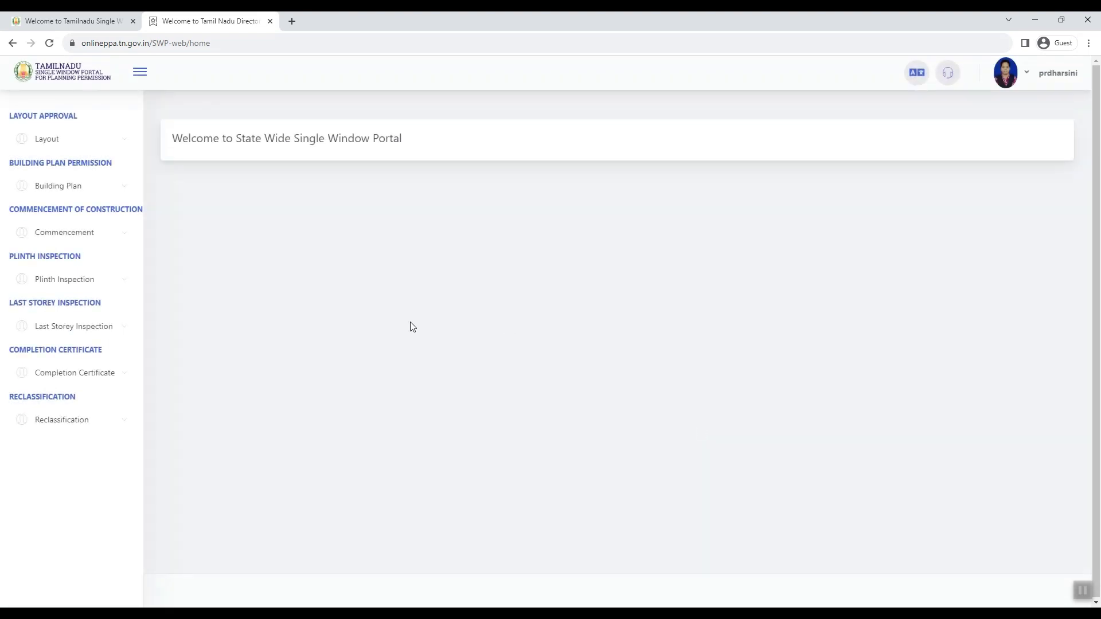
Step: Start a new Drawing Scrutiny application and enter the applicant's name, mobile number and e-mail
left_click(61, 185)
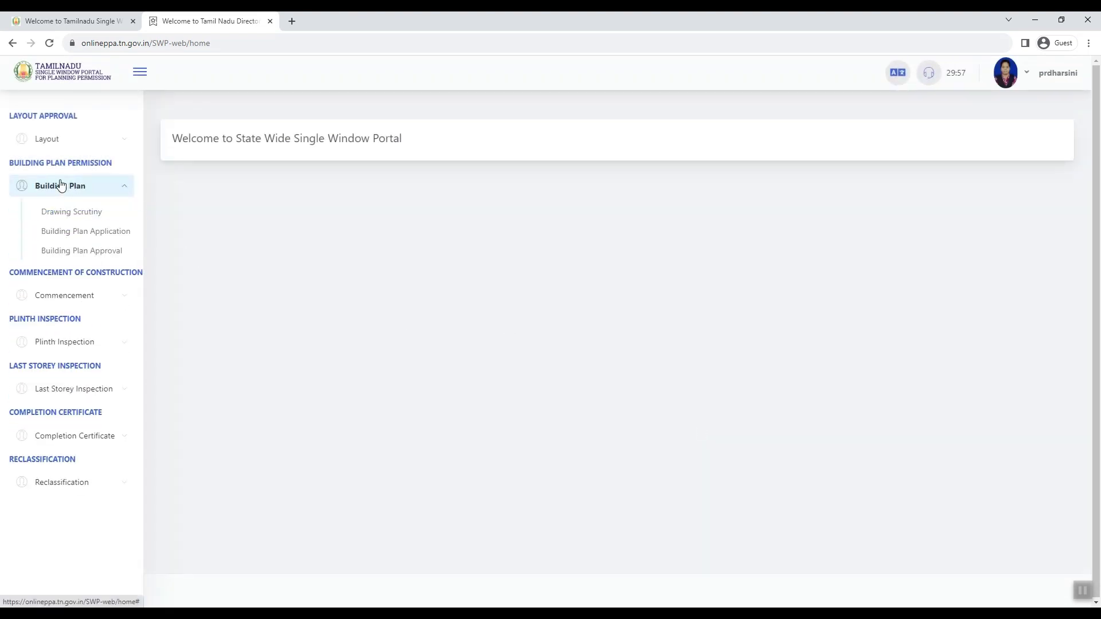
left_click(75, 211)
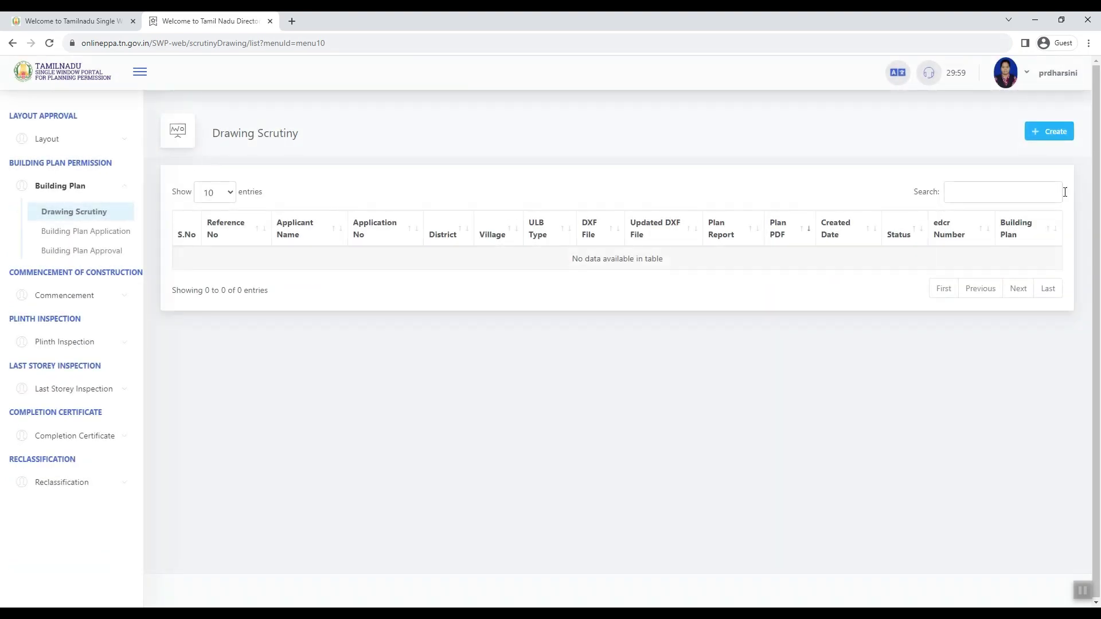
left_click(1058, 133)
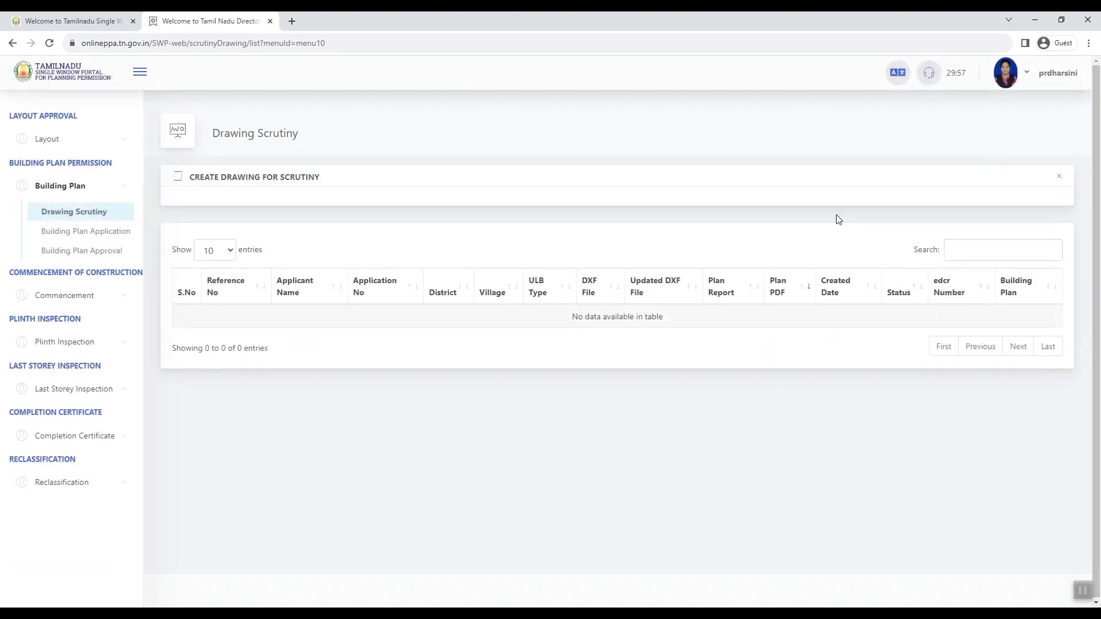
left_click(247, 281)
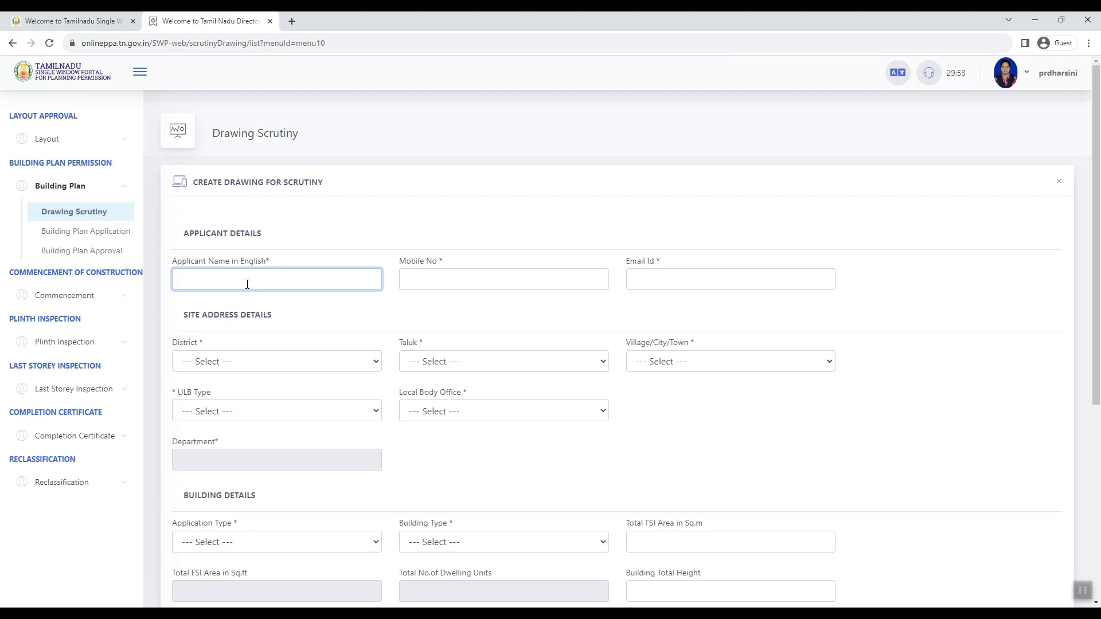
type("D PRIYADHARSHINI")
key("Tab")
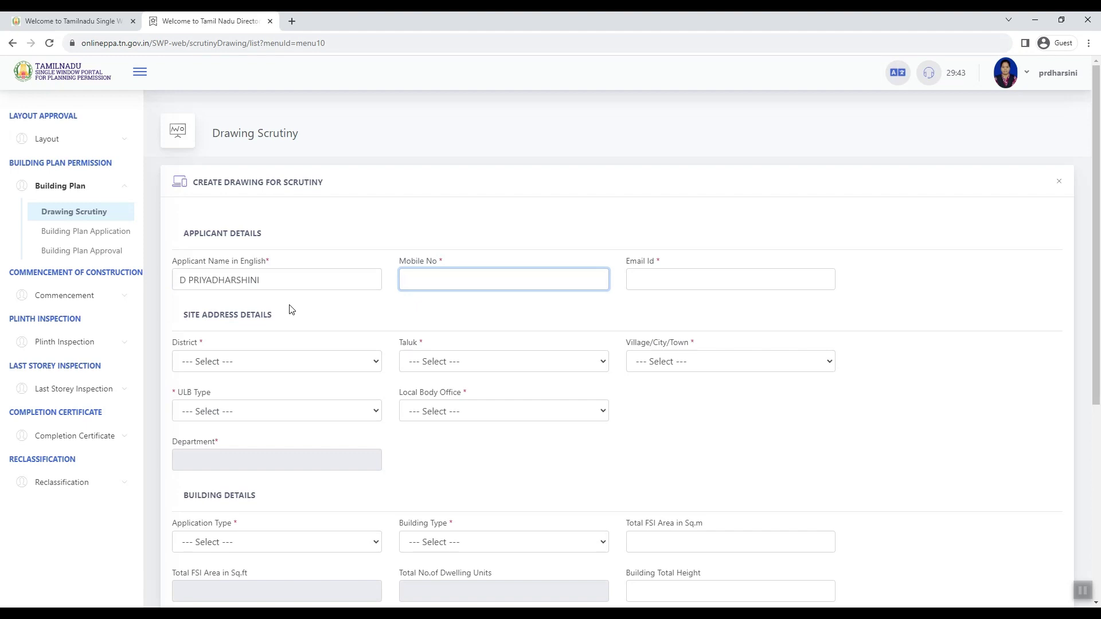
type("9999999999")
key("Tab")
type("ma")
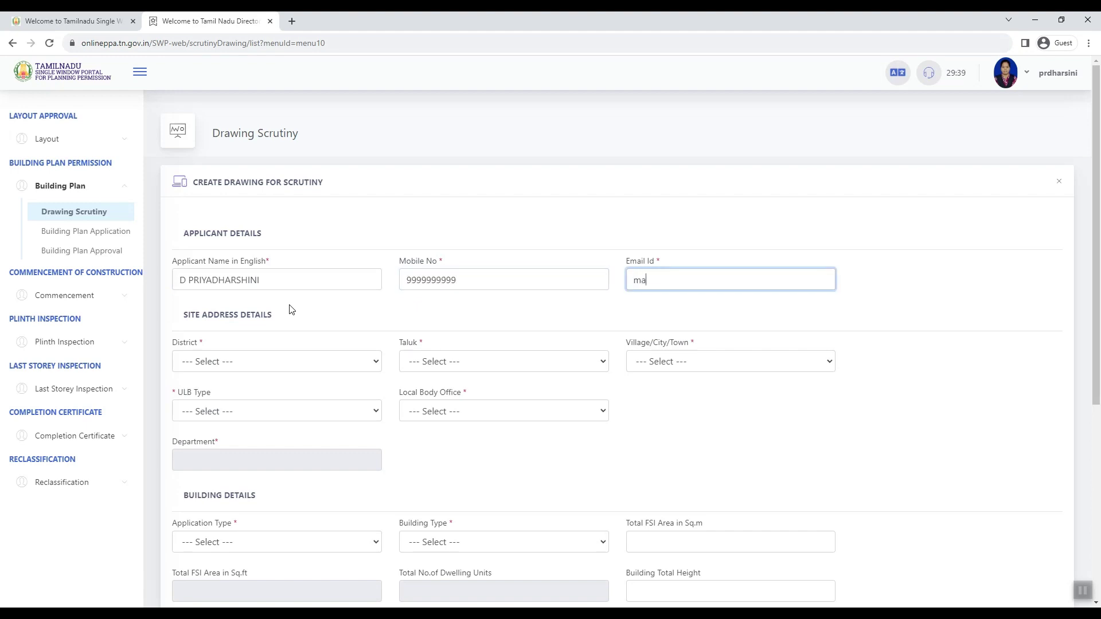
type("il@gmail.com")
key("Tab")
Step: Set district, taluk and village of the site to Chengalpattu
key("c")
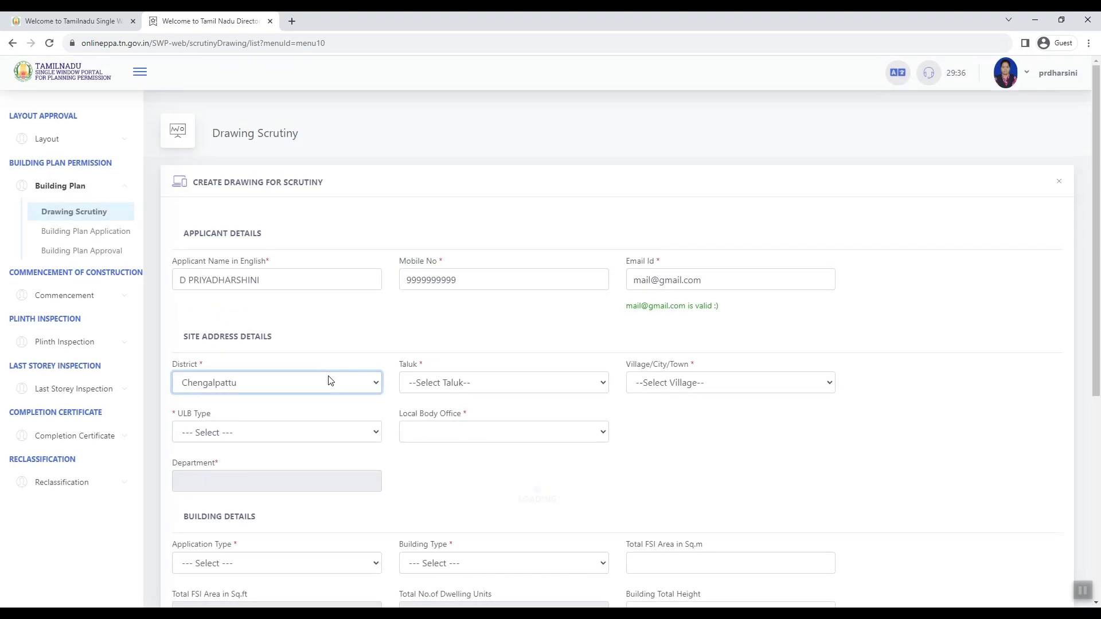
left_click(471, 383)
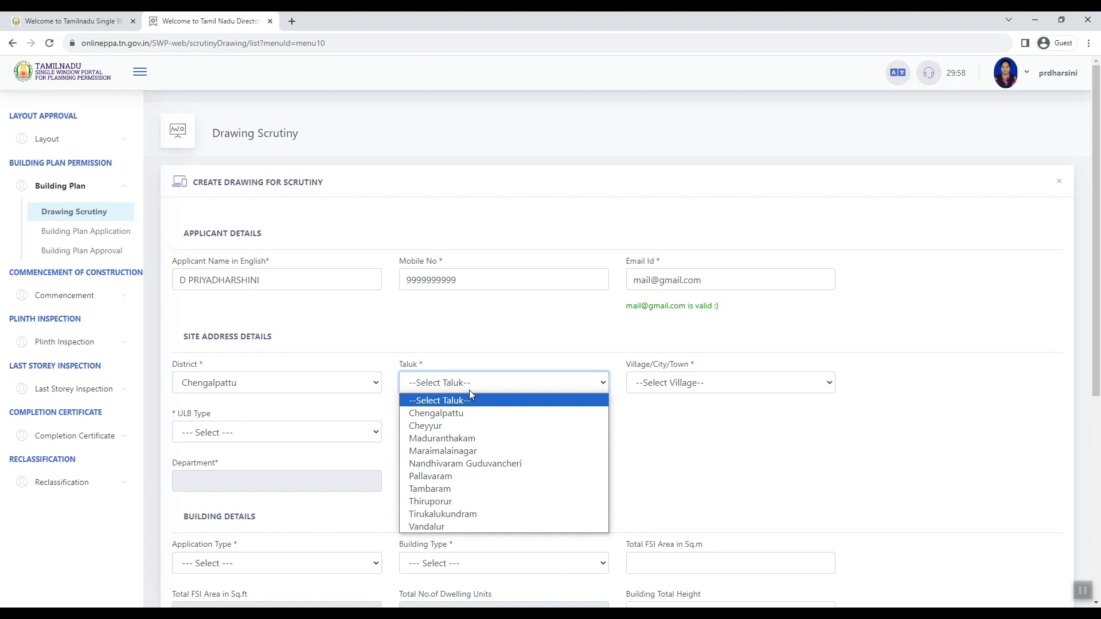
left_click(467, 413)
left_click(736, 384)
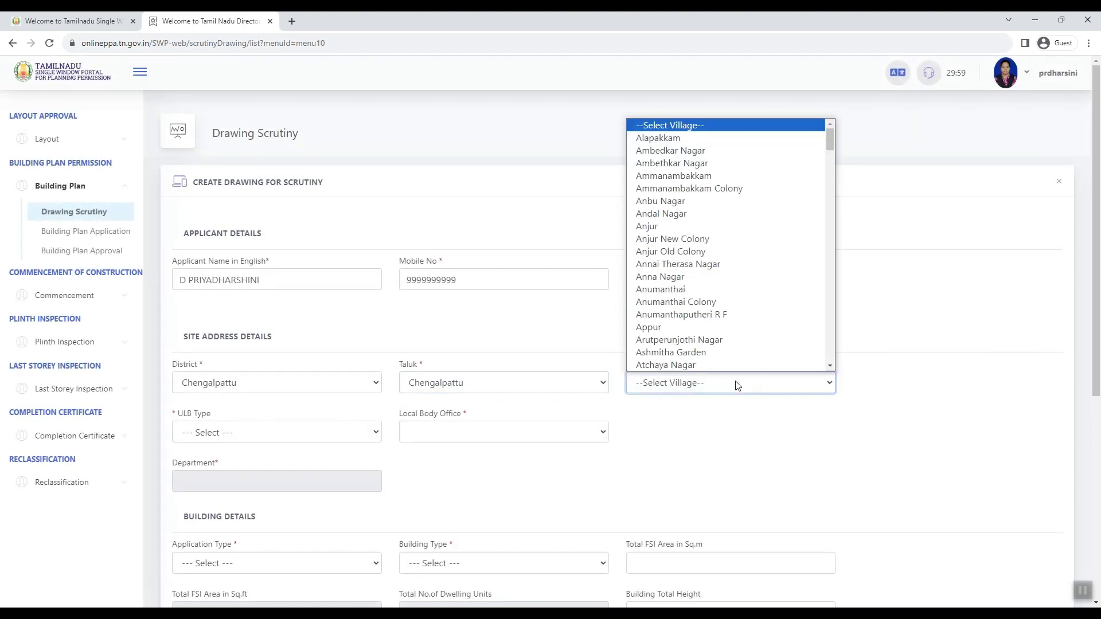
type("chenn")
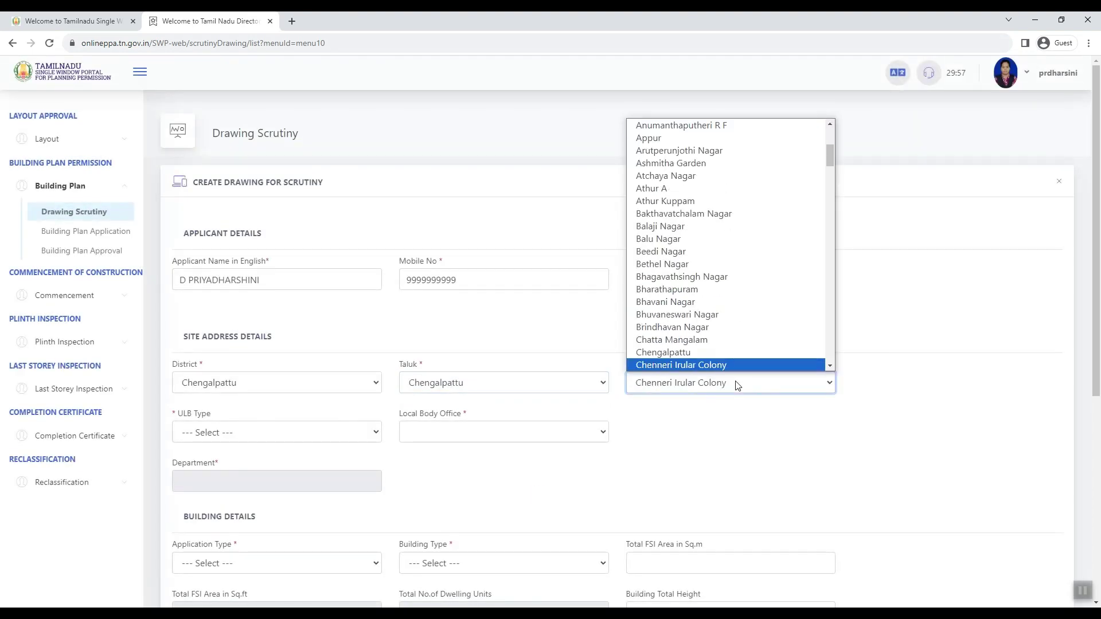
scroll(763, 358, "down", 2)
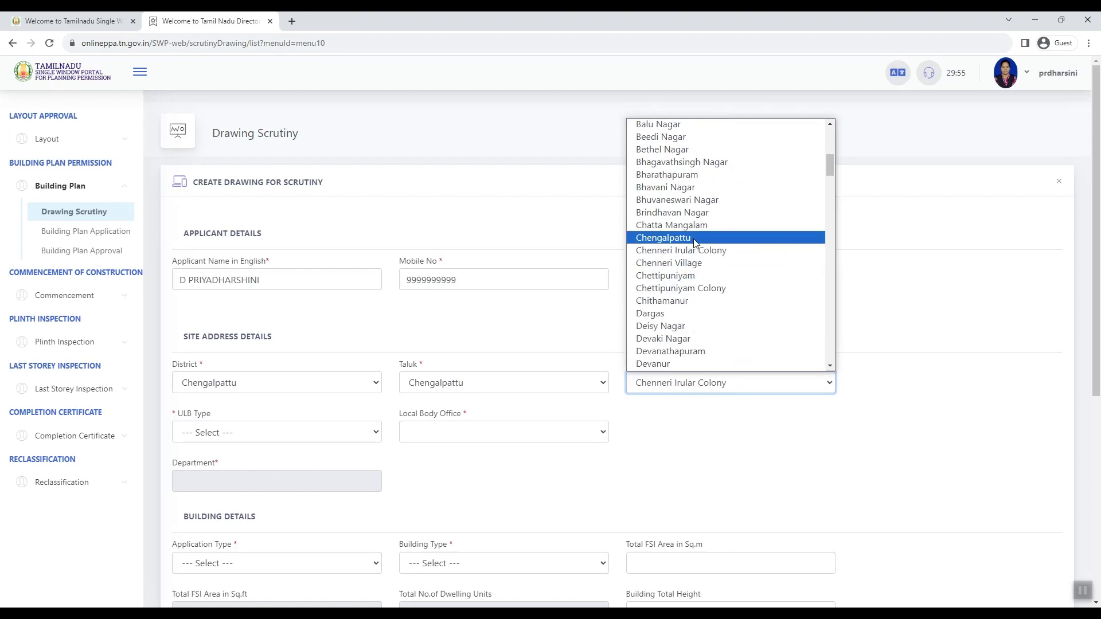
left_click(665, 239)
Step: Choose ULB type Corporation/Municipality and local body office Chengalpattu_Chengalpattu_Chengalpattu
left_click(232, 433)
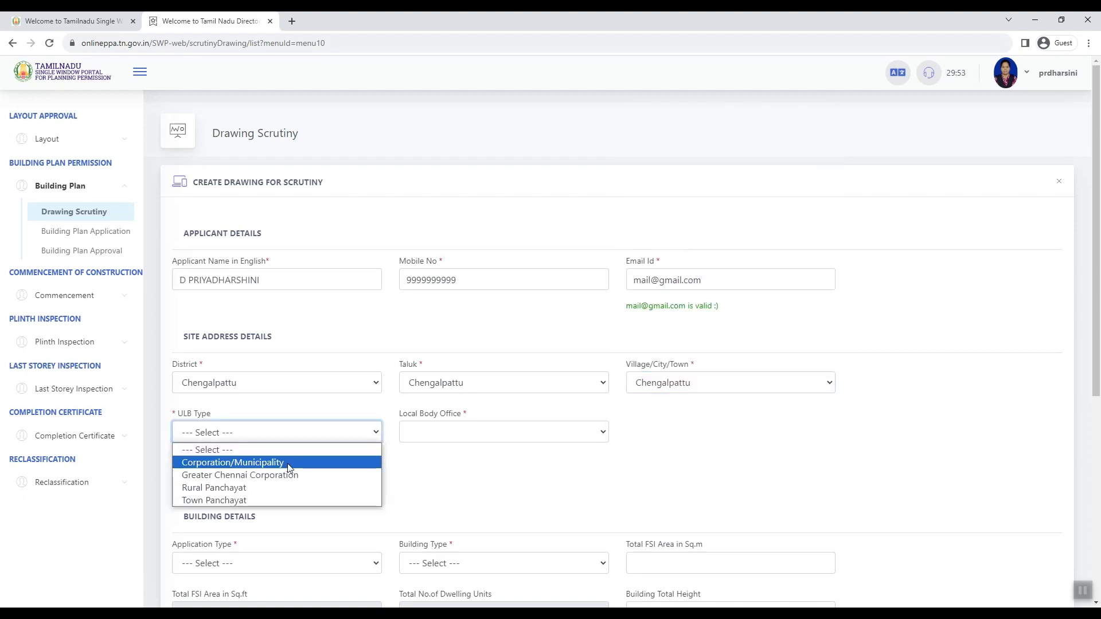
left_click(287, 463)
left_click(489, 436)
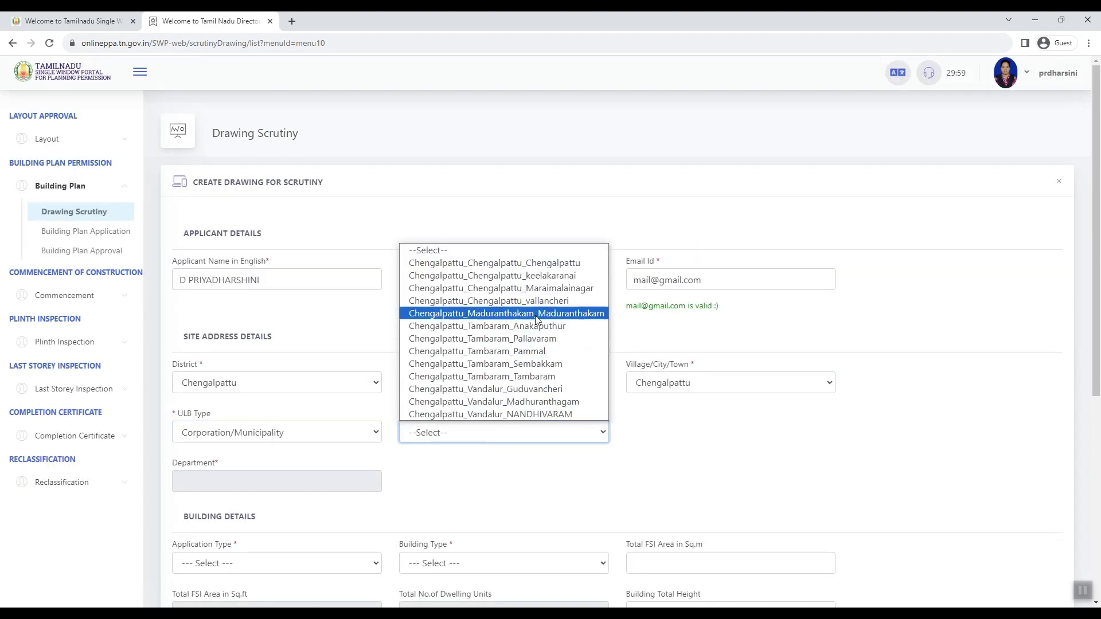
left_click(546, 265)
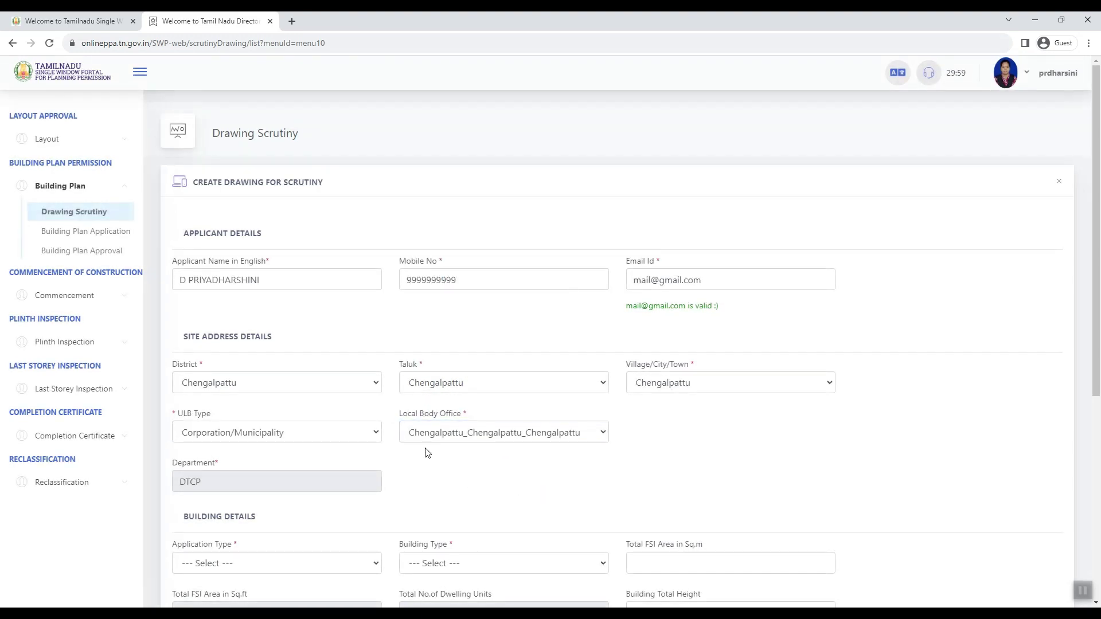
scroll(340, 435, "down", 3)
left_click(258, 392)
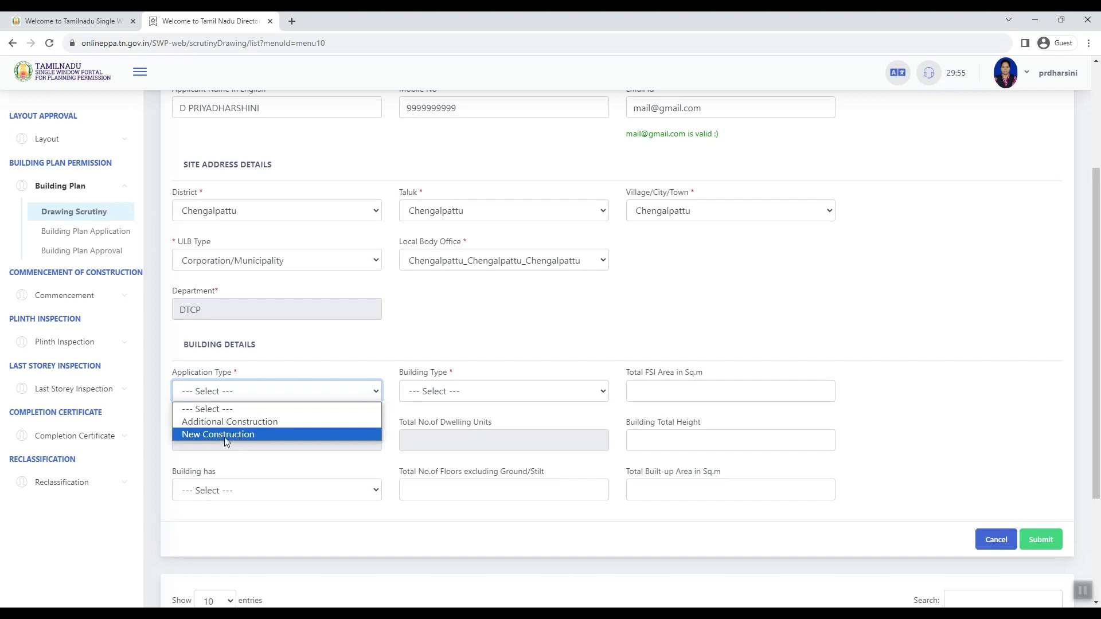
Step: Set New Construction, Residential, total FSI area 85, one dwelling unit and building height 6
left_click(273, 434)
left_click(471, 392)
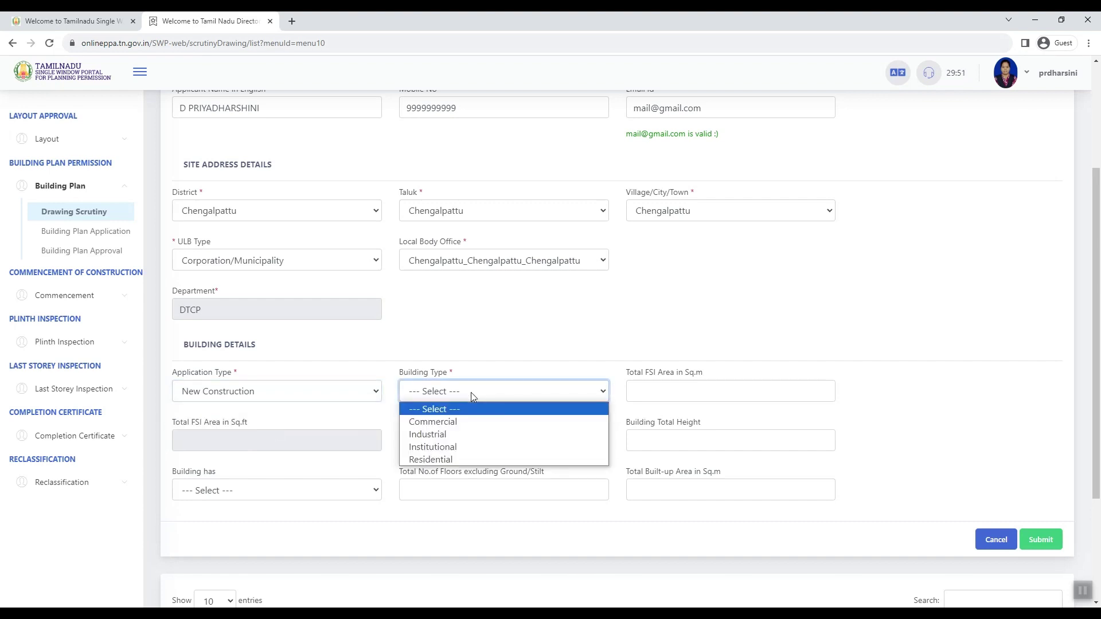
left_click(435, 460)
left_click(661, 391)
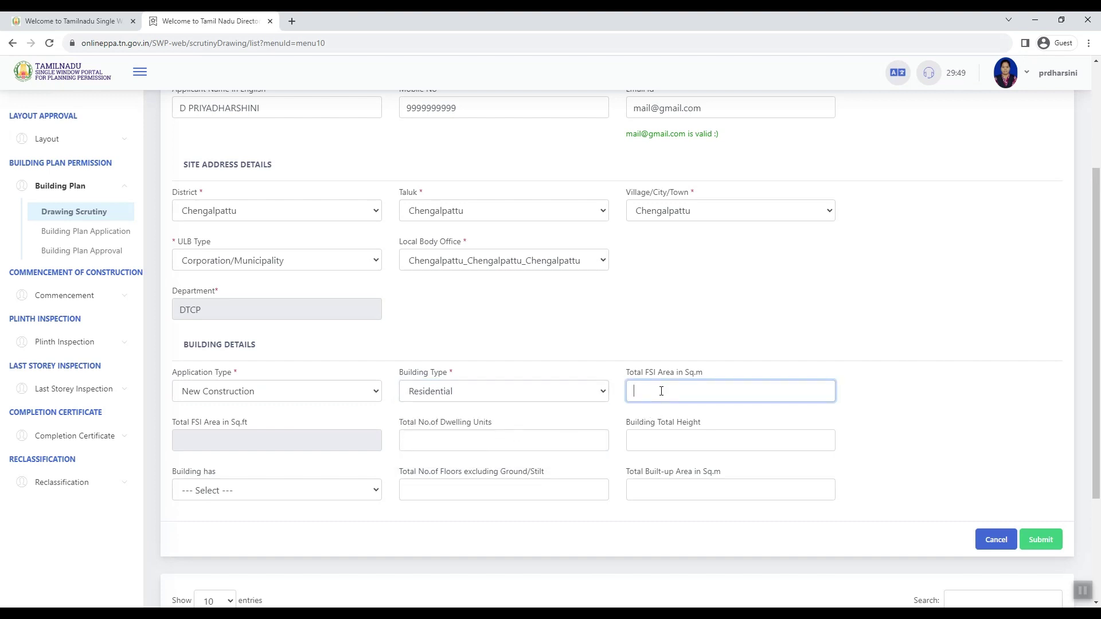
type("85")
key("Tab")
key("Tab")
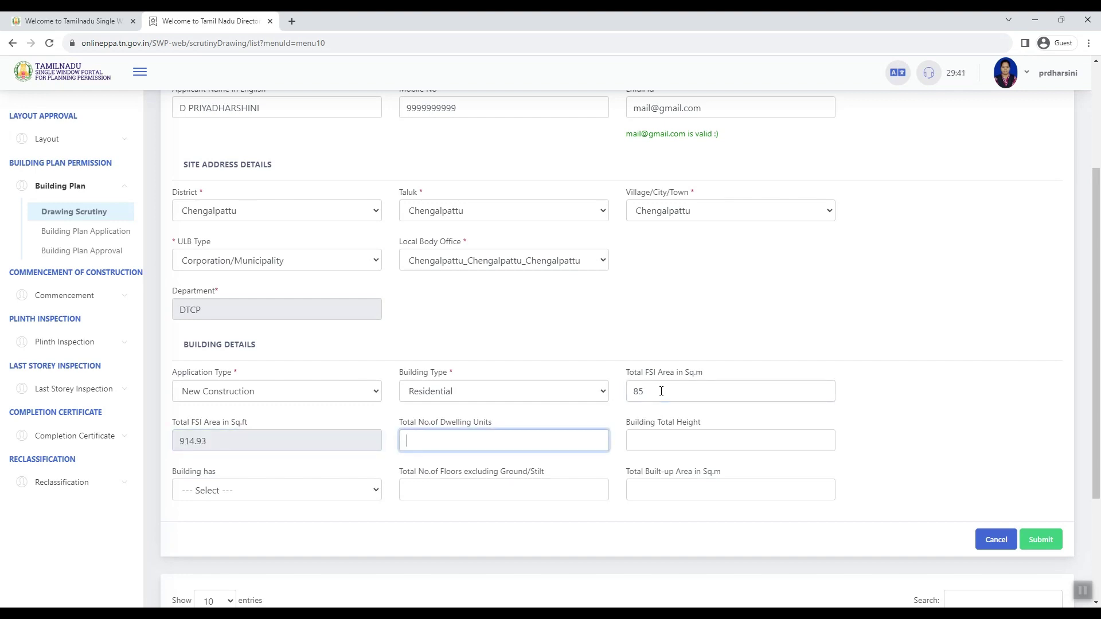
type("1")
key("Tab")
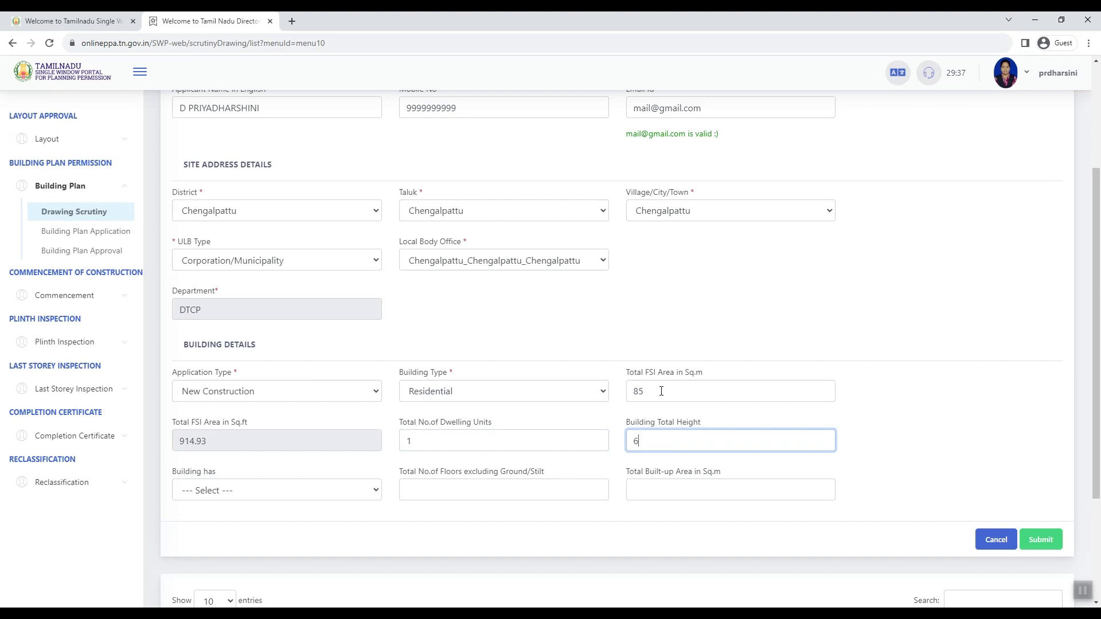
key("Tab")
Step: Choose Ground Floor with 0 floors and 85 sq.m built-up area, then submit the details
left_click(226, 497)
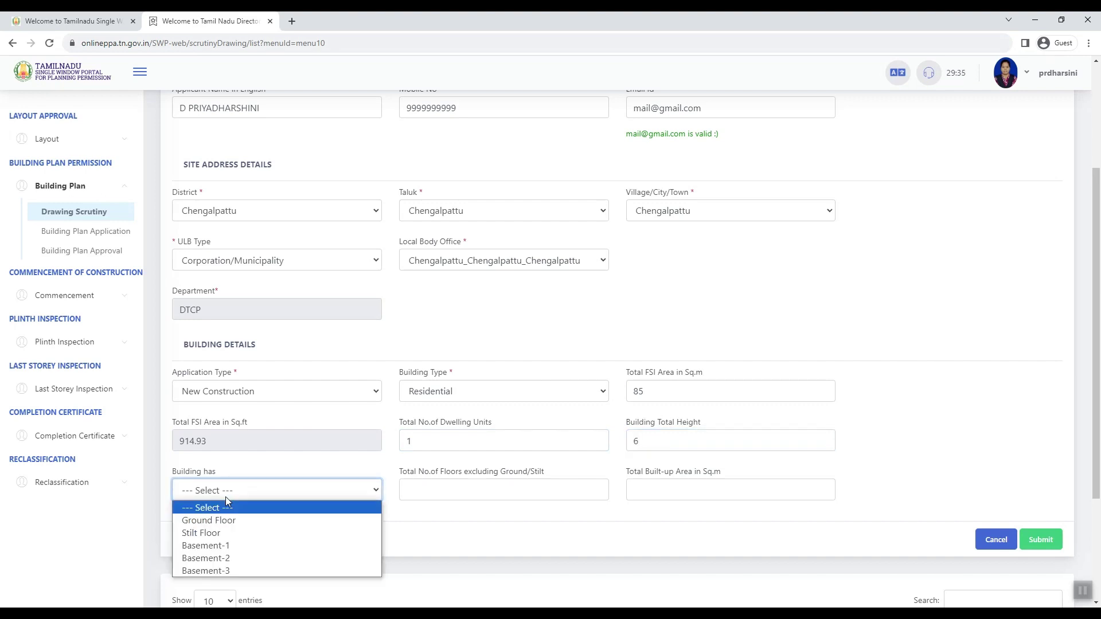
left_click(226, 514)
left_click(434, 483)
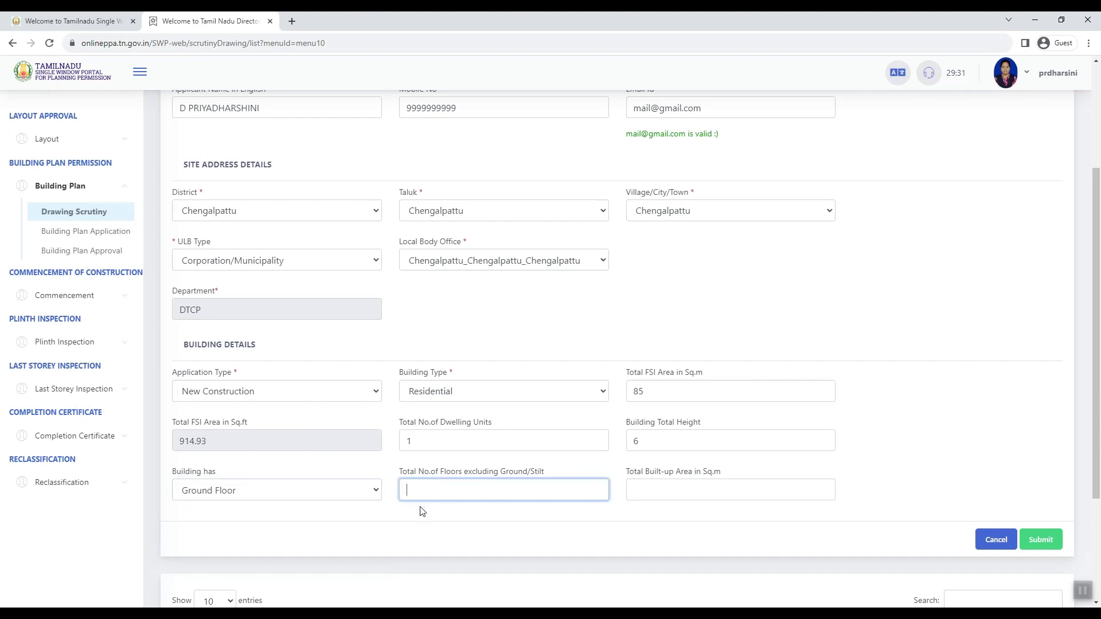
type("0")
key("Tab")
type("85")
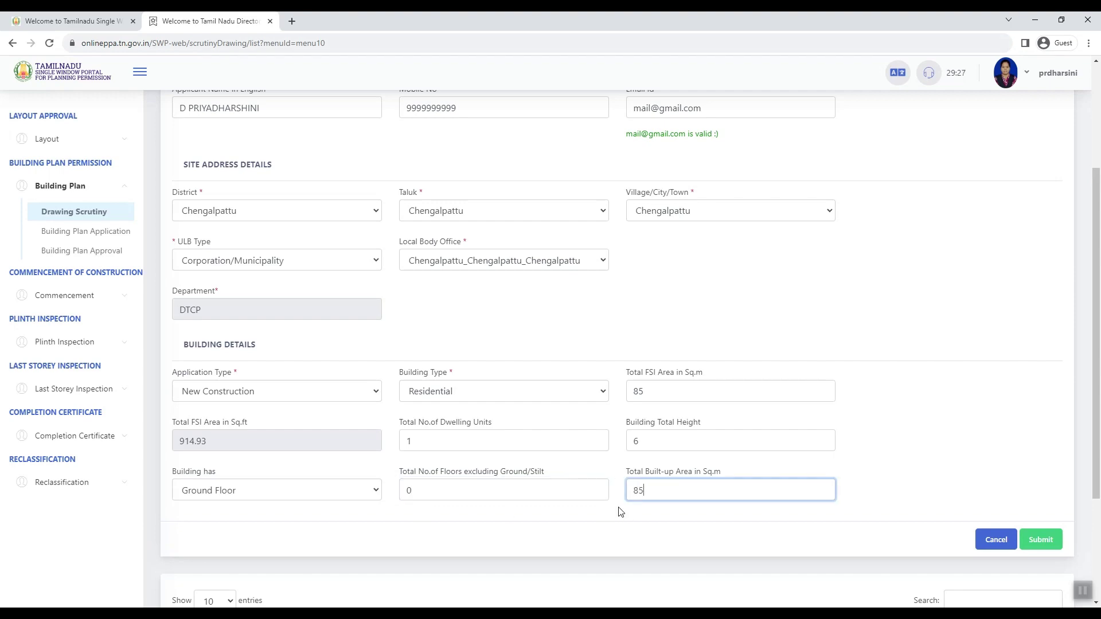
left_click(1041, 540)
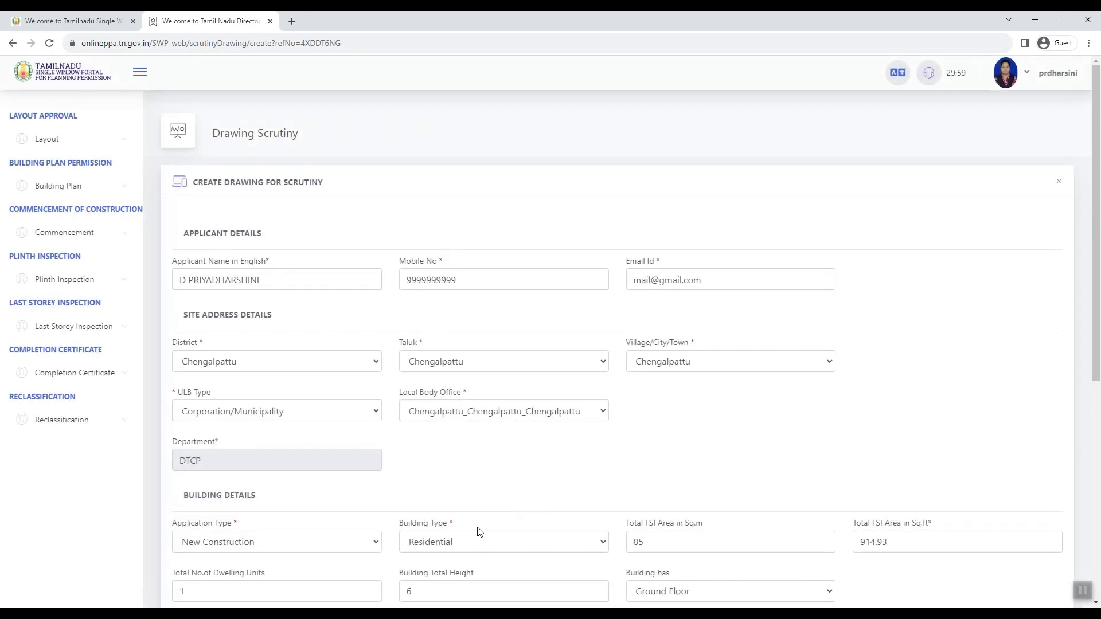
Step: Upload test 1.dxf from the DRAWINGS folder as the building plan and submit it for scrutiny
scroll(617, 507, "down", 4)
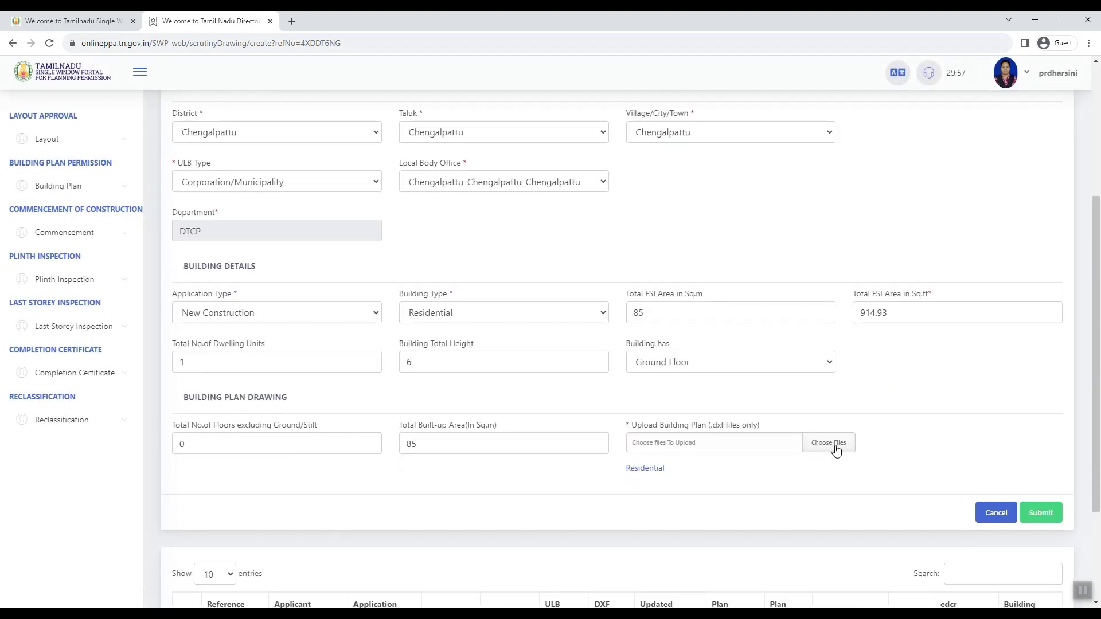
left_click(836, 450)
key("Return")
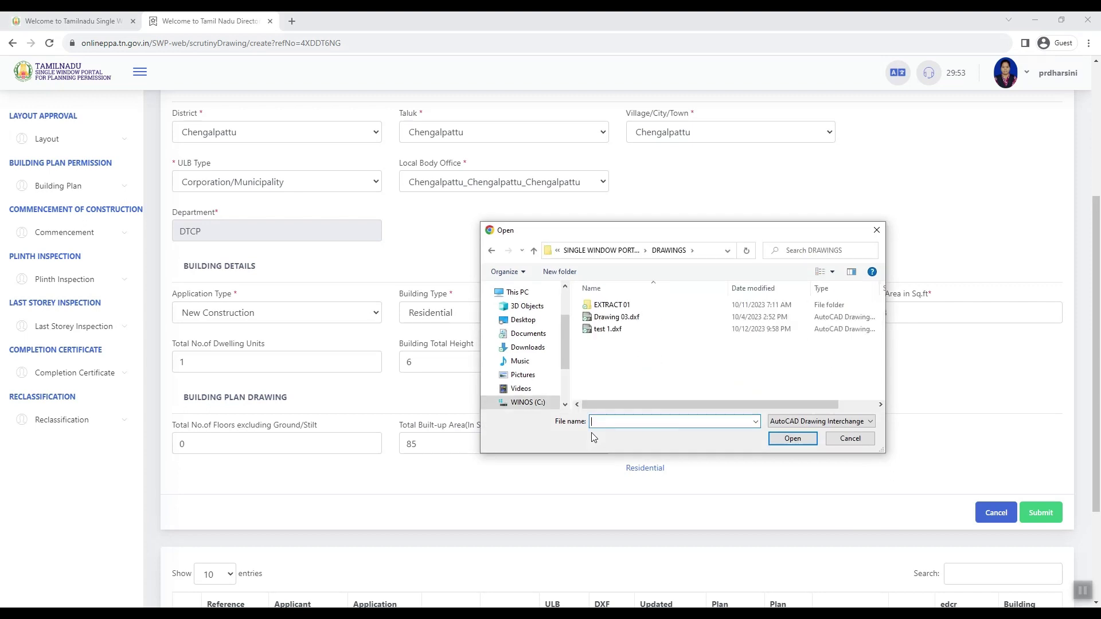
double_click(608, 329)
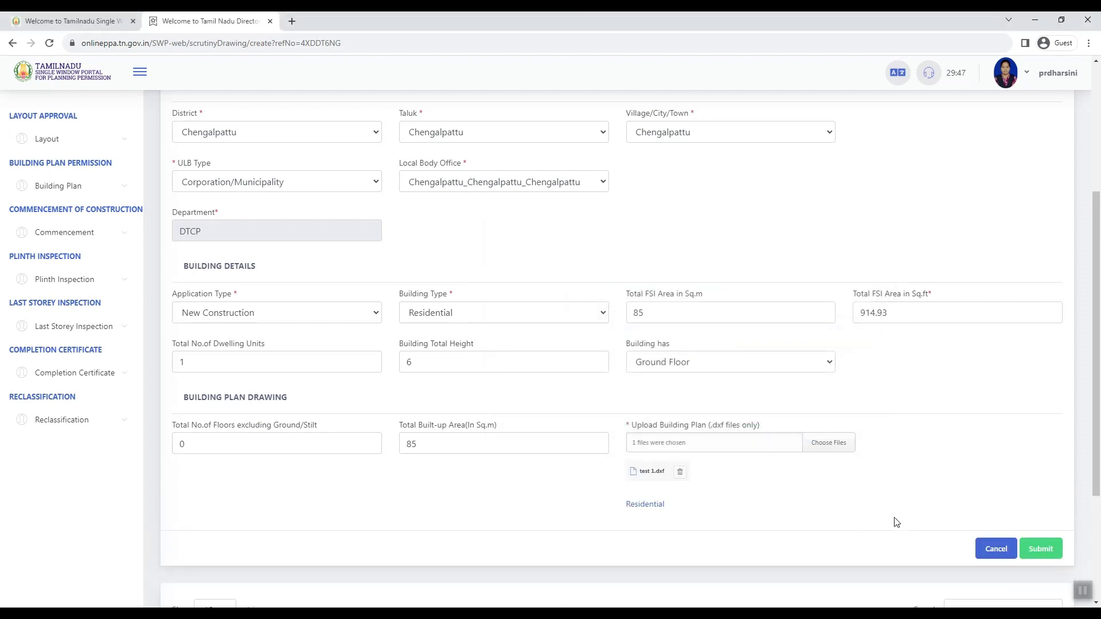
left_click(1023, 545)
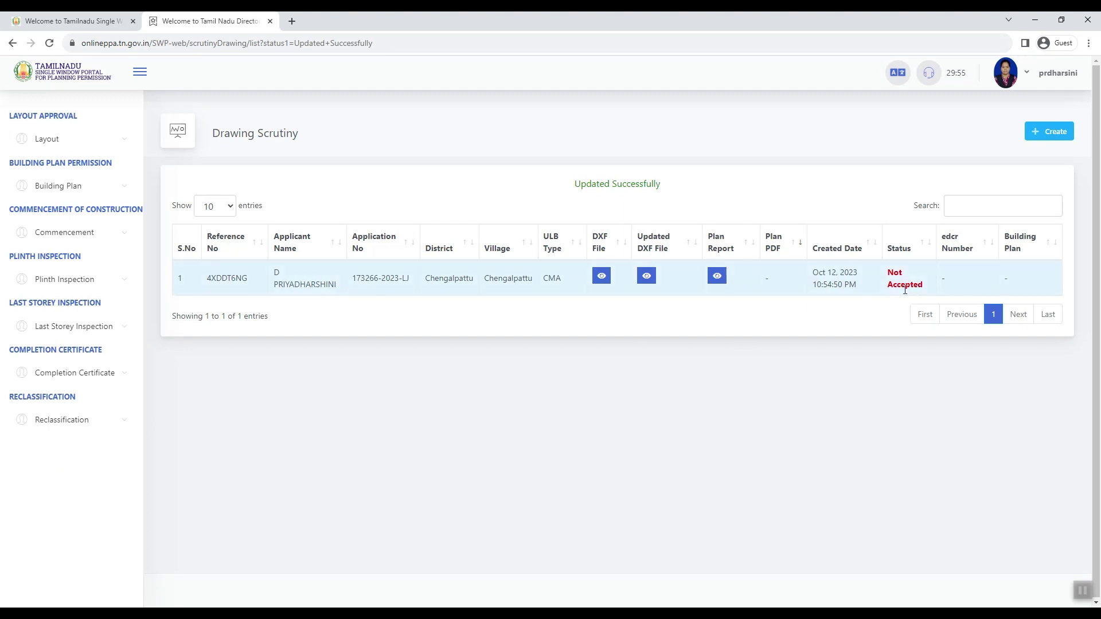
left_click(717, 277)
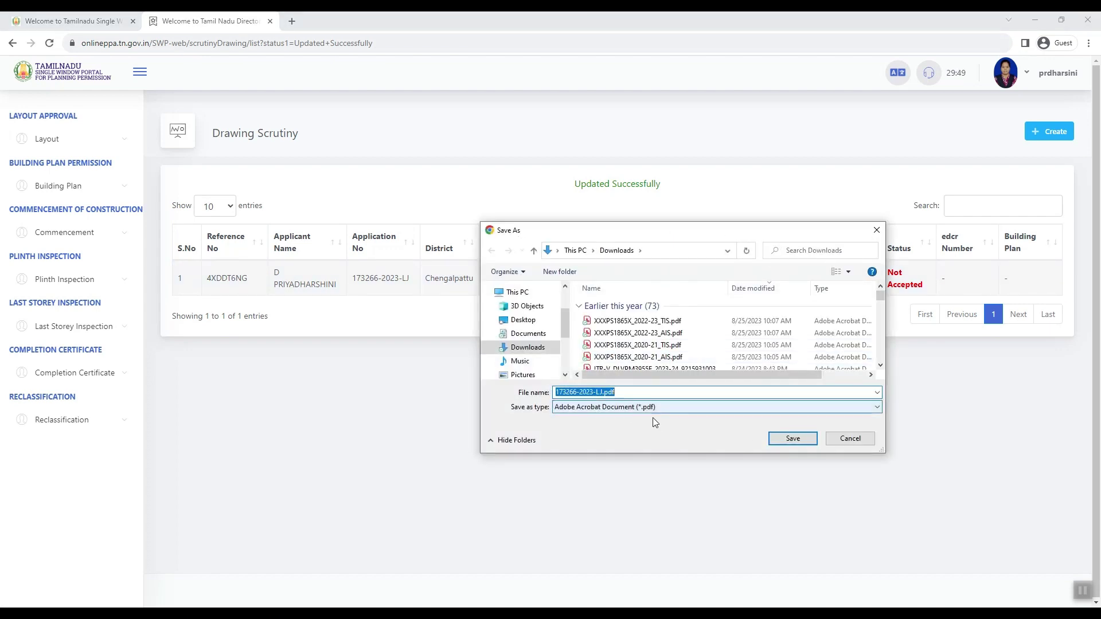
key("Return")
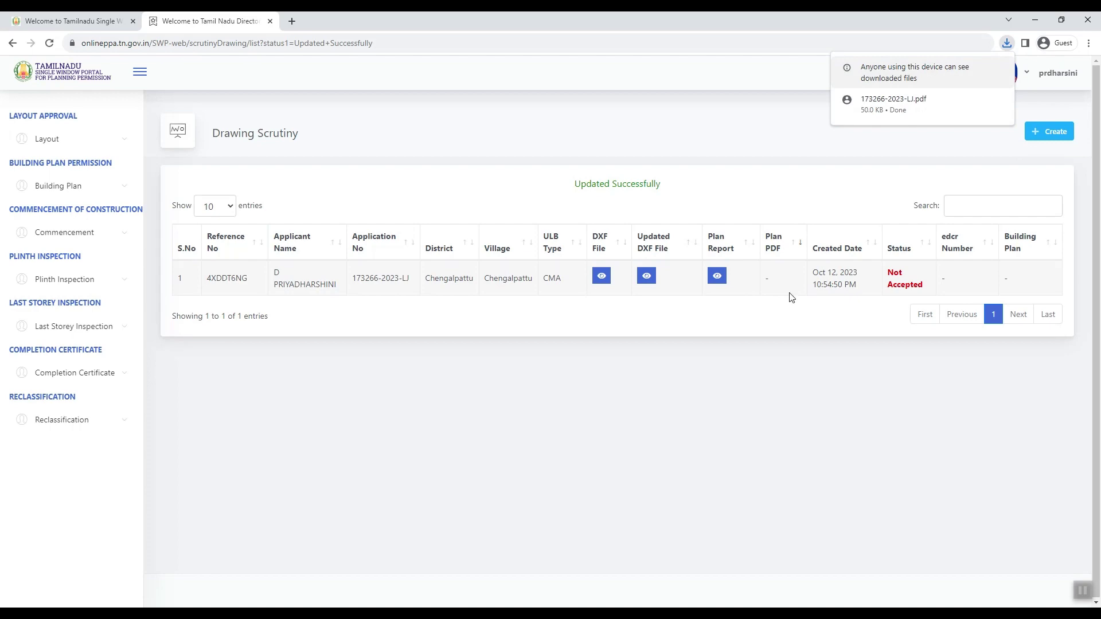
left_click(883, 109)
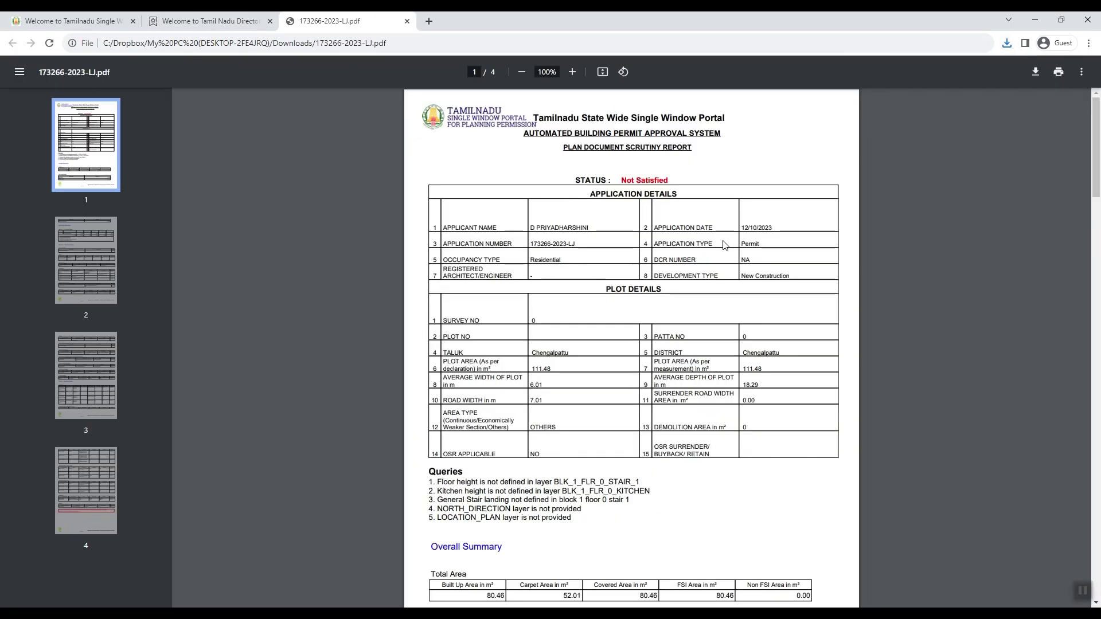
Step: Read the report's five queries on undefined floor heights and missing layers, then return to AutoCAD
scroll(693, 262, "down", 1)
scroll(693, 262, "down", 4)
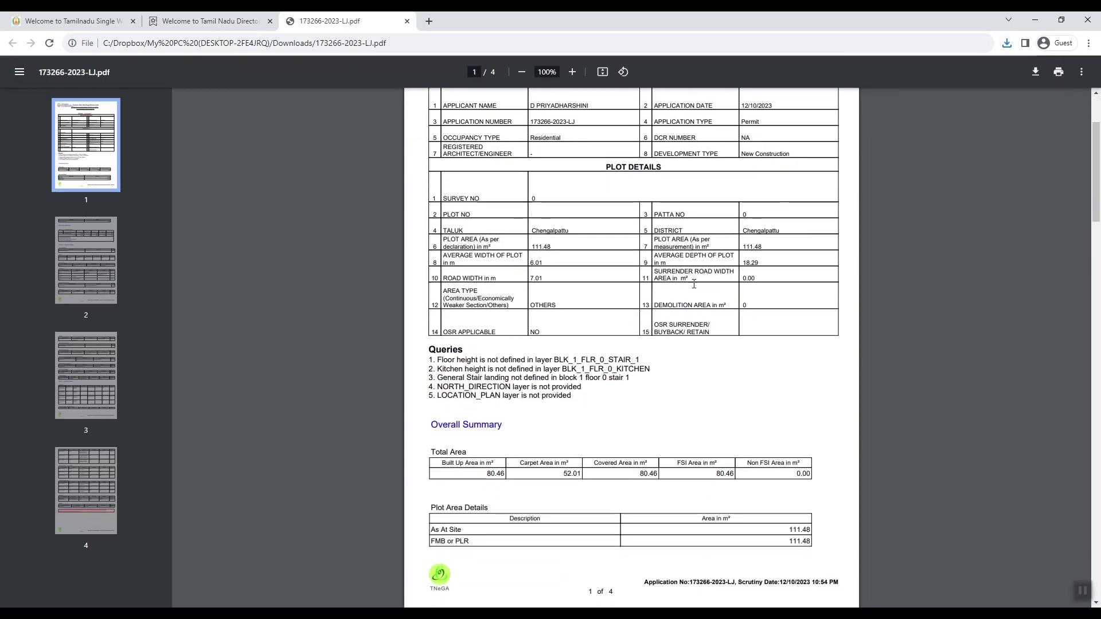
scroll(645, 332, "down", 1)
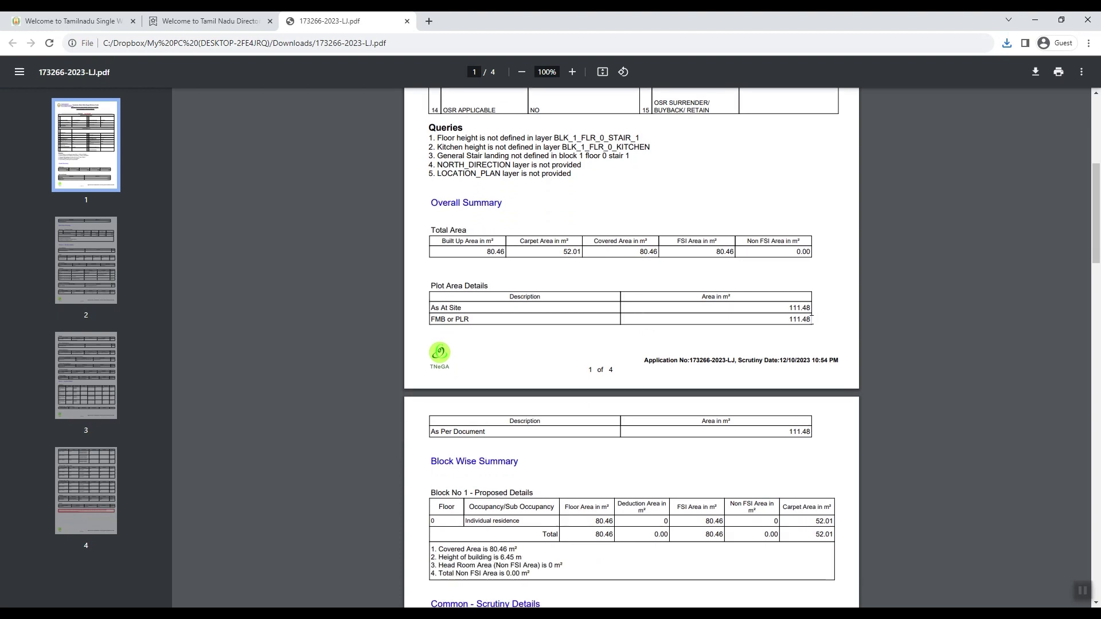
scroll(550, 313, "up", 1)
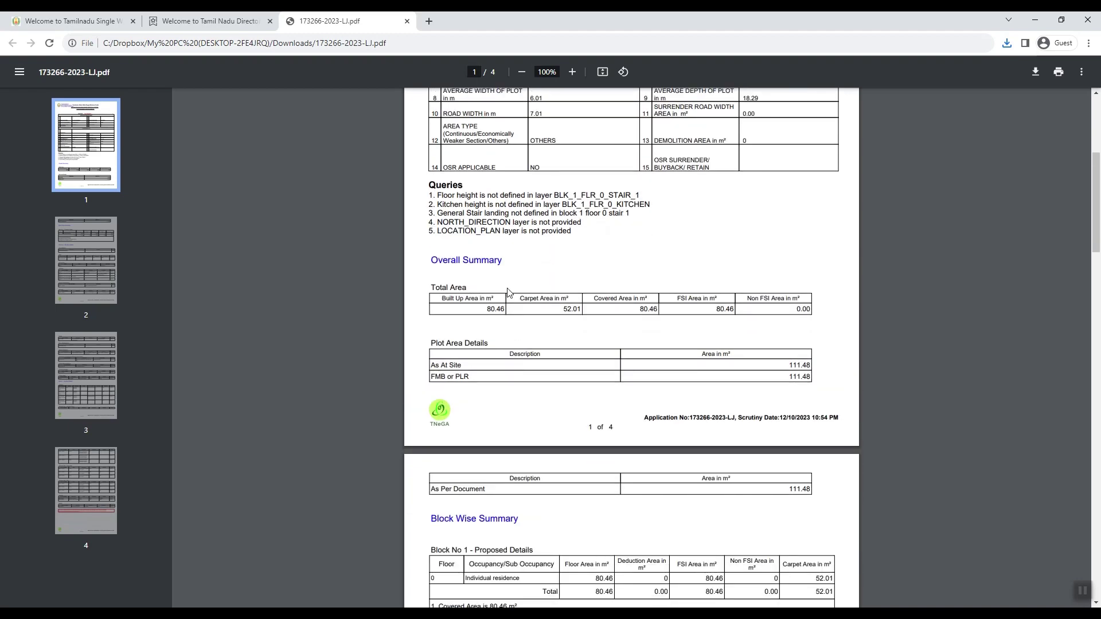
scroll(507, 291, "down", 3)
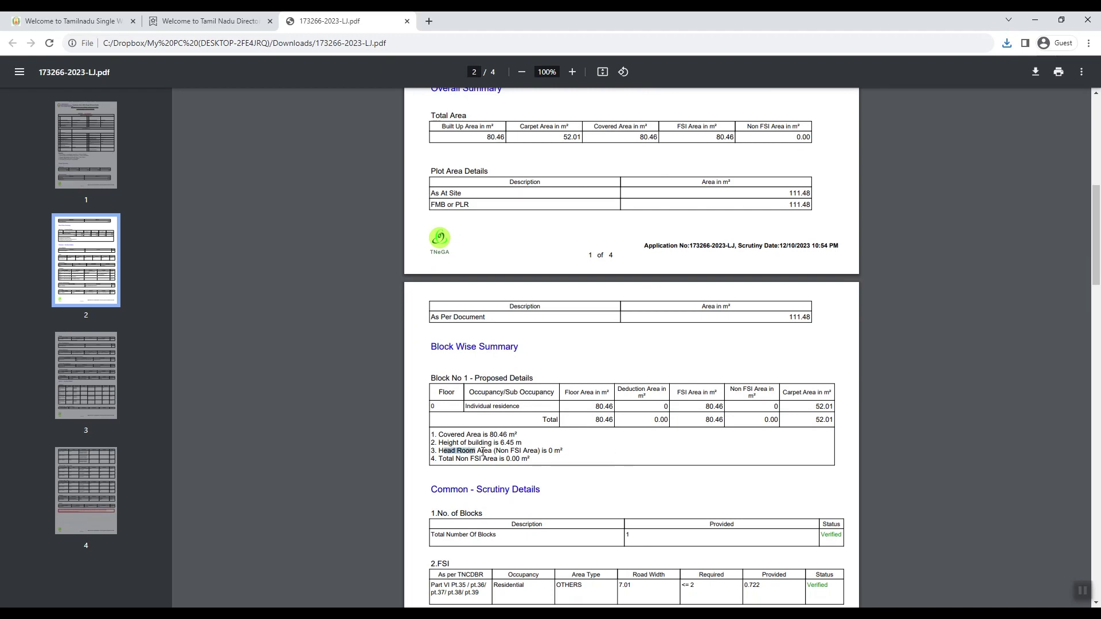
left_click(518, 452)
scroll(458, 304, "up", 4)
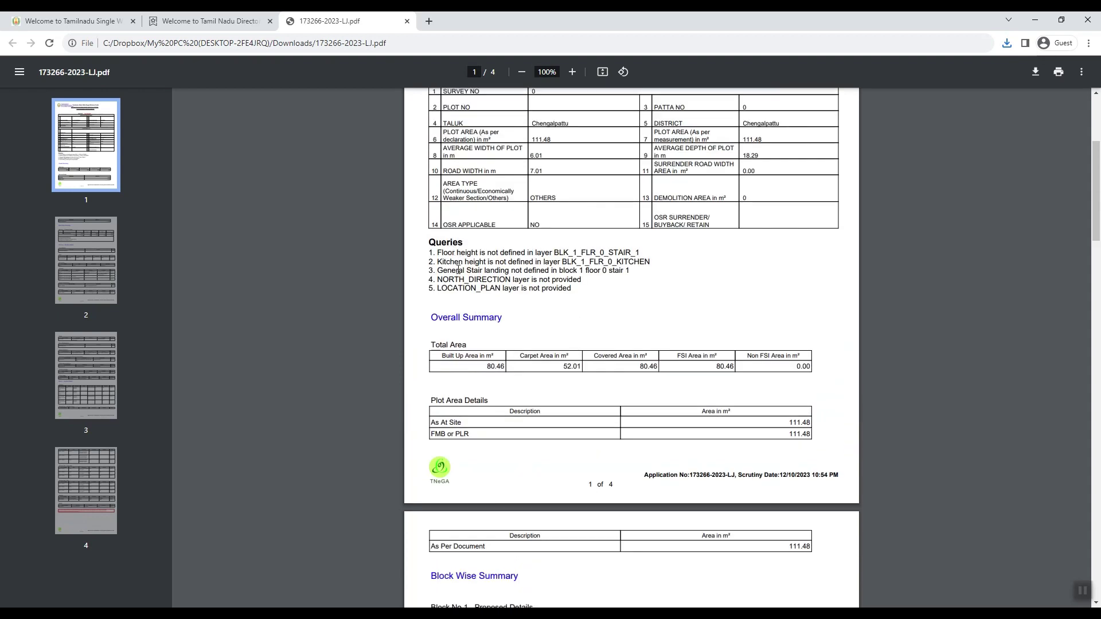
left_click_drag(460, 253, 653, 251)
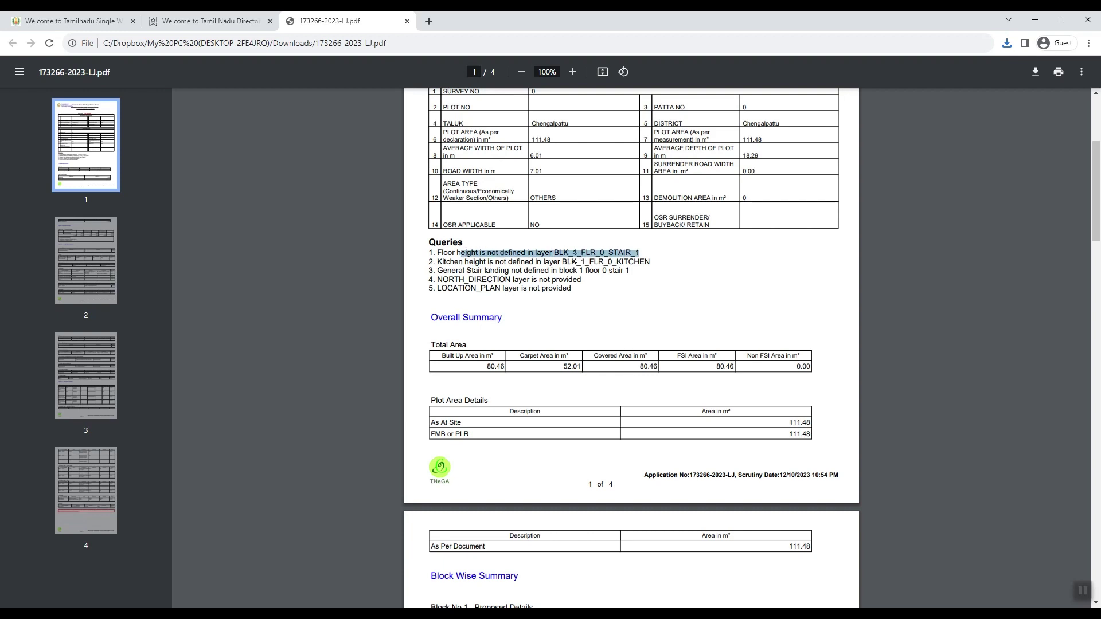
left_click(555, 250)
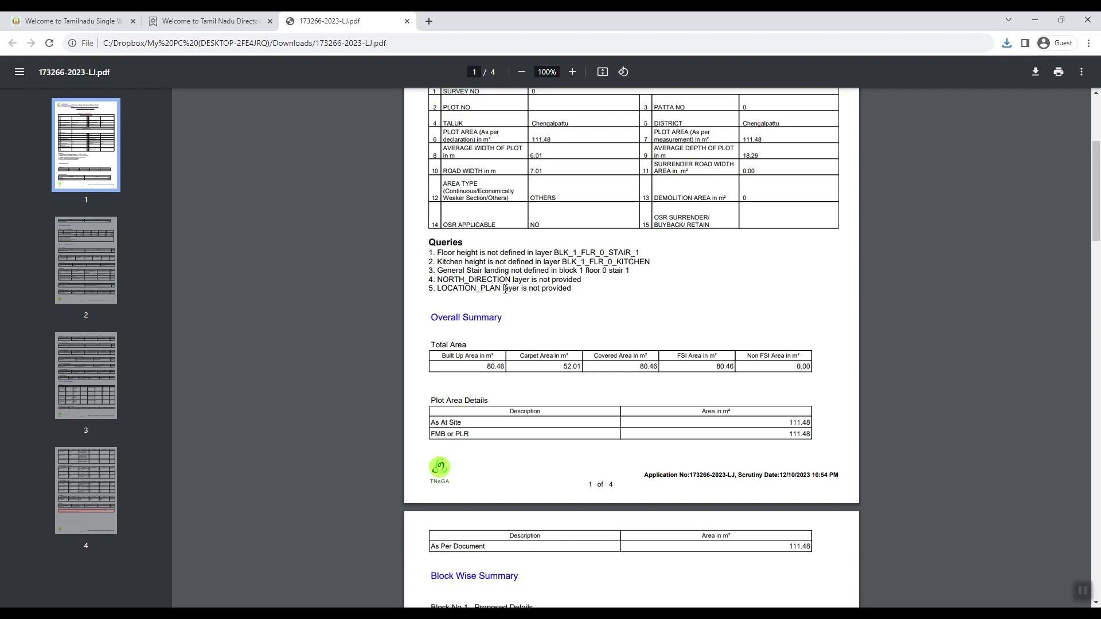
mouse_move(195, 613)
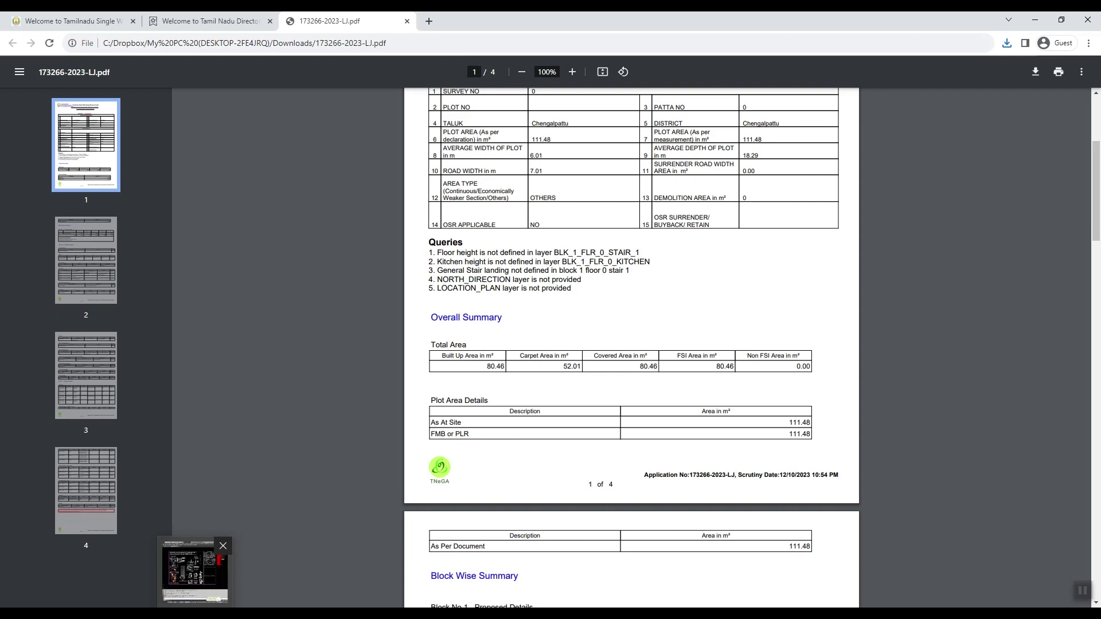
left_click(195, 571)
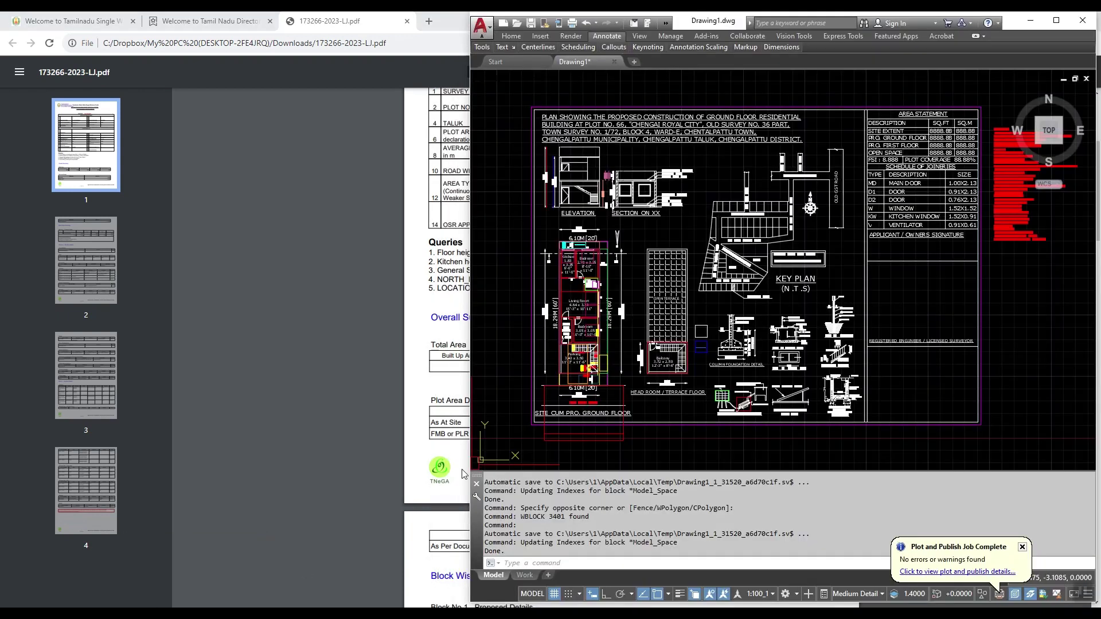
Step: Maximize AutoCAD and select the north arrow polyline, briefly trying PEDIT on it
key("alt+space")
key("x")
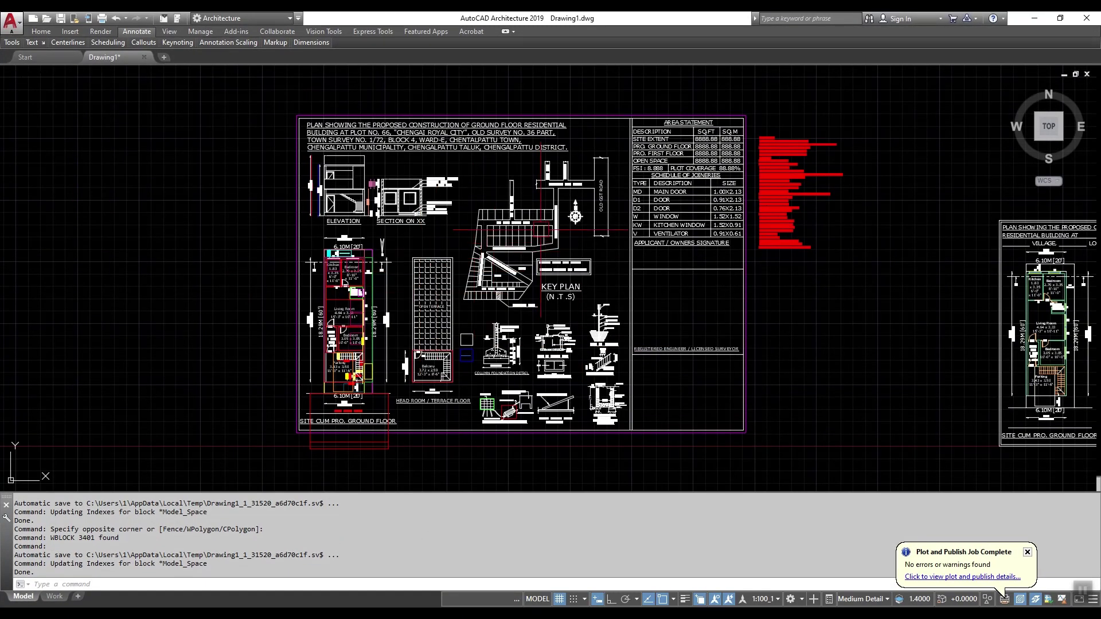
scroll(521, 189, "up", 5)
scroll(520, 189, "down", 5)
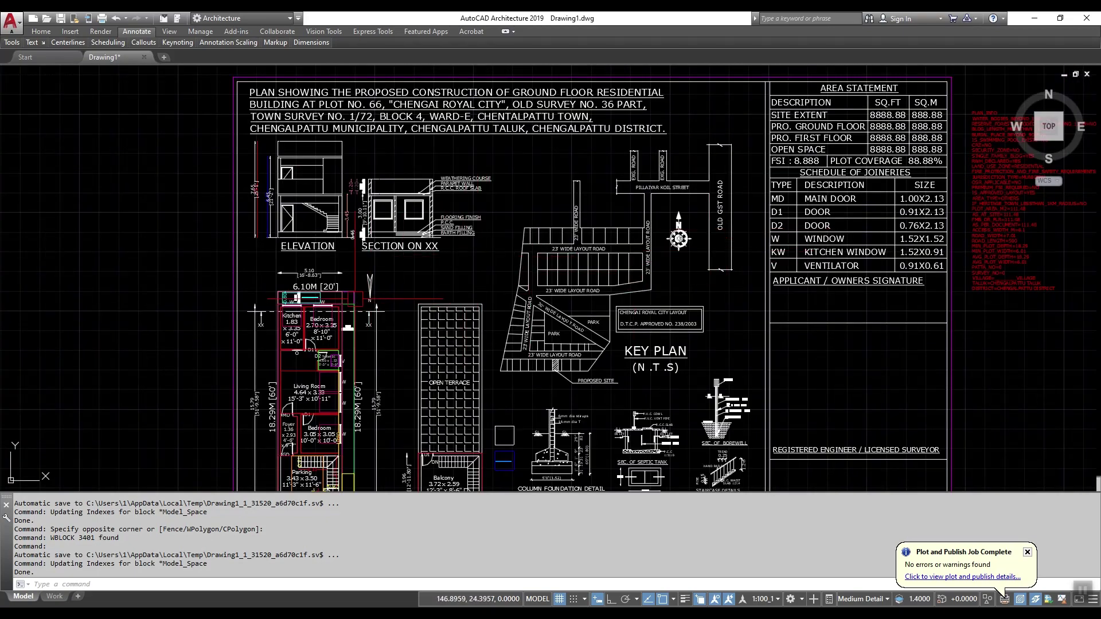
scroll(355, 295, "up", 5)
scroll(376, 272, "up", 5)
left_click(431, 237)
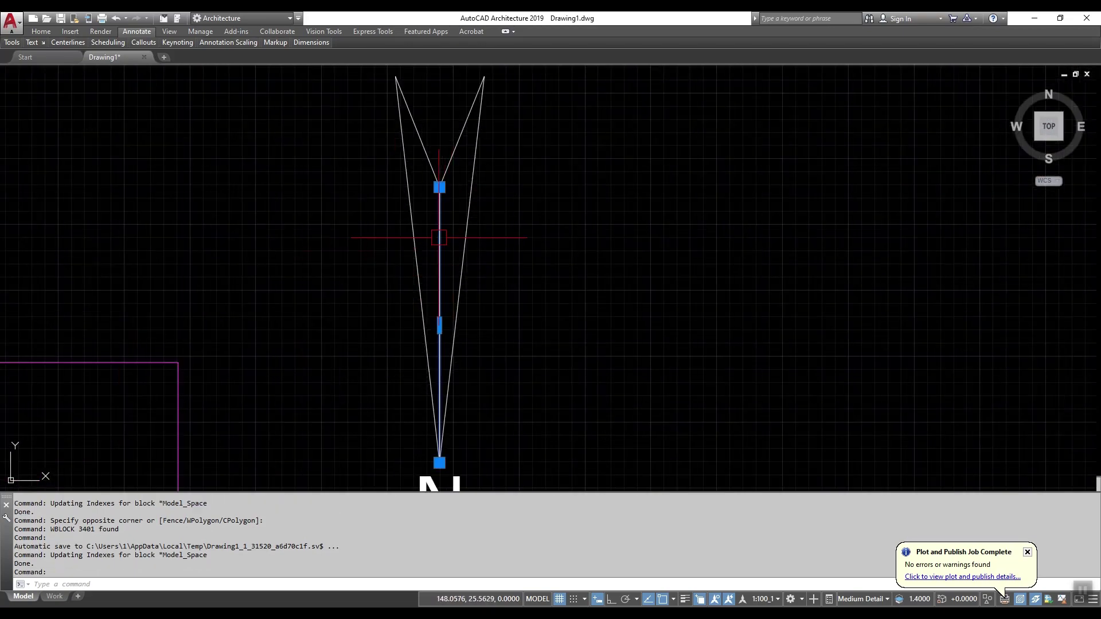
scroll(436, 241, "down", 3)
type("pe")
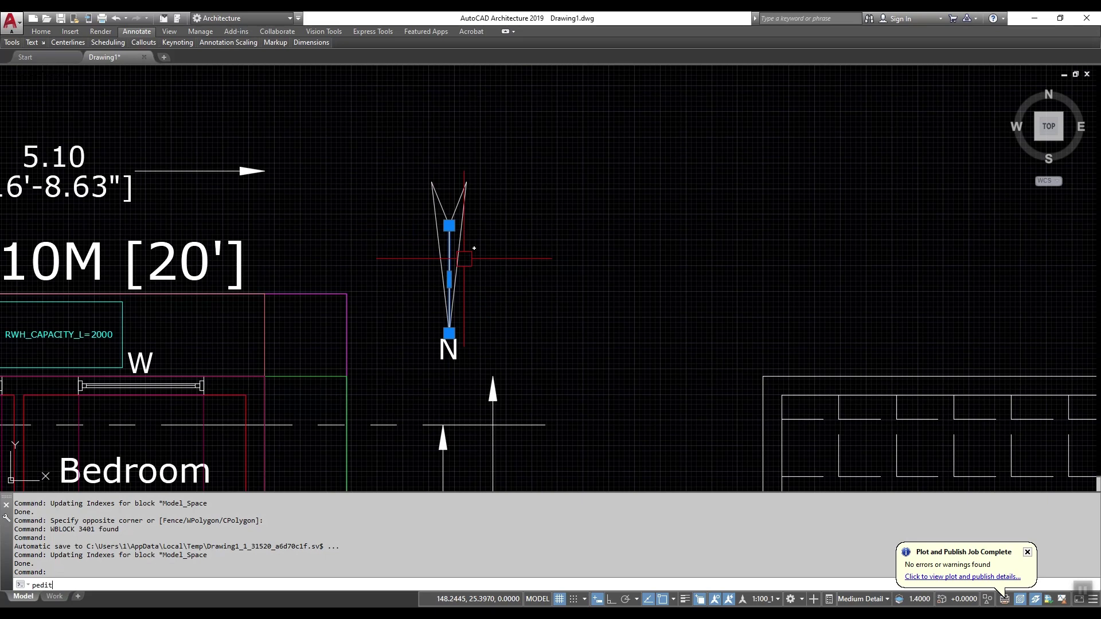
type("dit")
key("Return")
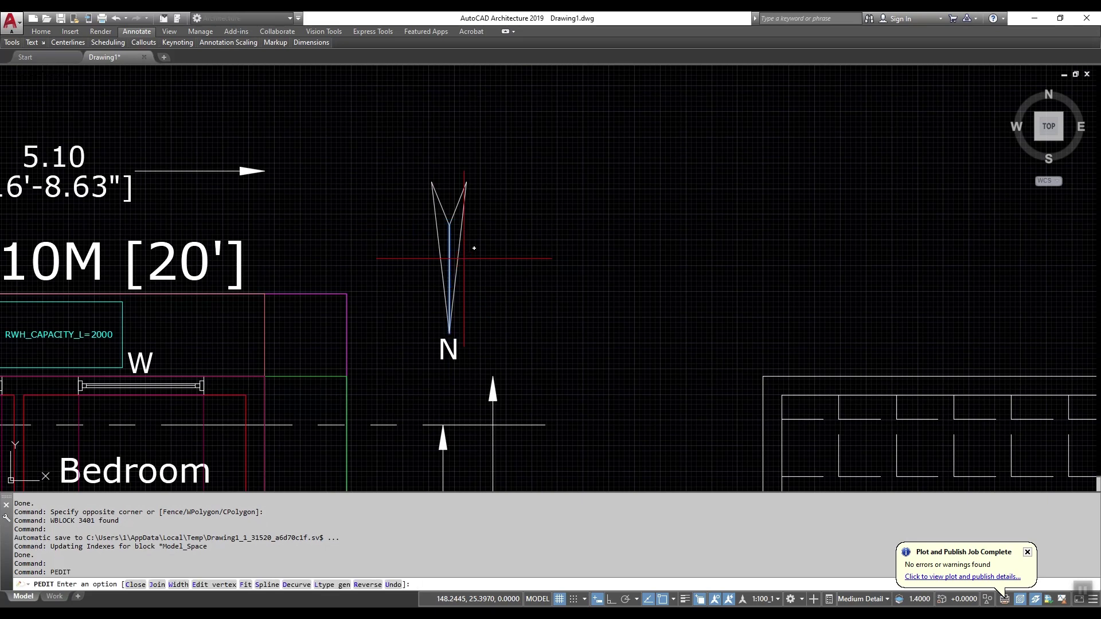
key("Escape")
left_click(462, 255)
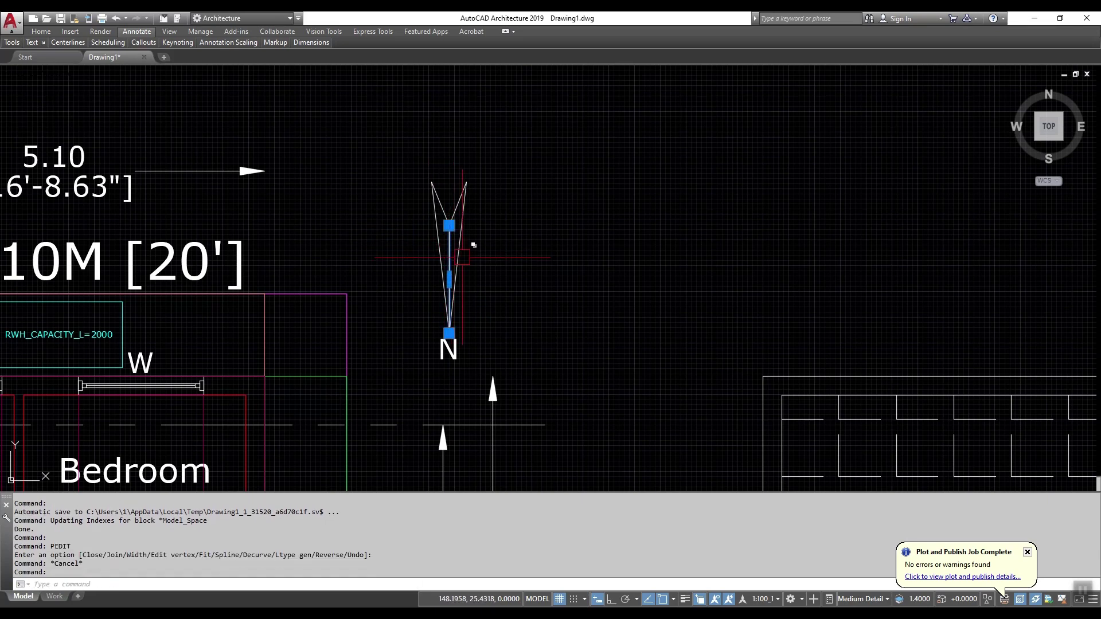
Step: In Properties, put the north arrow on layer NORTH_DIRECTION with colour White
right_click(492, 280)
left_click(540, 477)
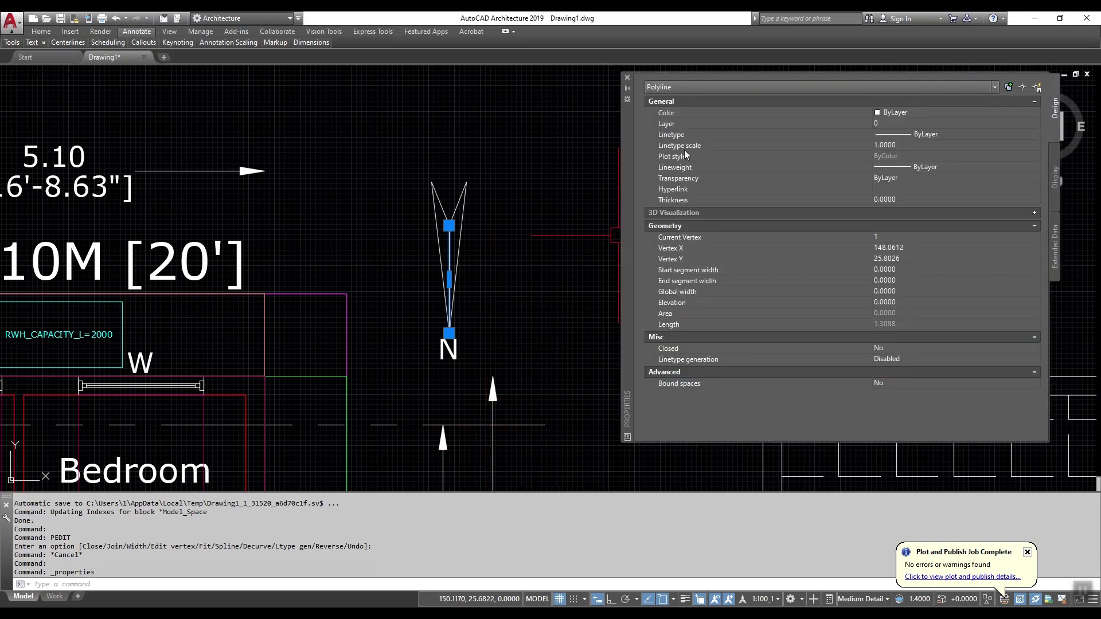
left_click(916, 124)
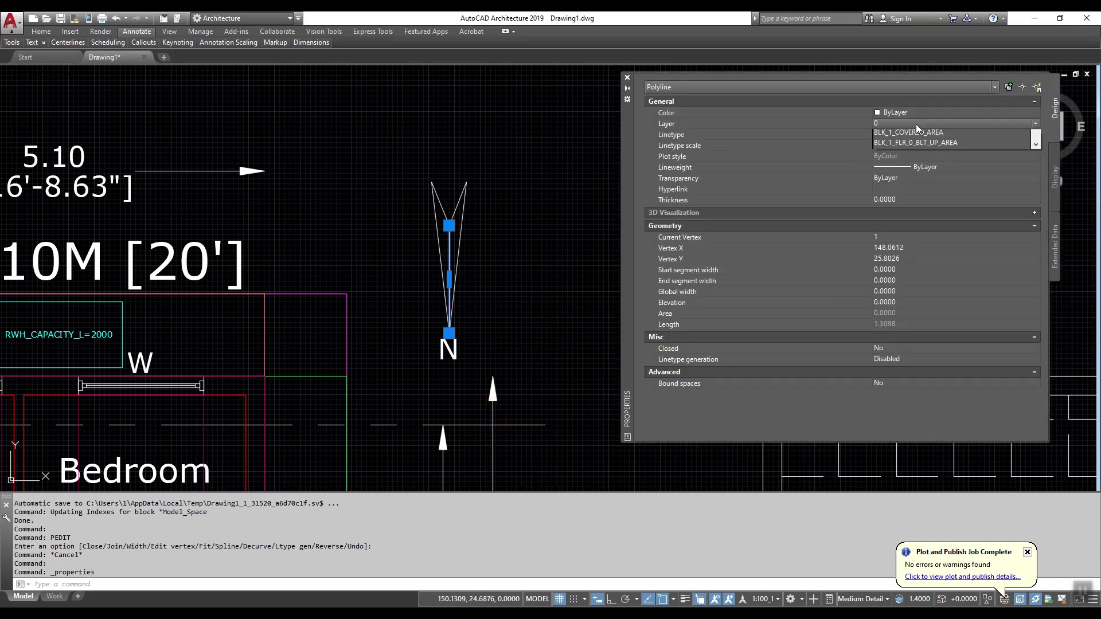
left_click(902, 139)
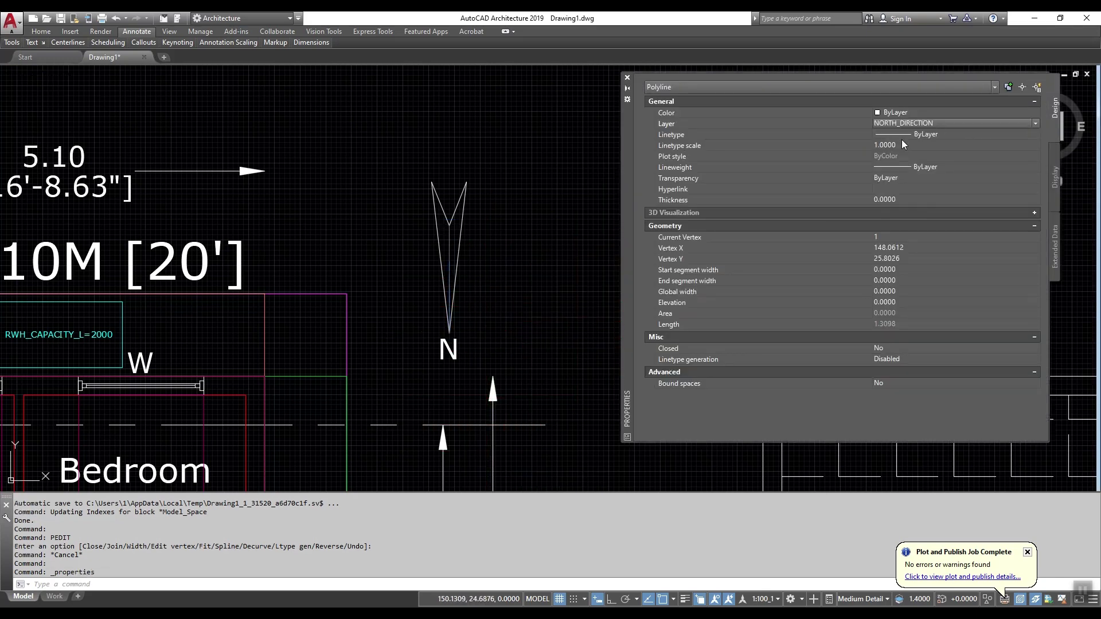
left_click(907, 113)
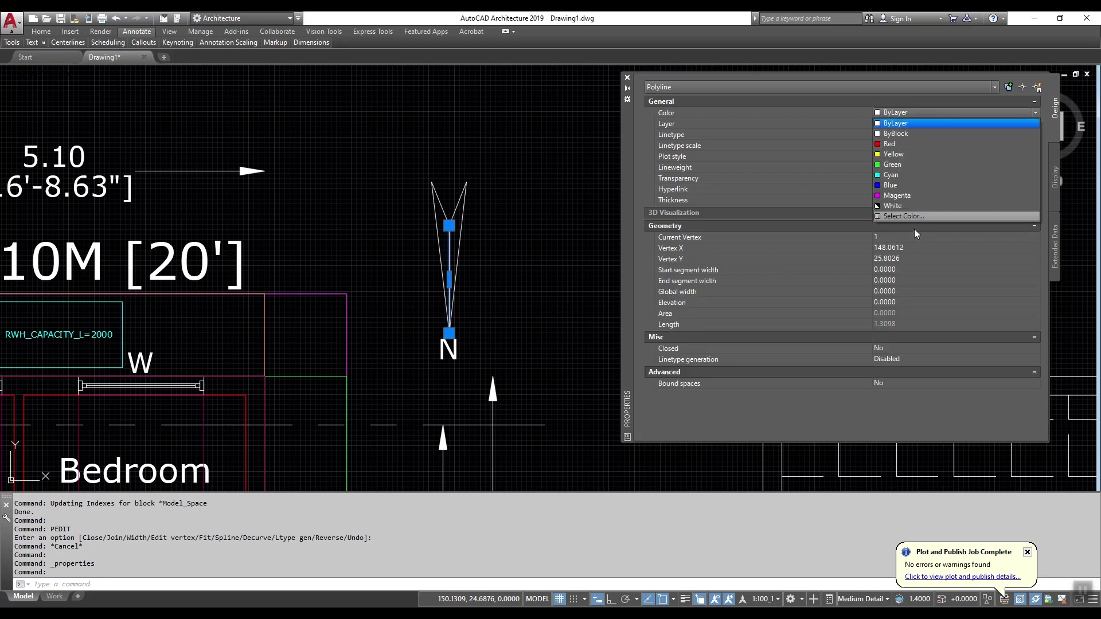
left_click(924, 217)
key("Escape")
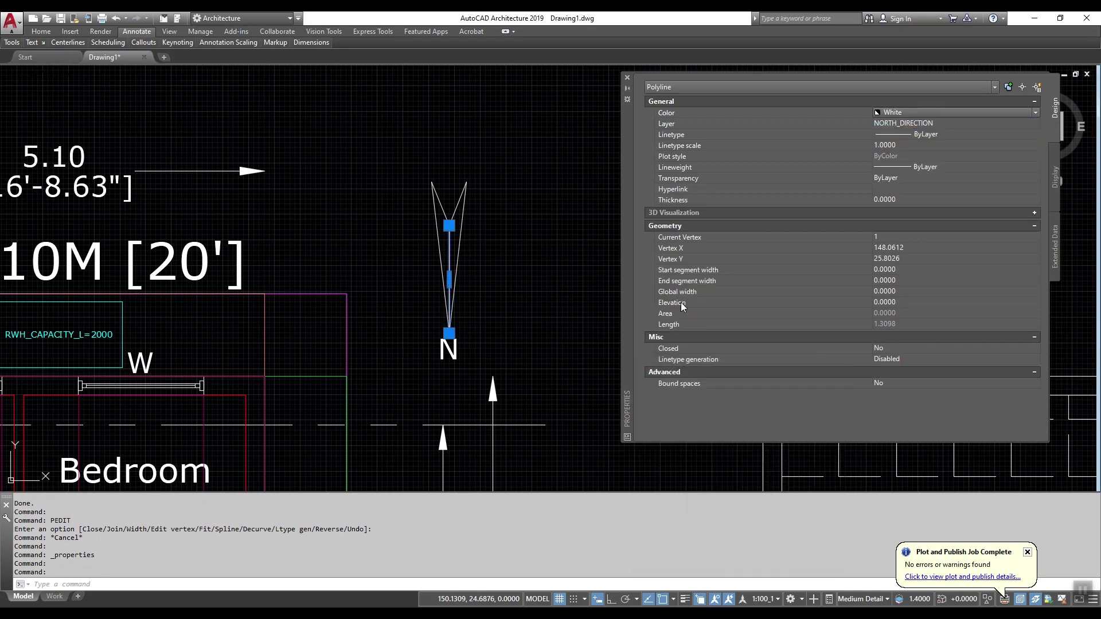
key("Escape")
left_click(458, 351)
Step: Copy the N label to the right and convert the copy to MText with TXT2MTXT
type("c")
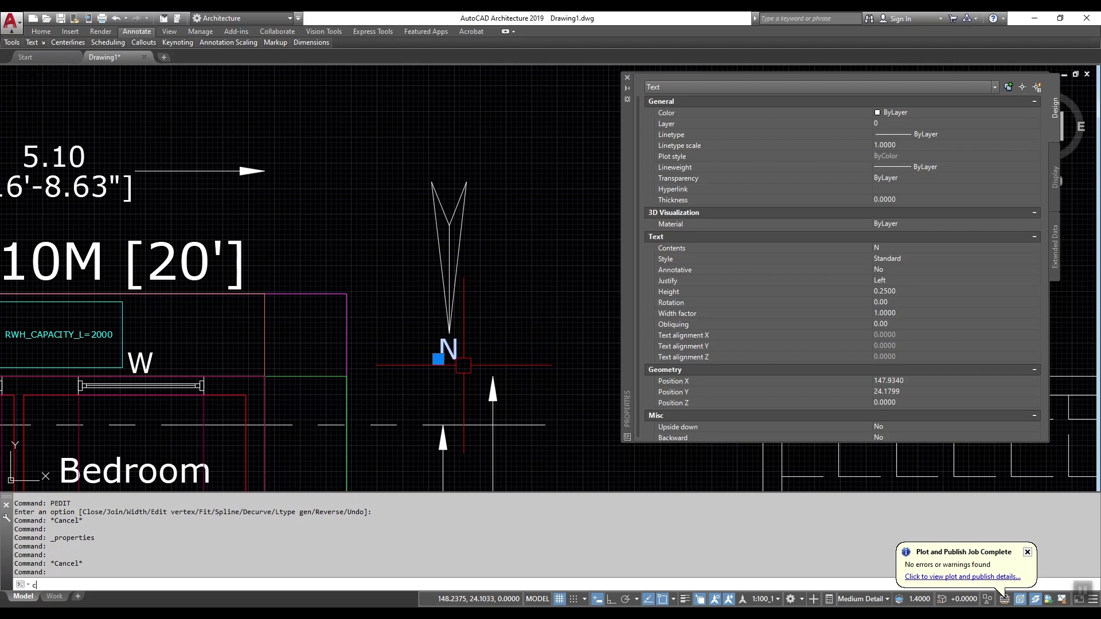
type("o")
key("Return")
left_click(458, 355)
key("F8")
left_click(502, 354)
key("Escape")
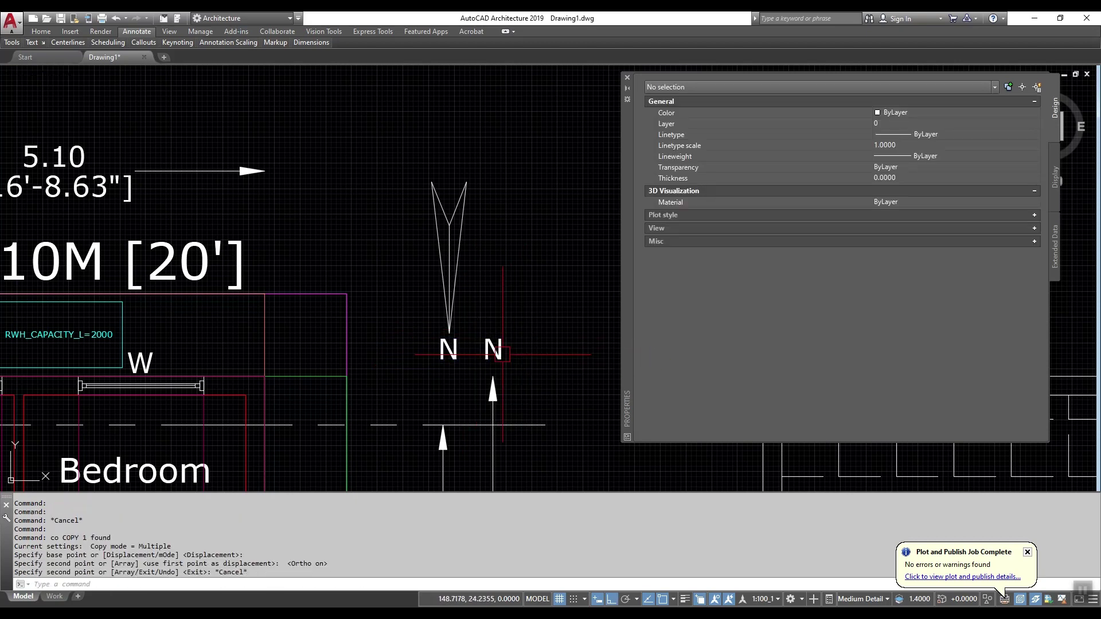
left_click(501, 352)
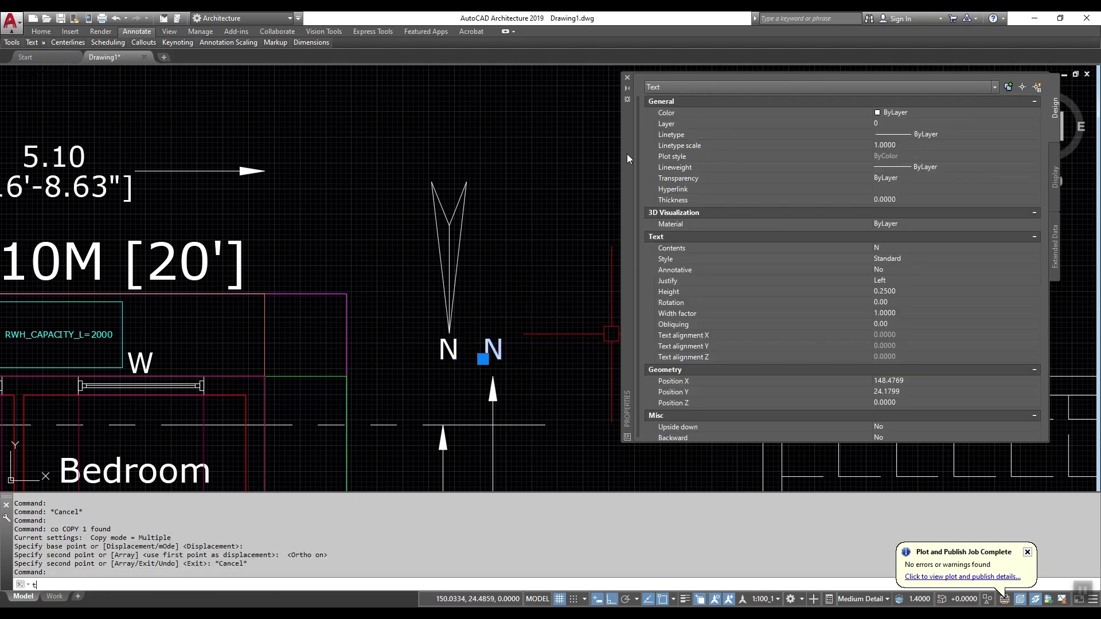
type("txt2mtxt")
key("Return")
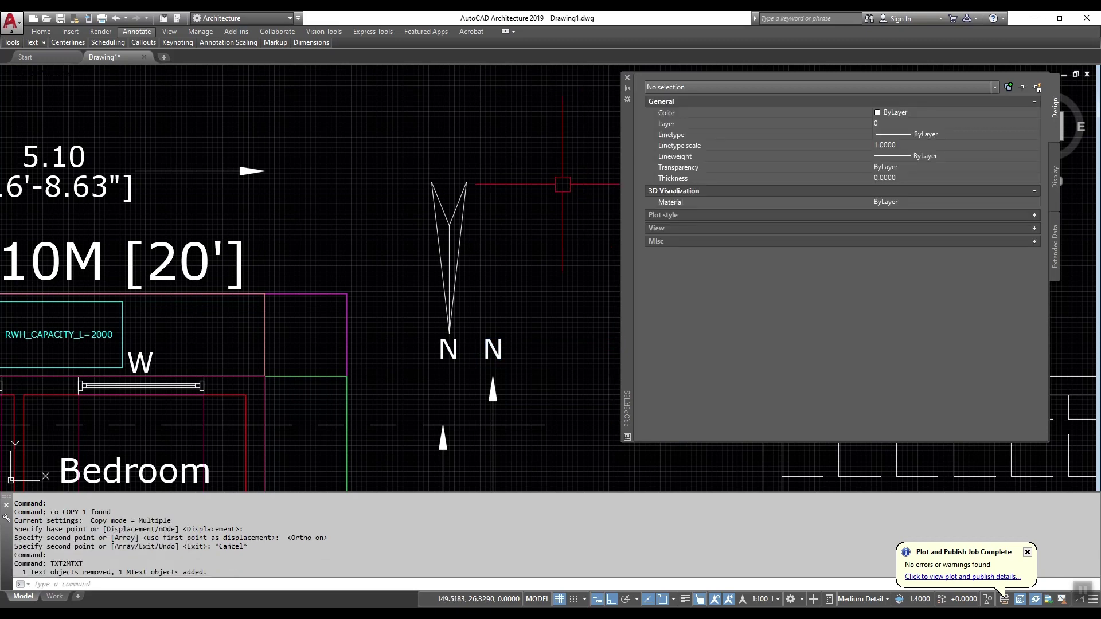
key("Escape")
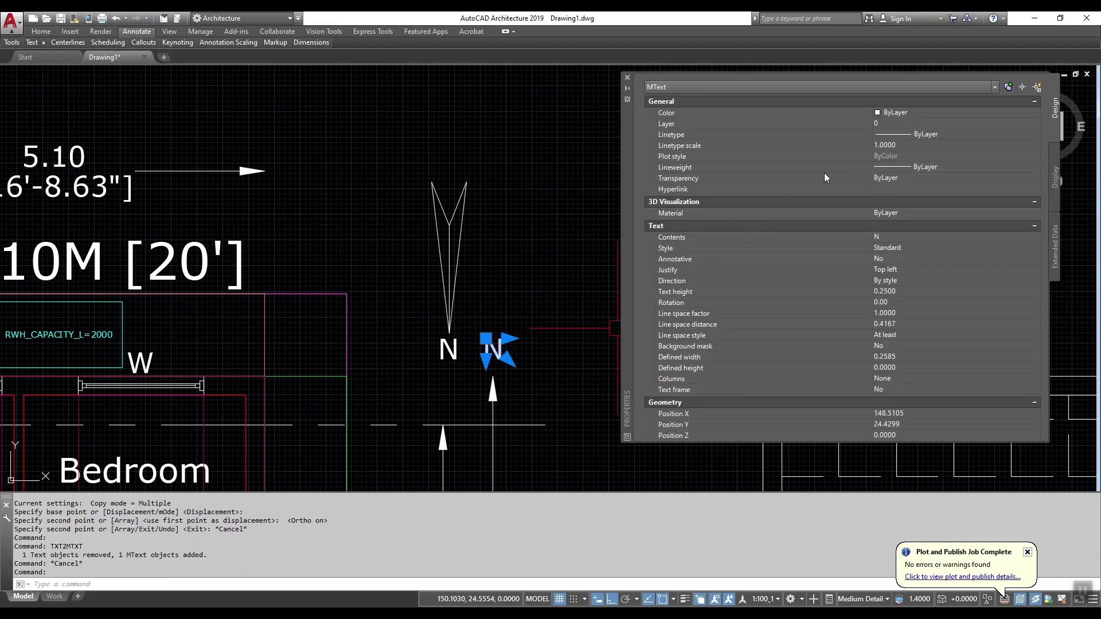
Step: Set the new N text's layer to NORTH_DIRECTION and colour to White
left_click(905, 124)
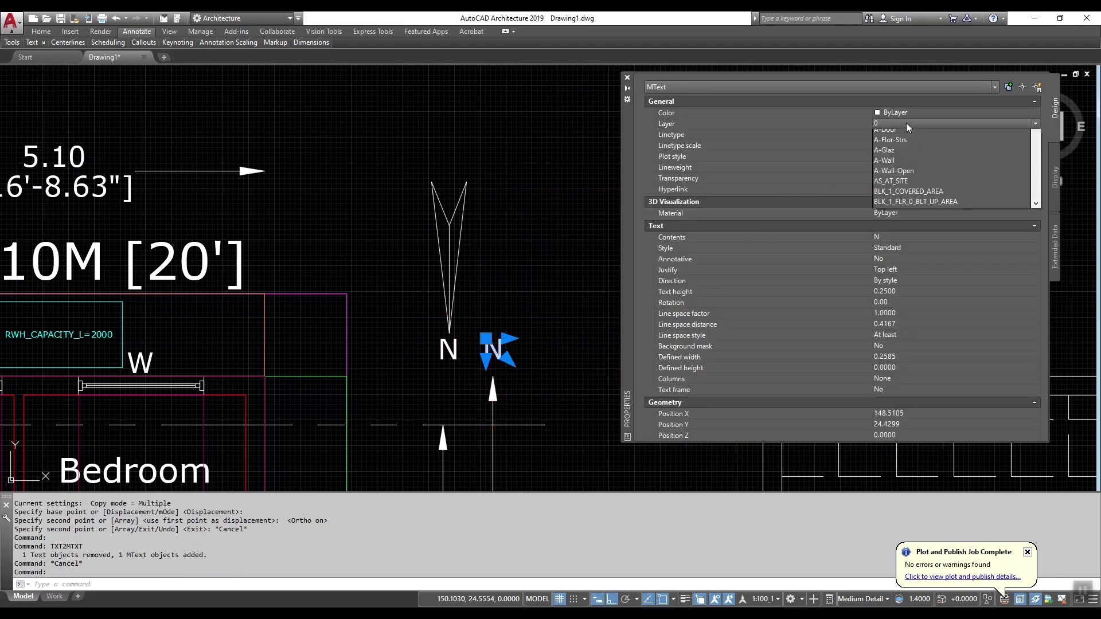
key("n")
left_click(906, 123)
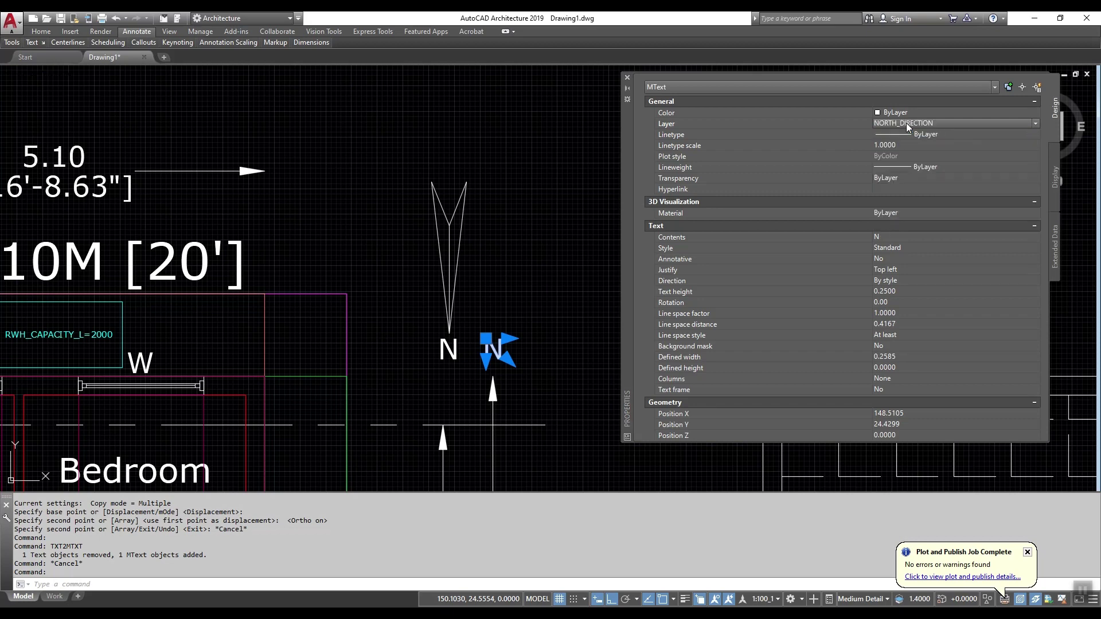
left_click(923, 112)
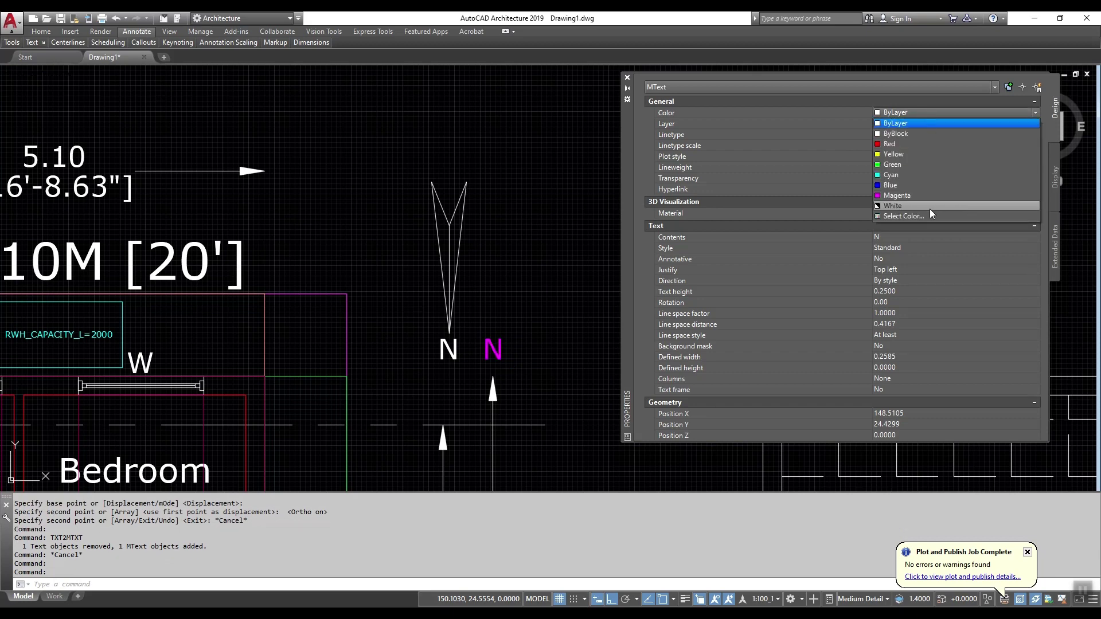
left_click(920, 217)
key("Return")
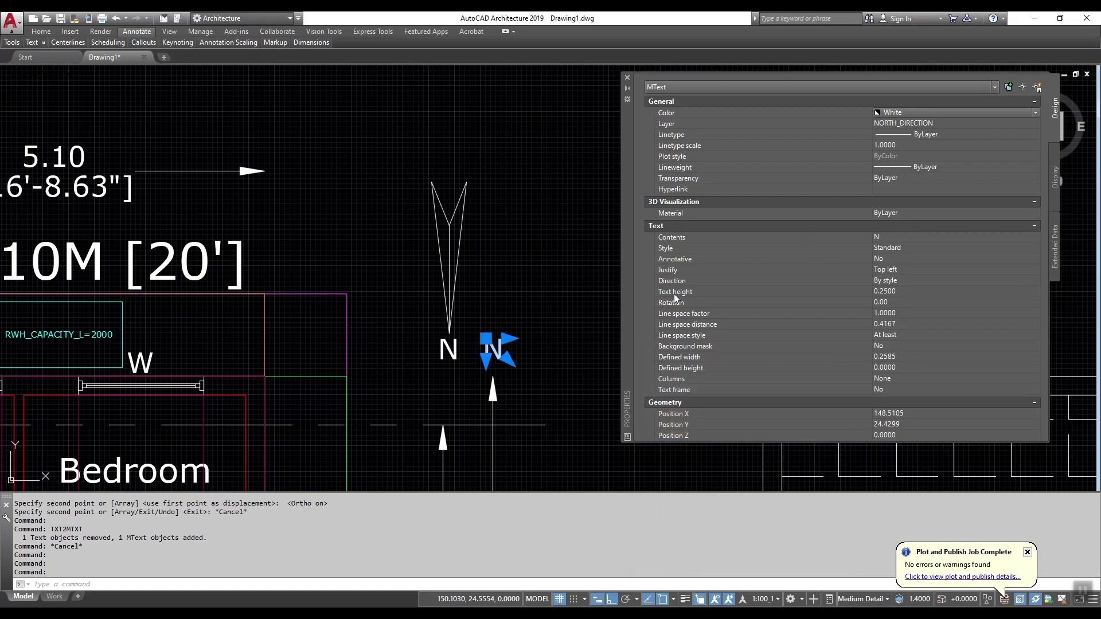
Step: Move the white MText N onto the original N label and adjust its position
type("m")
key("Return")
scroll(485, 350, "up", 3)
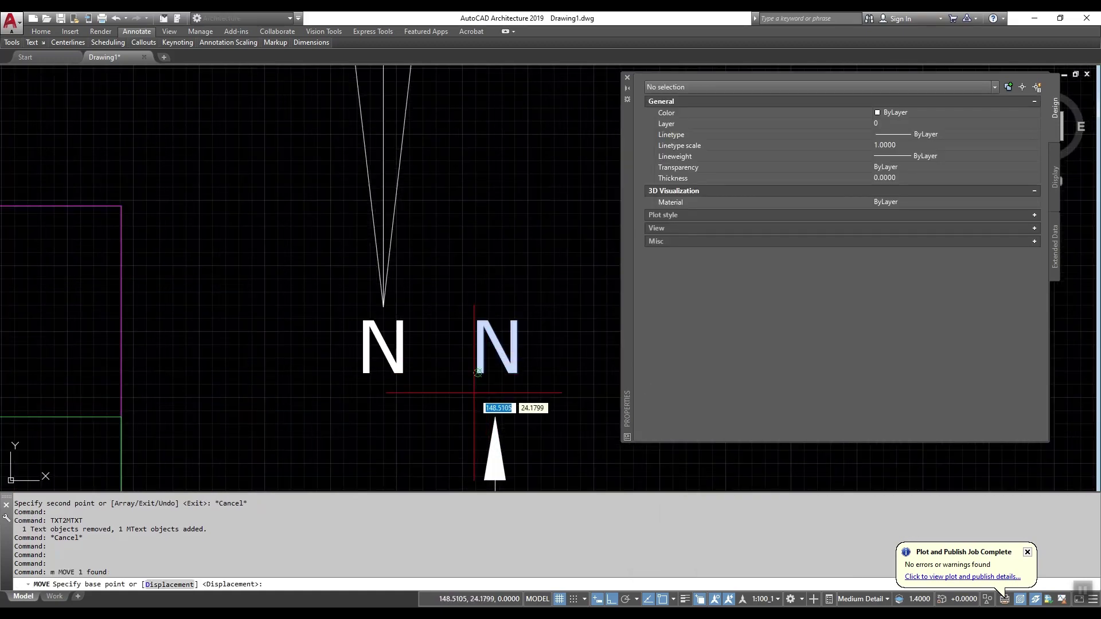
left_click(478, 372)
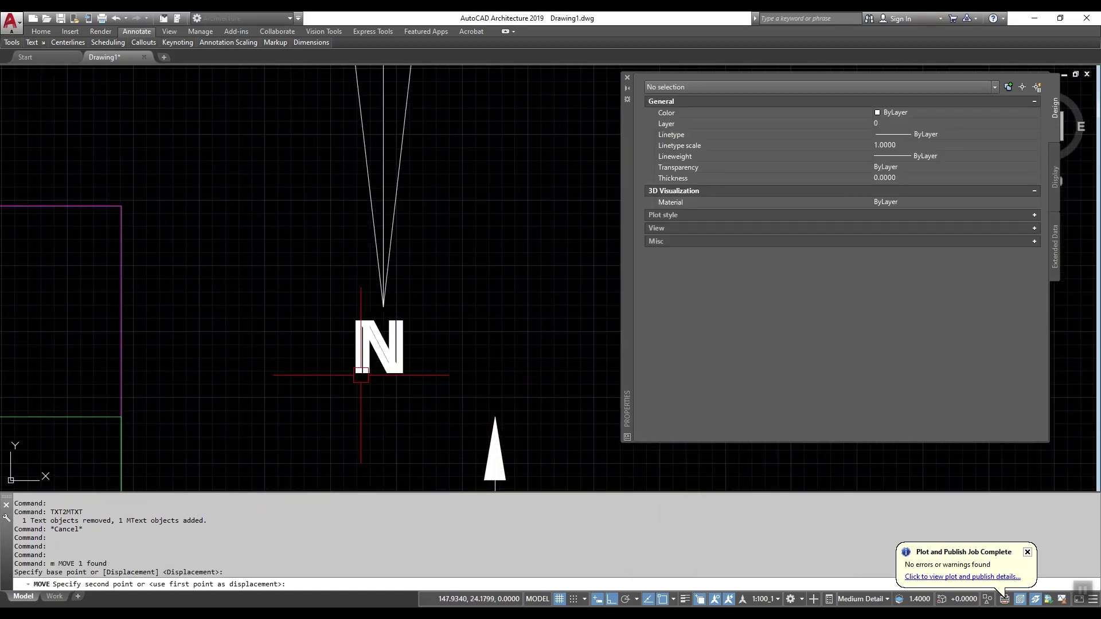
left_click(371, 382)
scroll(379, 350, "up", 2)
left_click(386, 344)
scroll(418, 364, "up", 4)
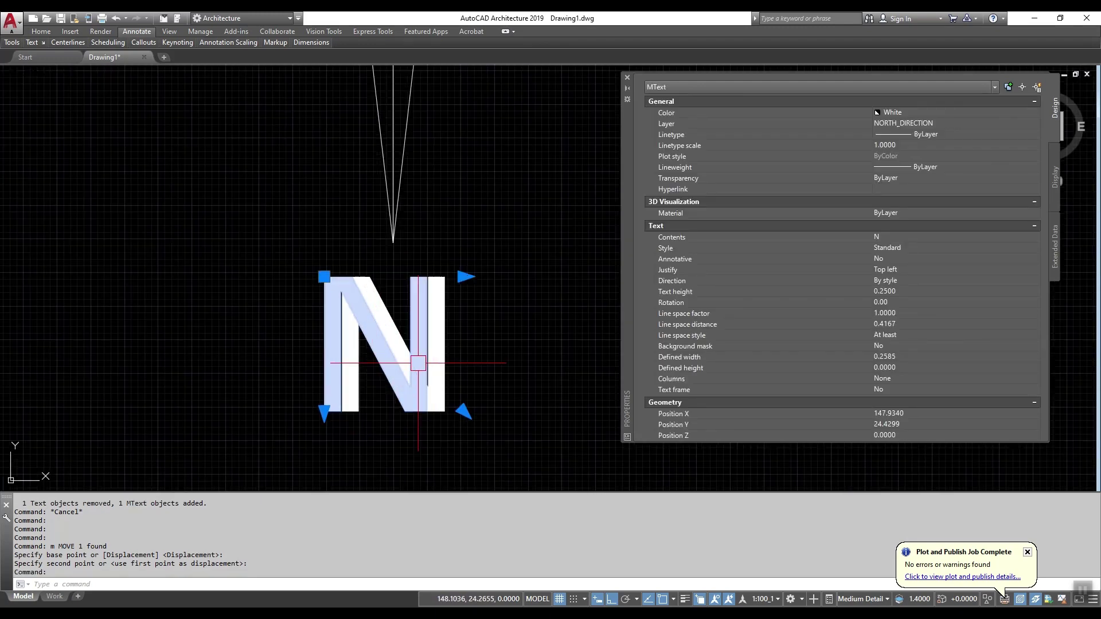
type("m")
key("Return")
left_click(531, 331)
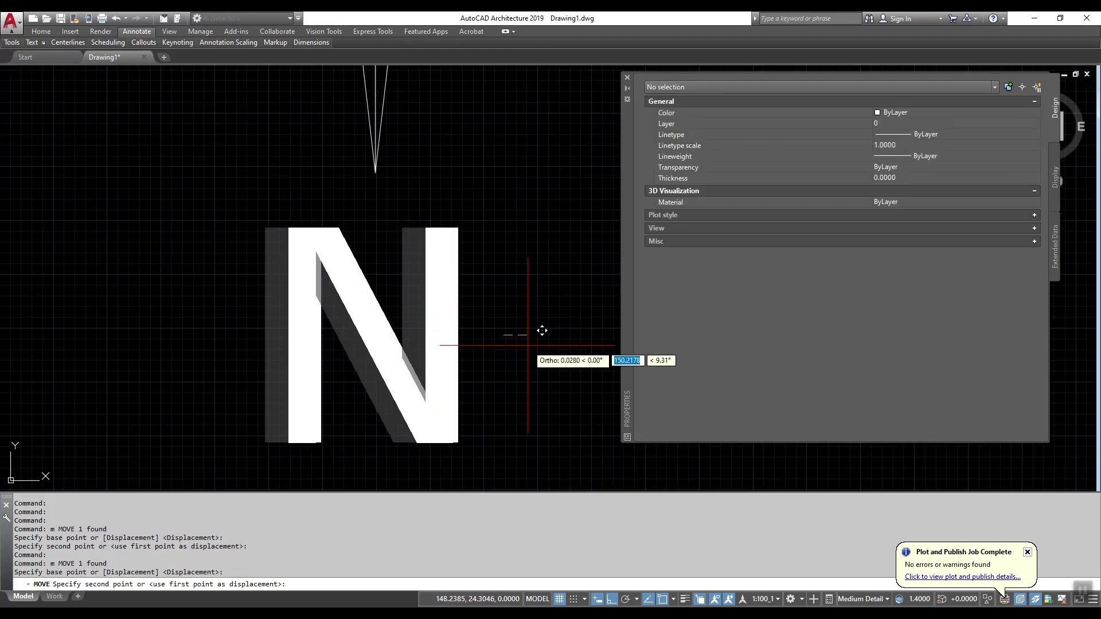
scroll(430, 345, "down", 6)
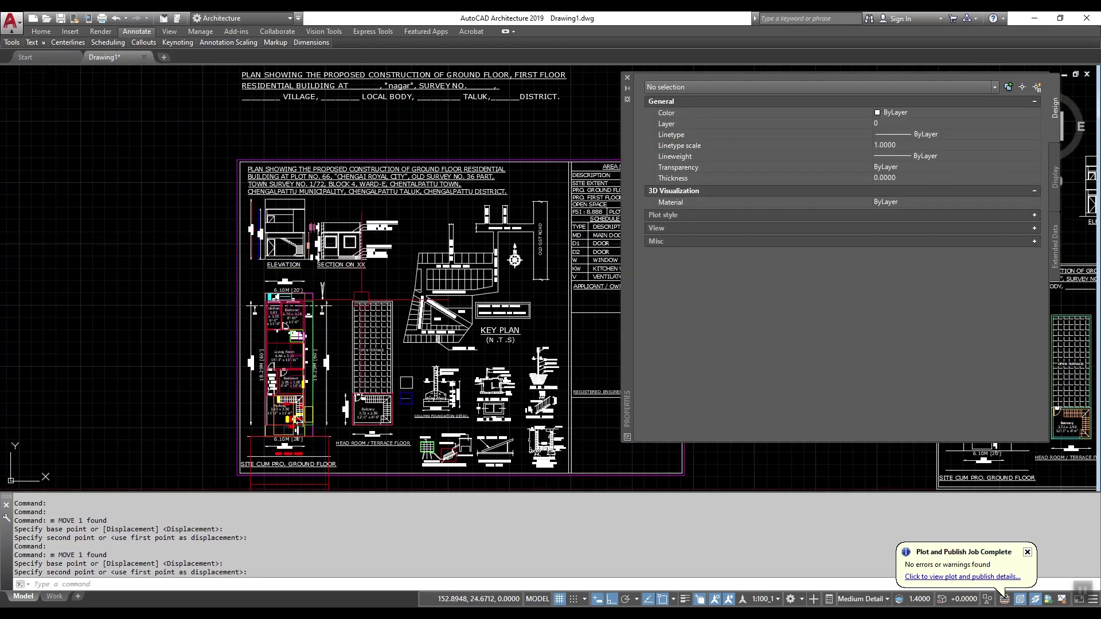
Step: Draw a rectangle enclosing the key plan, area 413.9838
type("rec")
scroll(401, 344, "up", 3)
key("Return")
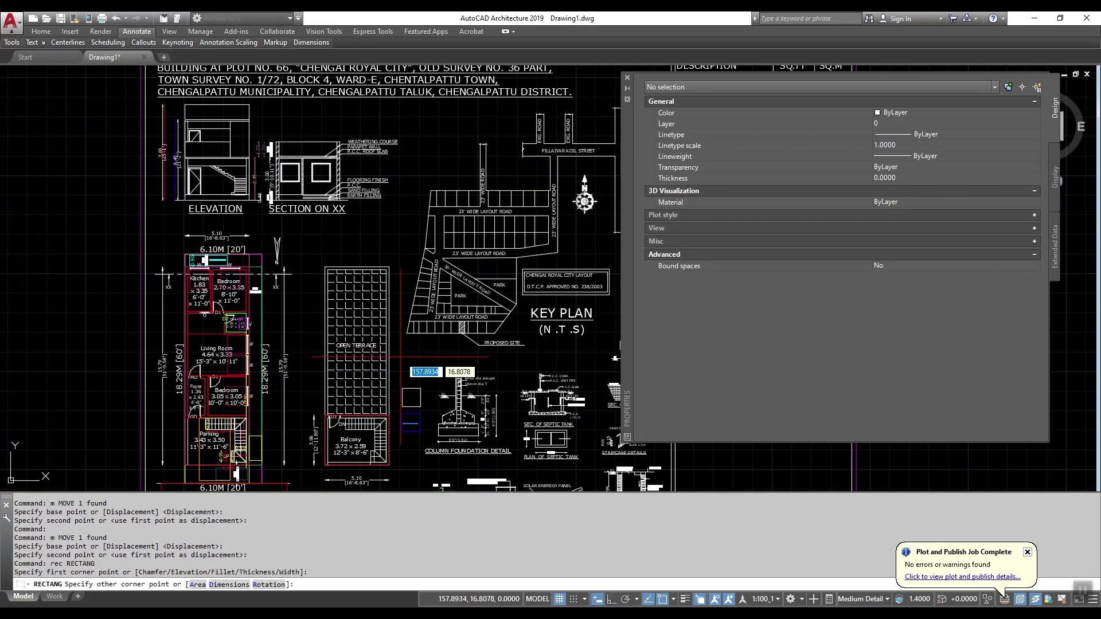
left_click(399, 355)
scroll(505, 265, "down", 3)
scroll(554, 195, "up", 4)
left_click(557, 198)
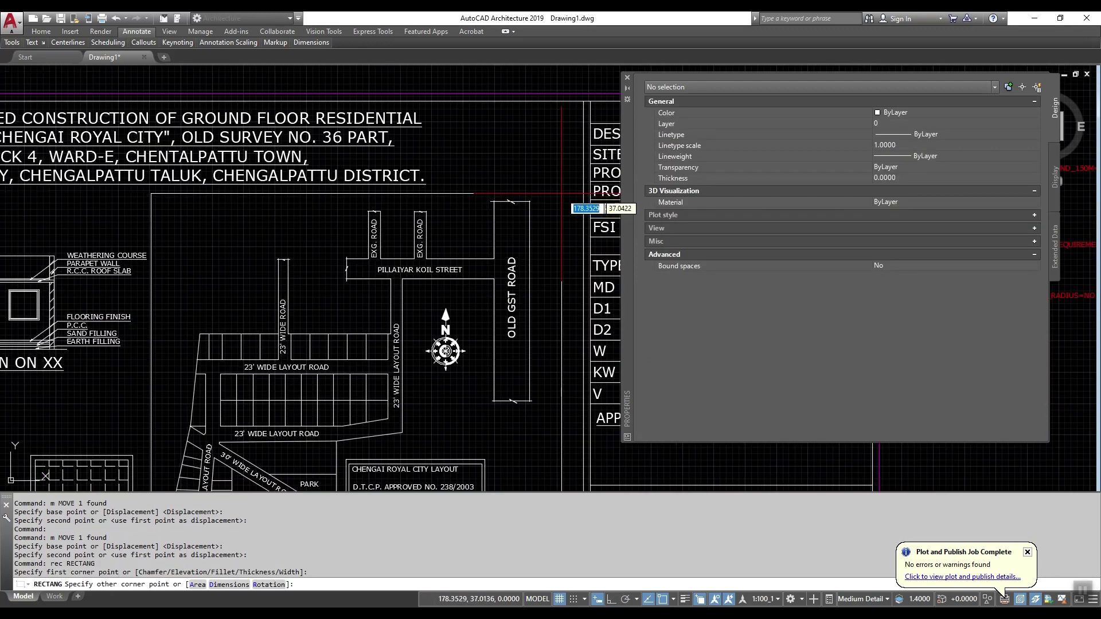
key("Escape")
left_click(559, 195)
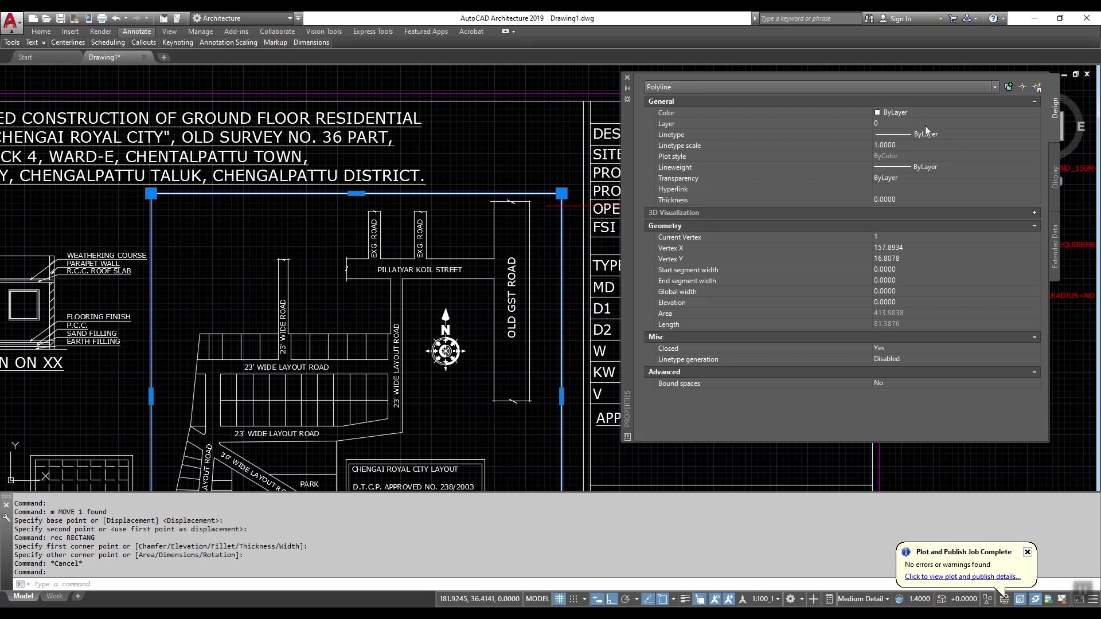
Step: Move the rectangle around the key plan onto the LOCATION_PLAN layer in Properties
left_click(926, 126)
key("l")
key("Return")
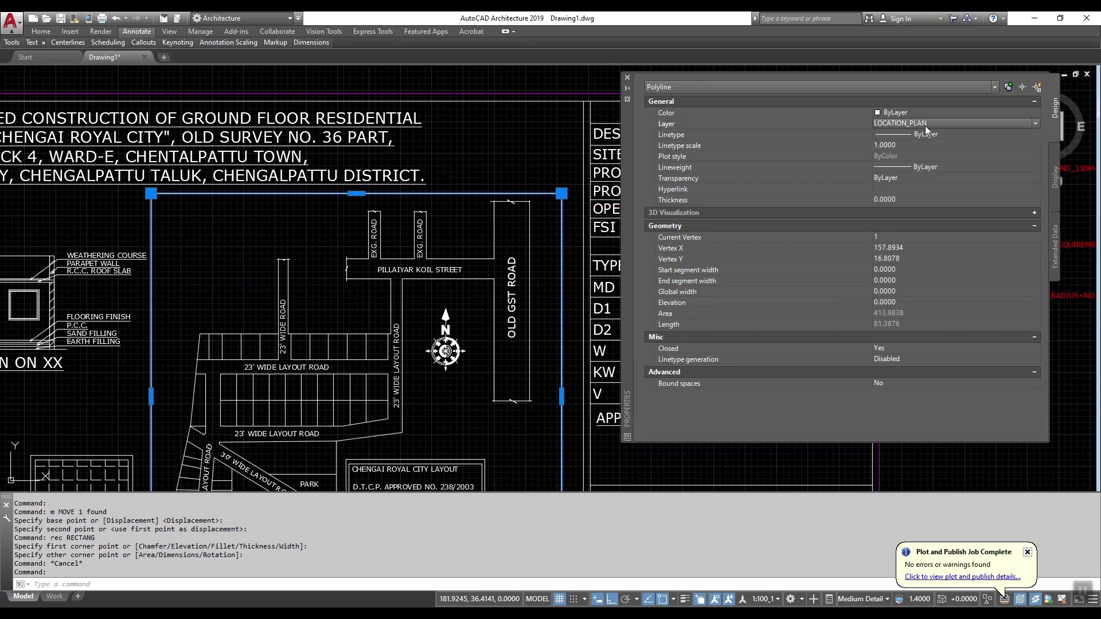
left_click(918, 112)
left_click(917, 112)
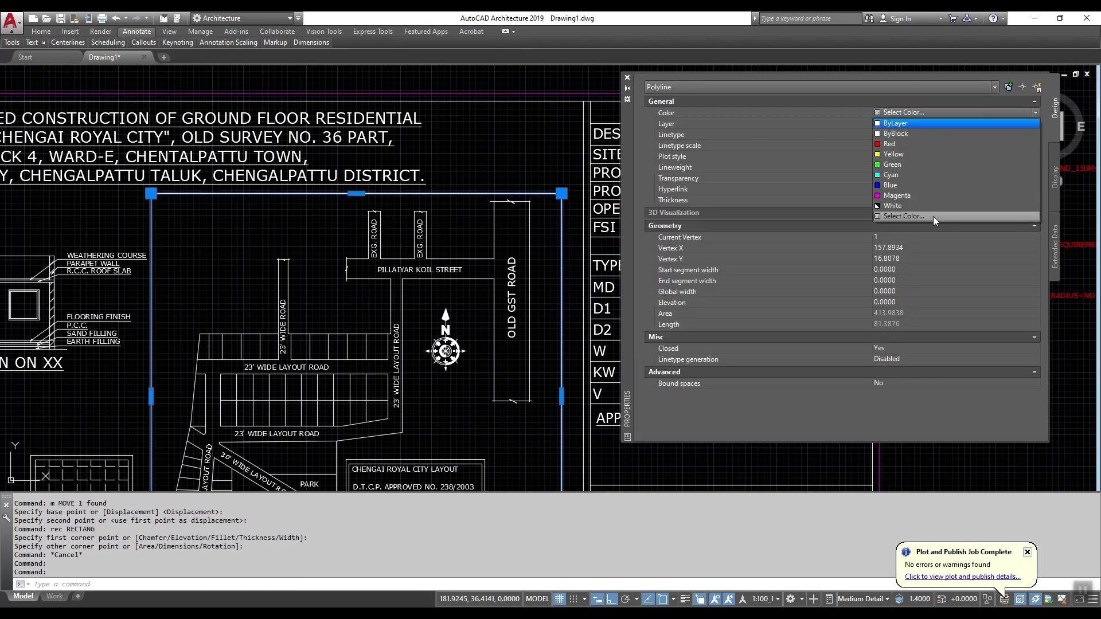
left_click(935, 221)
key("Escape")
key("Escape")
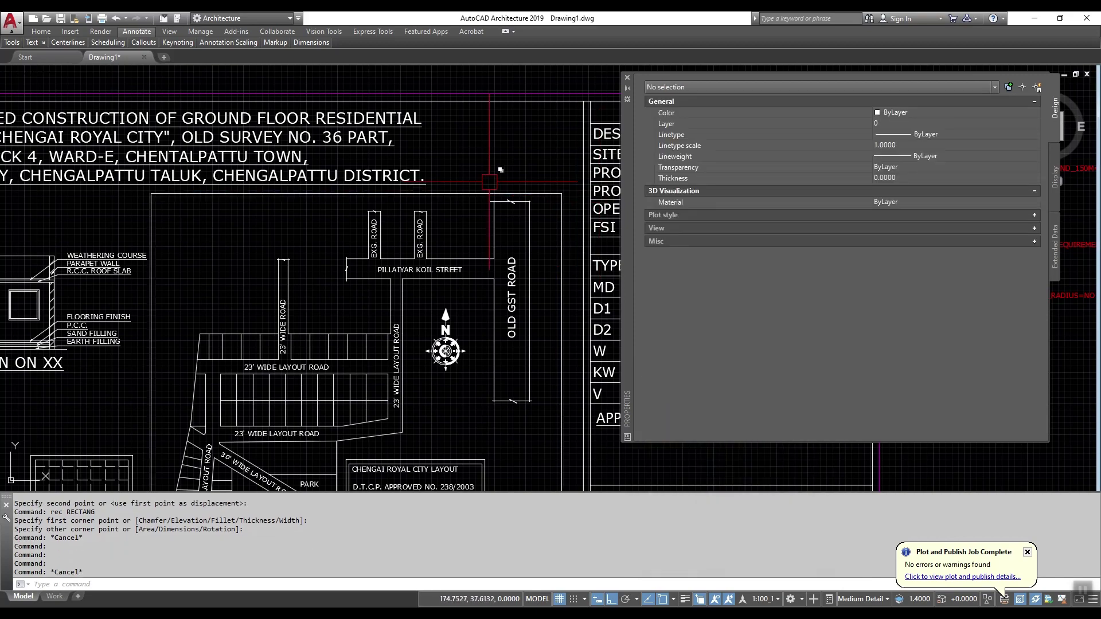
scroll(489, 183, "down", 5)
scroll(419, 192, "up", 6)
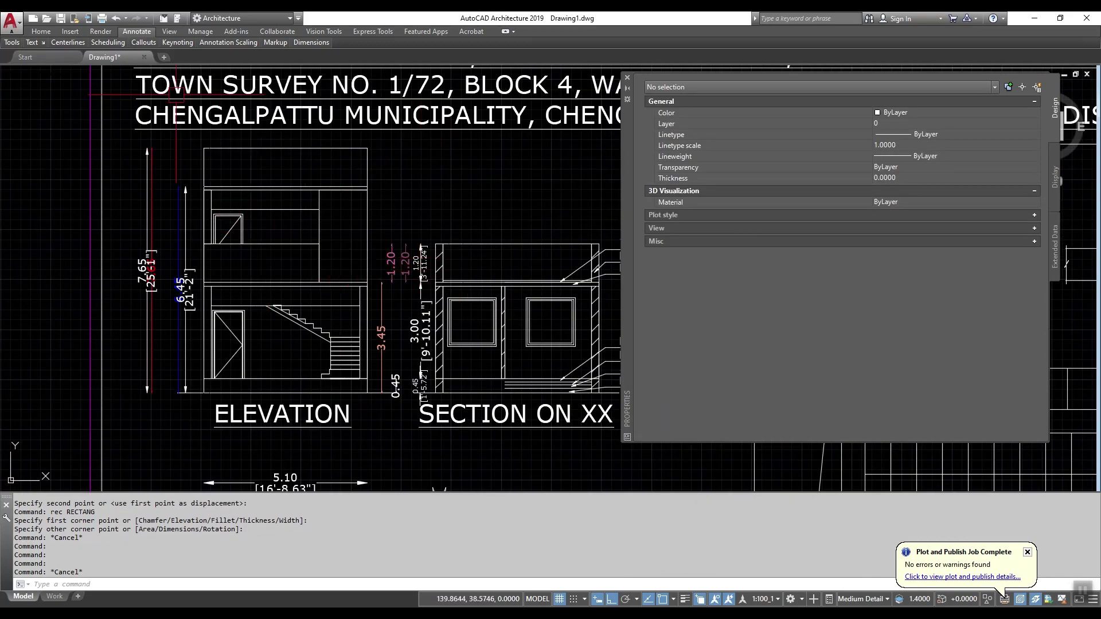
Step: Place the two 2.88 linear height dimensions in Section on XX
mouse_move(298, 44)
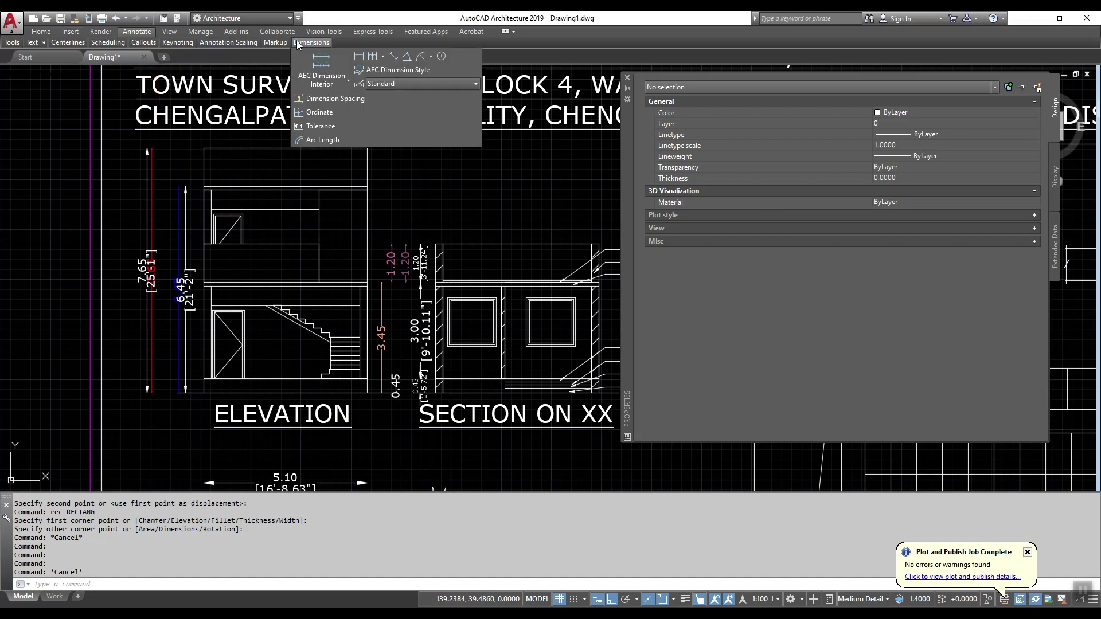
left_click(359, 55)
scroll(493, 383, "up", 2)
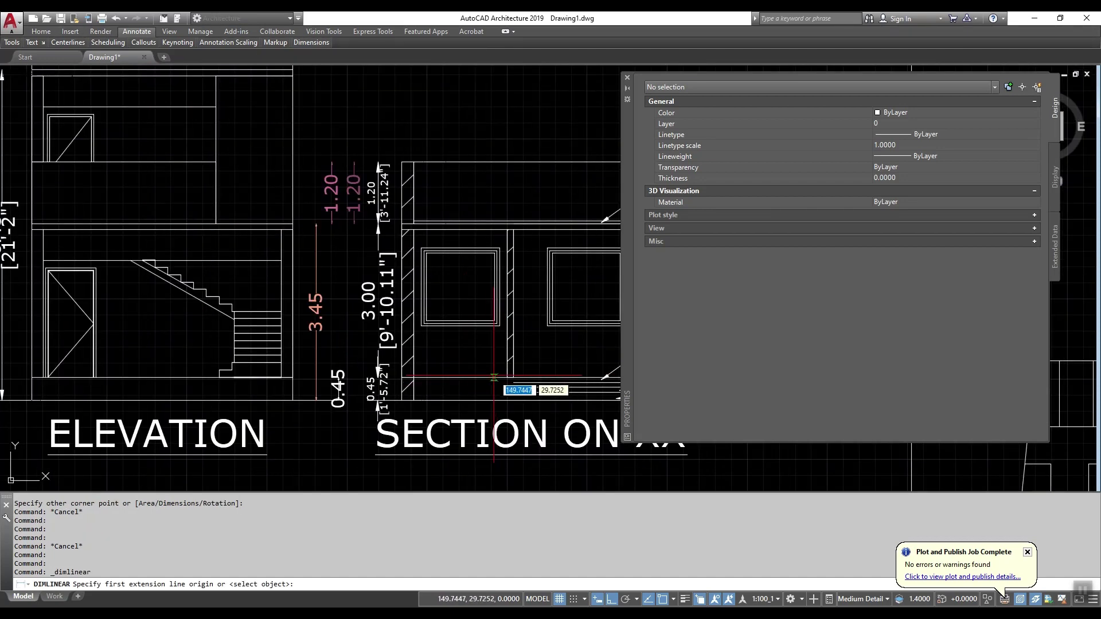
left_click(493, 378)
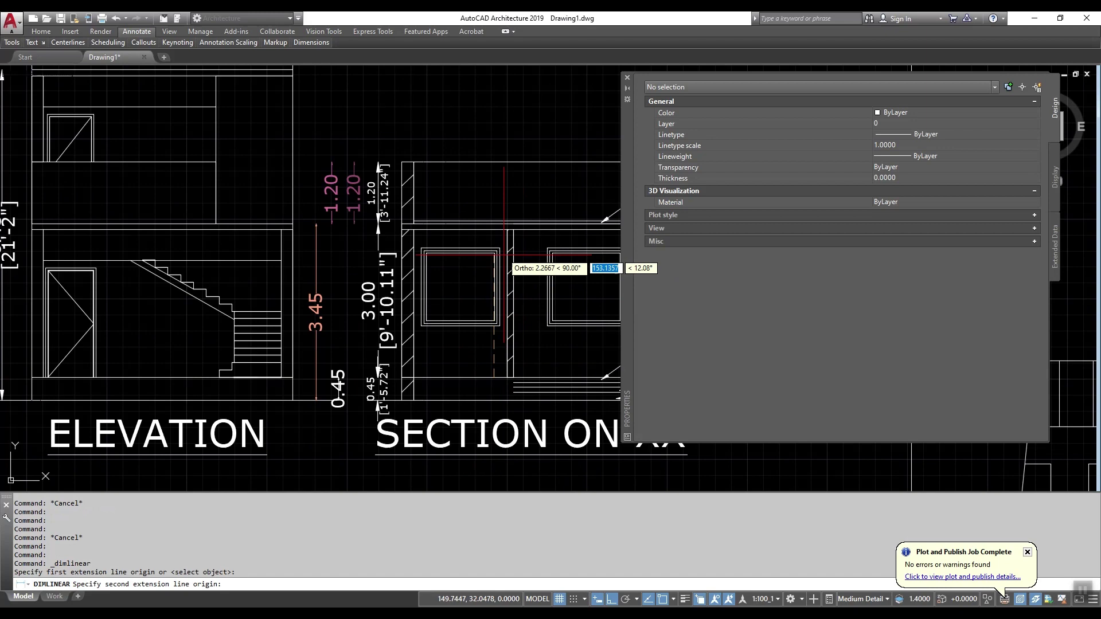
left_click(493, 228)
scroll(494, 237, "up", 3)
left_click(494, 236)
key("Return")
scroll(503, 241, "down", 4)
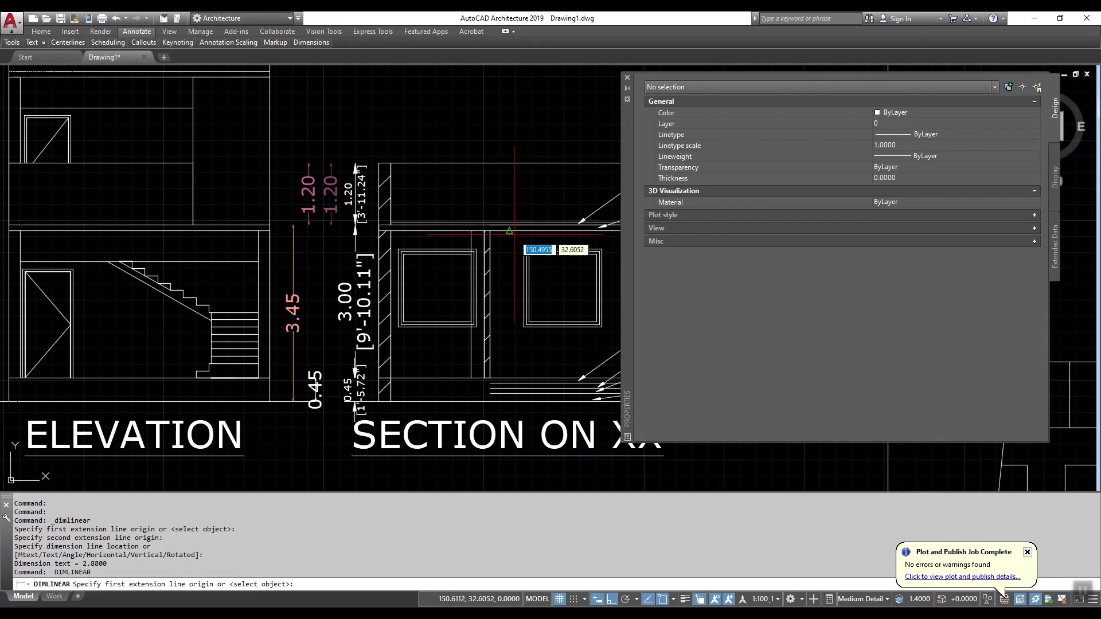
left_click(528, 228)
scroll(515, 361, "up", 2)
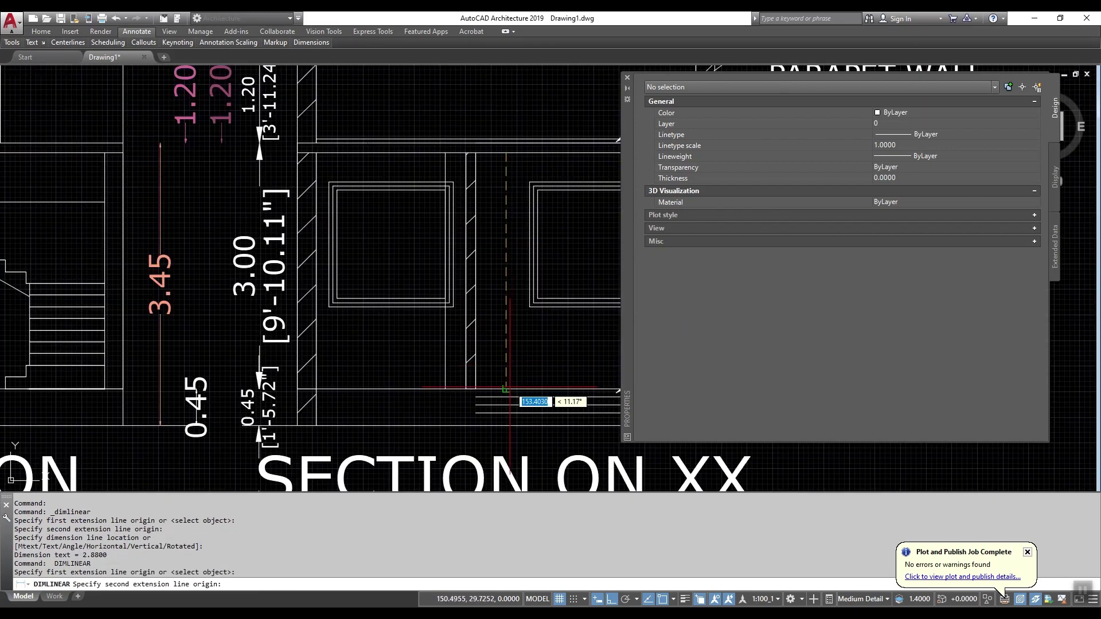
left_click(512, 389)
left_click(512, 376)
key("Escape")
Step: Try extending the horizontal section lines to the vertical line with EXTEND, then cancel
type("ex")
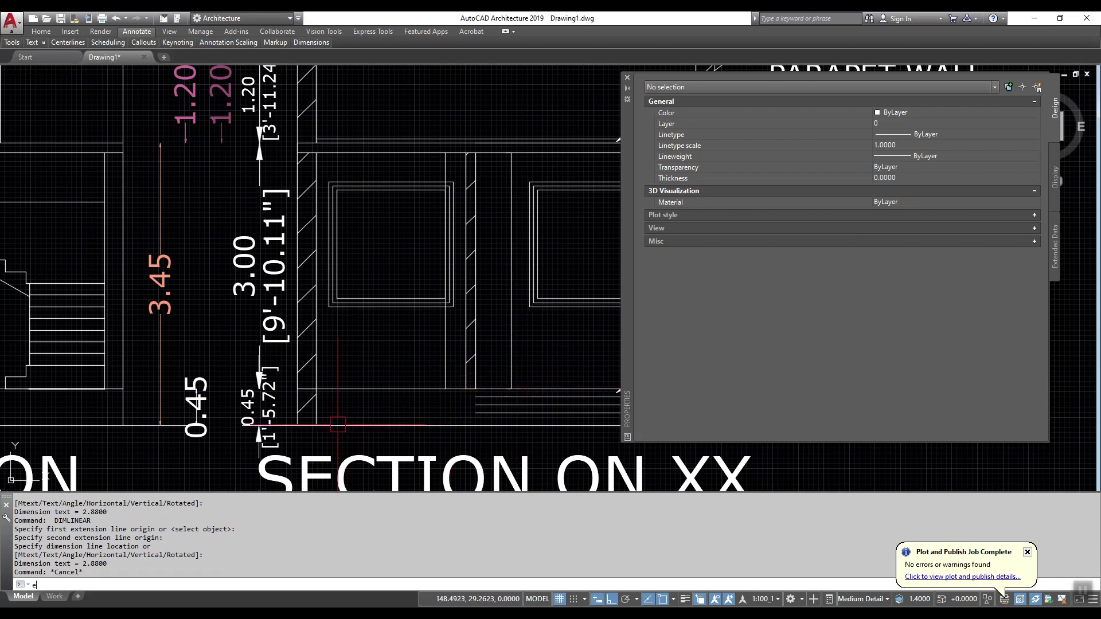
key("Return")
left_click(317, 414)
scroll(498, 412, "up", 2)
left_click(500, 415)
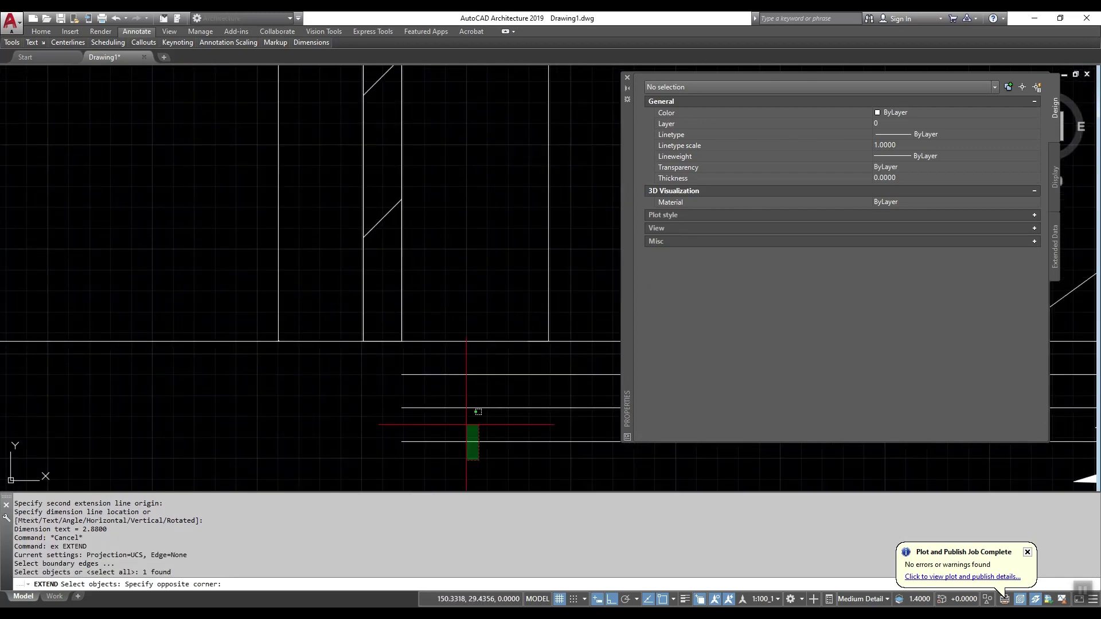
scroll(490, 401, "up", 2)
left_click(489, 395)
key("Return")
left_click(465, 467)
left_click(450, 381)
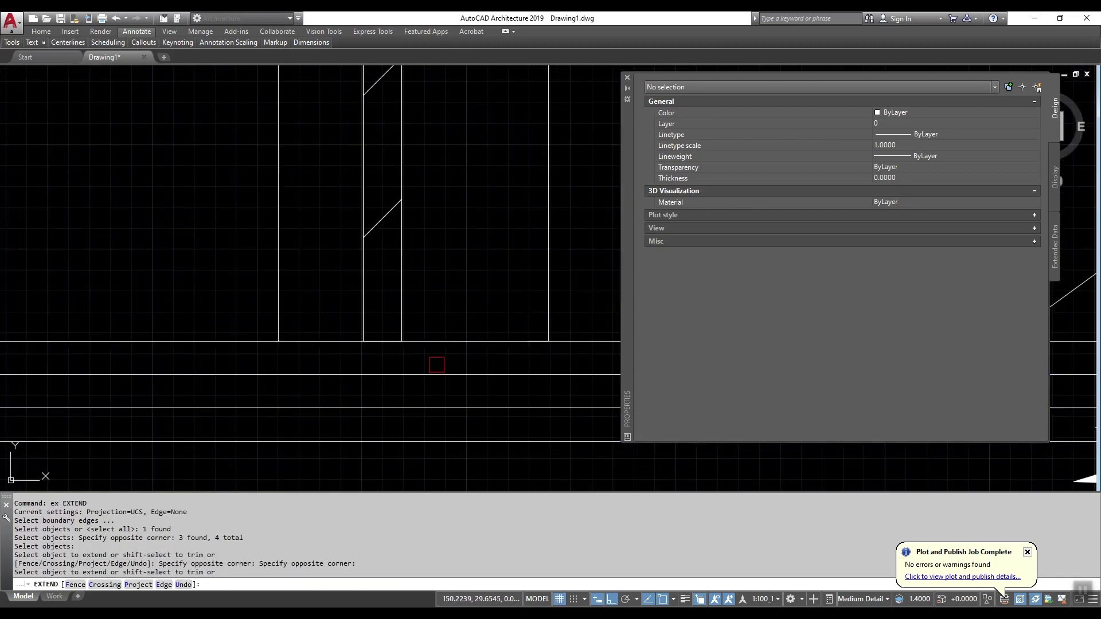
key("Escape")
scroll(458, 373, "down", 4)
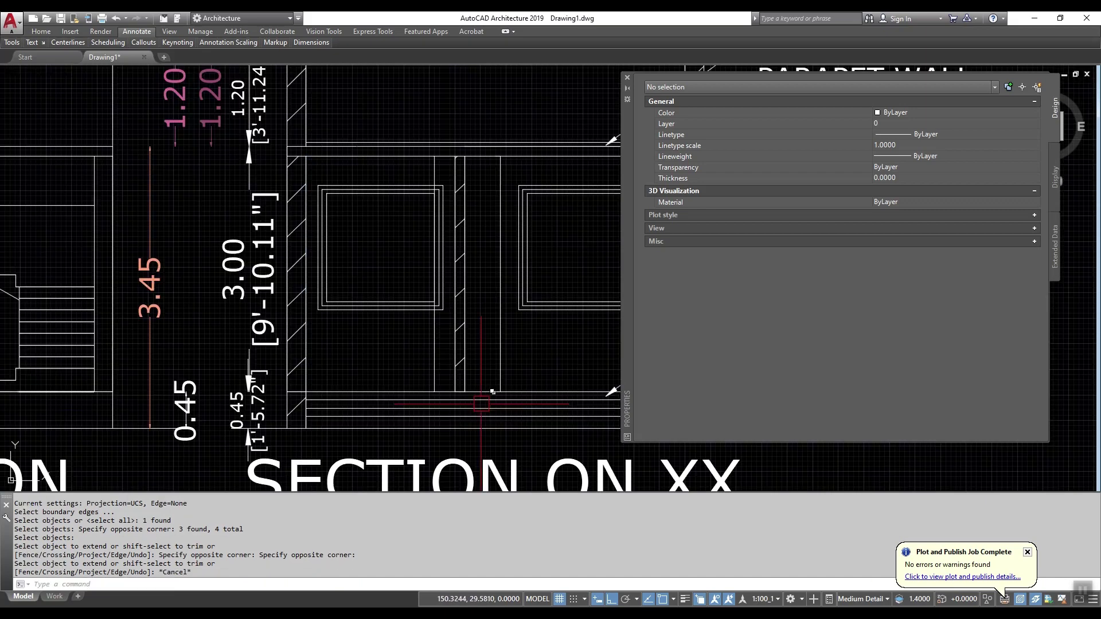
scroll(368, 369, "down", 1)
Step: Copy the 3.45 dimension's properties onto both 2.88 dimensions with MATCHPROP, then restore the window
key("Escape")
type("m")
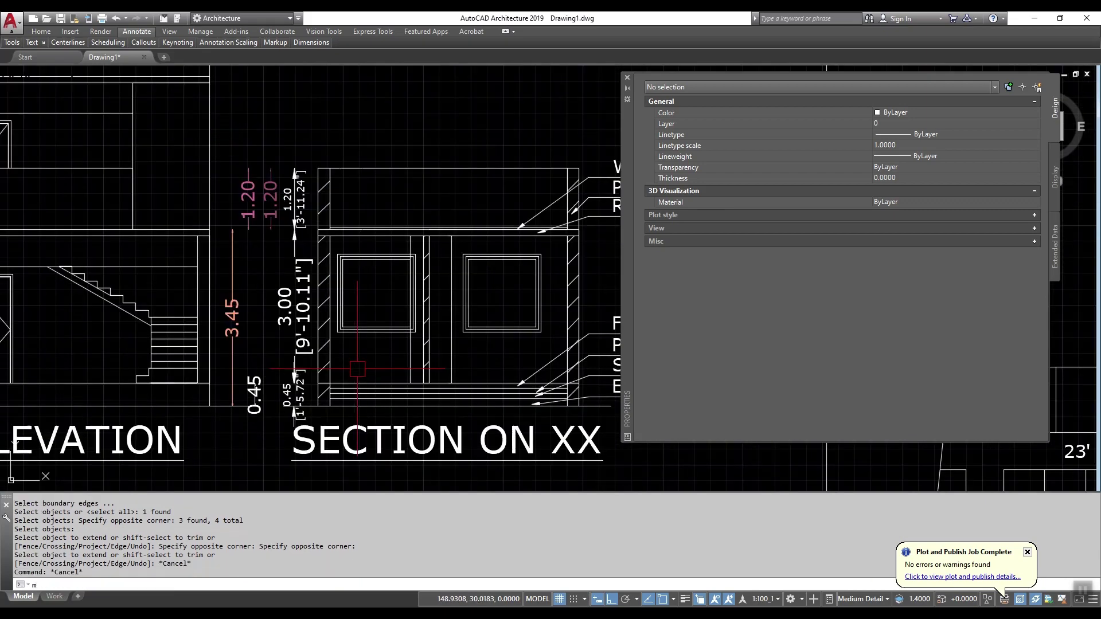
type("a")
key("Return")
left_click(236, 310)
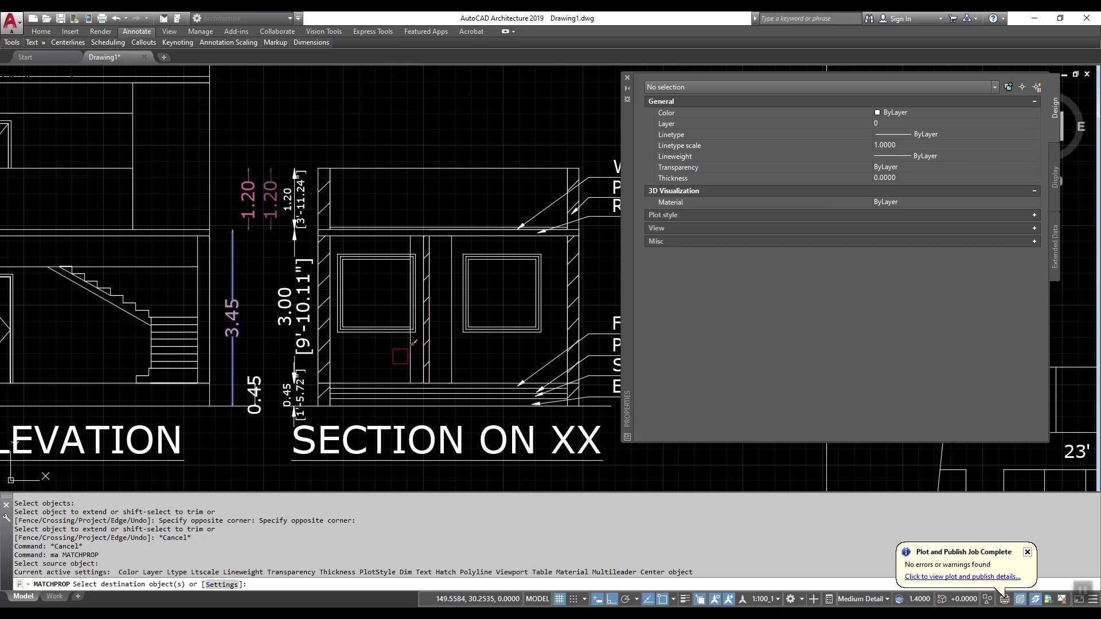
left_click(405, 350)
left_click(452, 350)
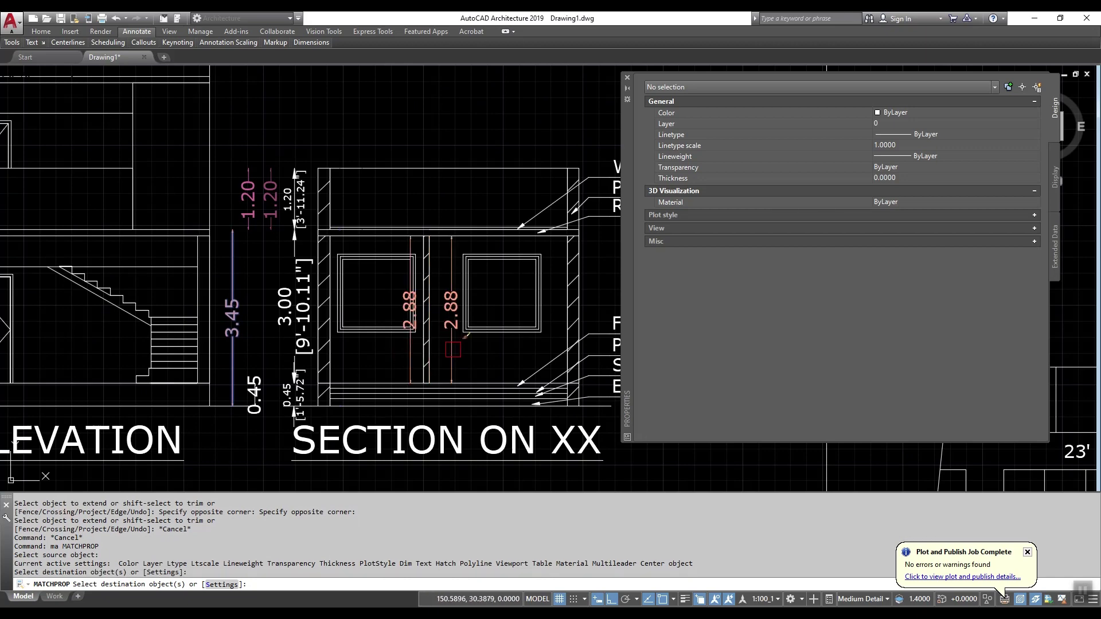
key("Escape")
key("super+Down")
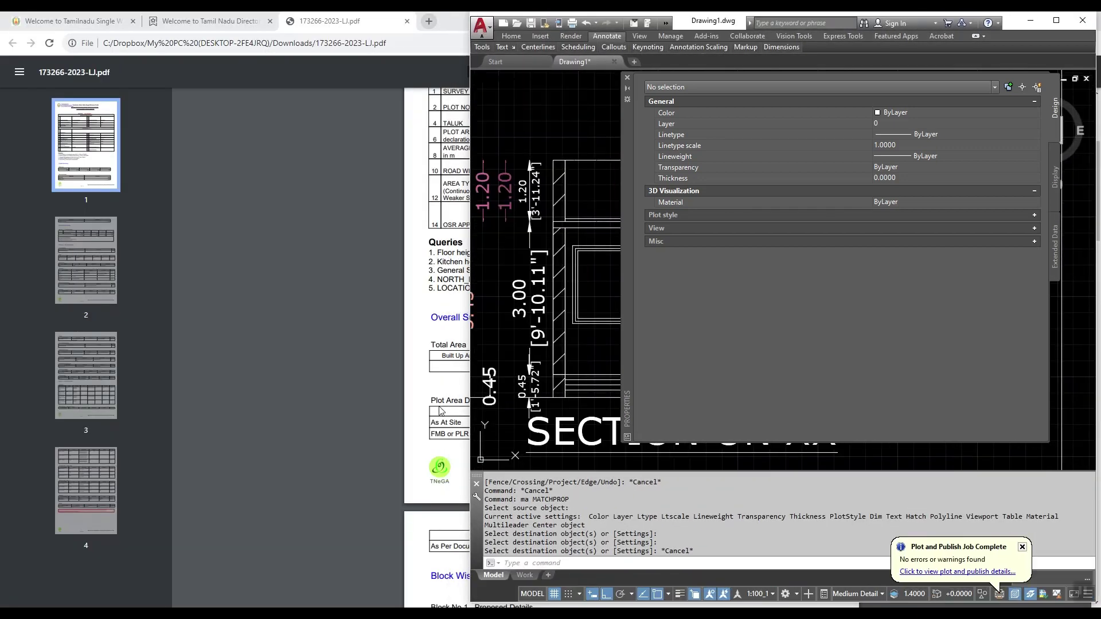
Step: In SWP Single Page Reference.xlsx, scroll to SECTION ON XX and select the BLK_1_FLR_0_KITCHEN cell C60
key("alt+Tab")
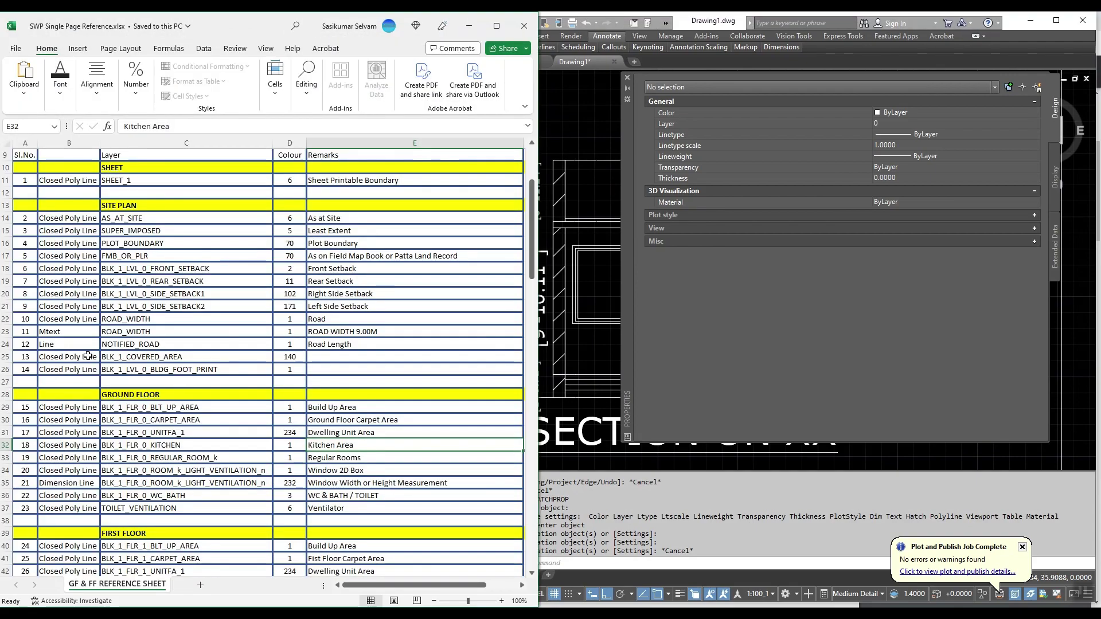
left_click(164, 328)
scroll(165, 328, "up", 3)
scroll(168, 373, "down", 5)
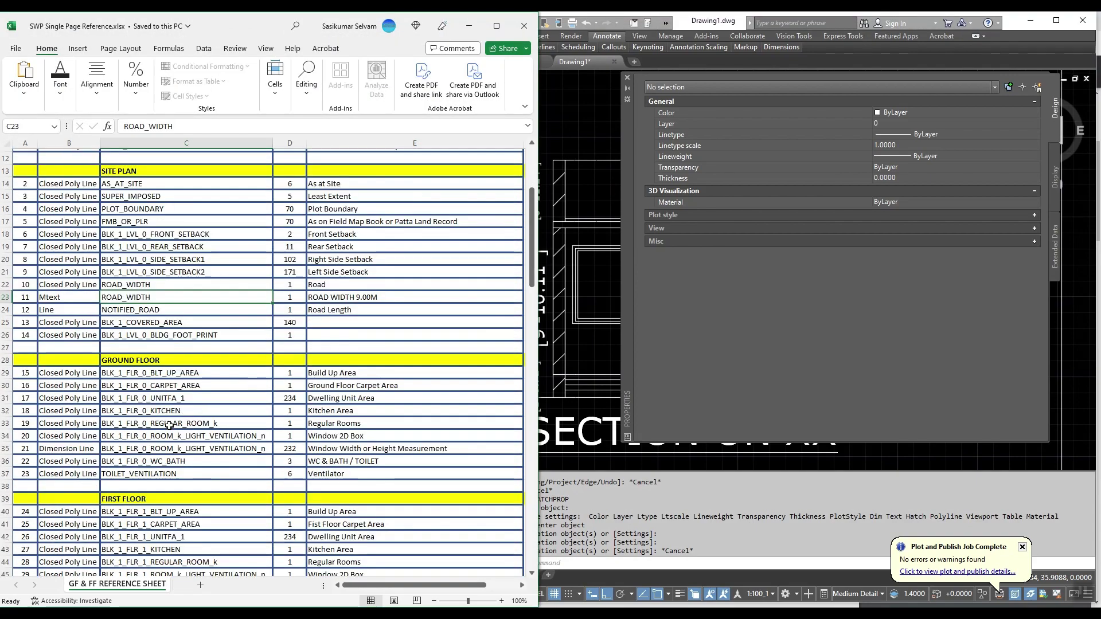
scroll(178, 399, "down", 1)
scroll(184, 381, "down", 8)
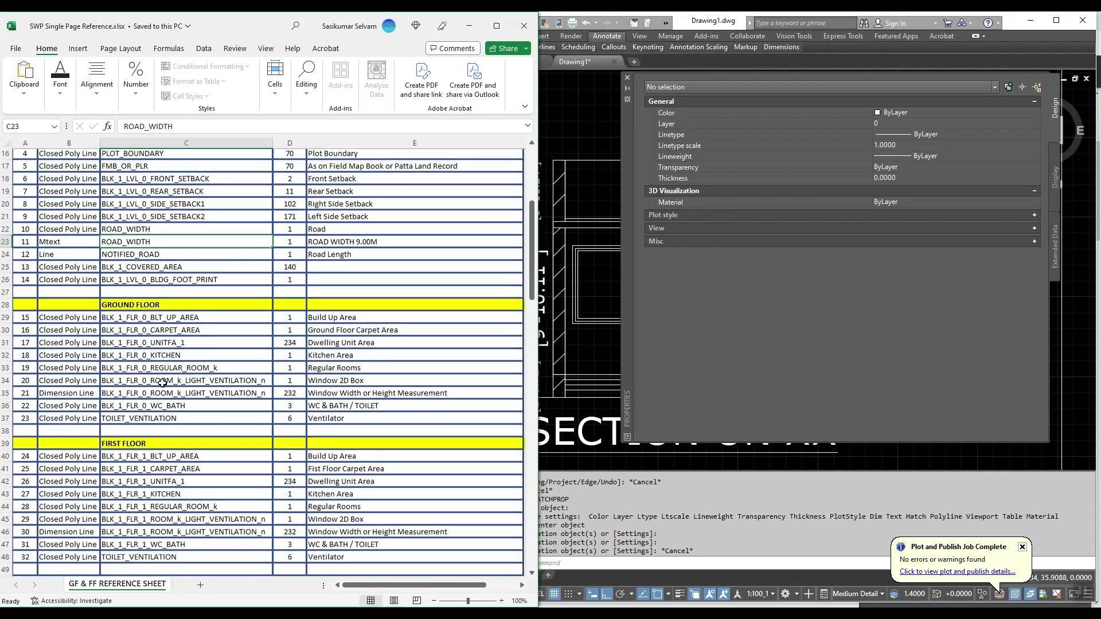
scroll(180, 417, "down", 1)
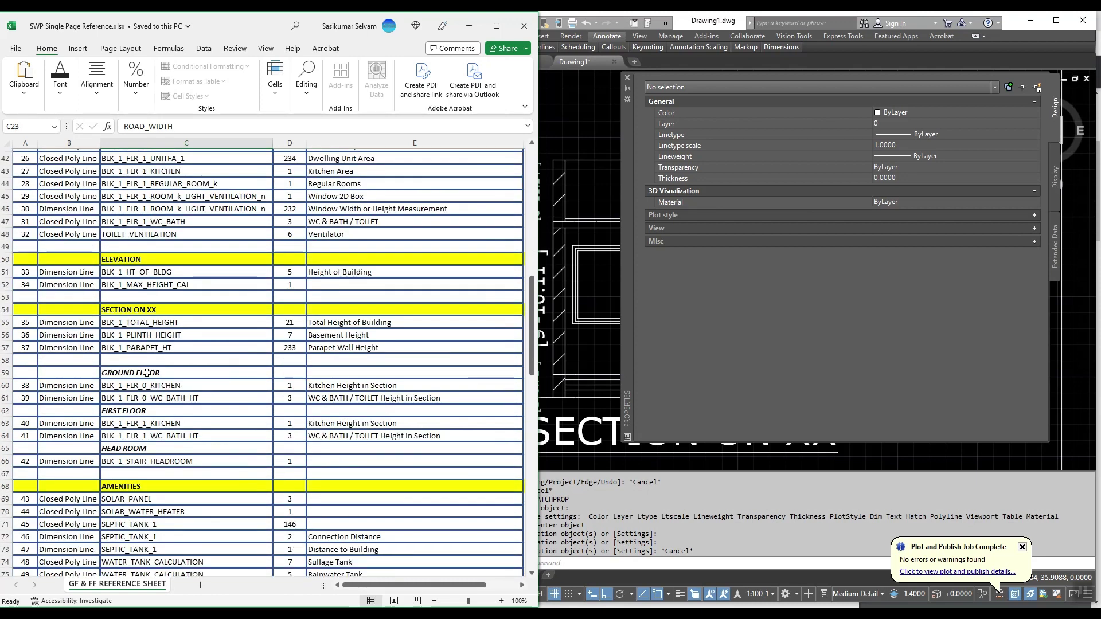
left_click(172, 386)
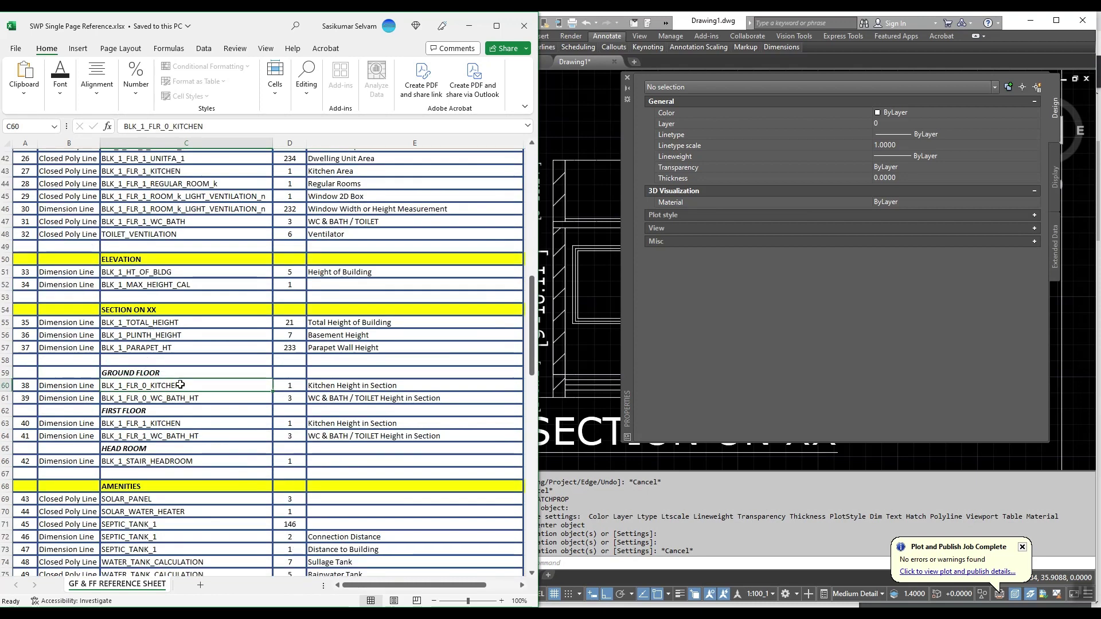
Step: Return to the AutoCAD drawing and cancel the stray selection window
left_click(628, 89)
left_click(650, 295)
key("Escape")
scroll(638, 287, "up", 4)
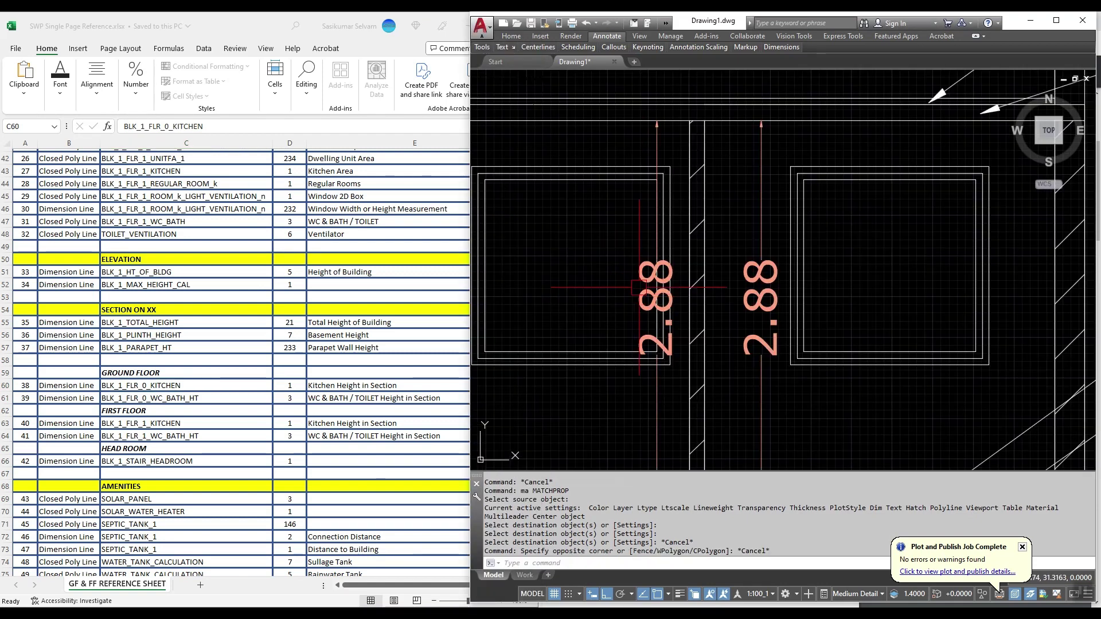
Step: Put the left 2.88 dimension on layer BLK_1_FLR_0_KITCHEN via its Properties
left_click(639, 287)
scroll(640, 287, "down", 3)
right_click(627, 274)
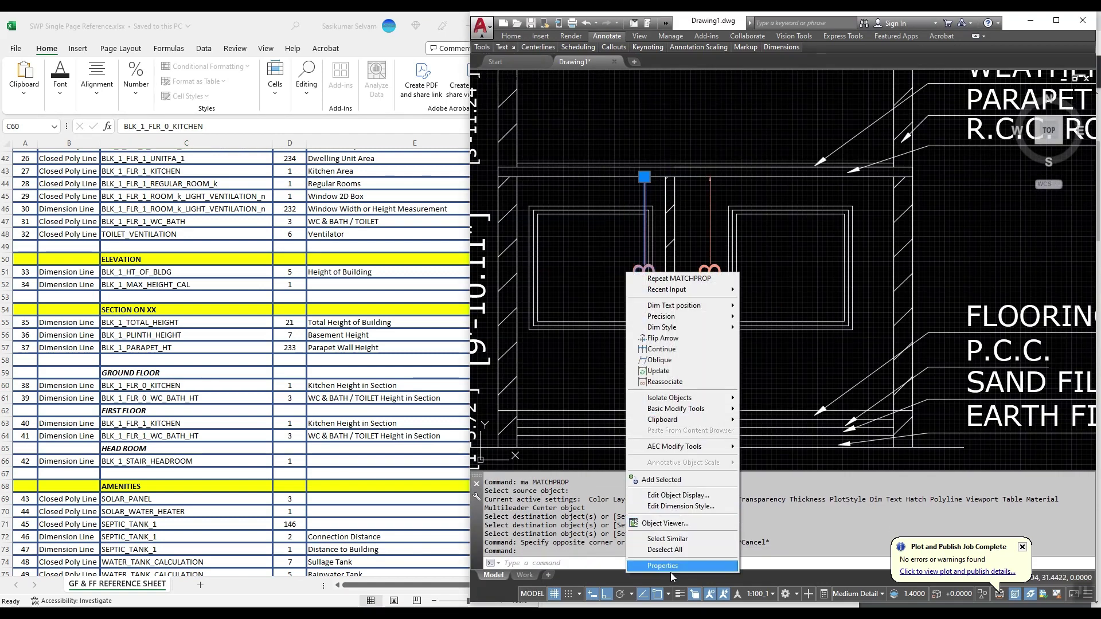
left_click(667, 567)
left_click(912, 124)
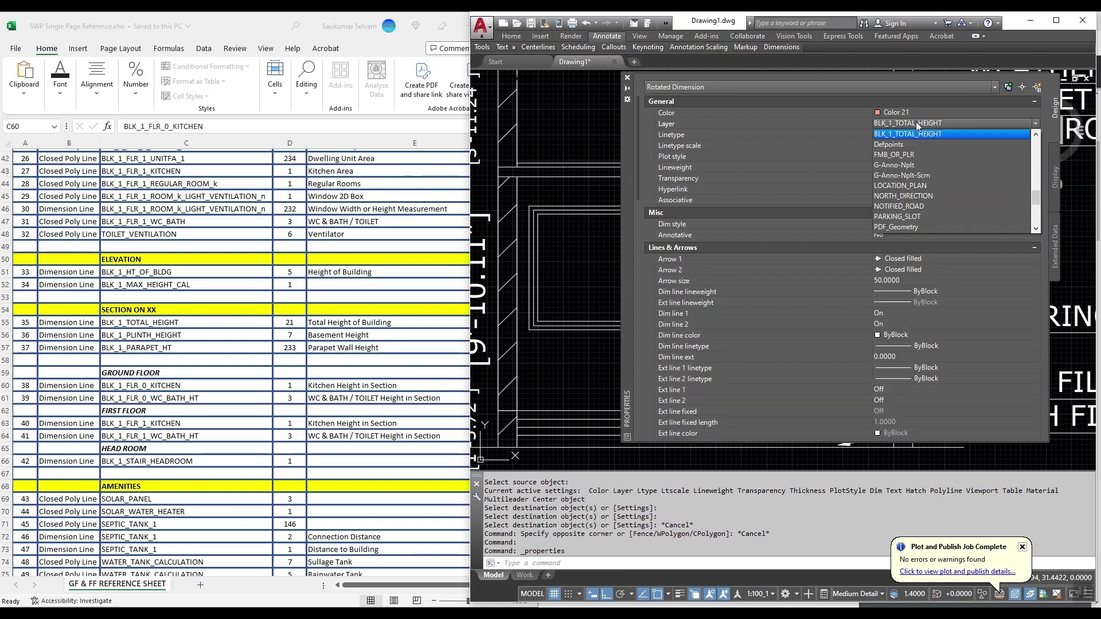
scroll(930, 153, "down", 4)
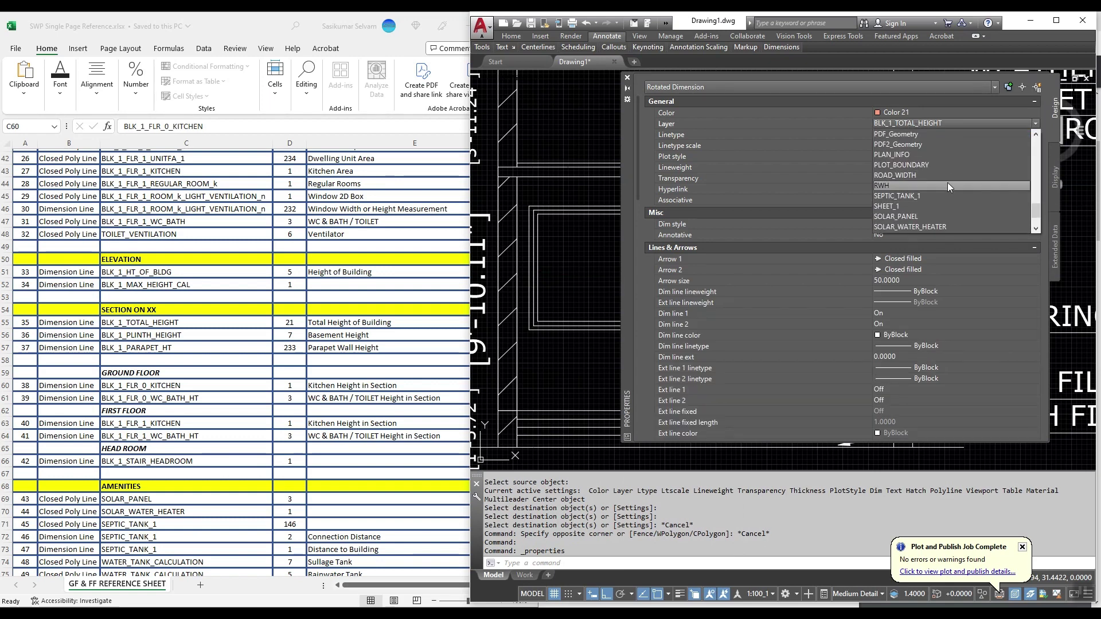
scroll(934, 202, "up", 10)
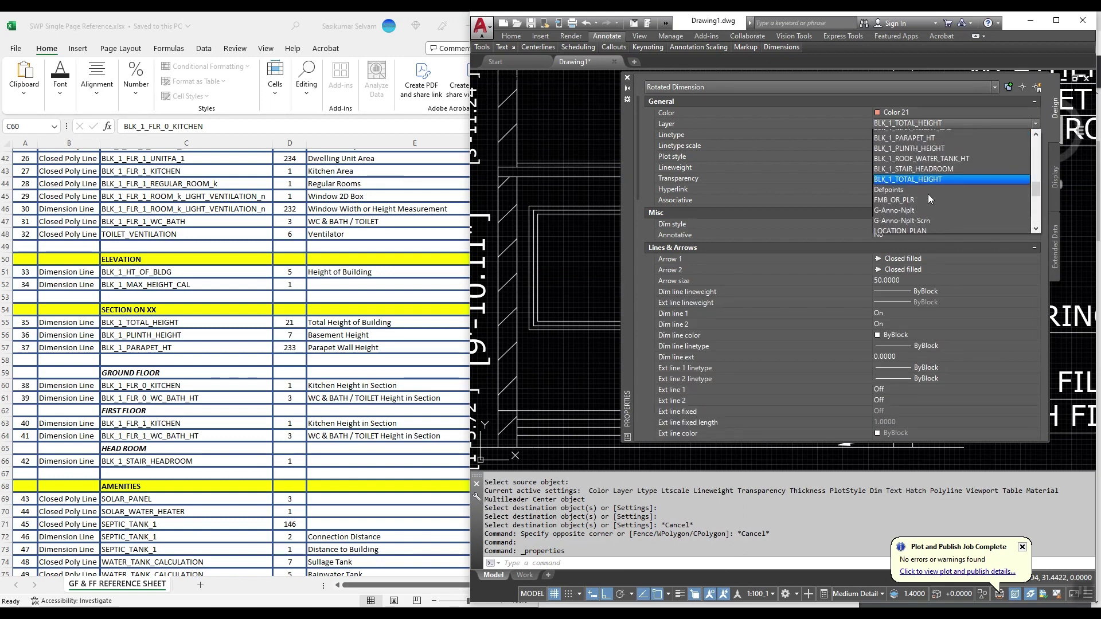
scroll(933, 197, "down", 1)
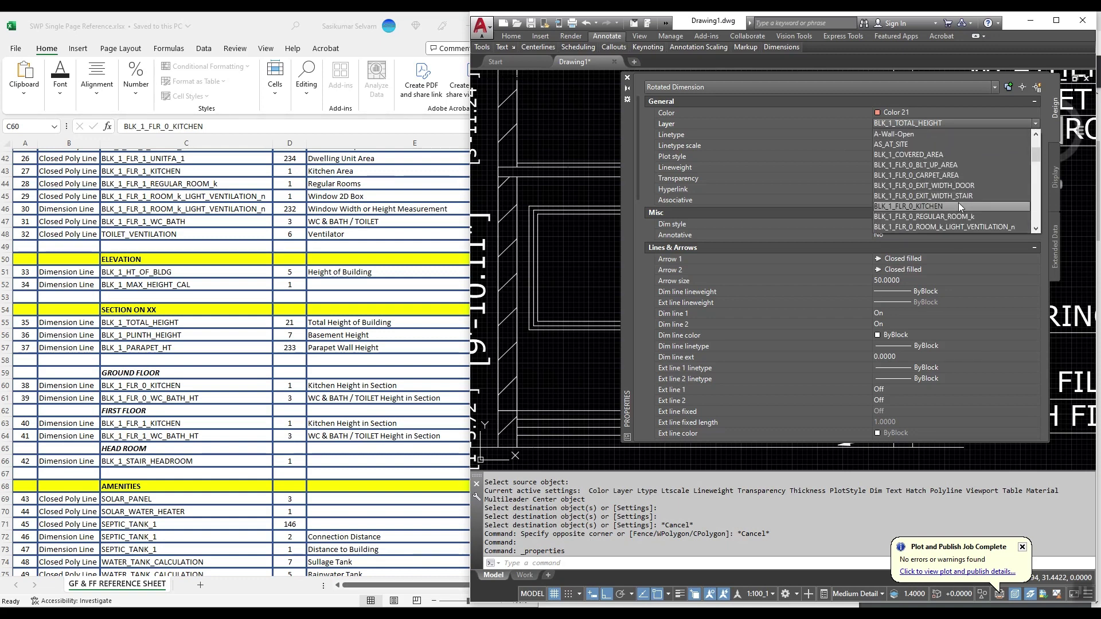
left_click(959, 206)
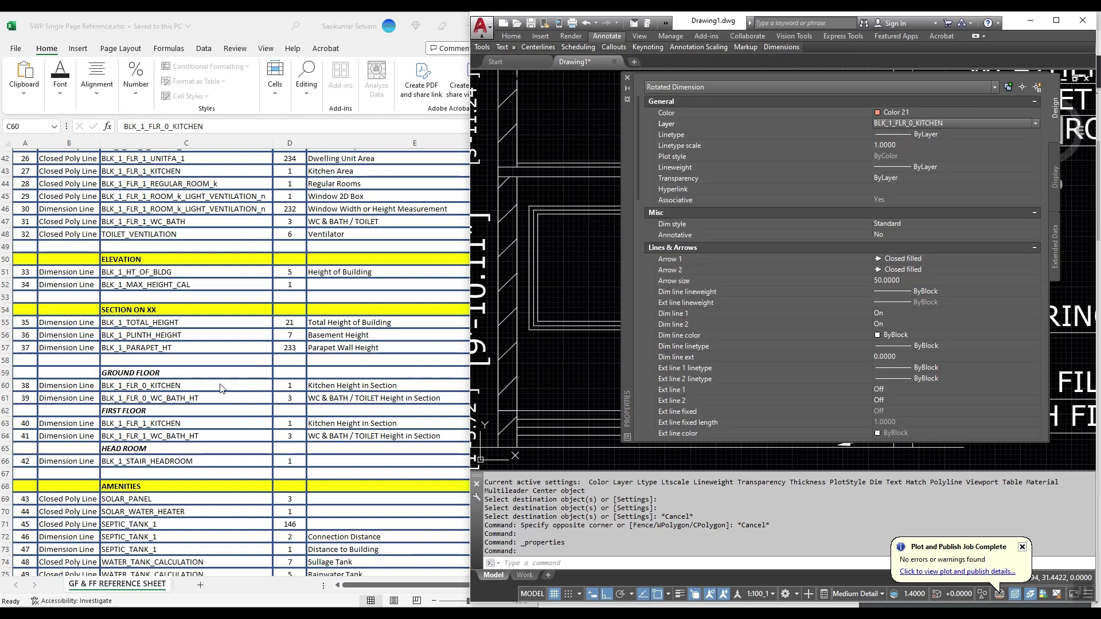
Step: Colour the kitchen dimension Red and move the Properties palette off the drawing
left_click(908, 113)
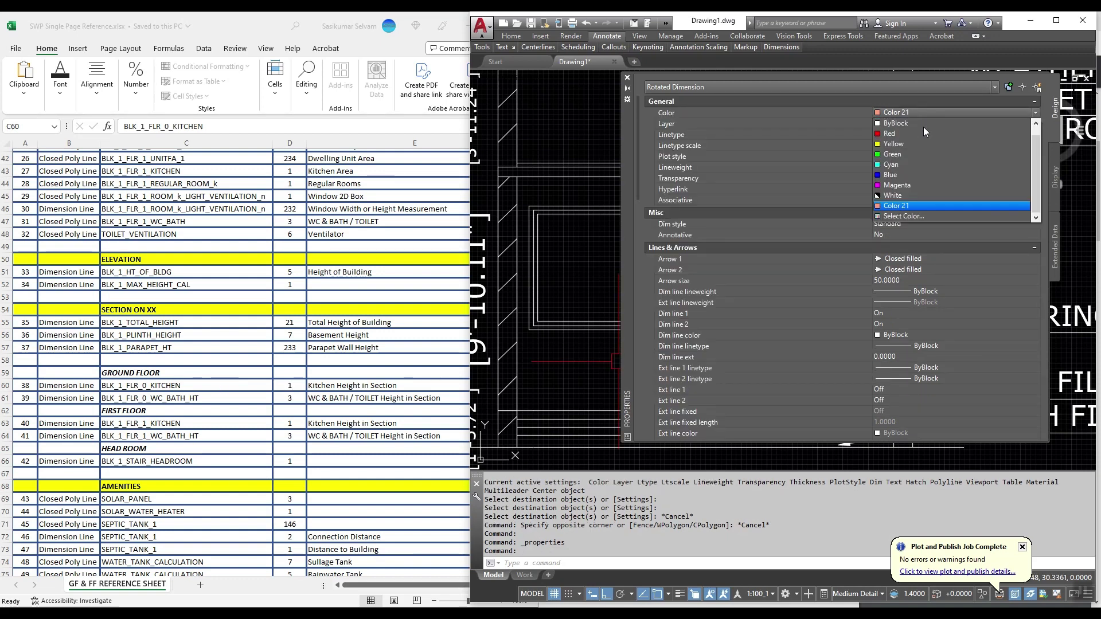
left_click(903, 216)
key("Return")
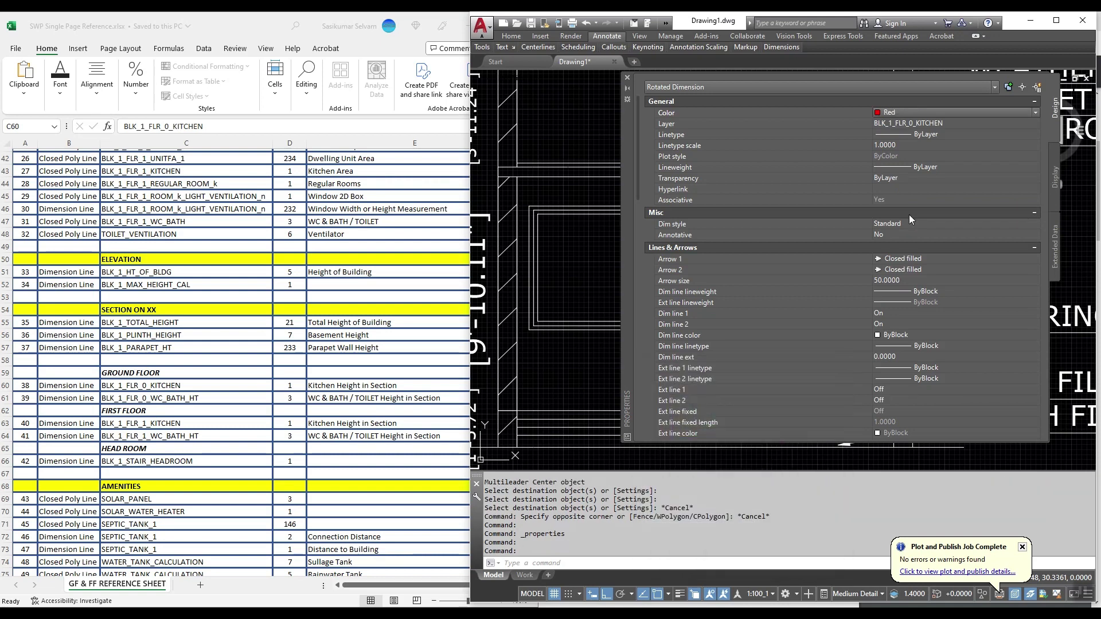
key("Escape")
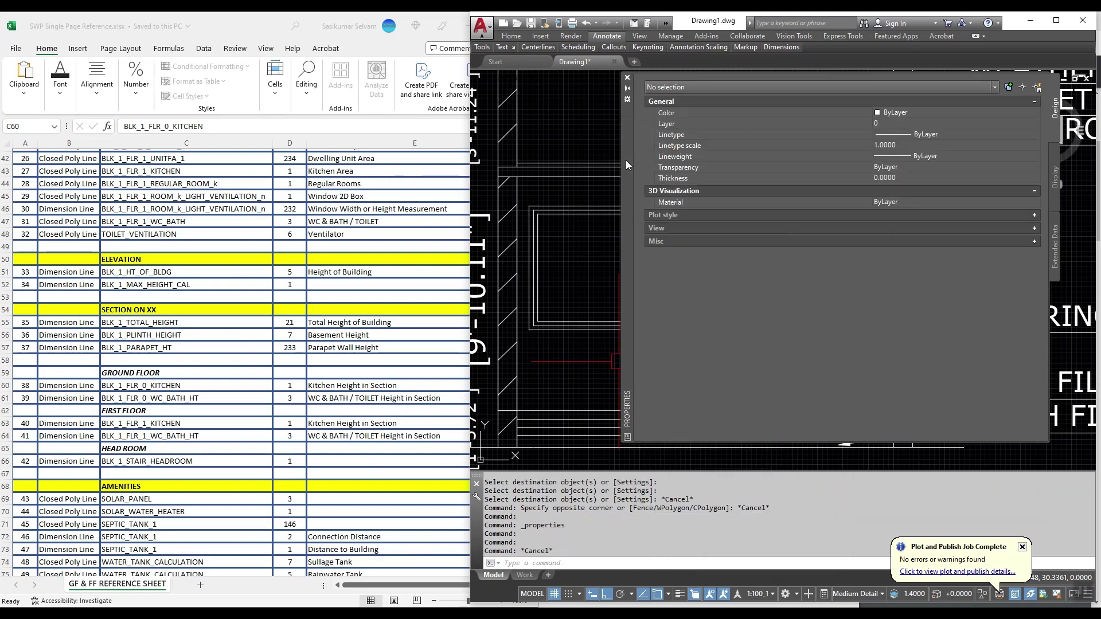
mouse_move(625, 160)
left_mouse_down()
mouse_move(622, 342)
mouse_move(594, 409)
left_mouse_up()
left_click(707, 250)
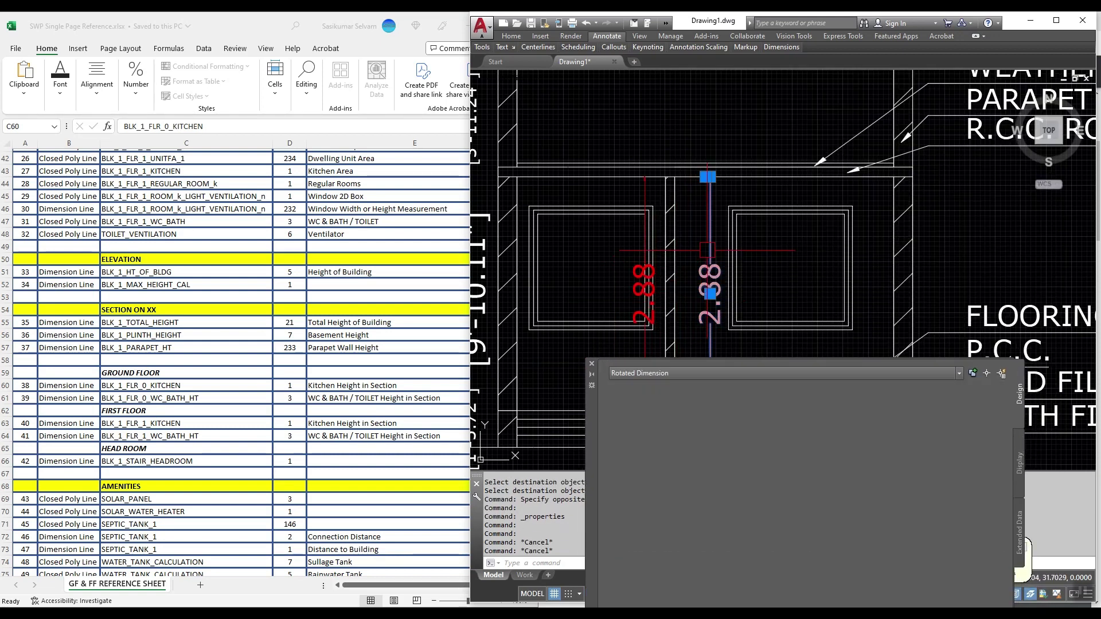
Step: Put the right 2.88 dimension on layer BLK_1_FLR_0_WC_BATH_HT and colour it Green
left_click(901, 409)
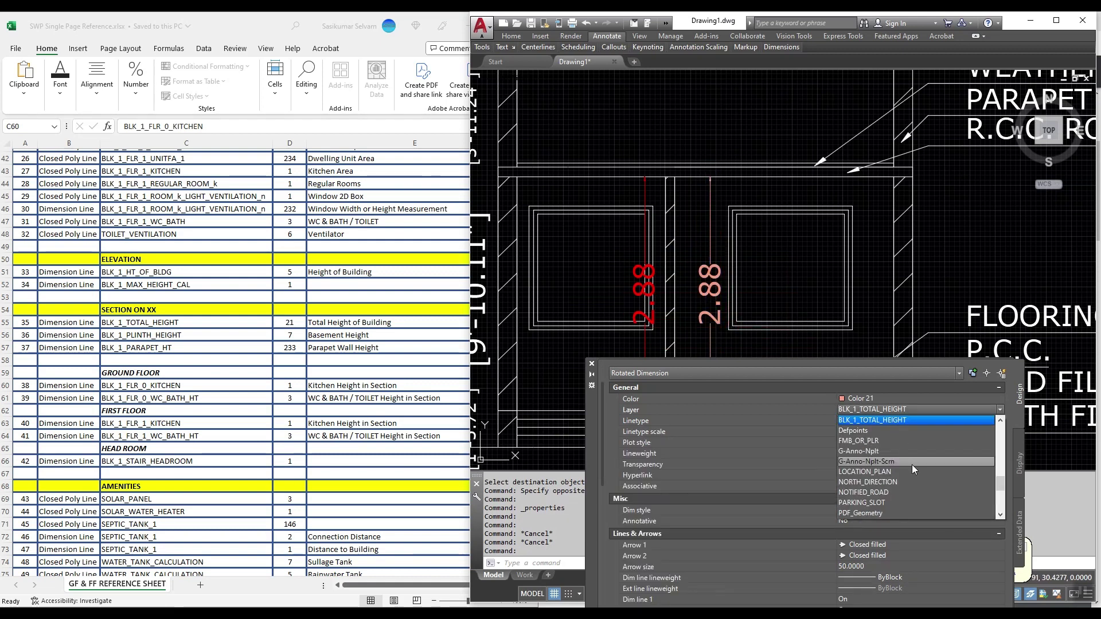
scroll(920, 479, "up", 1)
scroll(922, 479, "up", 2)
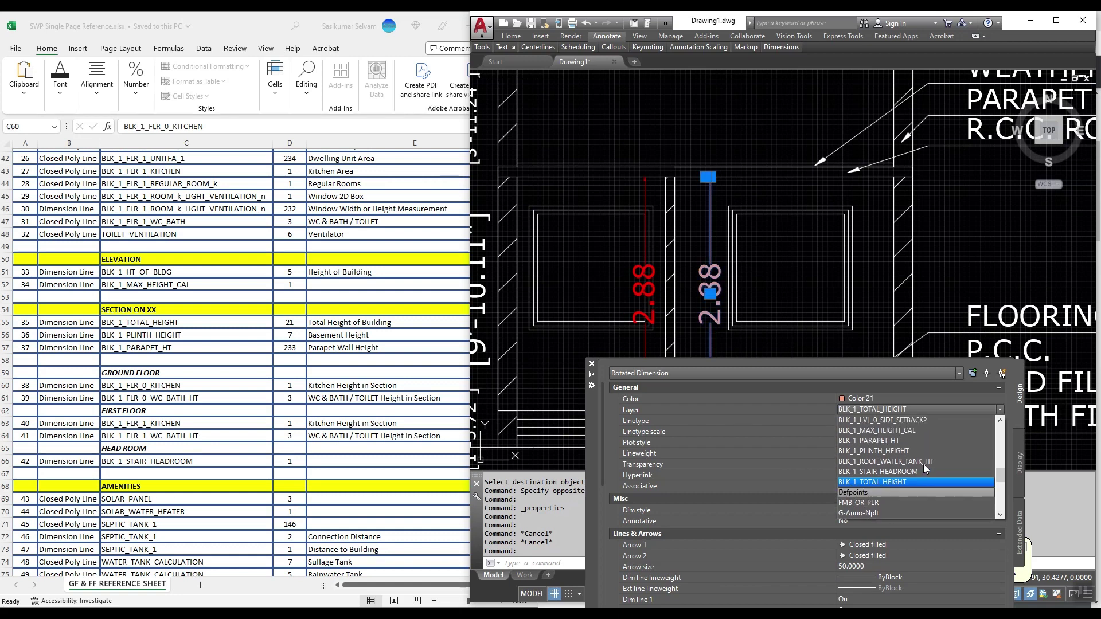
scroll(924, 466, "up", 1)
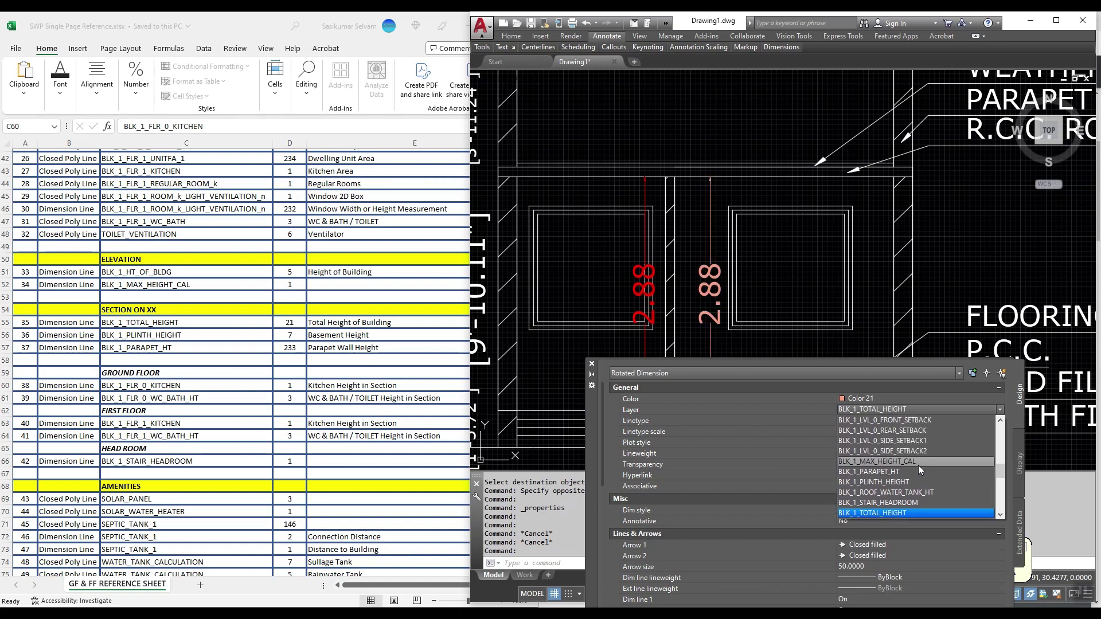
scroll(920, 447, "up", 2)
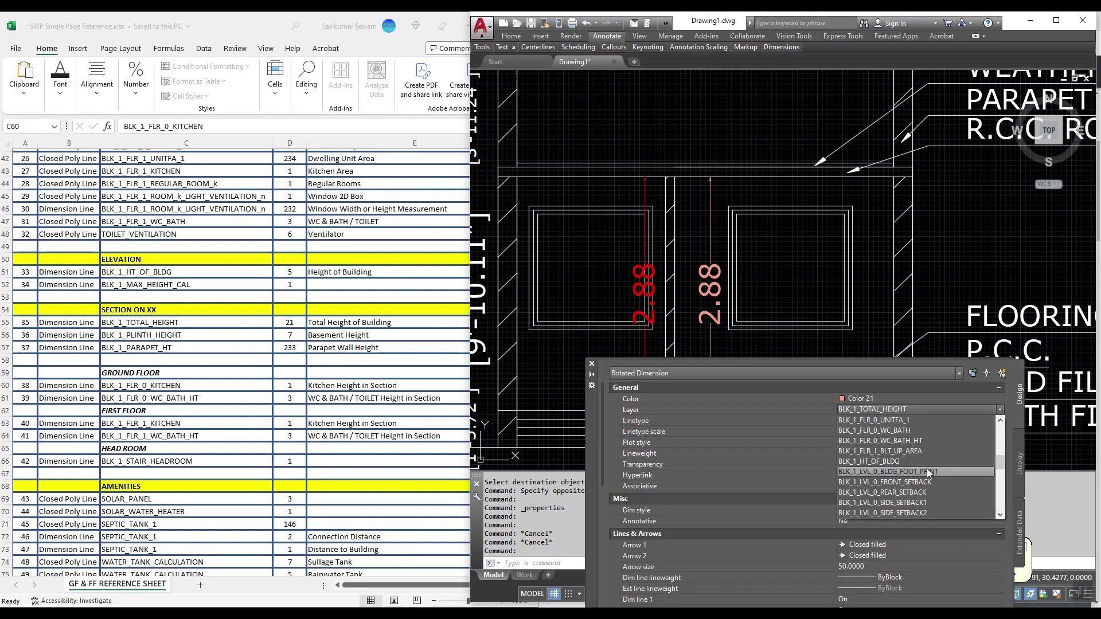
left_click(893, 443)
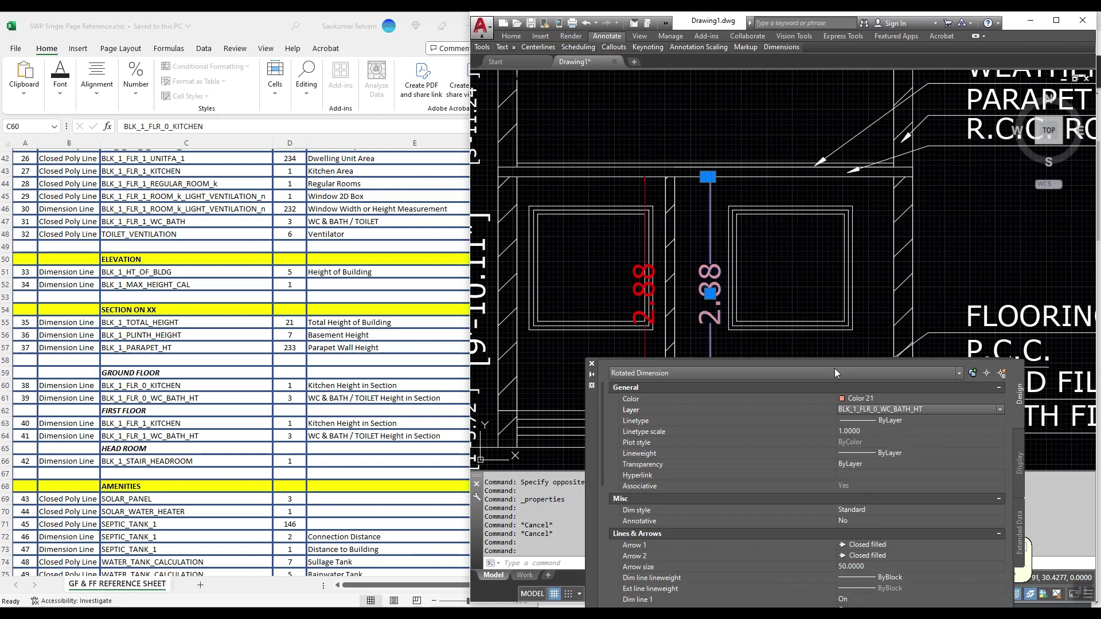
left_click(860, 398)
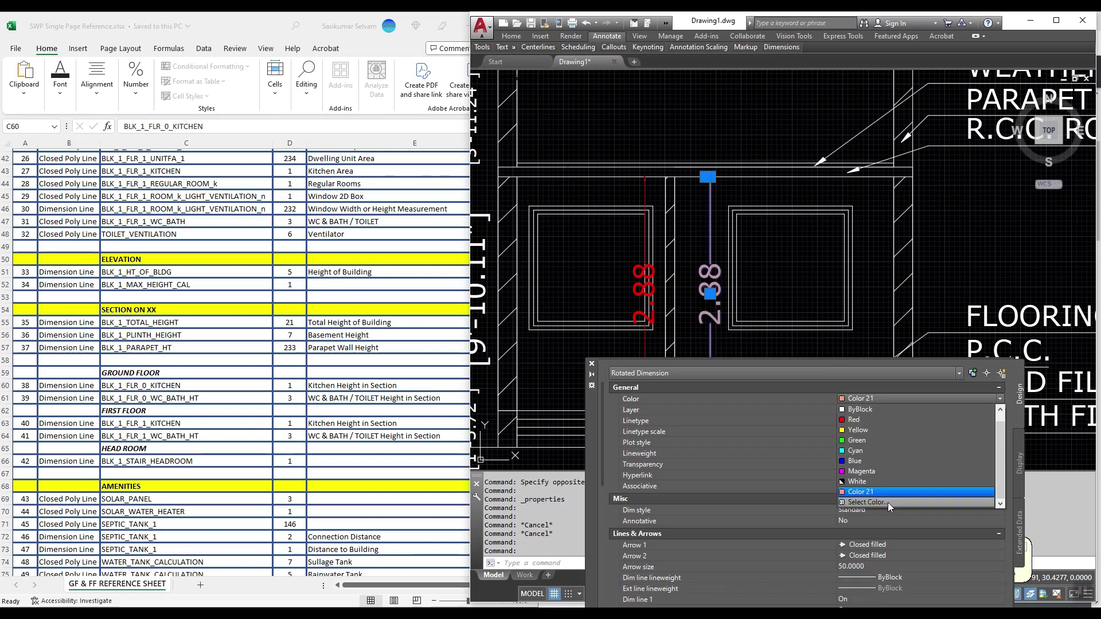
left_click(888, 502)
double_click(678, 496)
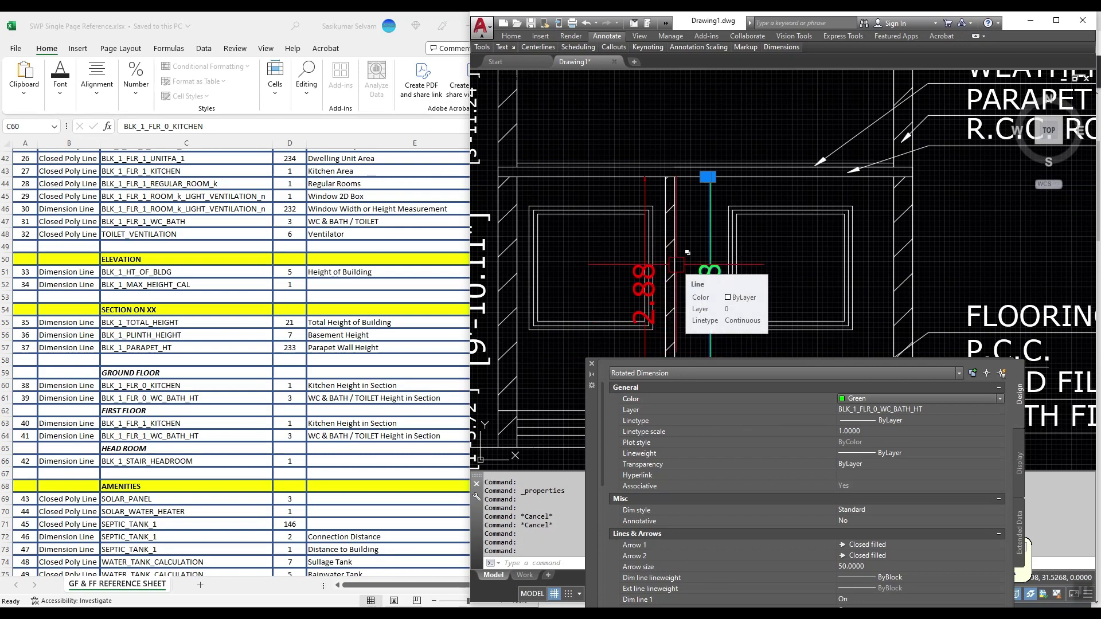
key("Escape")
Step: Check the red 2.88 dimension's layer in the section
scroll(677, 264, "down", 3)
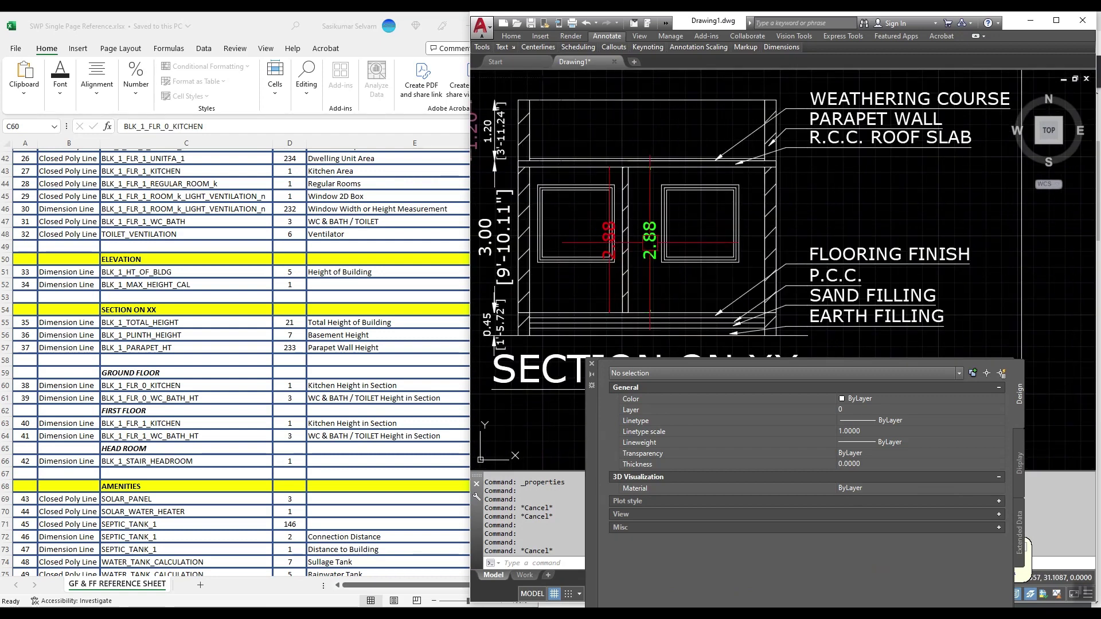
scroll(602, 230, "up", 4)
left_click(609, 217)
key("Escape")
scroll(609, 217, "down", 3)
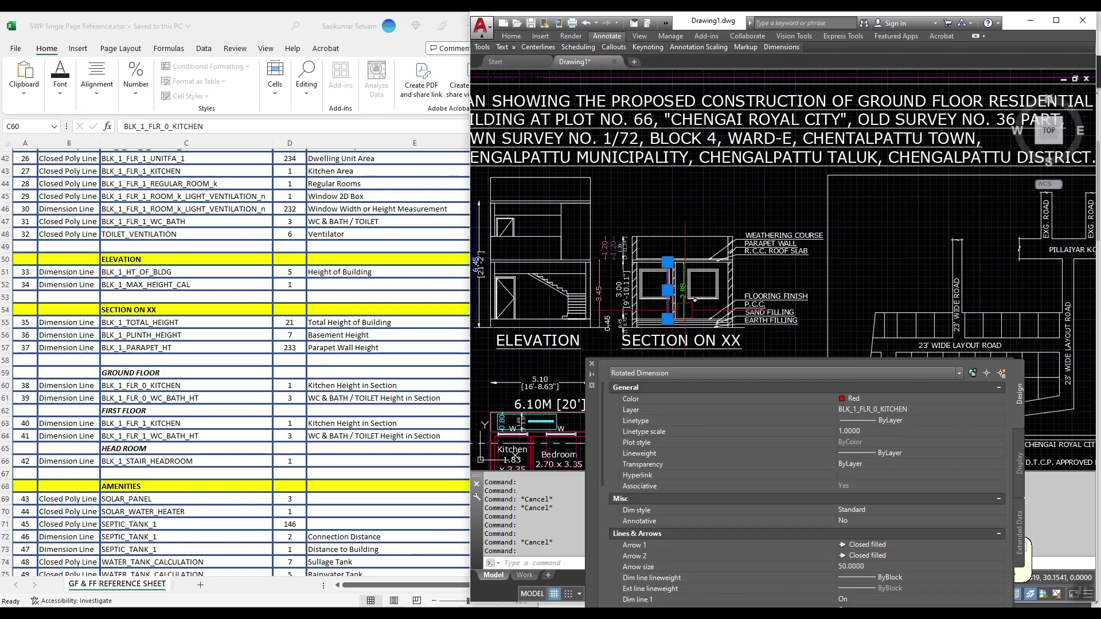
scroll(573, 234, "up", 4)
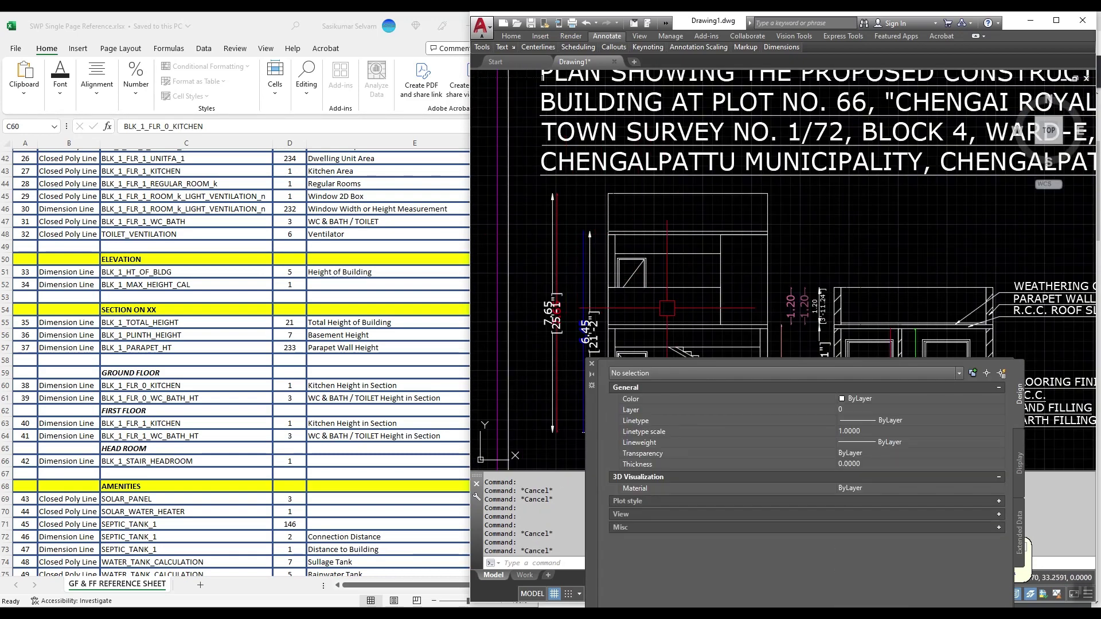
left_click(797, 48)
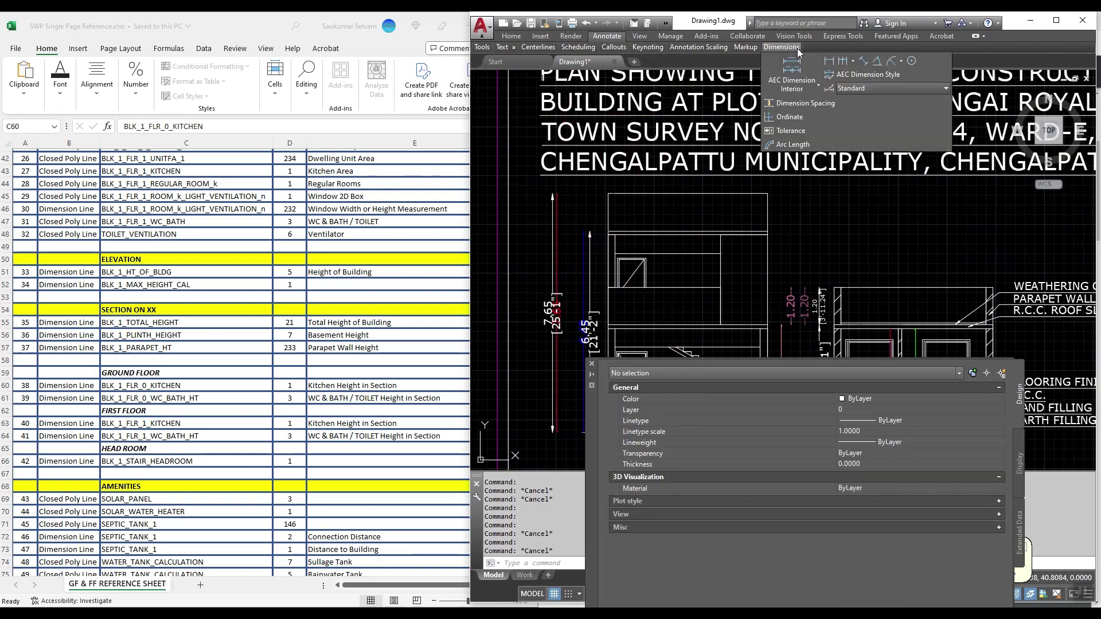
Step: Add a 3.00 linear headroom dimension in the elevation
left_click(828, 60)
scroll(620, 353, "up", 3)
left_click(620, 354)
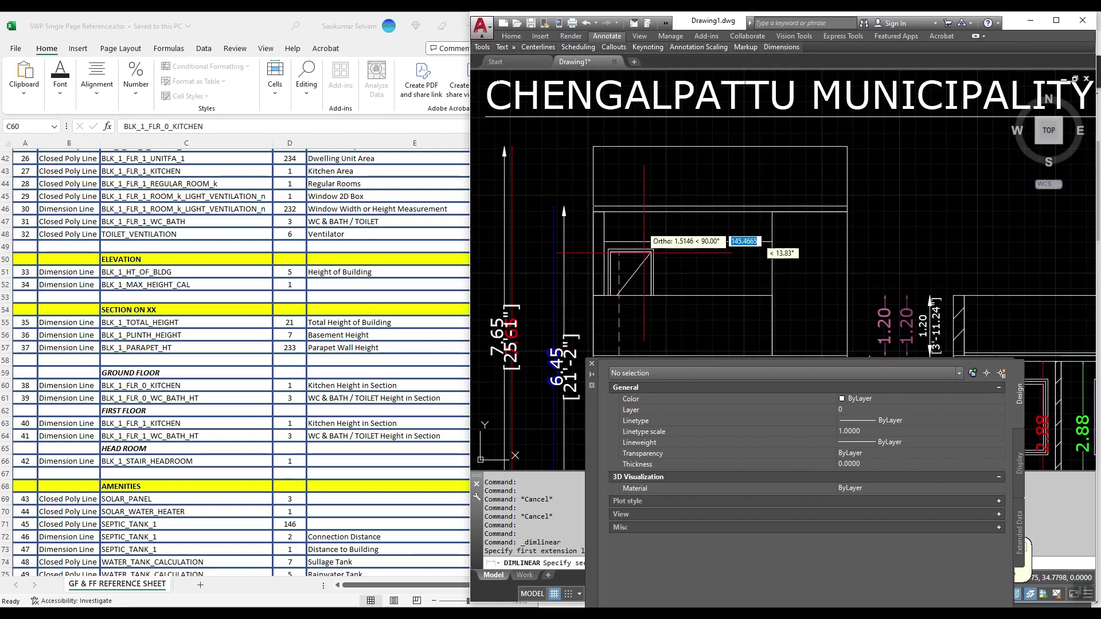
left_click(618, 205)
left_click(618, 205)
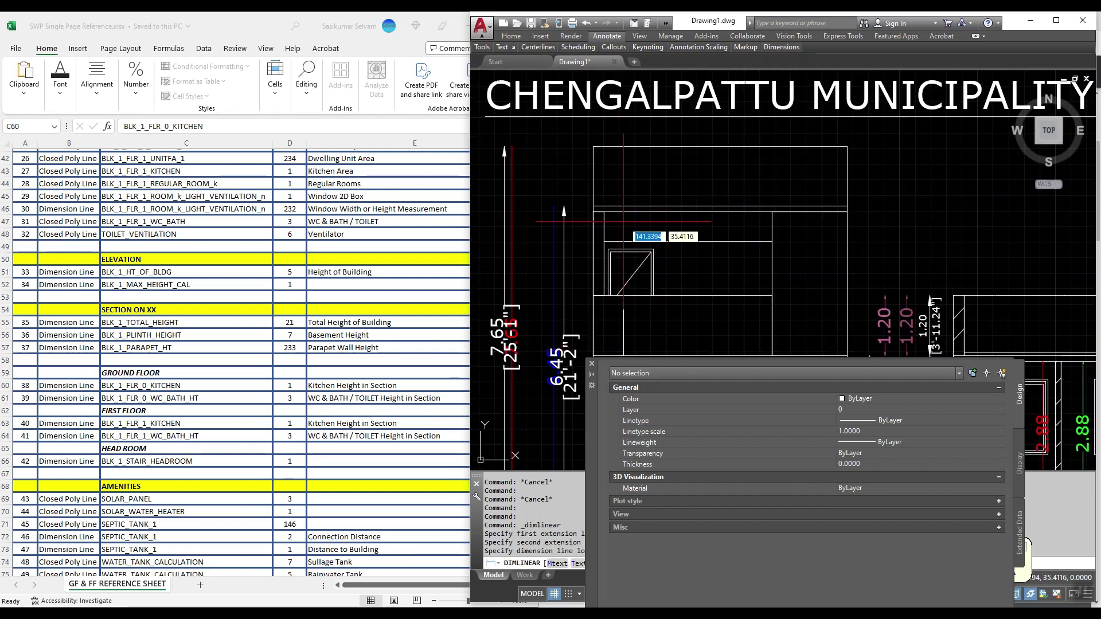
key("Escape")
scroll(618, 206, "down", 2)
scroll(606, 272, "up", 2)
Step: Match the 3.00 dimension to the blue dimension's properties with MATCHPROP
type("ma")
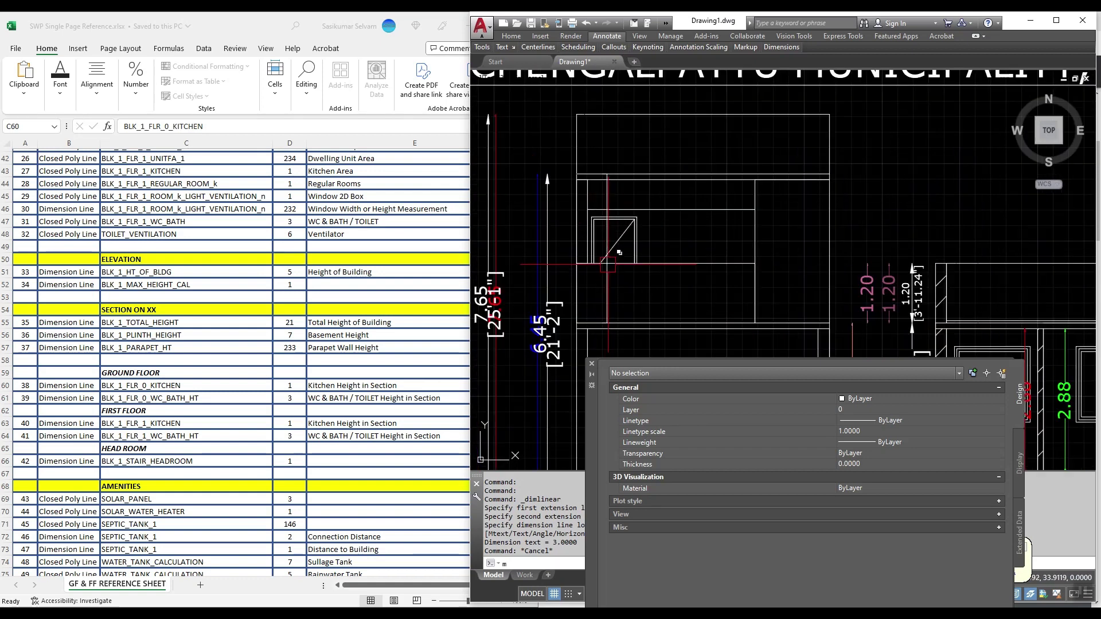
key("Return")
scroll(537, 276, "up", 2)
left_click(540, 274)
left_click(651, 276)
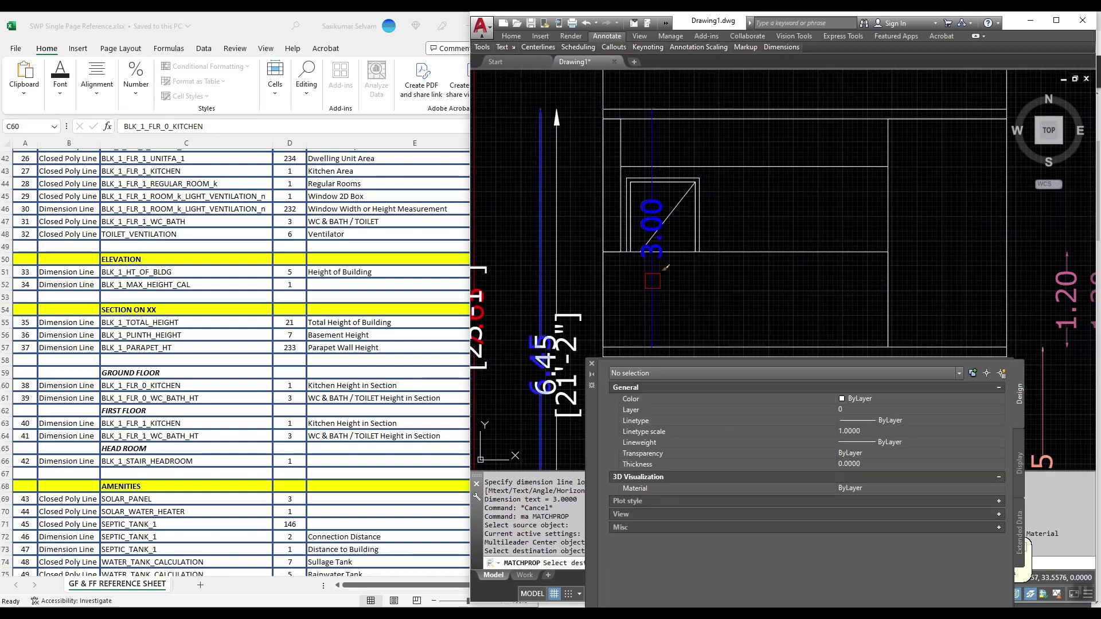
key("Return")
left_click(652, 275)
Step: Put the 3.00 dimension on layer BLK_1_STAIR_HEADROOM in Red, then switch to the report PDF
left_click(876, 409)
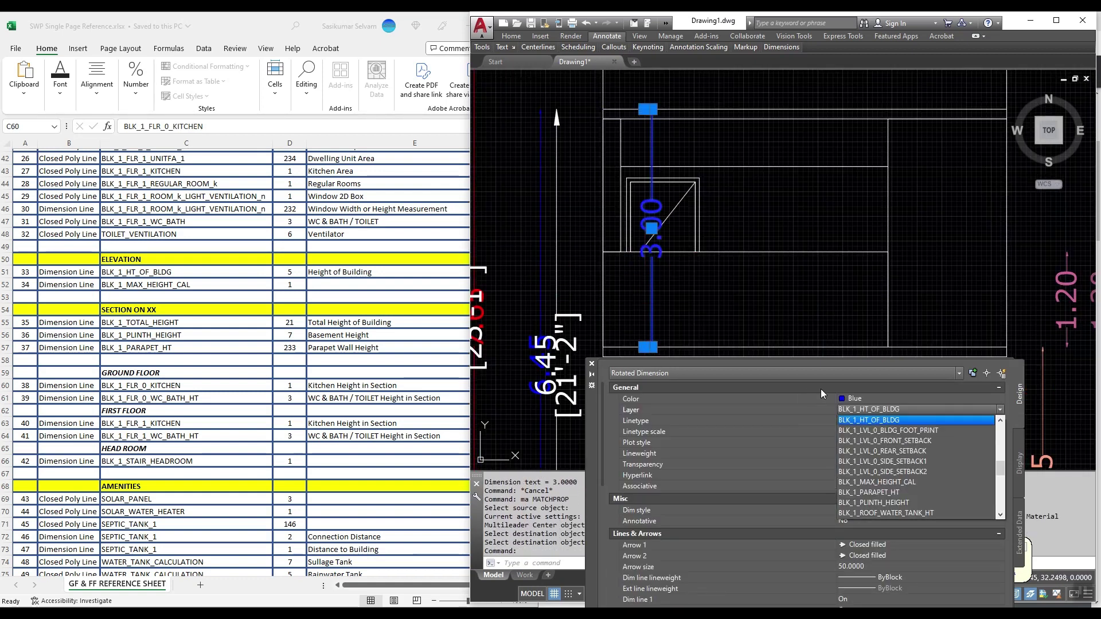
scroll(860, 435, "down", 2)
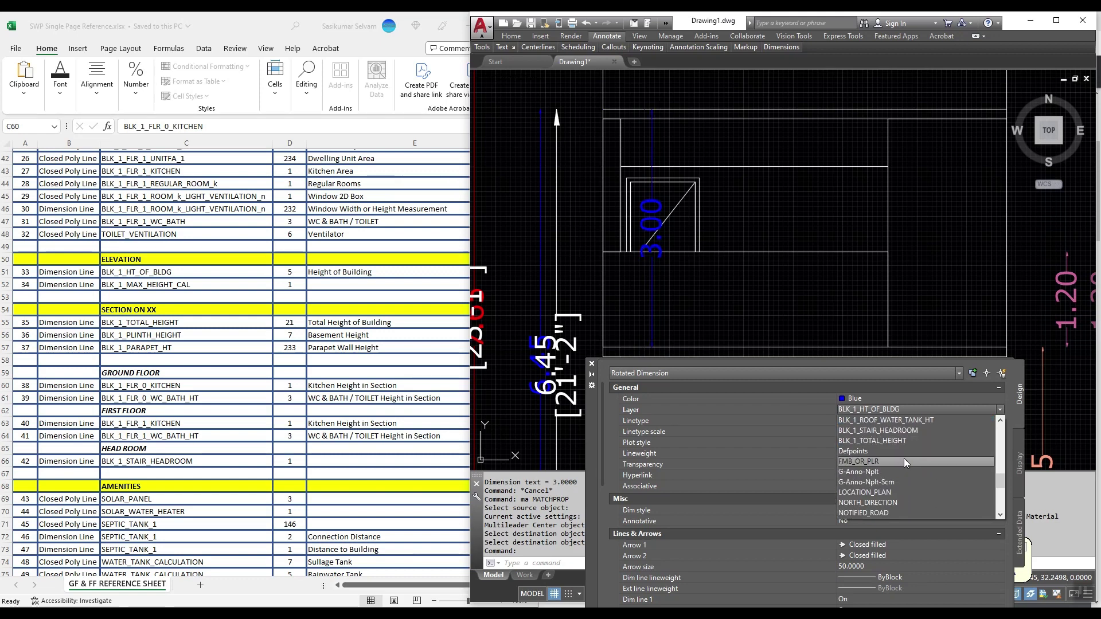
left_click(892, 430)
left_click(872, 396)
left_click(872, 396)
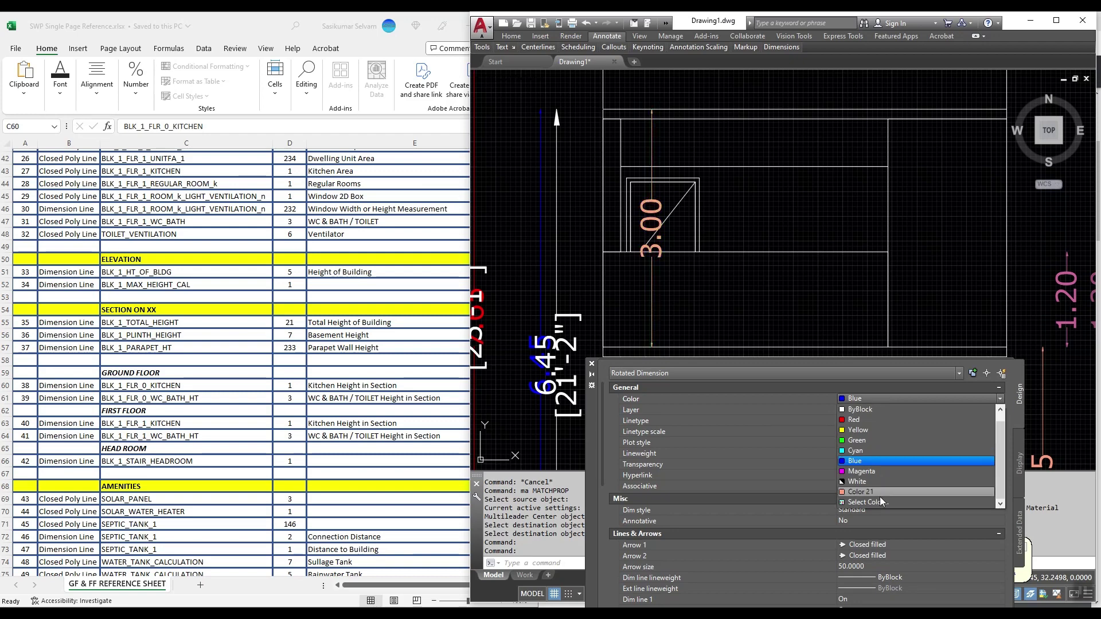
left_click(881, 501)
key("Return")
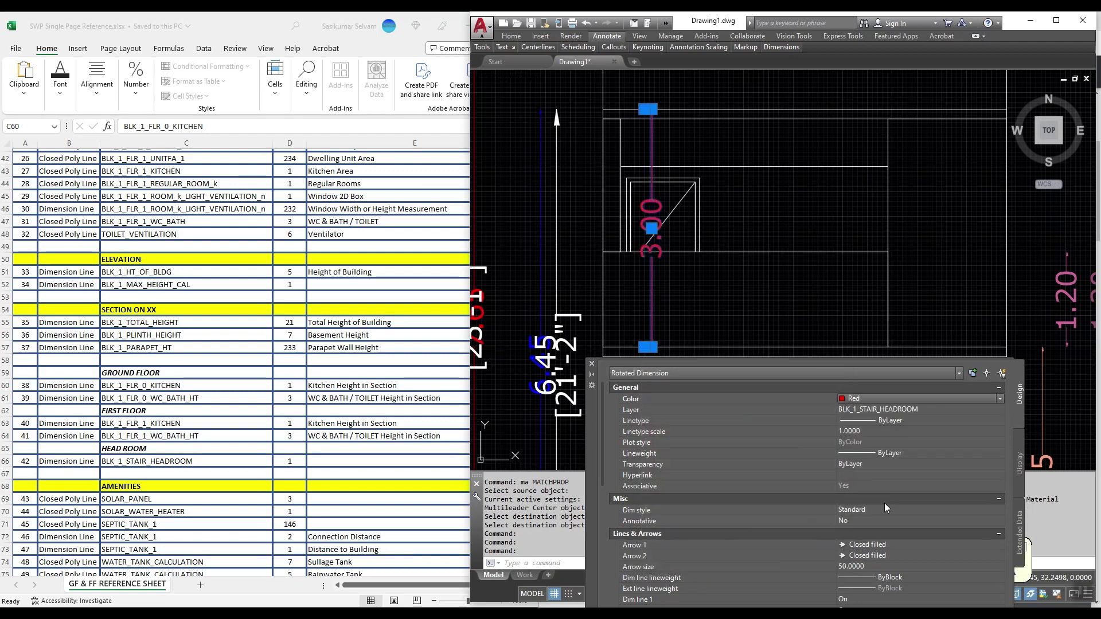
scroll(653, 217, "down", 5)
key("Escape")
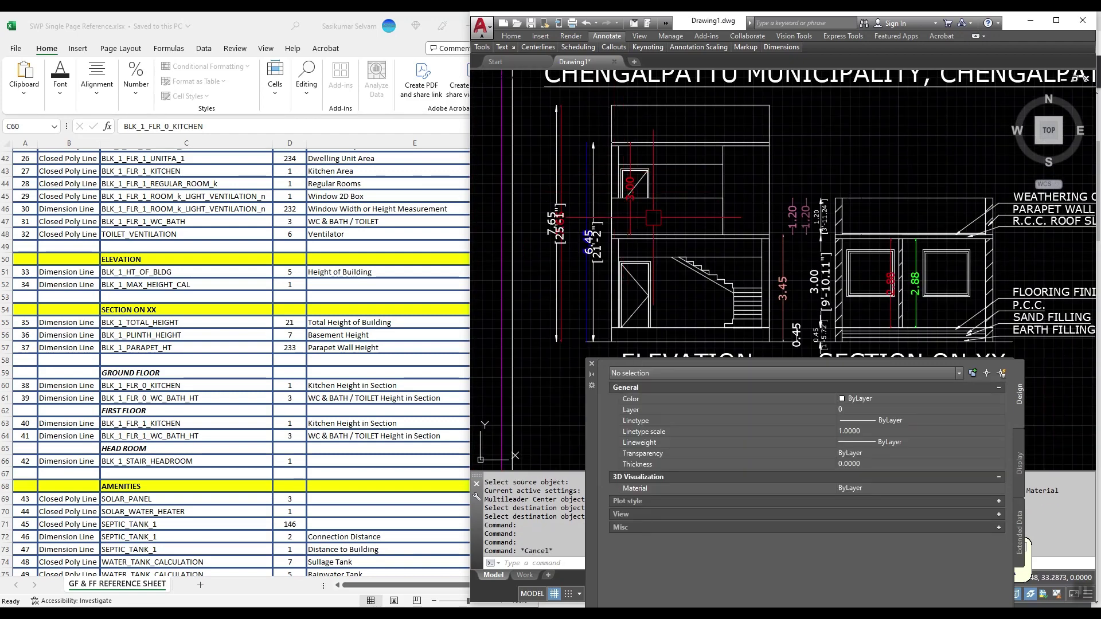
scroll(653, 217, "down", 4)
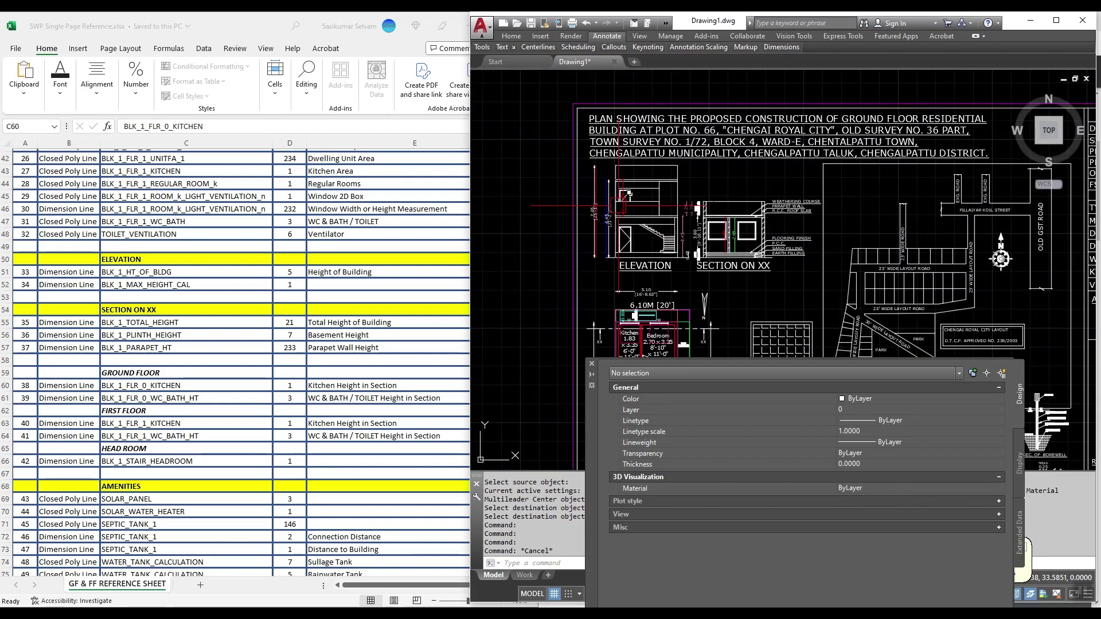
key("alt+Tab")
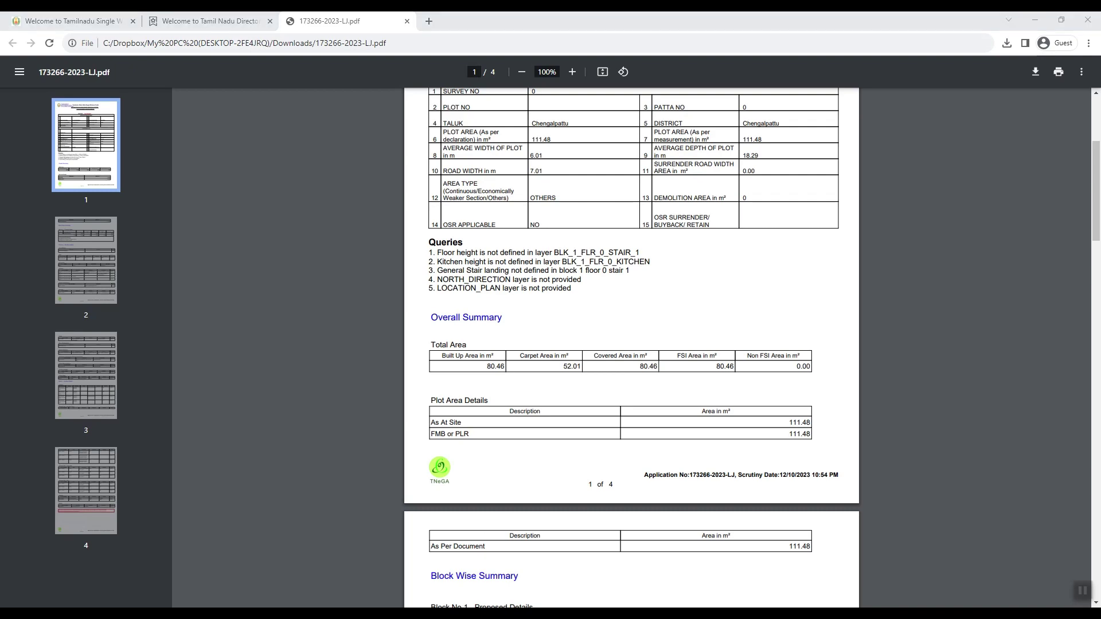
Step: Review the report's five queries, then bring the AutoCAD drawing back to the front
left_click(197, 571)
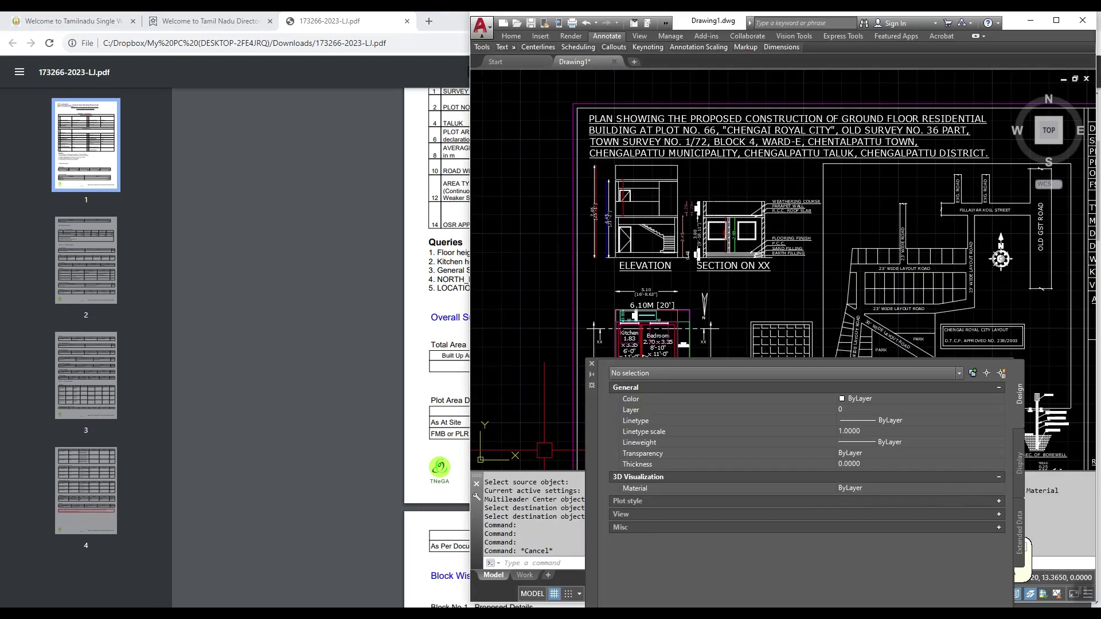
Step: Draw a rectangle with REC beside GD at the stair foot and select it
scroll(783, 269, "down", 5)
scroll(717, 230, "up", 5)
key("Escape")
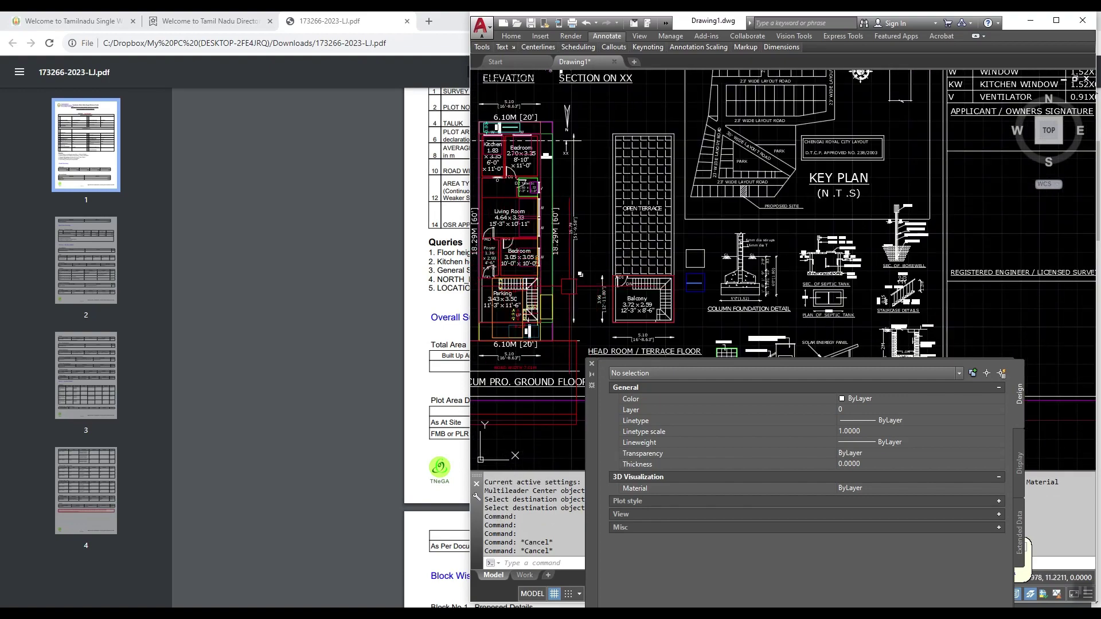
scroll(485, 286, "up", 8)
type("rec")
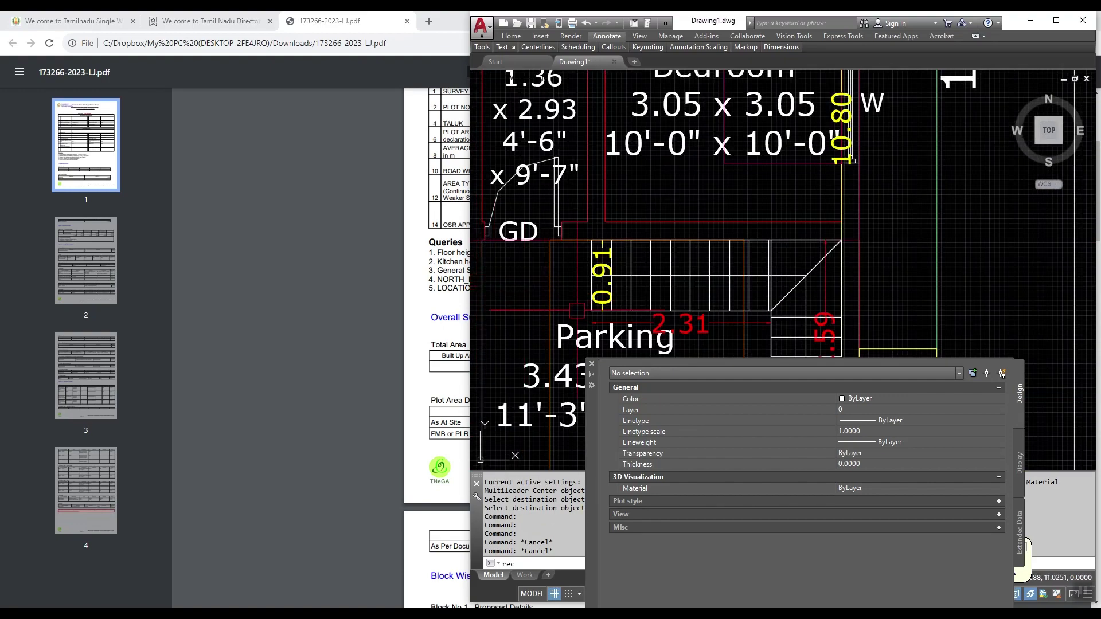
key("Return")
left_click(525, 311)
scroll(527, 309, "down", 3)
scroll(525, 313, "up", 5)
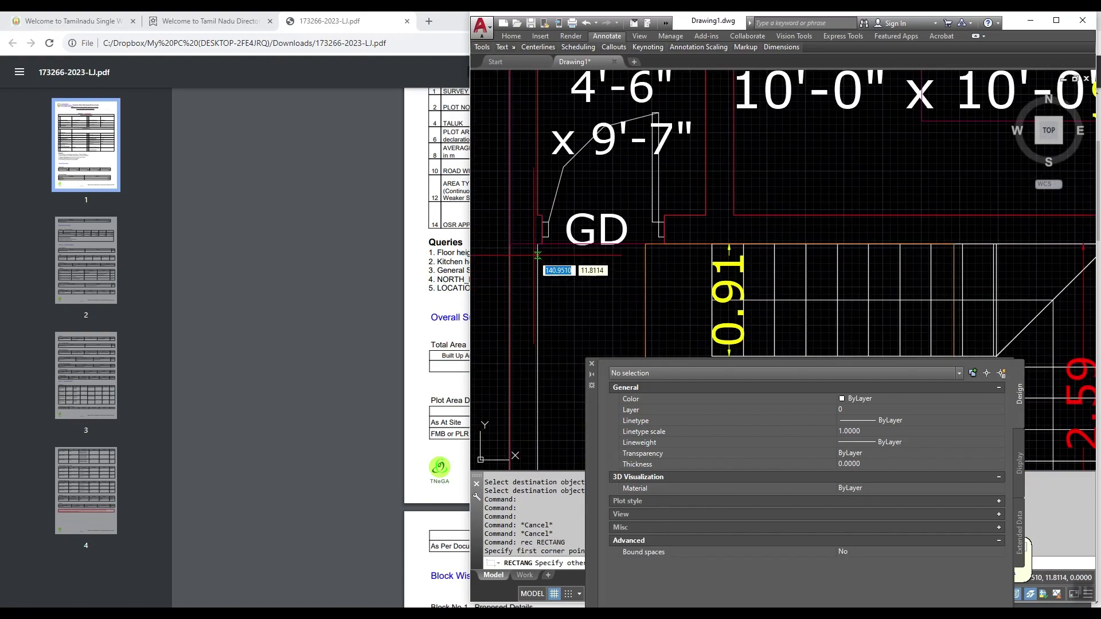
key("Escape")
scroll(525, 322, "down", 3)
left_click(521, 318)
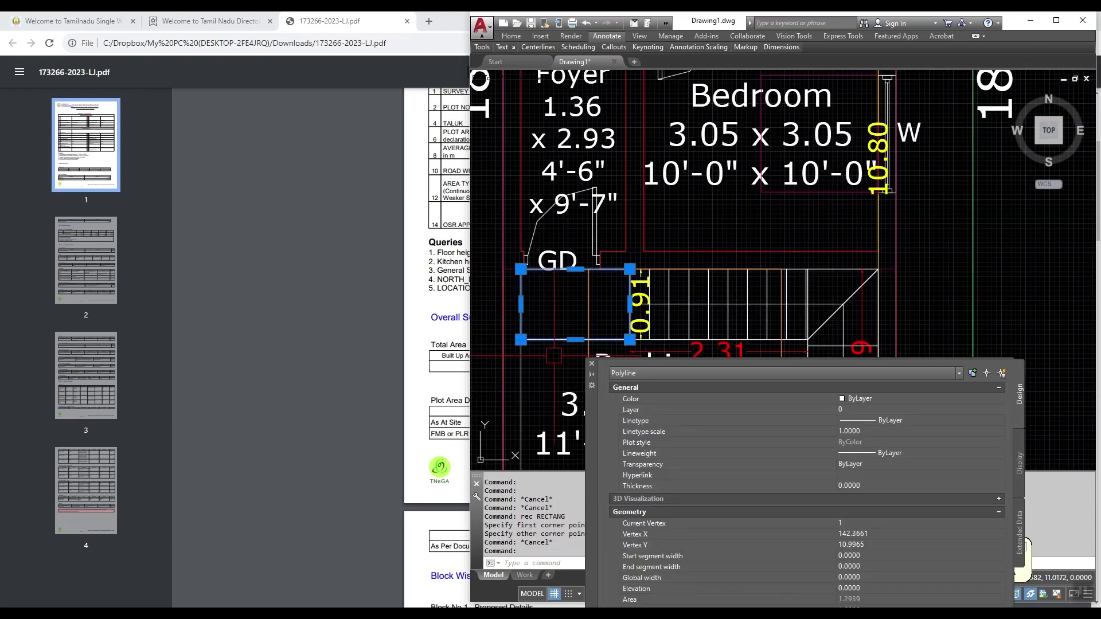
Step: Put the rectangle on layer BLK_1_FLR_0_STAIR_1_LANDING_1, checking the Excel reference
key("alt+Tab")
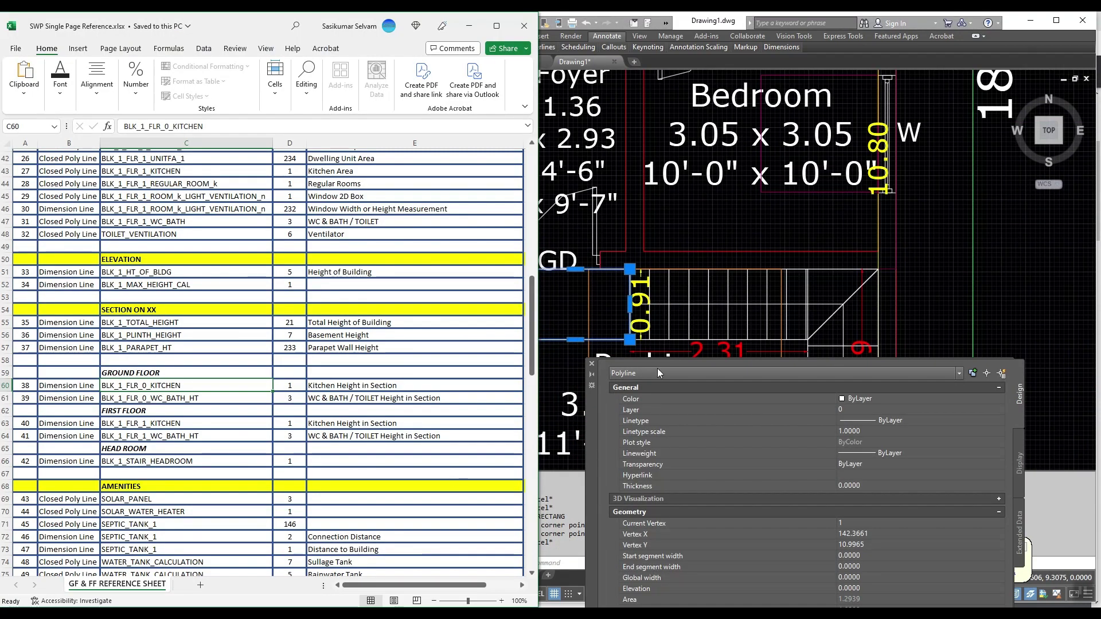
left_click(865, 412)
left_click(865, 411)
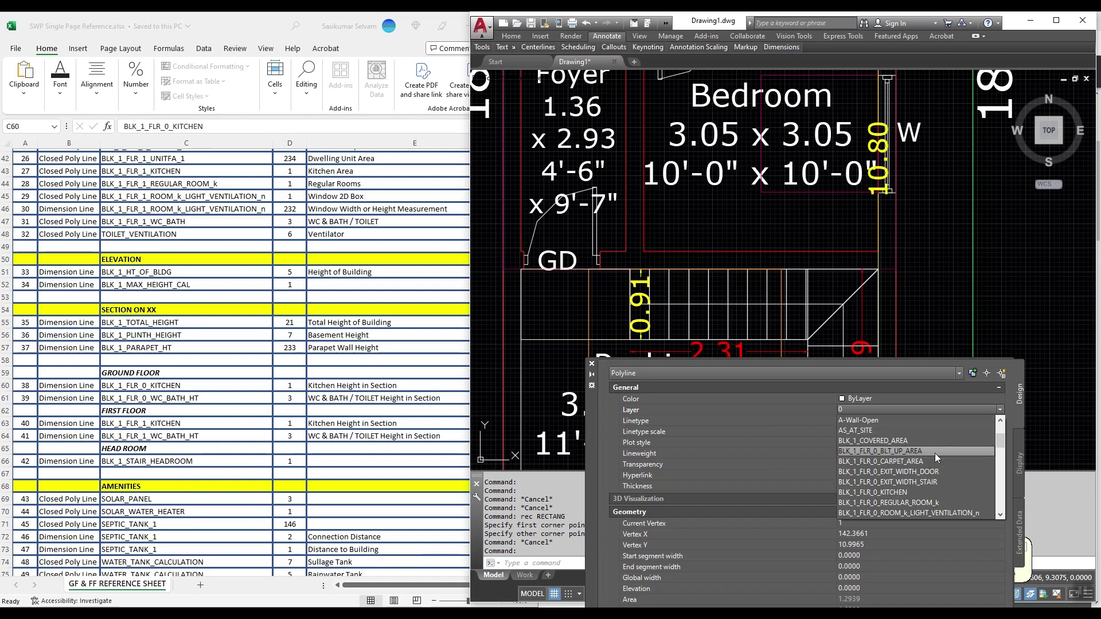
scroll(934, 464, "down", 2)
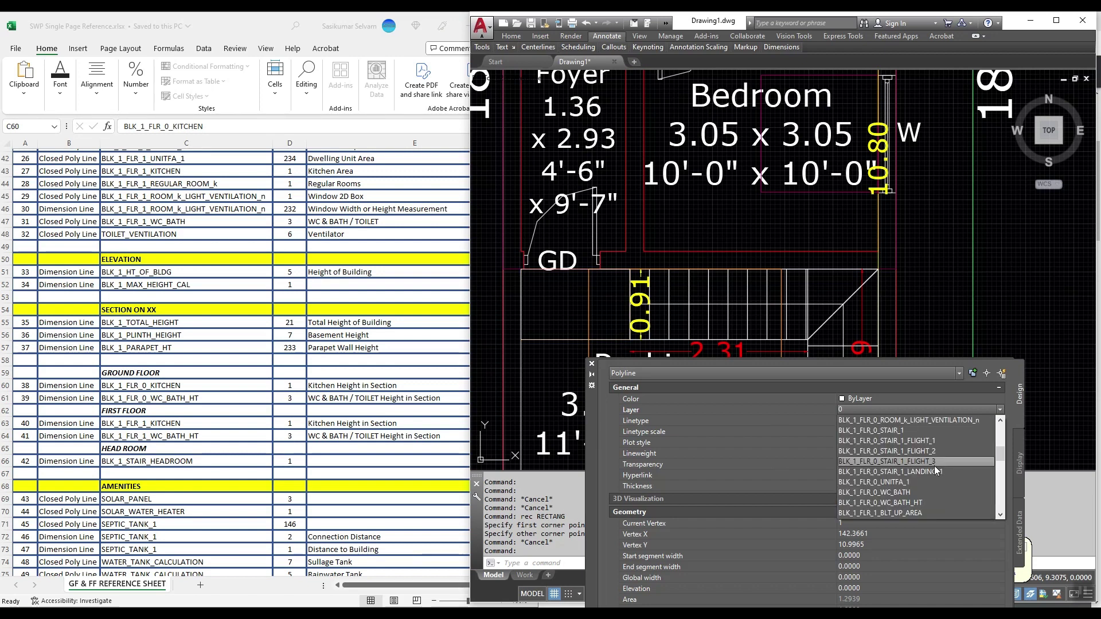
left_click(942, 473)
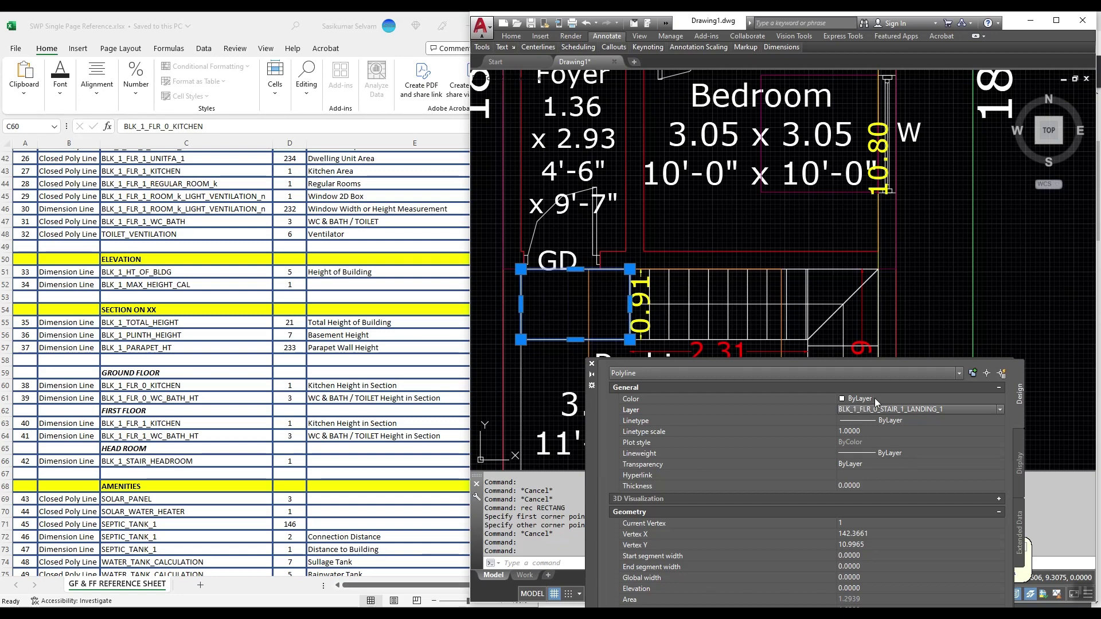
Step: Set the landing rectangle's colour to White
left_click(293, 410)
scroll(218, 371, "down", 5)
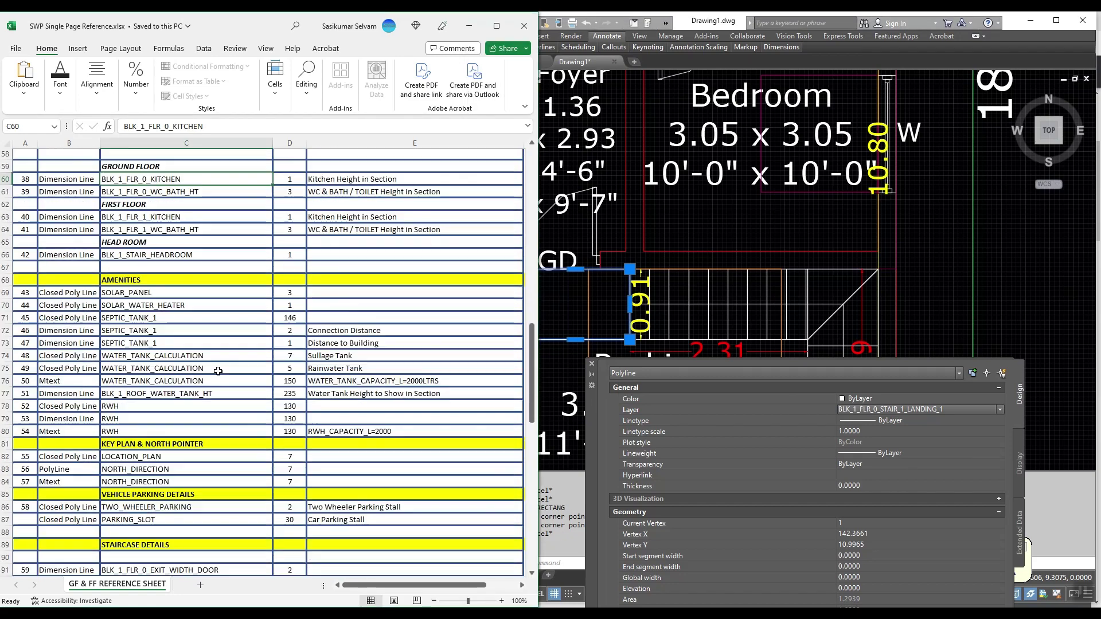
scroll(218, 371, "down", 8)
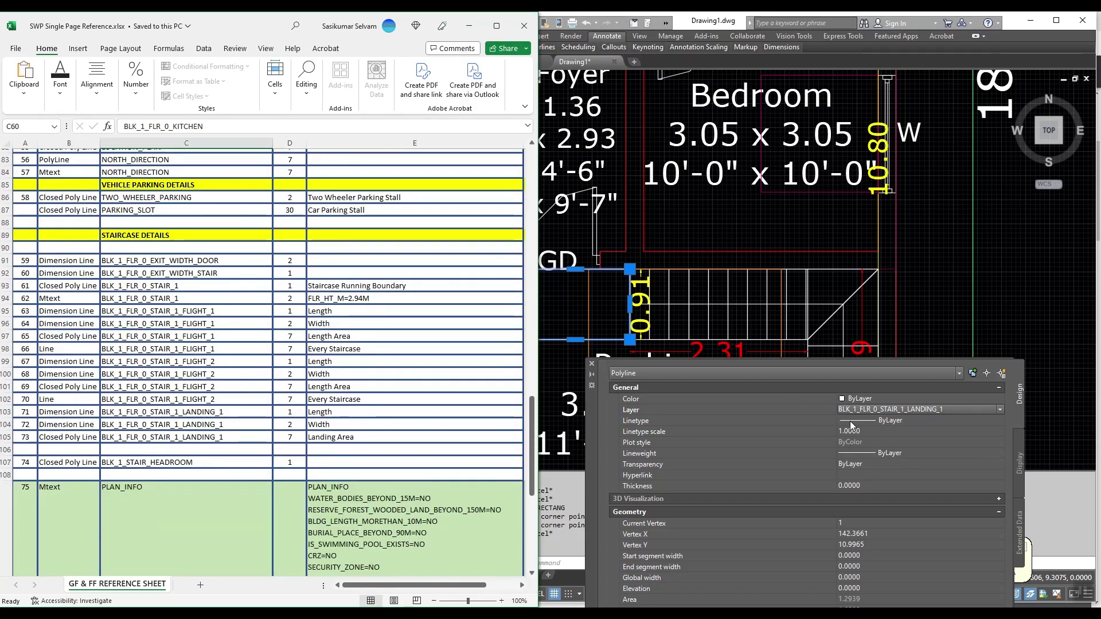
left_click(876, 400)
left_click(876, 399)
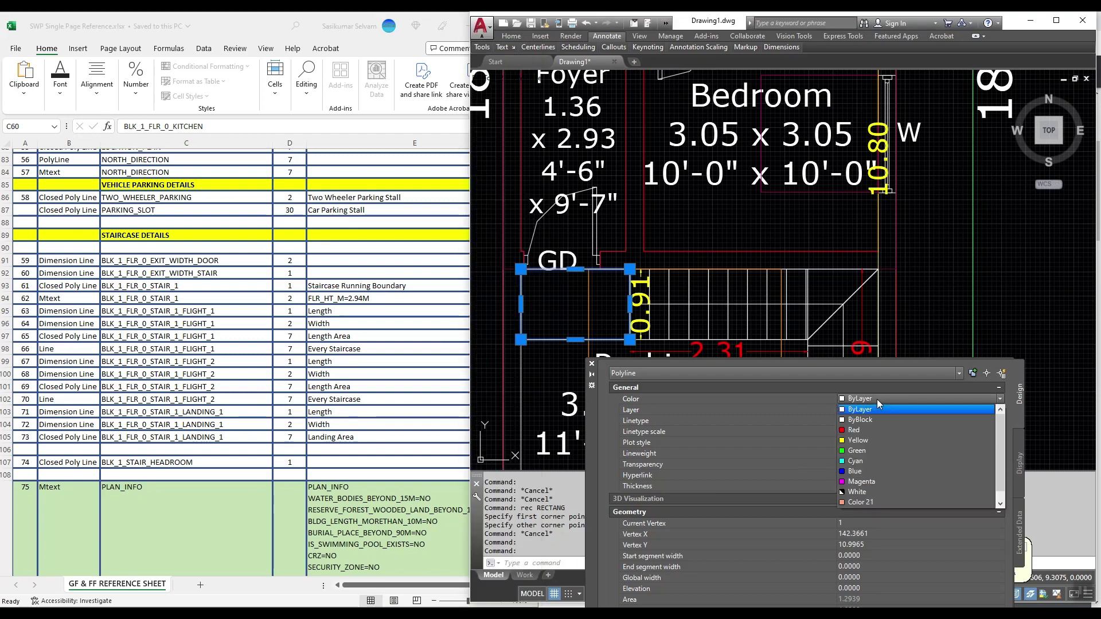
scroll(880, 427, "down", 1)
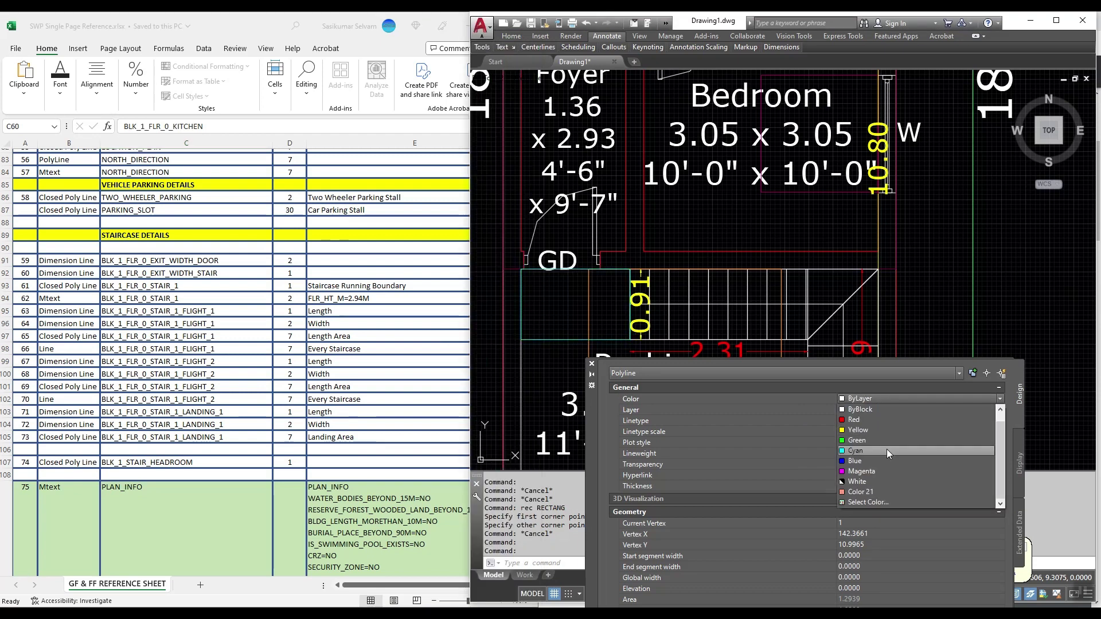
left_click(875, 502)
key("Escape")
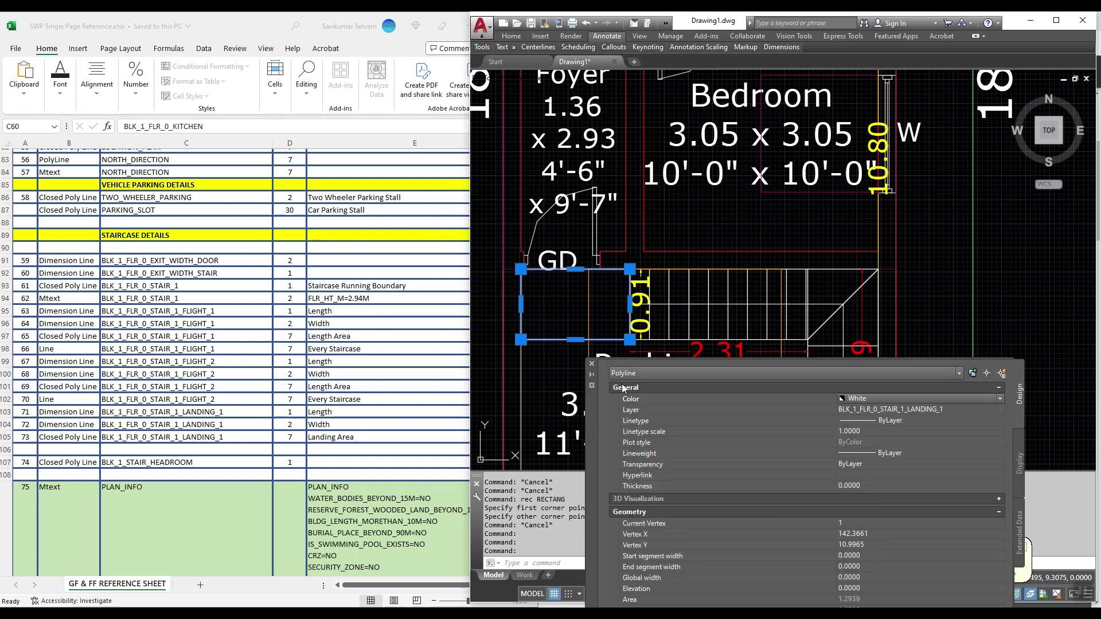
key("Escape")
Step: Add linear dimensions of 1.415 and 0.91 across the stair landing
mouse_move(776, 52)
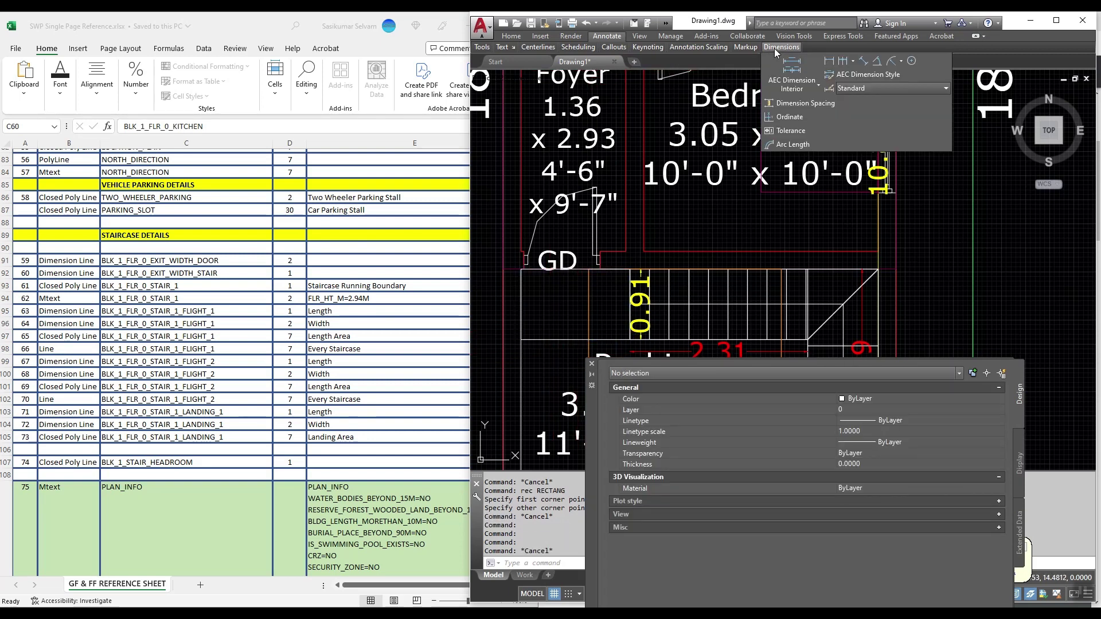
left_click(830, 60)
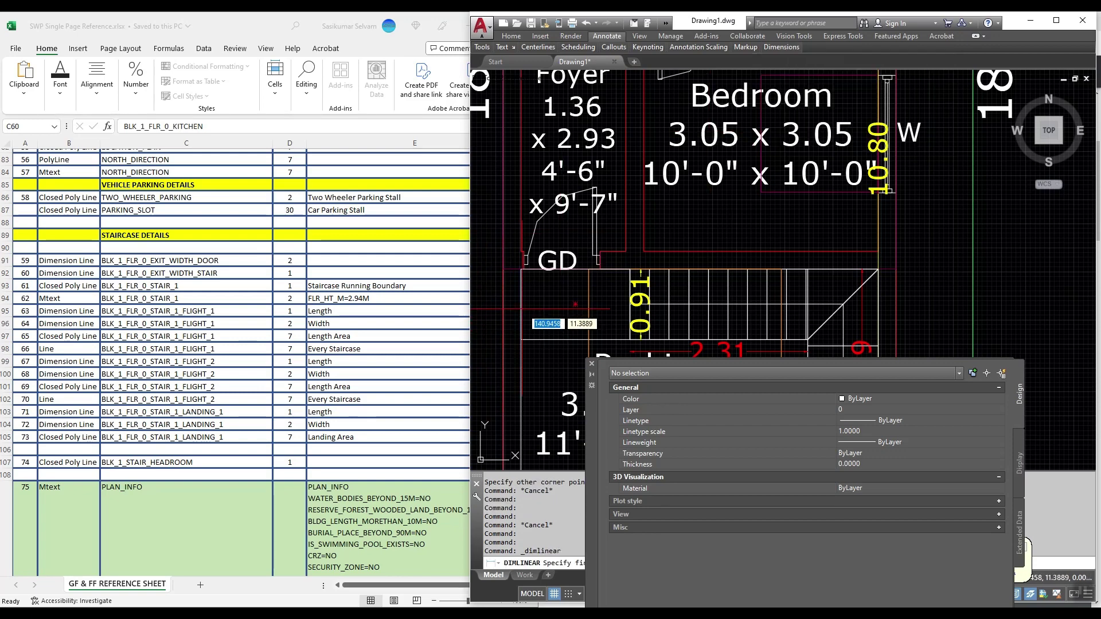
left_click(575, 304)
scroll(631, 308, "up", 5)
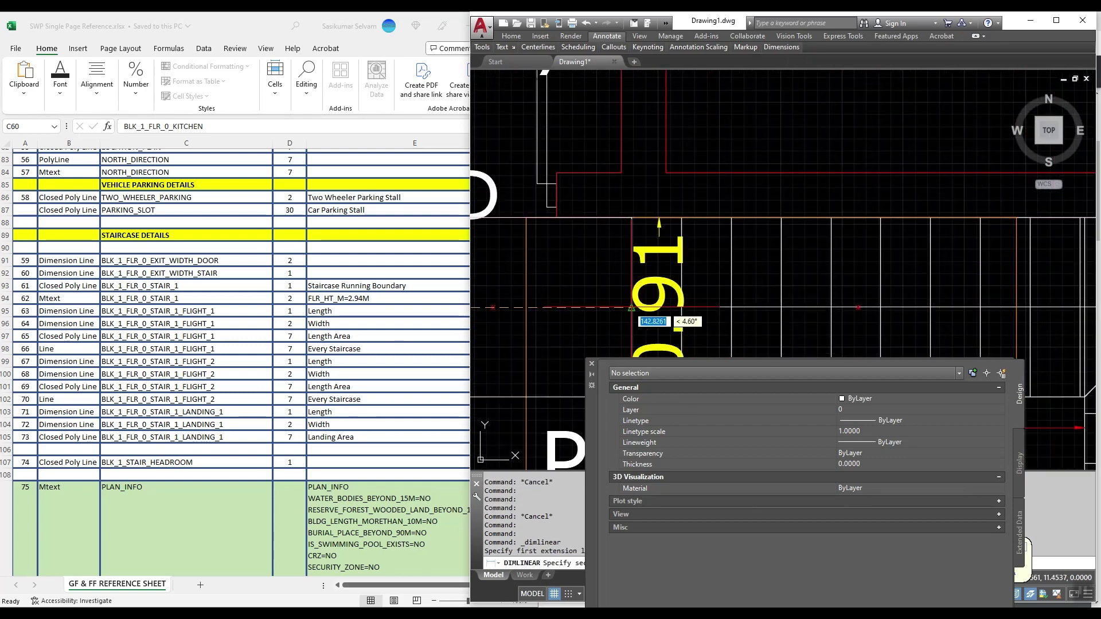
left_click(631, 308)
left_click(622, 309)
scroll(519, 257, "down", 5)
key("Return")
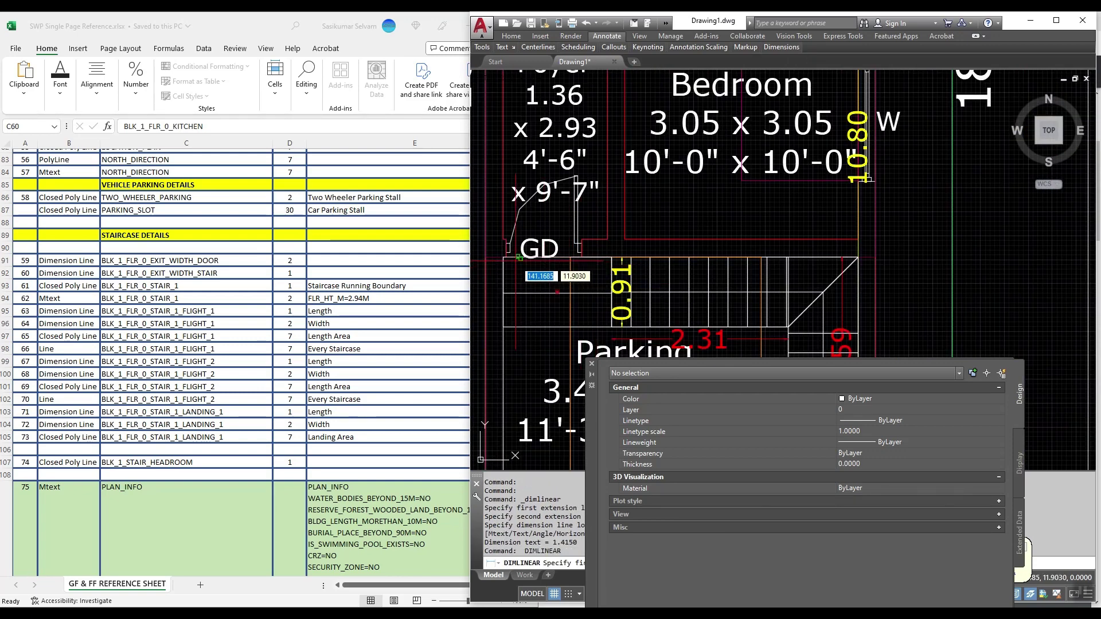
left_click(520, 258)
left_click(525, 310)
scroll(525, 310, "up", 2)
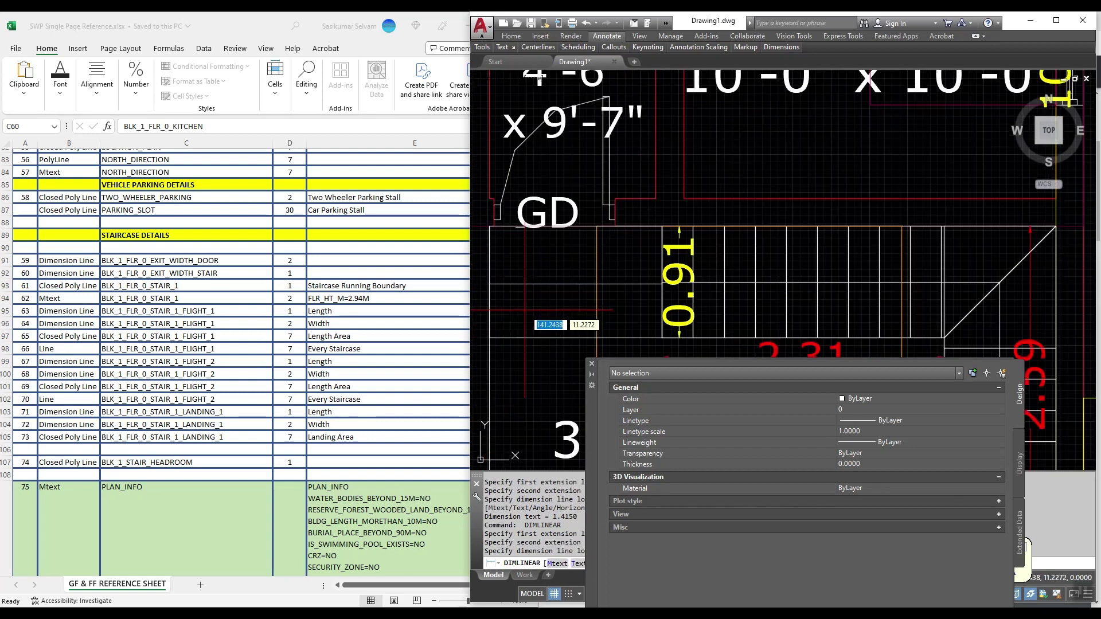
left_click(524, 310)
key("Escape")
Step: Match the new left 0.91 and 1.42 dimensions to the existing right 0.91 dimension
type("ma")
key("Return")
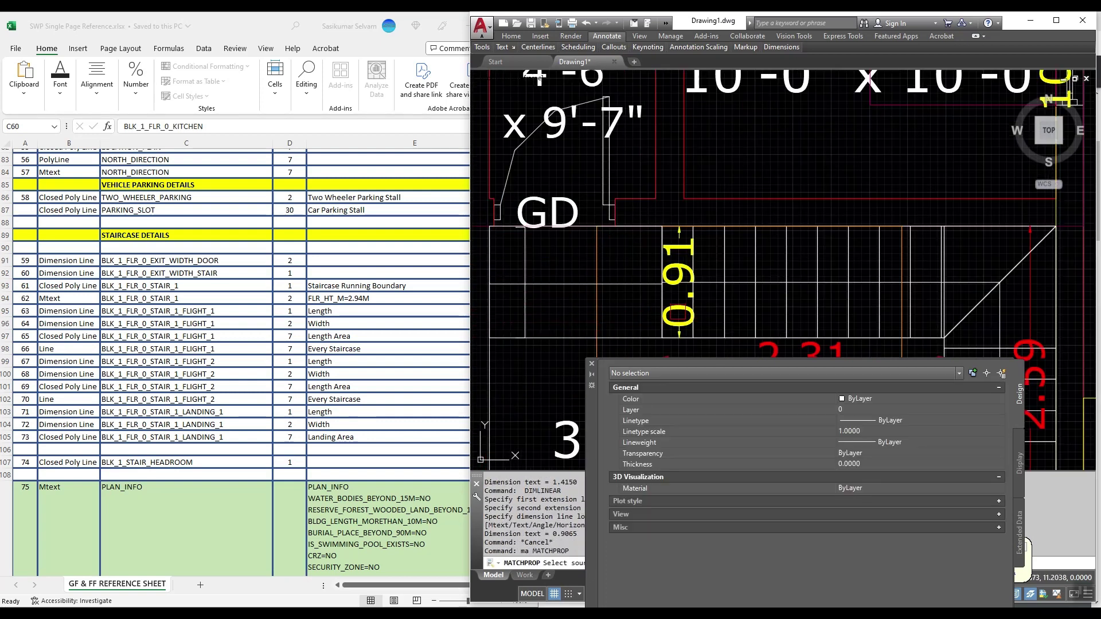
left_click(678, 286)
left_click(524, 284)
left_click(561, 285)
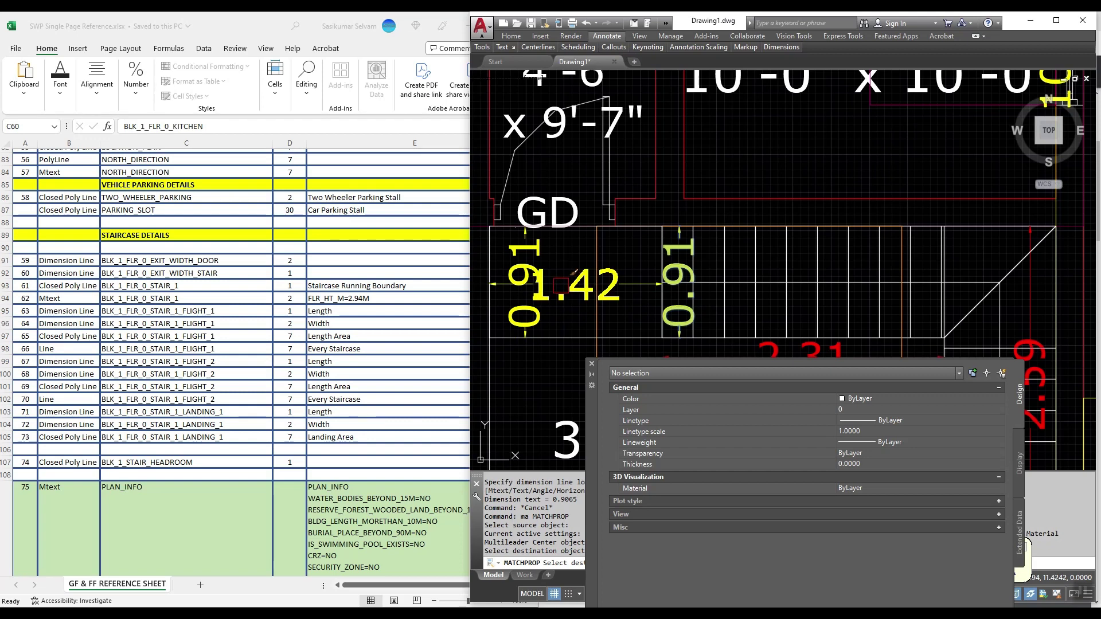
key("Return")
Step: Put the 1.42 dimension on layer BLK_1_FLR_0_STAIR_1_LANDING_1 and colour it red (1)
left_click(561, 285)
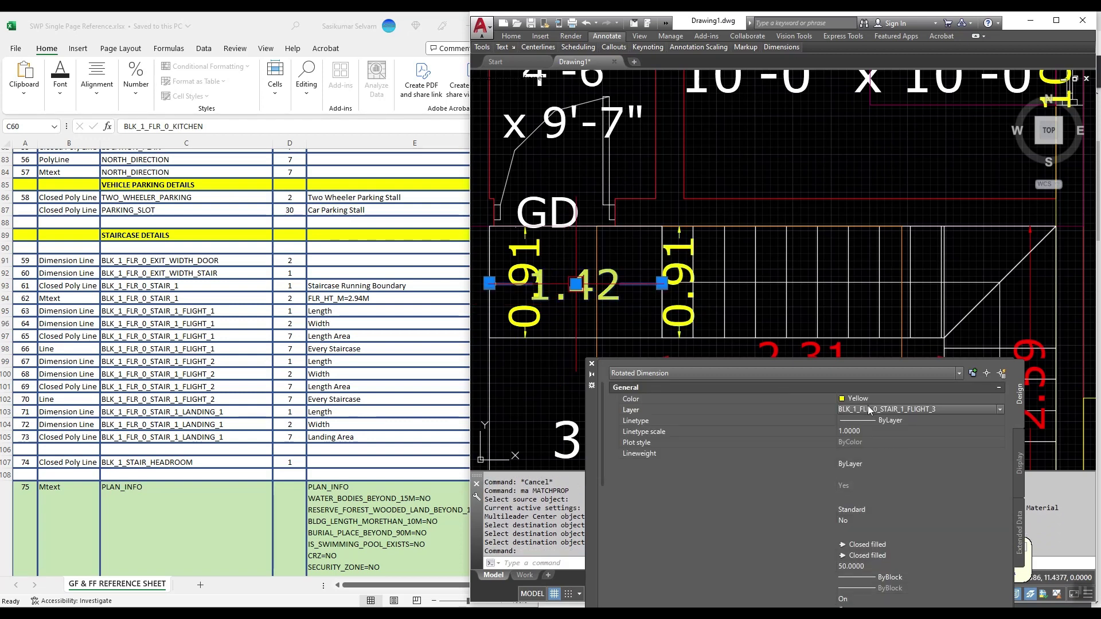
left_click(870, 410)
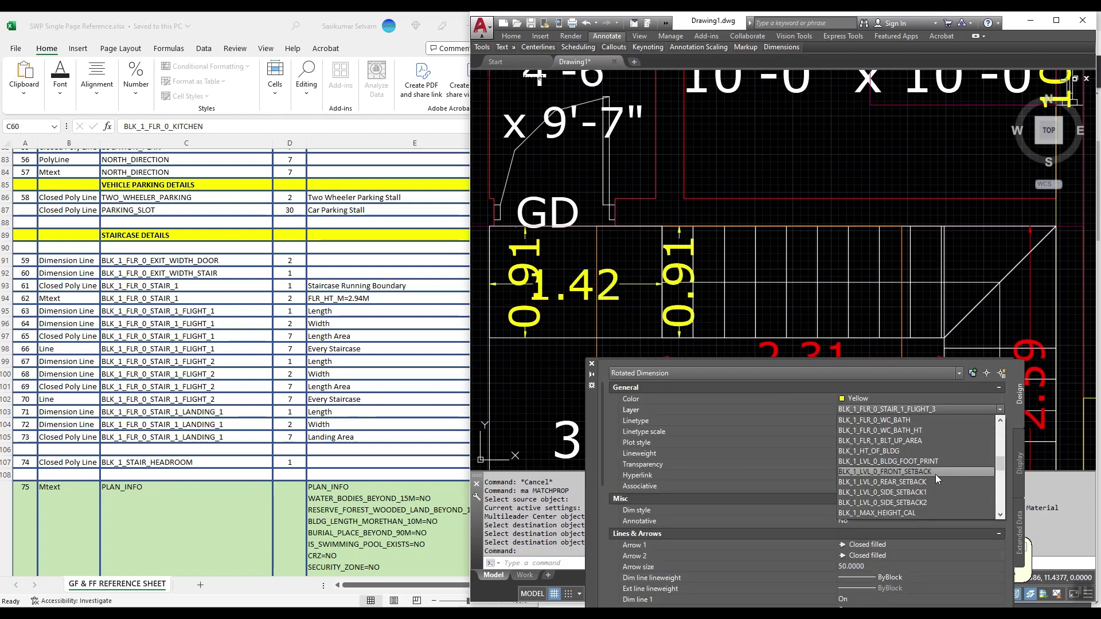
scroll(935, 474, "up", 3)
left_click(935, 432)
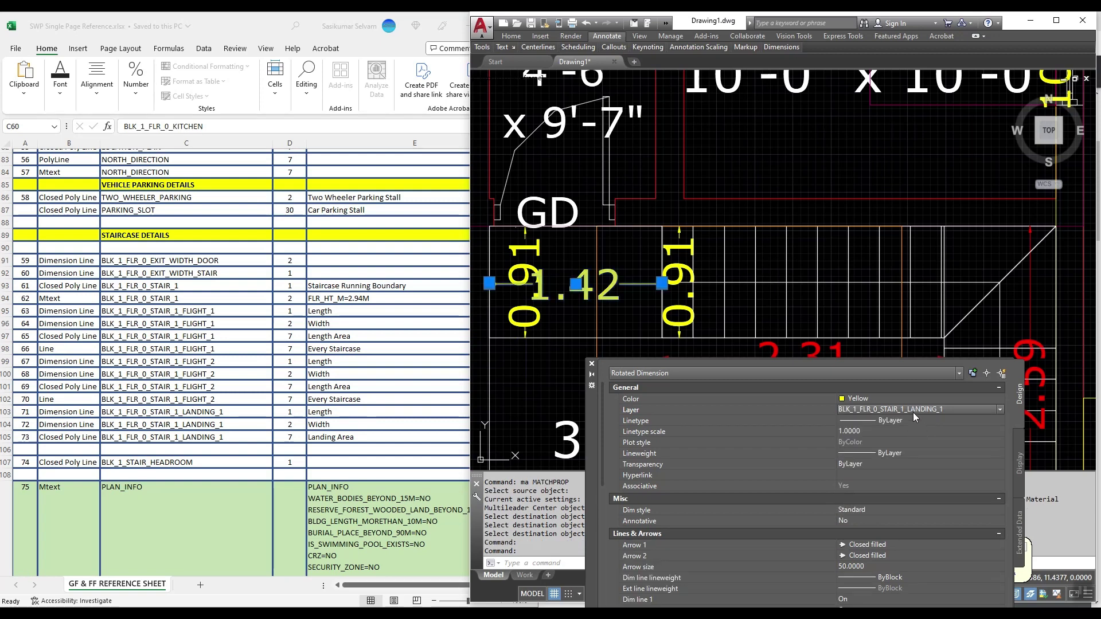
left_click(873, 398)
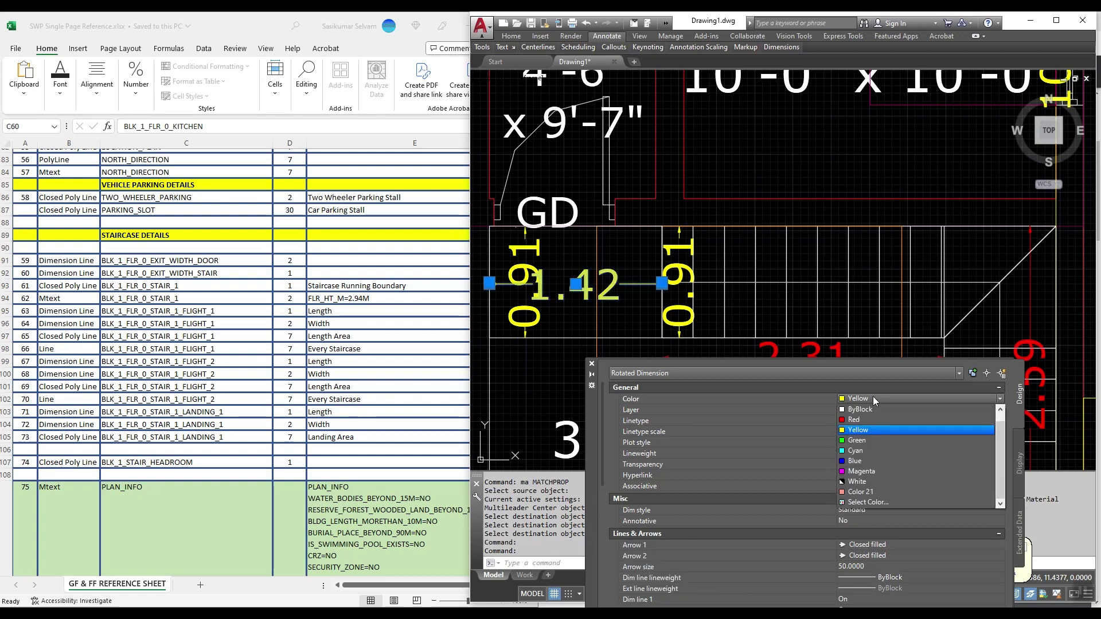
left_click(876, 501)
type("1")
key("Return")
key("Escape")
key("Escape")
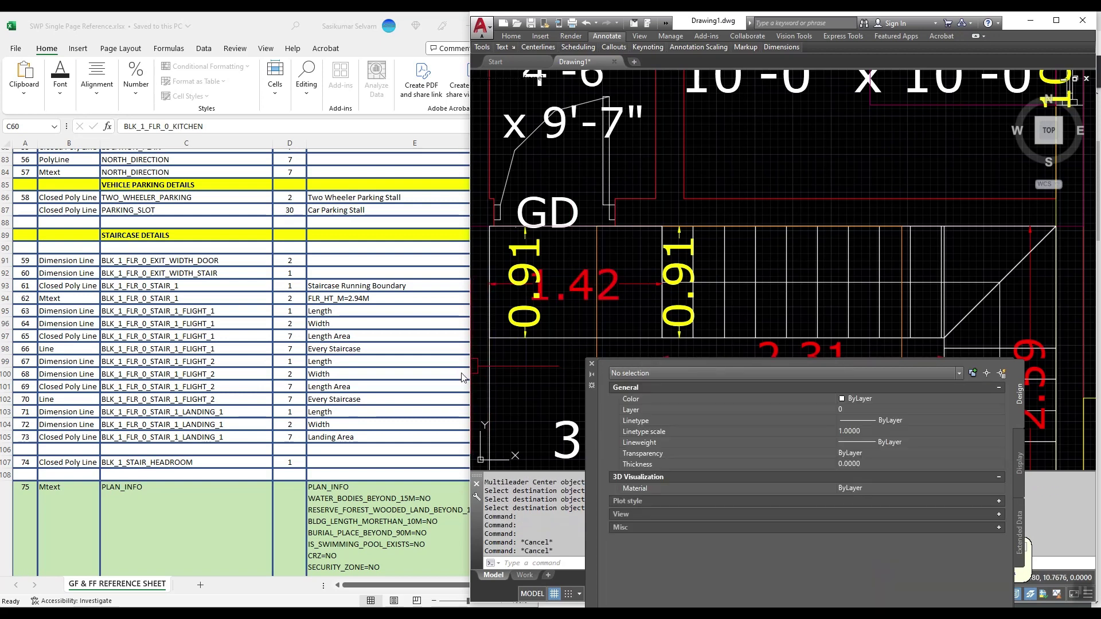
Step: Match the left 0.91 dimension's properties to the red 1.42 dimension with MATCHPROP
type("ma")
key("Return")
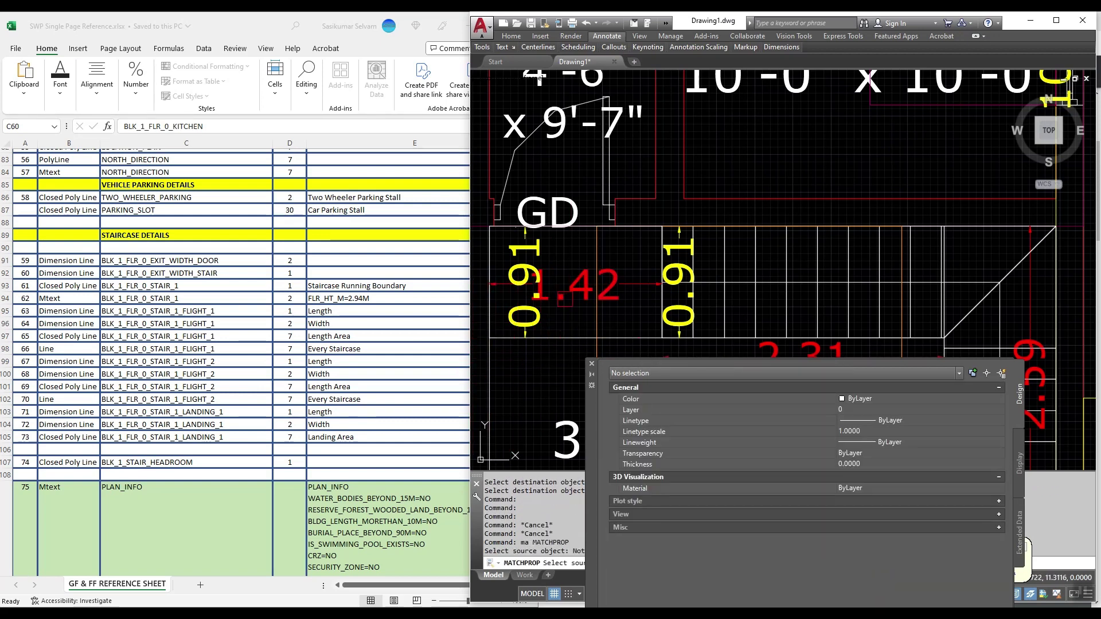
left_click(576, 285)
left_click(551, 323)
key("Return")
Step: Recolour the left 0.91 dimension to cyan, then to yellow (colour 2)
left_click(551, 323)
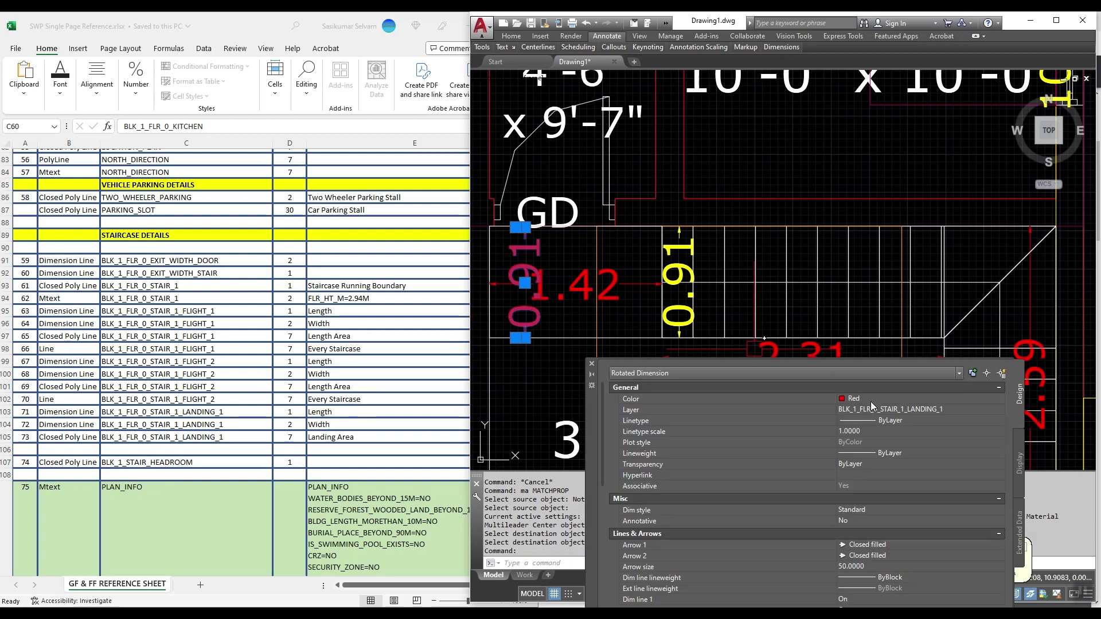
left_click(871, 398)
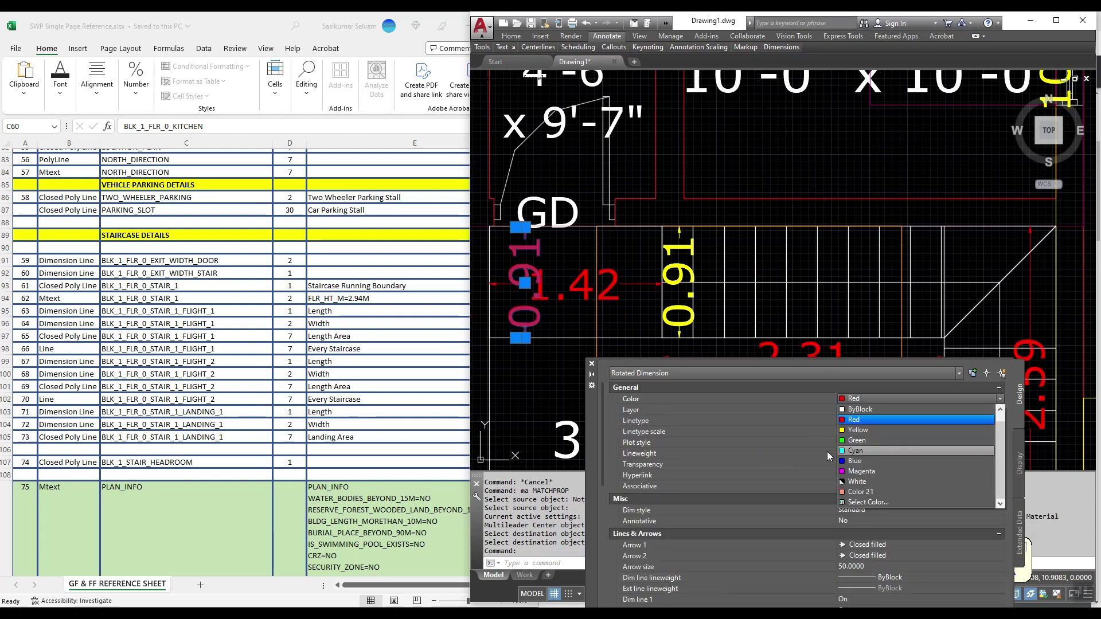
left_click(856, 451)
scroll(887, 508, "down", 4)
scroll(881, 414, "up", 4)
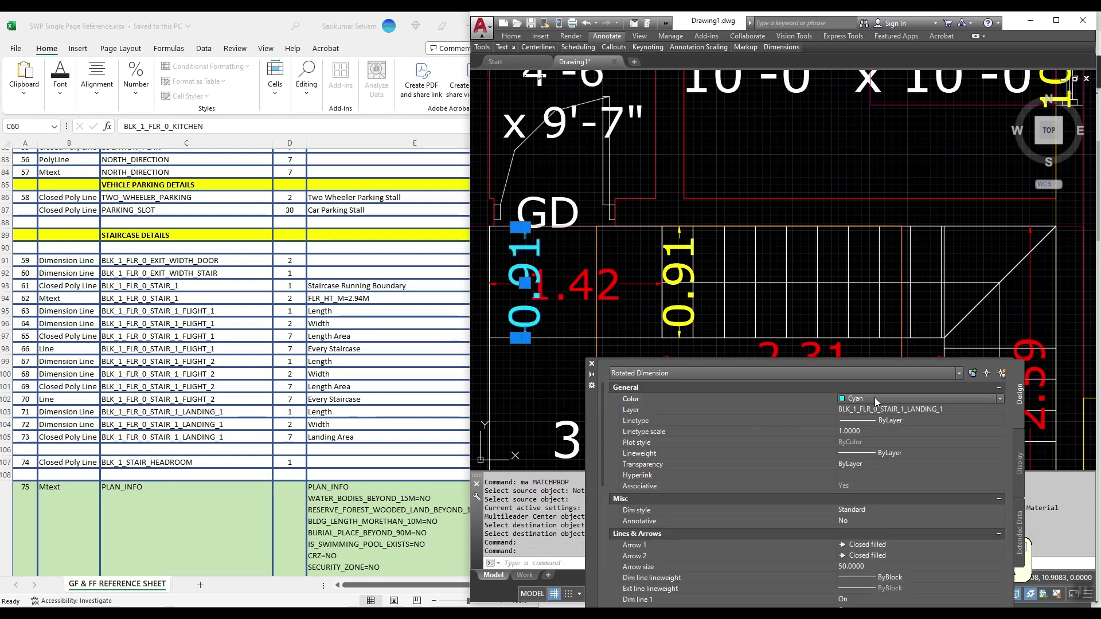
left_click(875, 398)
left_click(885, 505)
type("2")
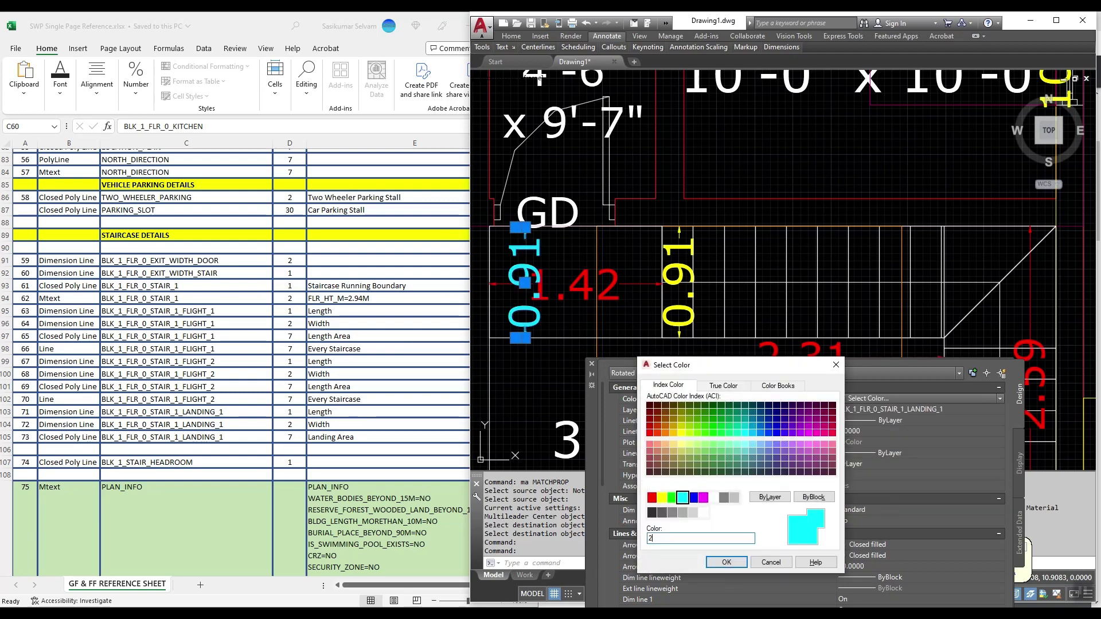
key("Return")
key("Escape")
Step: Zoom out to view the whole drawing
type("z ZOOM")
key("Return")
scroll(785, 298, "down", 5)
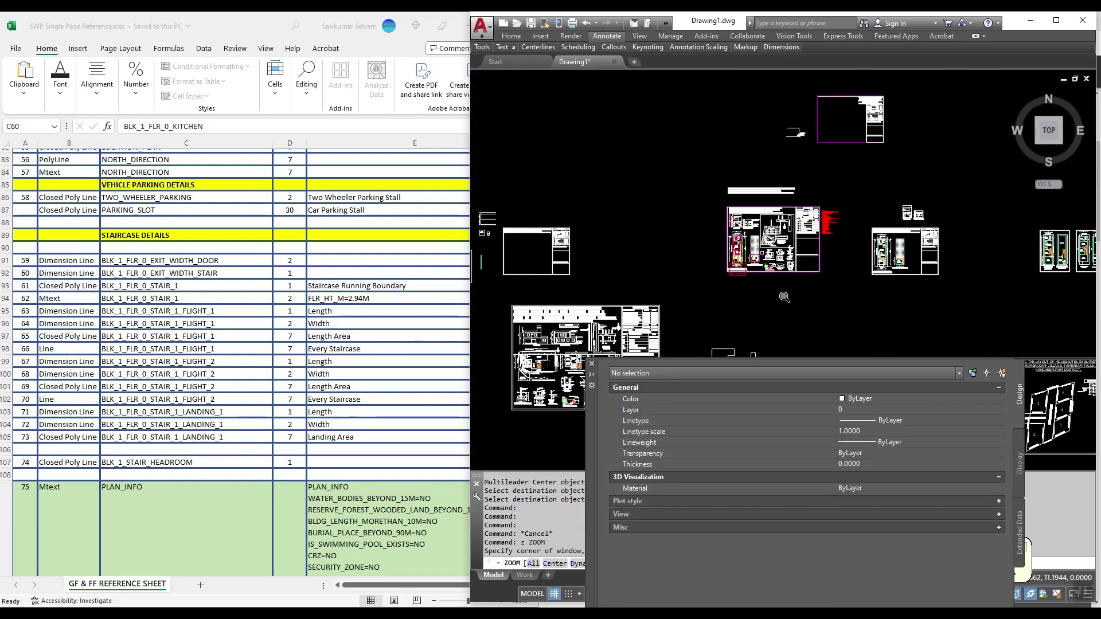
scroll(717, 224, "up", 6)
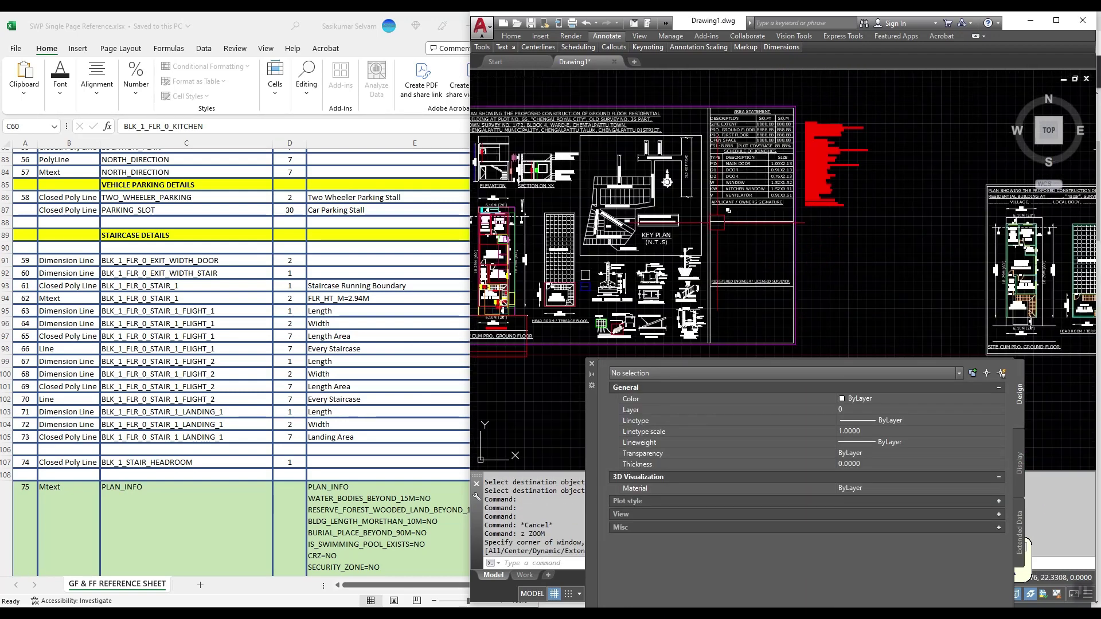
Step: Window-select all objects of the ground-floor plan sheet
scroll(716, 224, "down", 2)
scroll(746, 200, "up", 3)
scroll(774, 218, "down", 3)
left_click(868, 156)
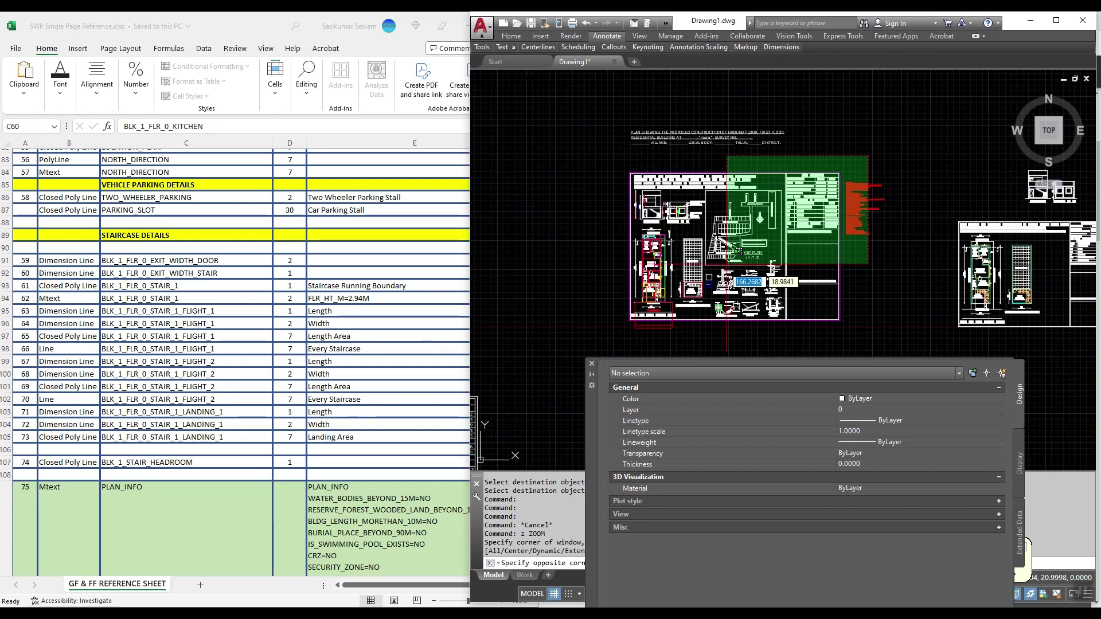
left_click(627, 344)
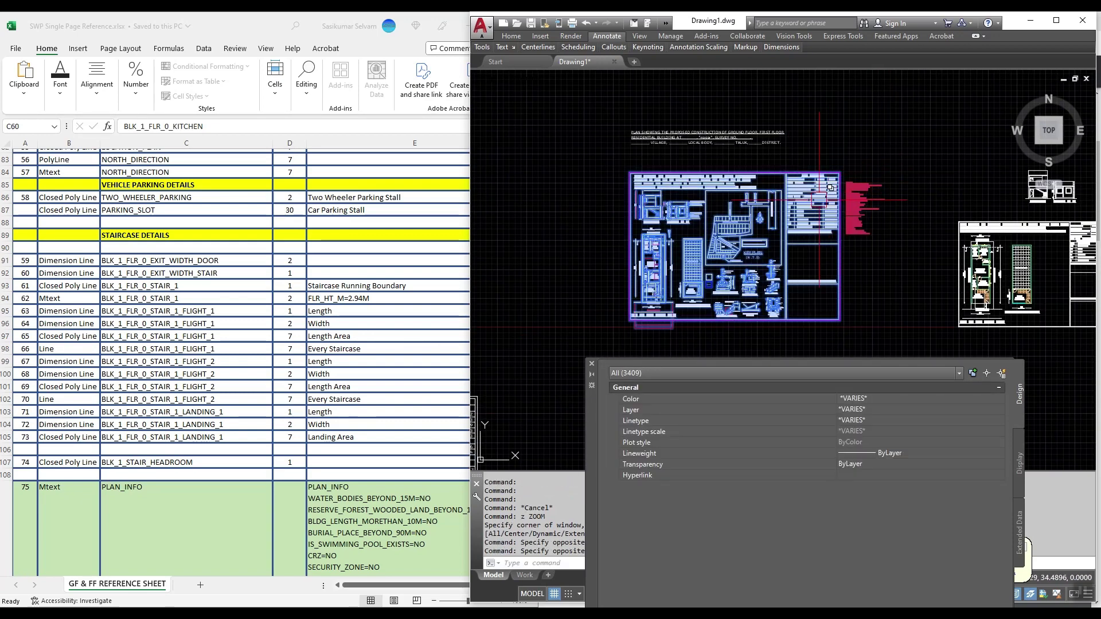
Step: WBLOCK the 3409 selected objects to test 2.dxf in the DRAWINGS folder, using meters
type("wblock")
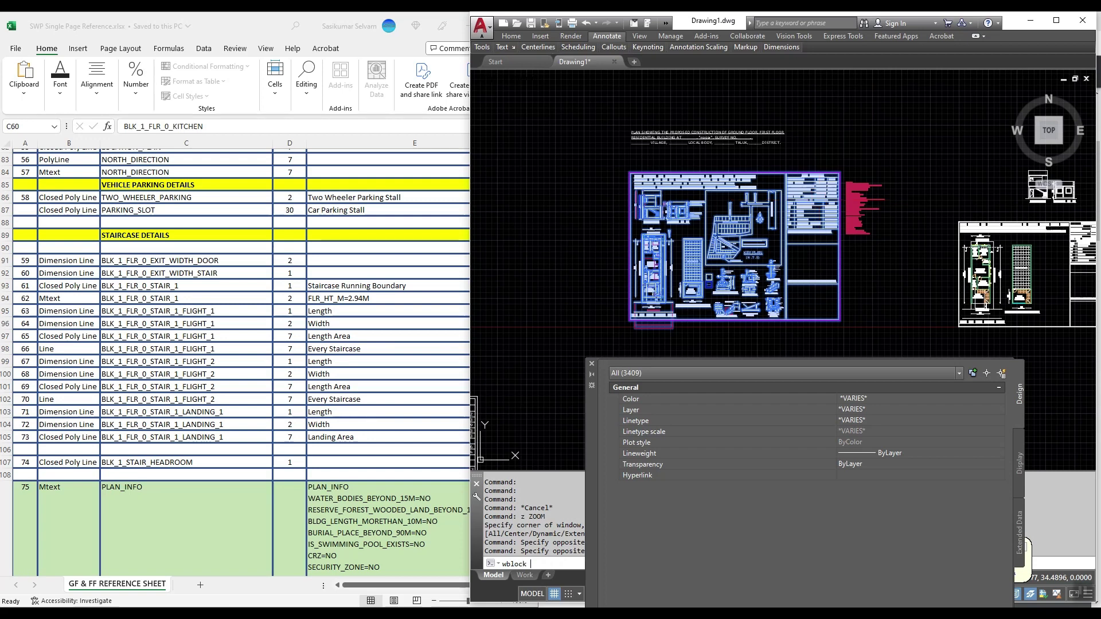
key("Return")
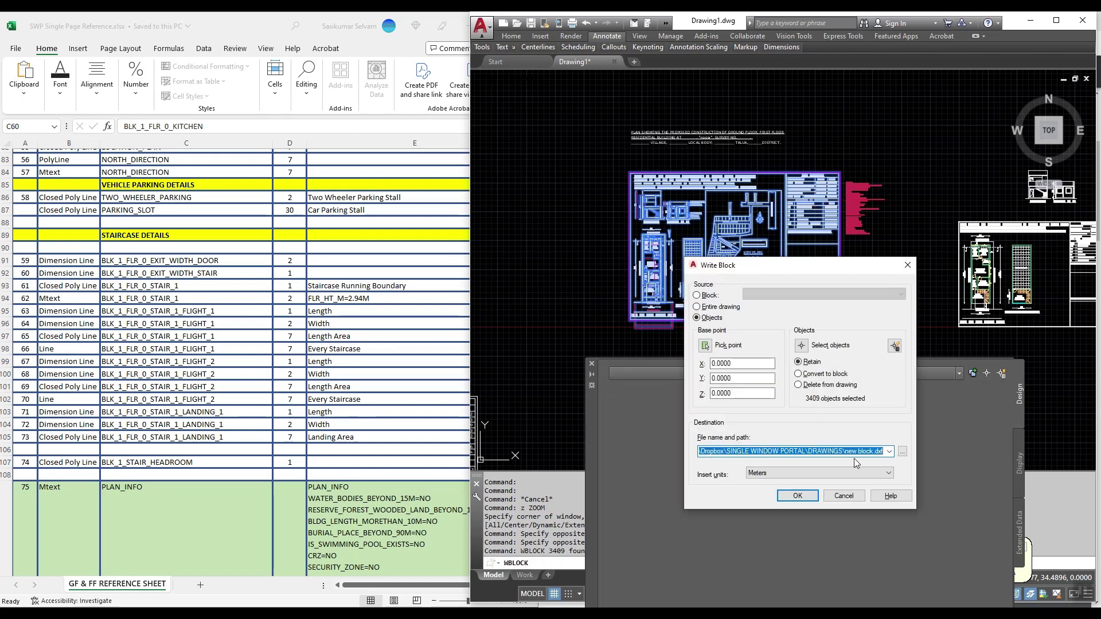
left_click(903, 452)
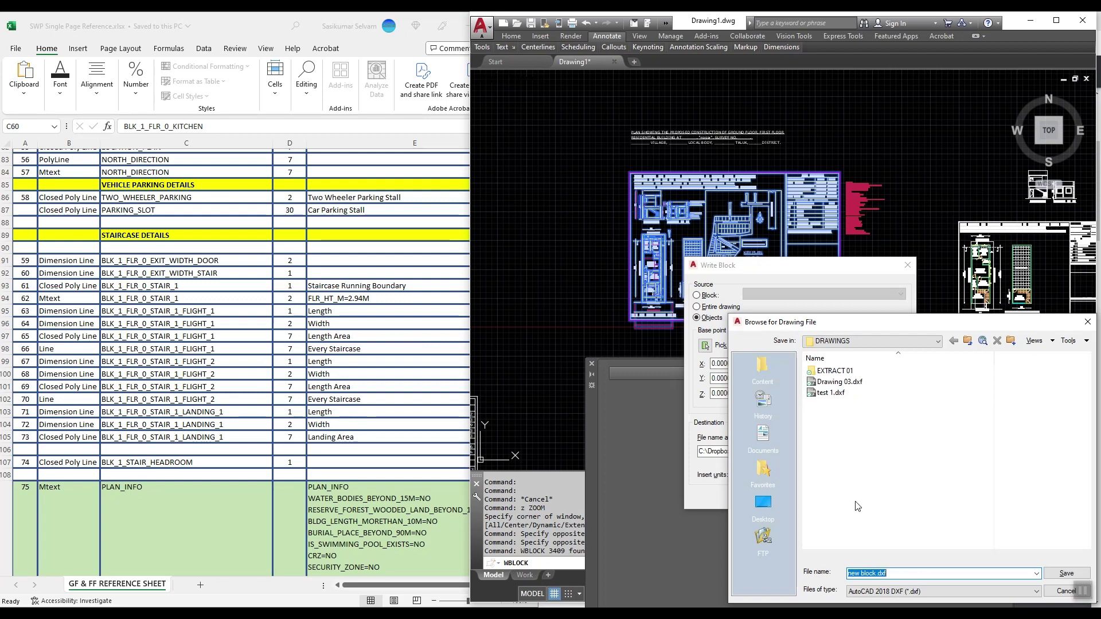
type("test 2")
left_click(1065, 573)
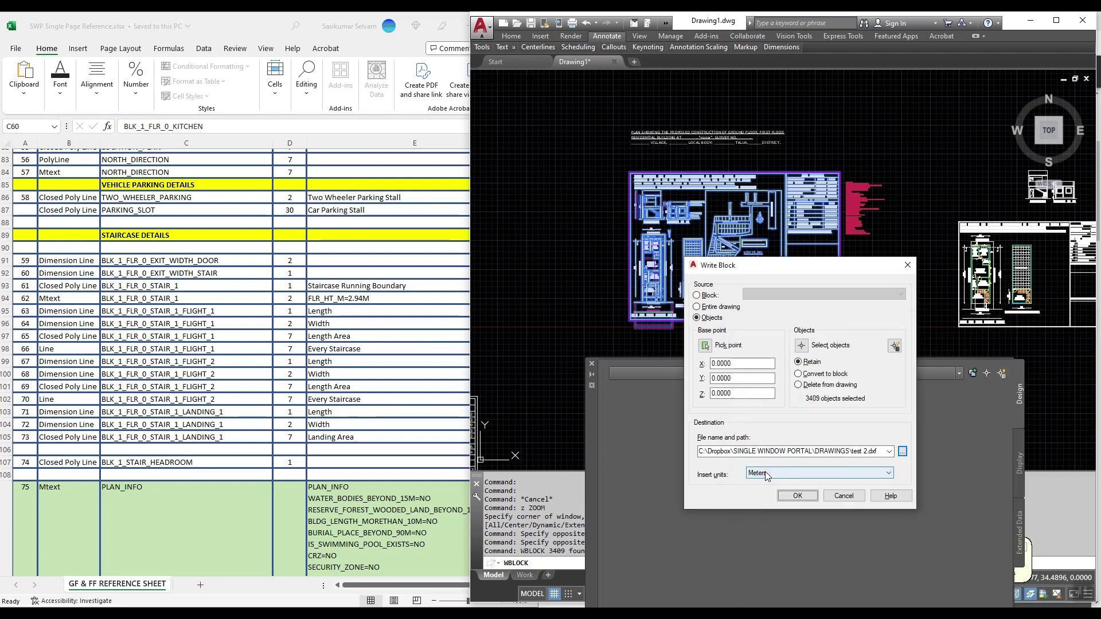
left_click(791, 497)
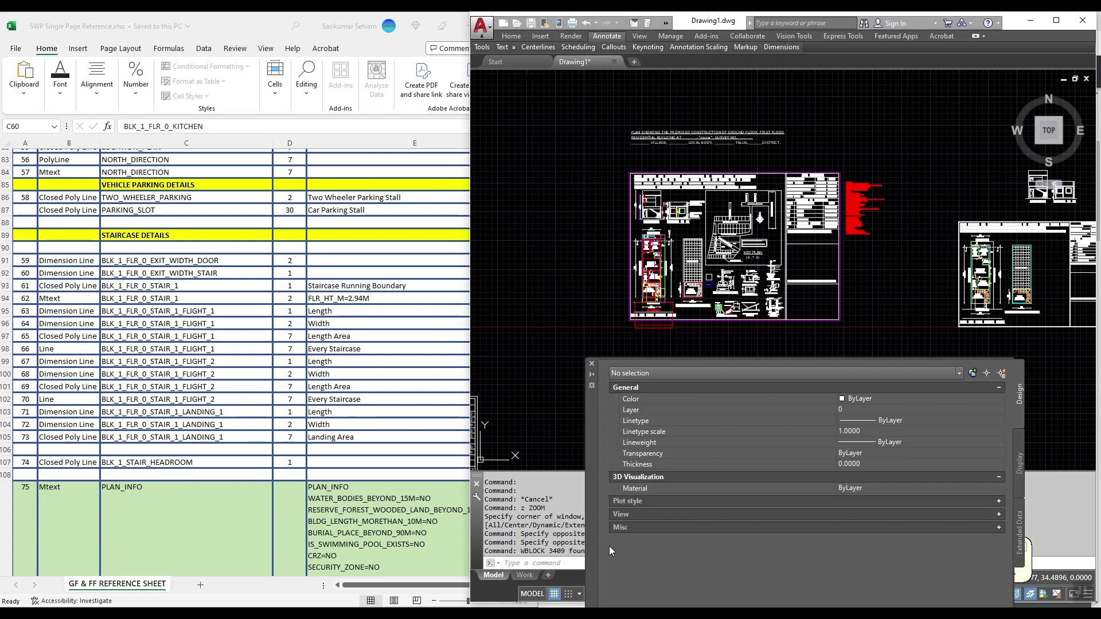
key("alt+Tab")
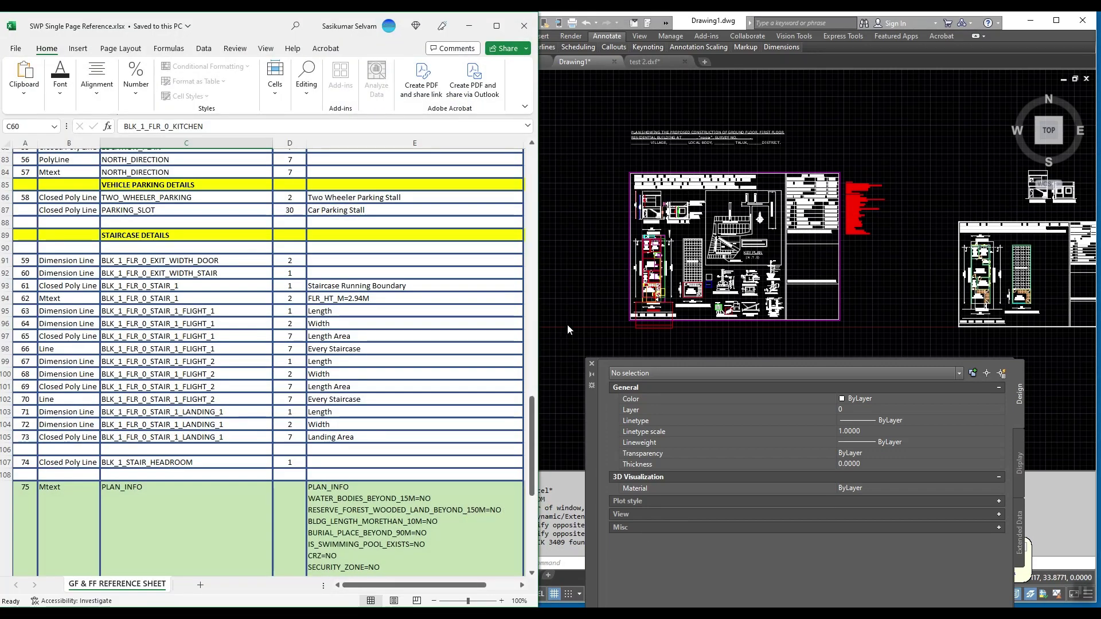
Step: Set test 2.dxf's drawing units to Meters without rescaling existing objects
left_click(568, 330)
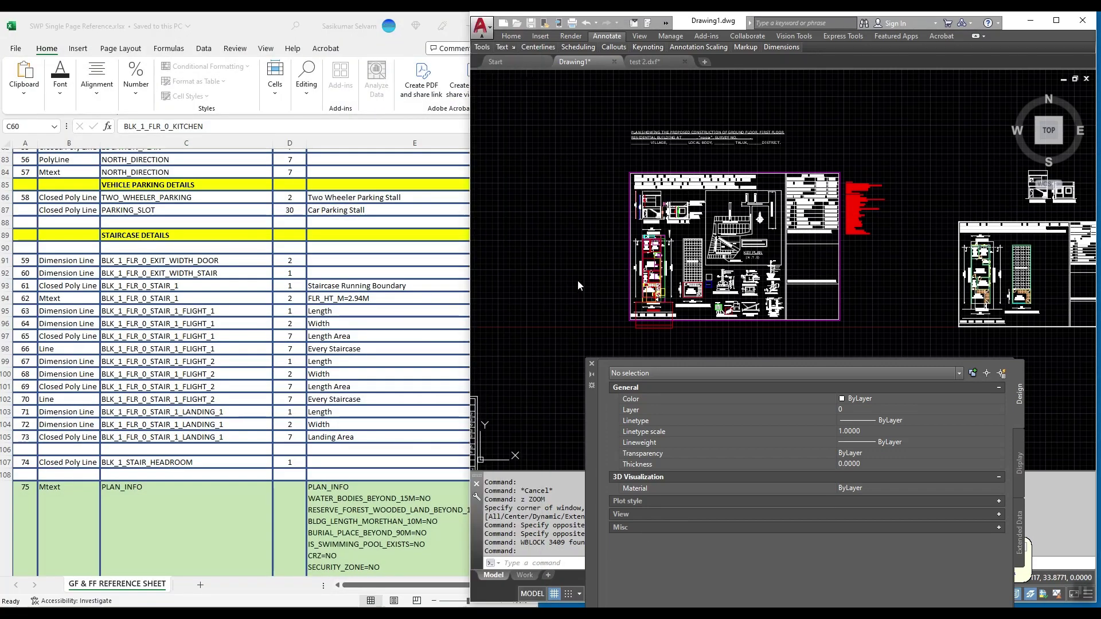
left_click(652, 63)
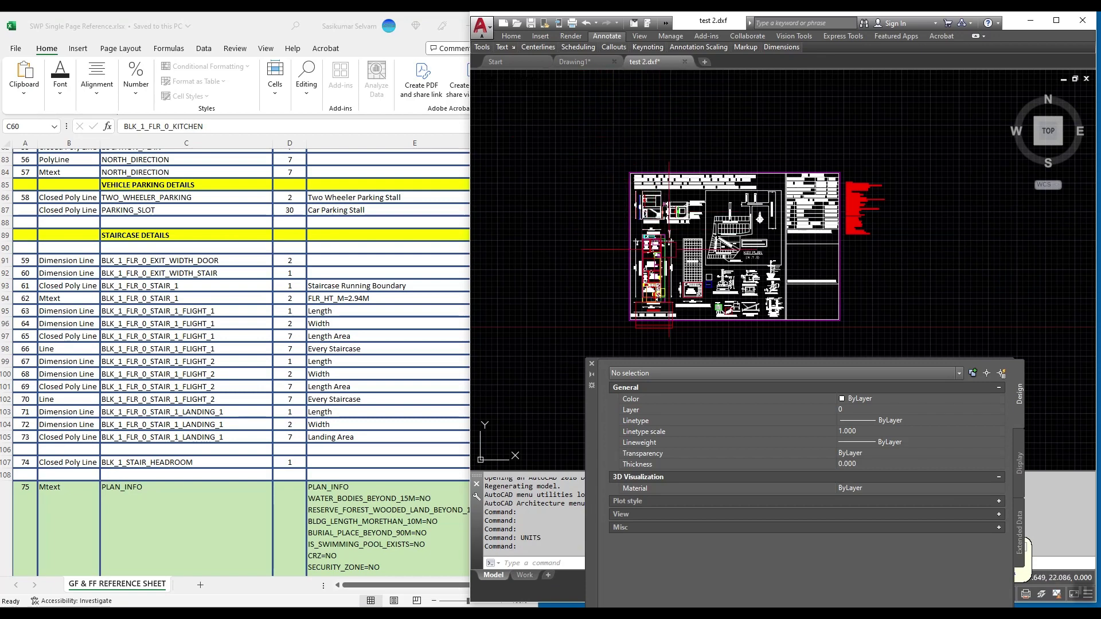
scroll(670, 250, "up", 2)
scroll(657, 261, "down", 2)
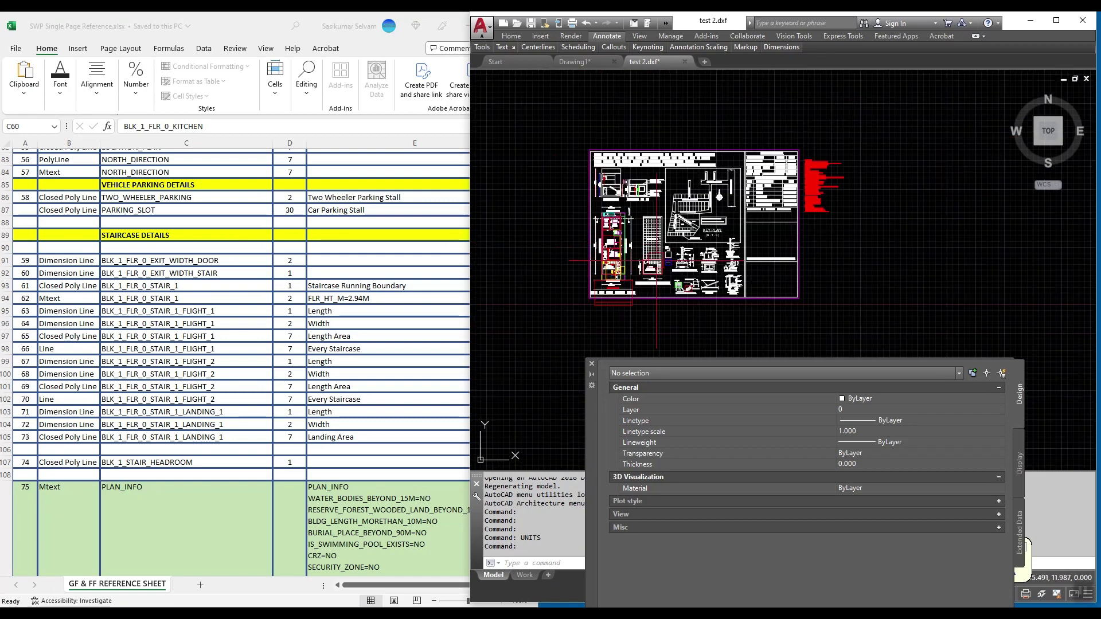
key("Return")
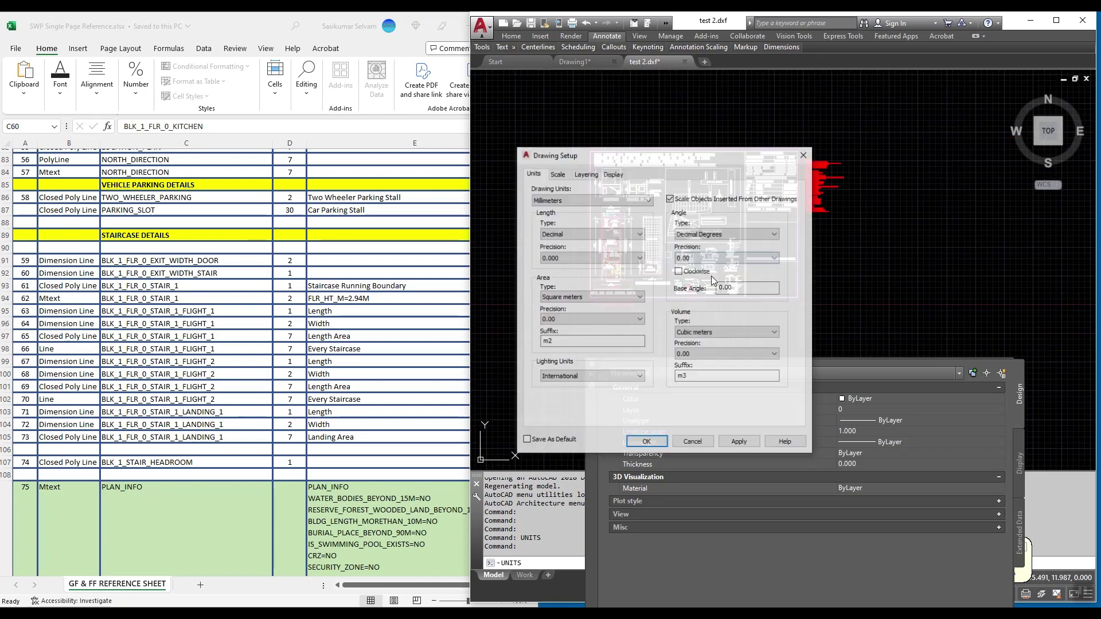
left_click(591, 199)
left_click(551, 247)
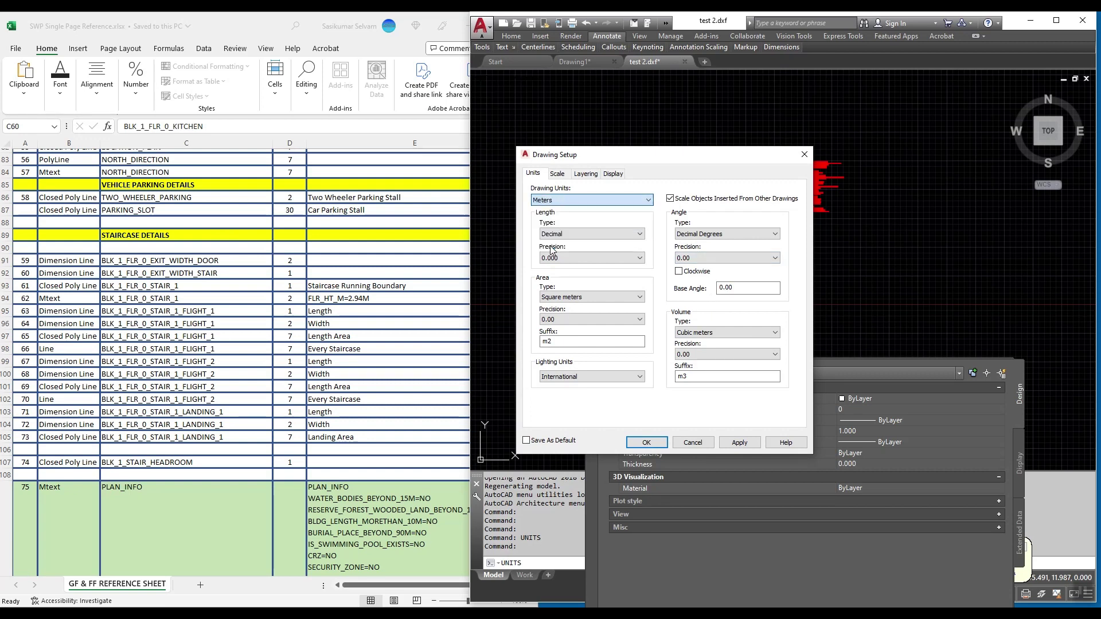
left_click(635, 443)
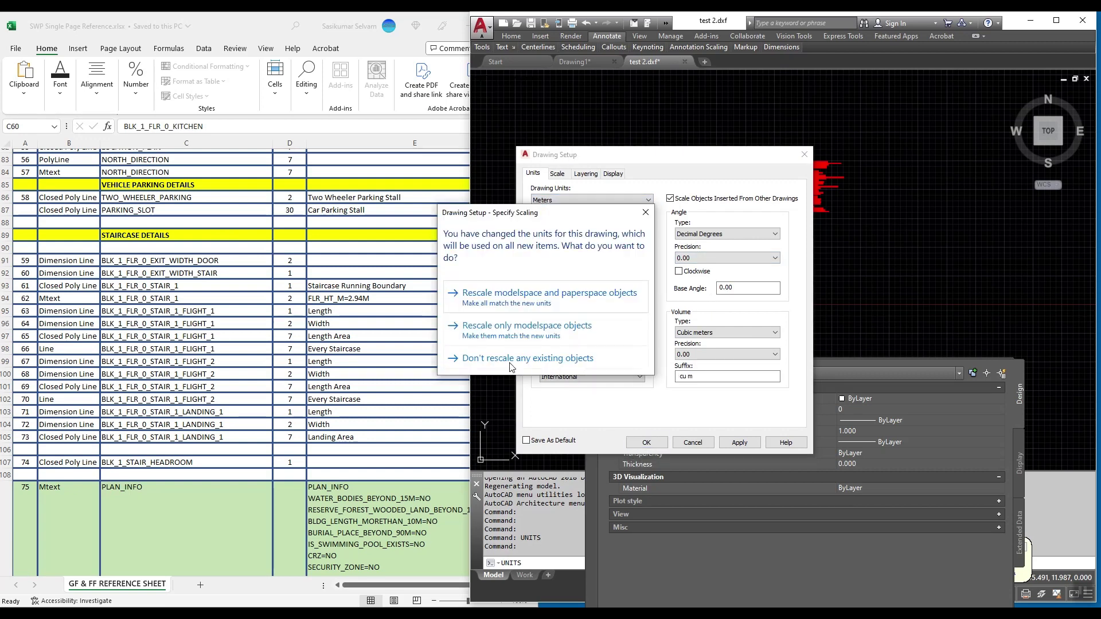
left_click(501, 365)
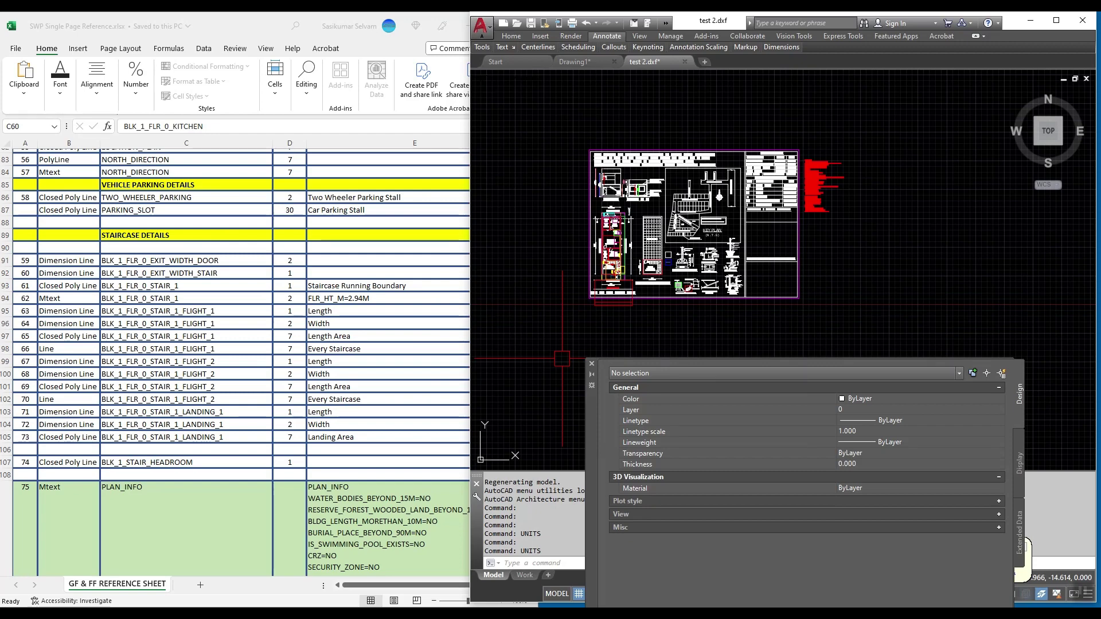
Step: Save over test 2.dxf in AutoCAD 2018 DXF format, replacing the existing file
left_click(481, 25)
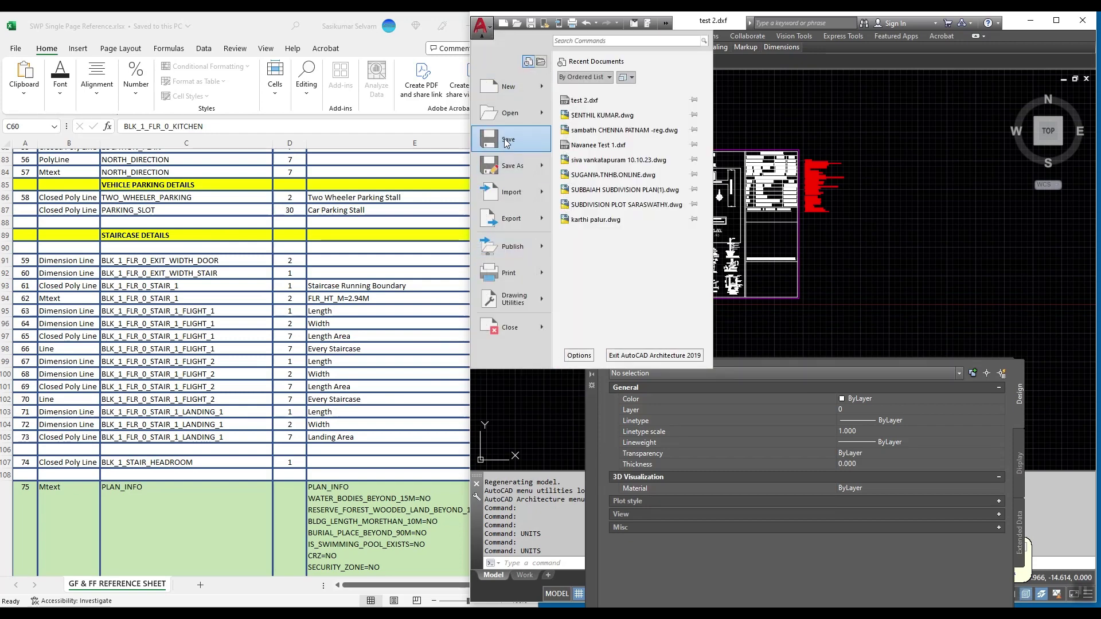
left_click(511, 167)
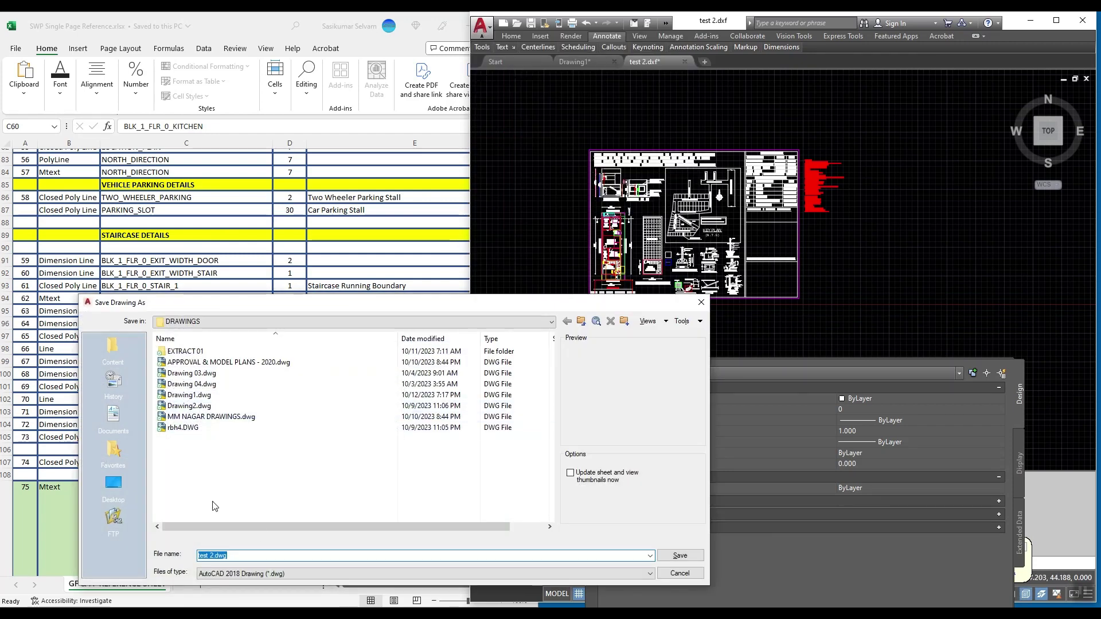
left_click(240, 571)
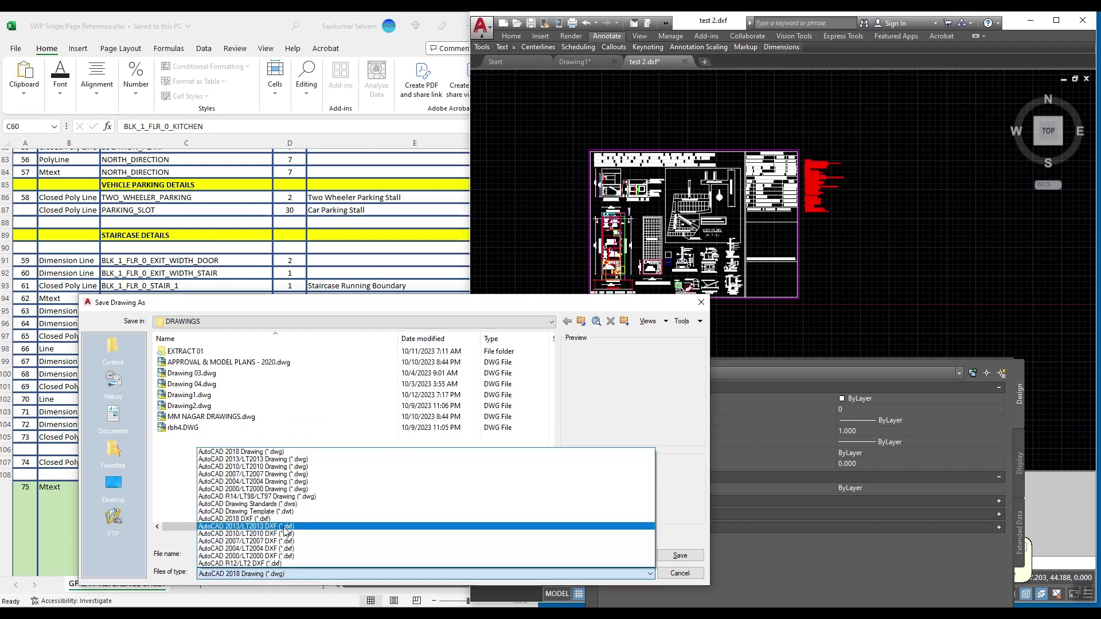
left_click(289, 523)
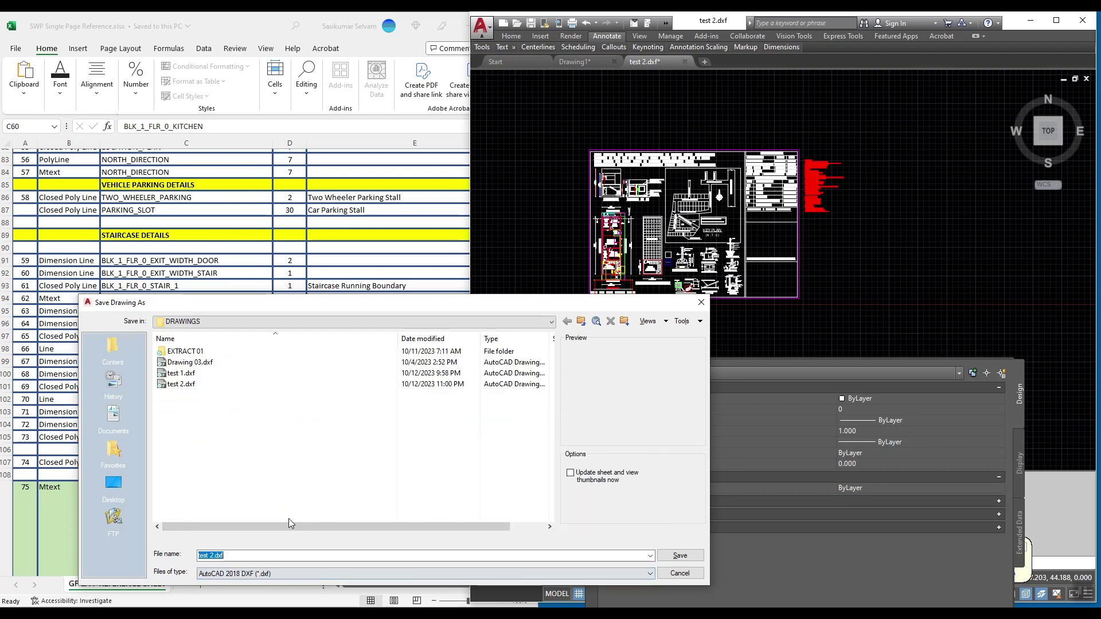
left_click(680, 556)
left_click(384, 473)
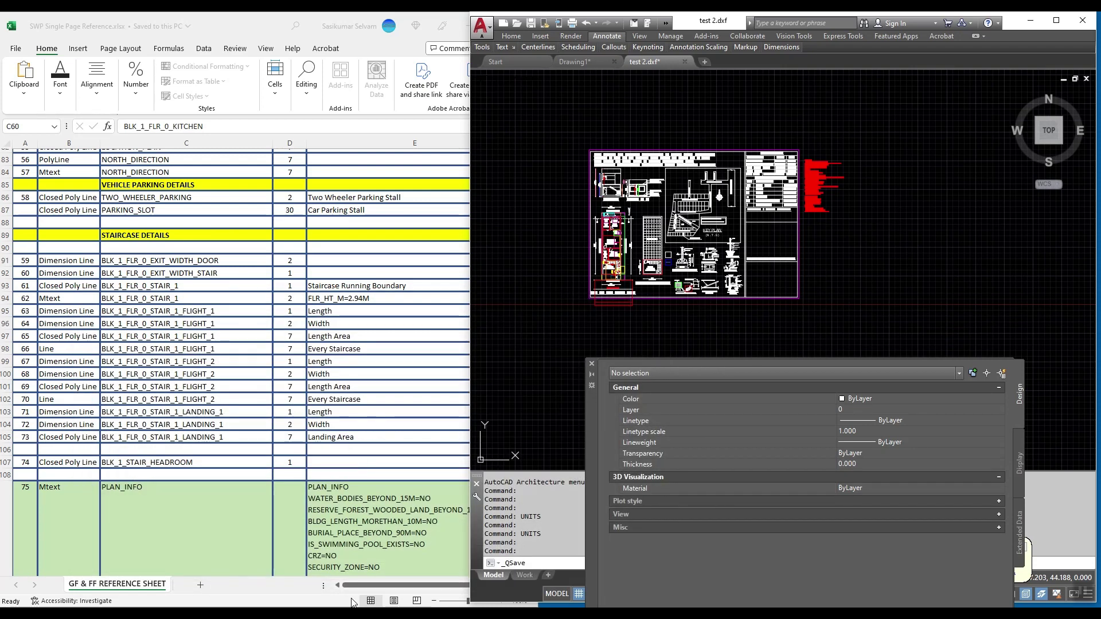
key("alt+Tab")
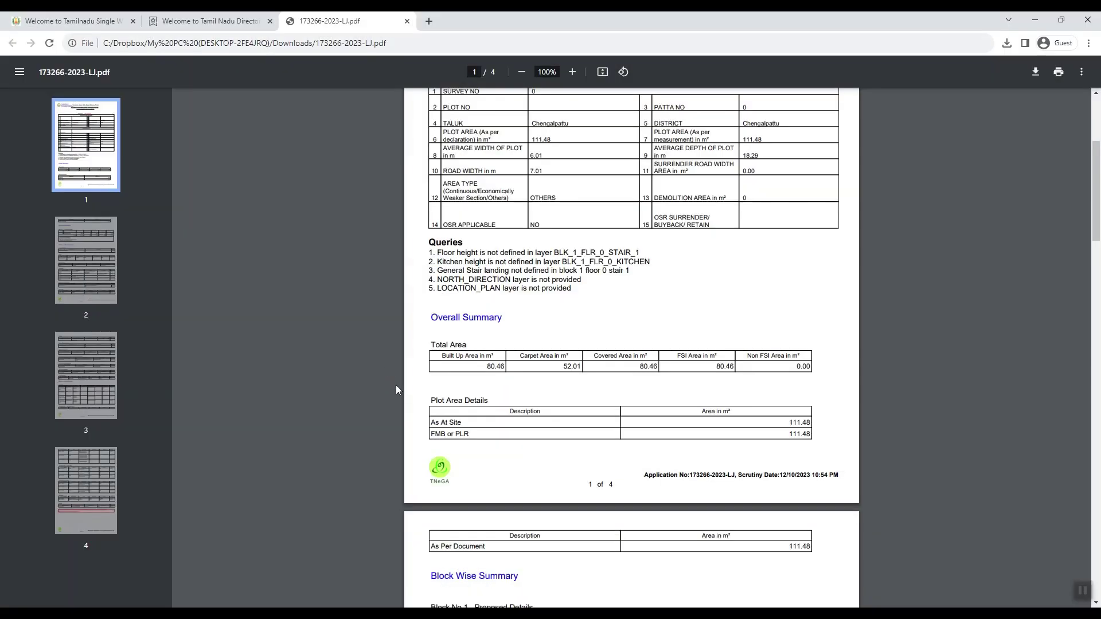
Step: Close the scrutiny report PDF and open a new Create Drawing for Scrutiny form at Applicant Name
left_click(407, 21)
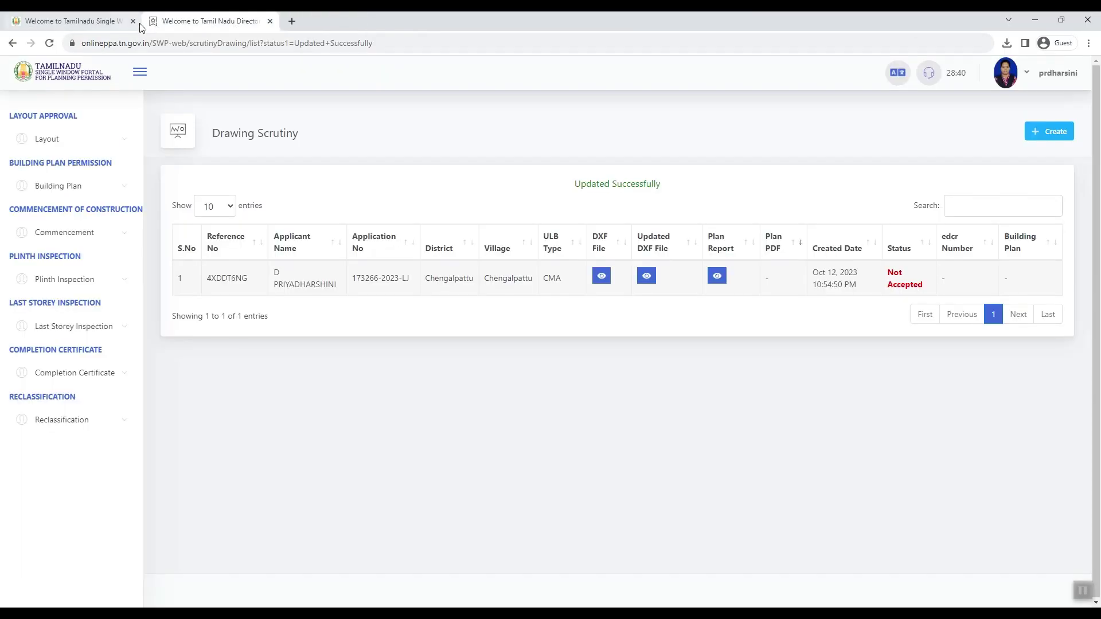
left_click(1055, 134)
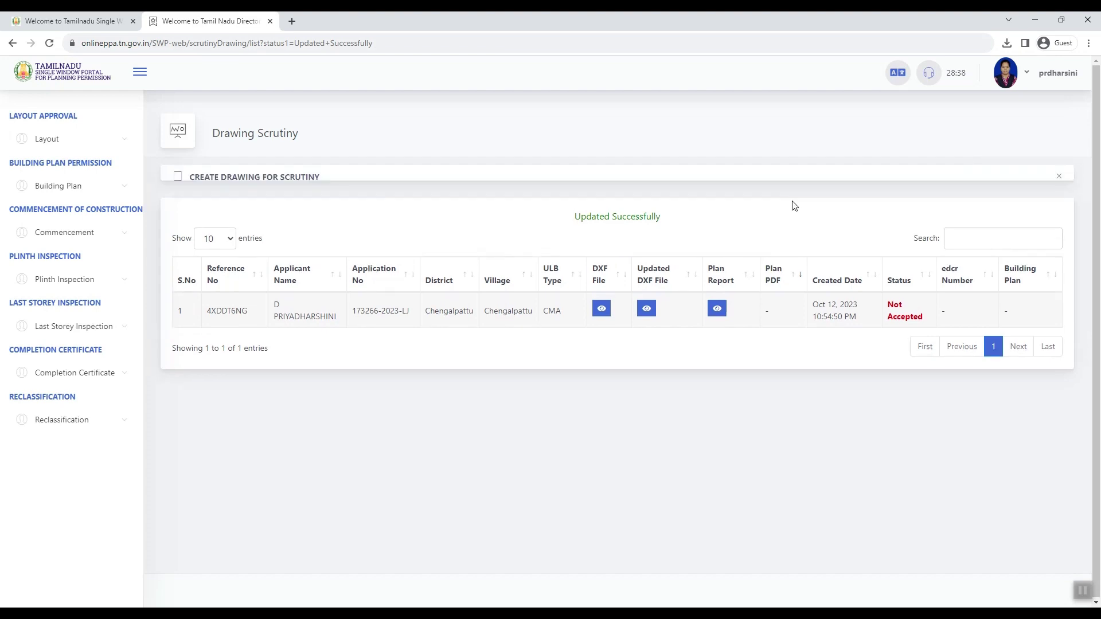
left_click(245, 279)
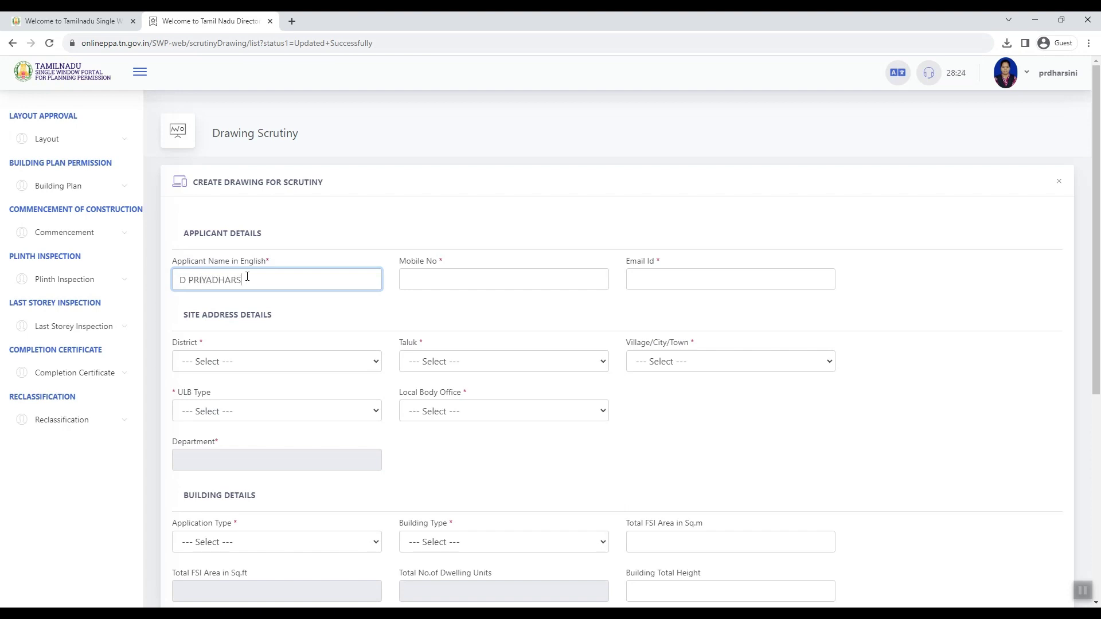
Step: Enter the applicant's mobile number and email, and choose Chengalpattu as the district
key("Tab")
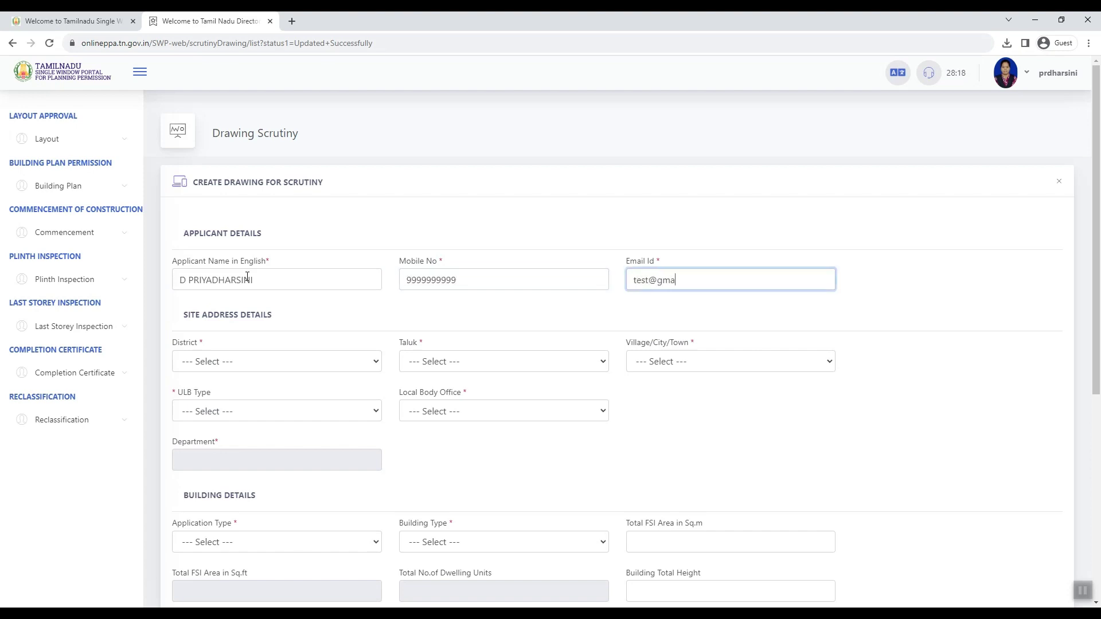
type("test@gmail.com")
key("Tab")
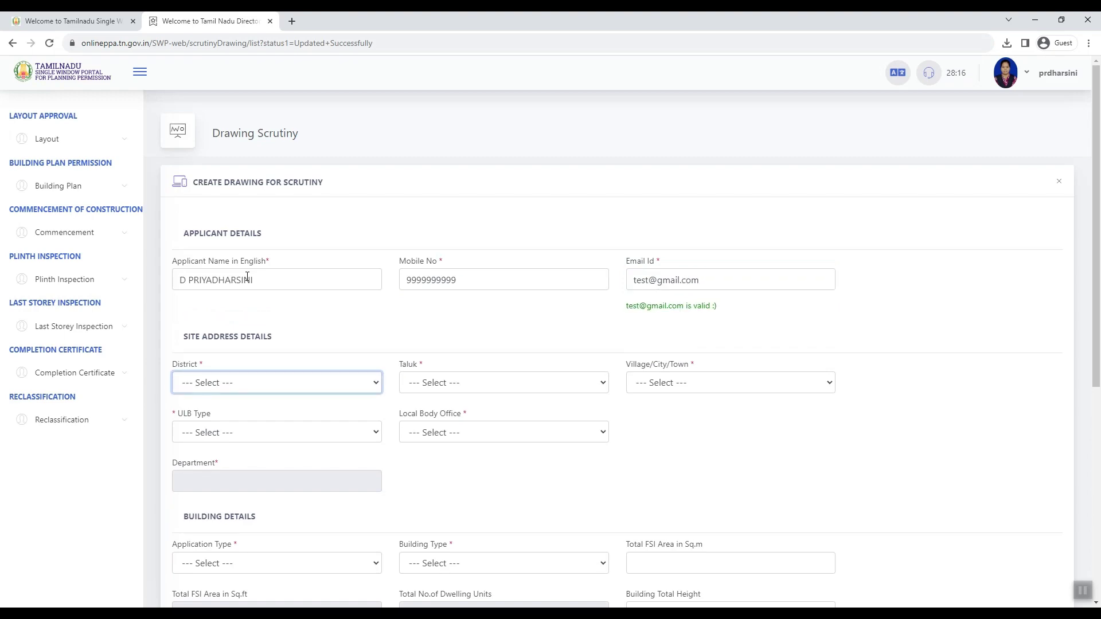
left_click(219, 383)
key("Down")
key("Down")
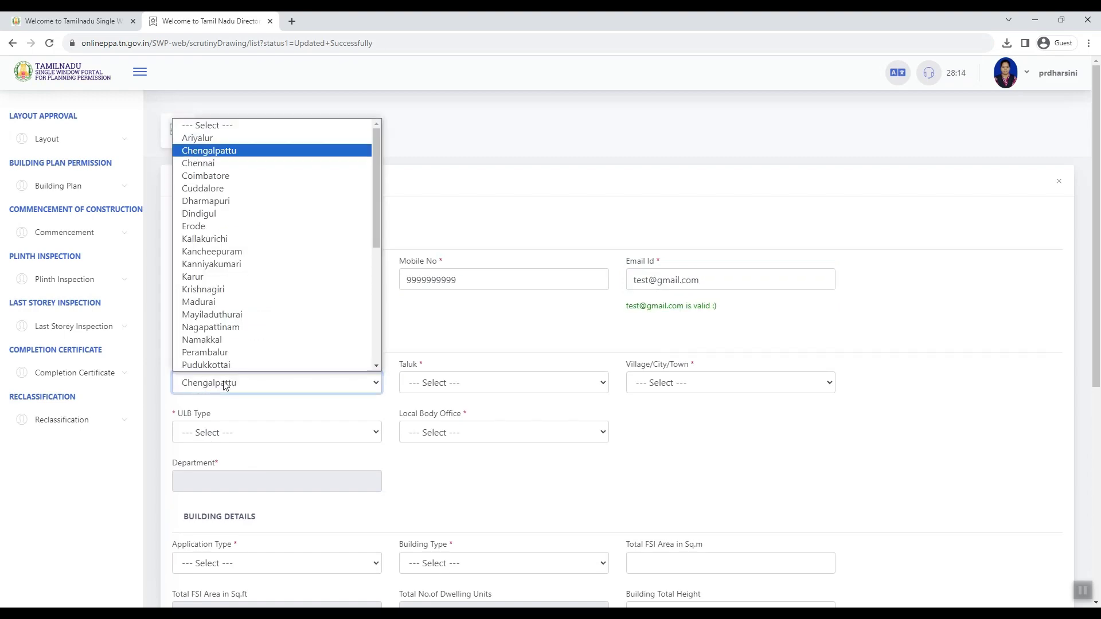
key("Return")
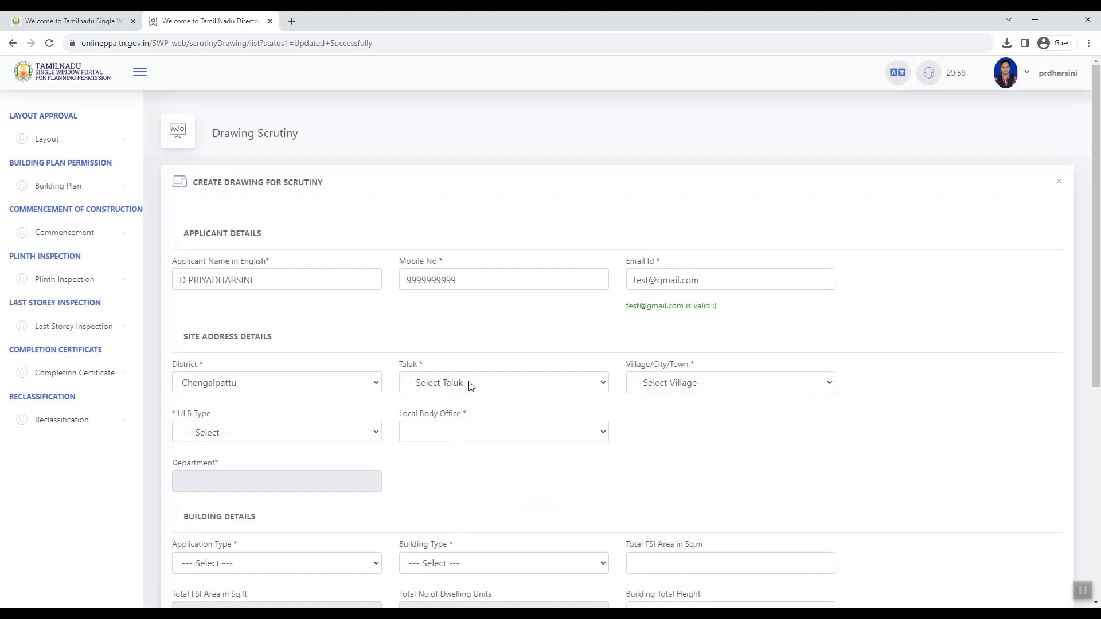
Step: Set taluk and village to Chengalpattu, local body to Corporation/Municipality, office Chengalpattu_Chengalpattu_Chengalpattu
left_click(473, 383)
left_click(465, 414)
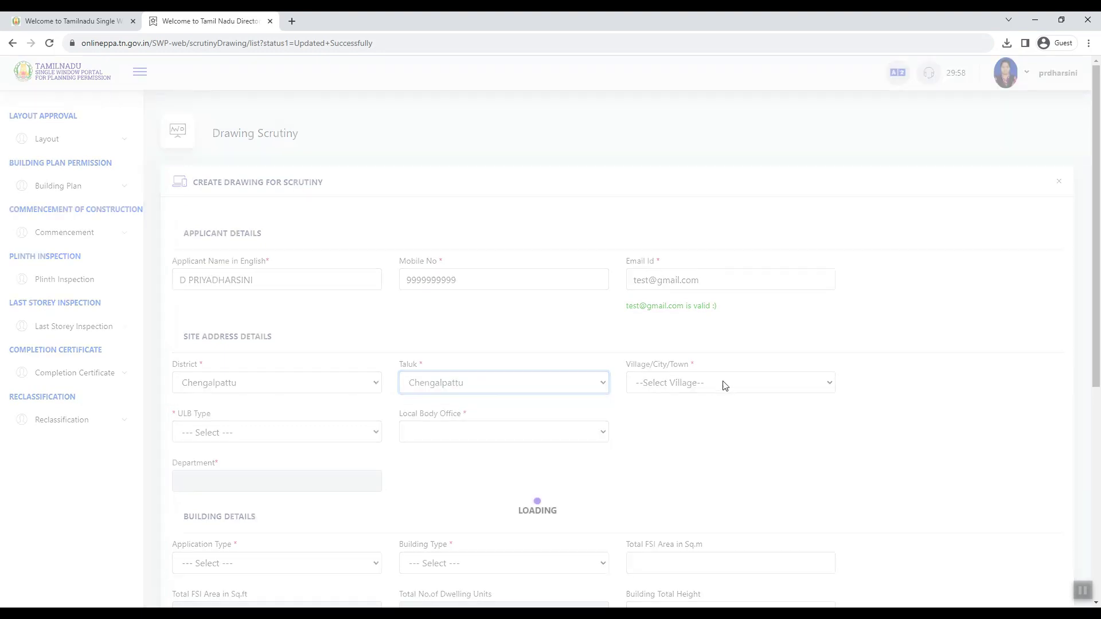
left_click(659, 381)
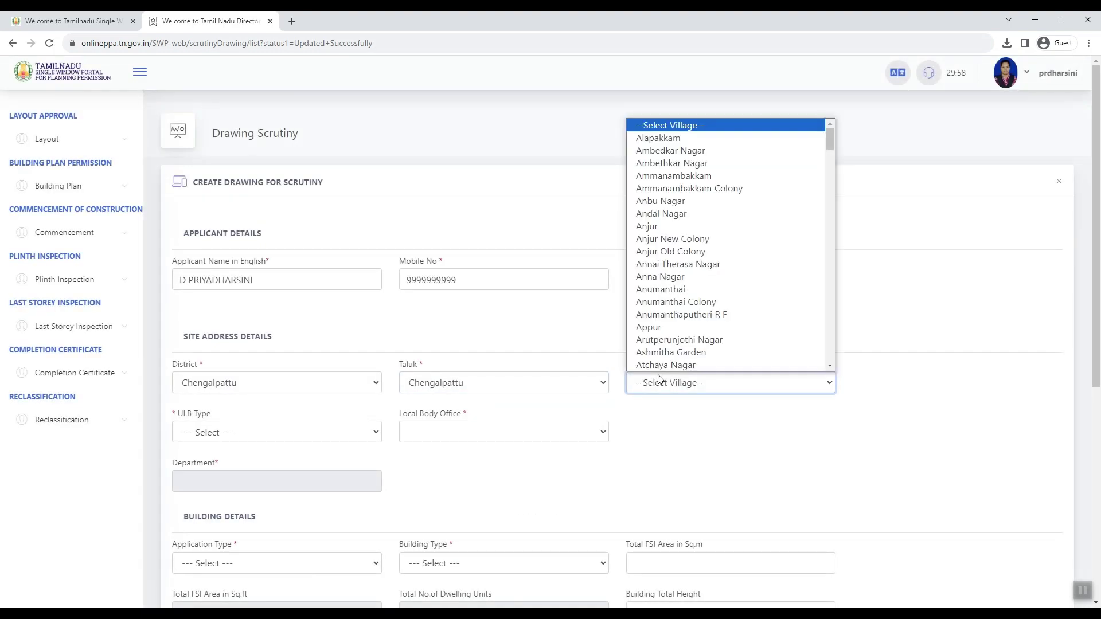
type("chengalpattu")
key("Return")
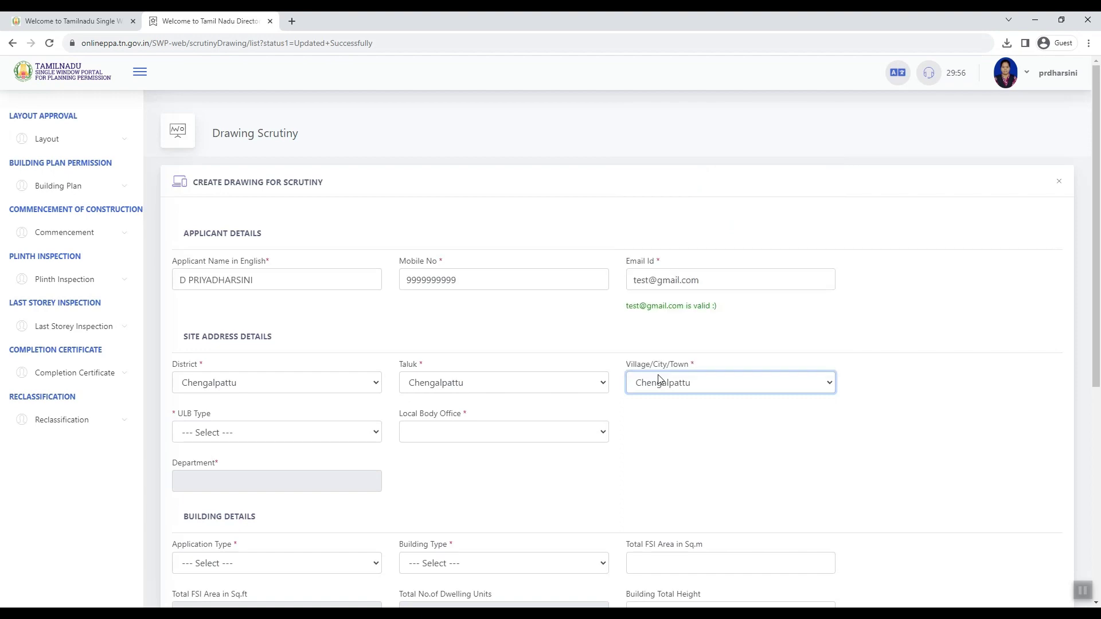
left_click(315, 432)
left_click(315, 459)
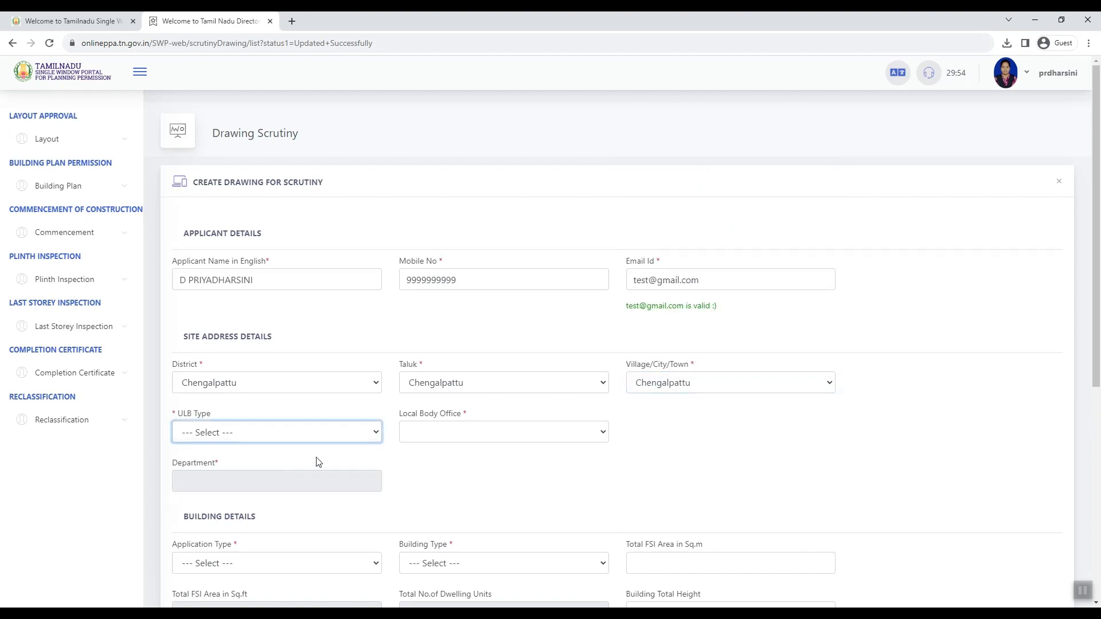
left_click(492, 432)
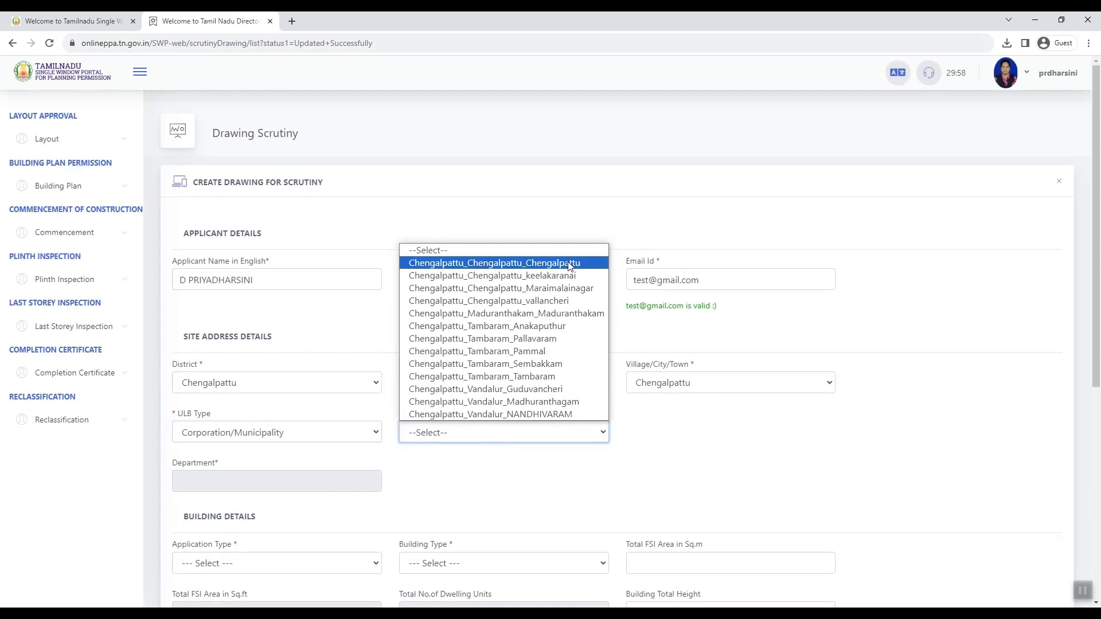
left_click(492, 263)
Step: Mark the application as New Construction with a Residential building type
scroll(413, 436, "down", 3)
left_click(262, 391)
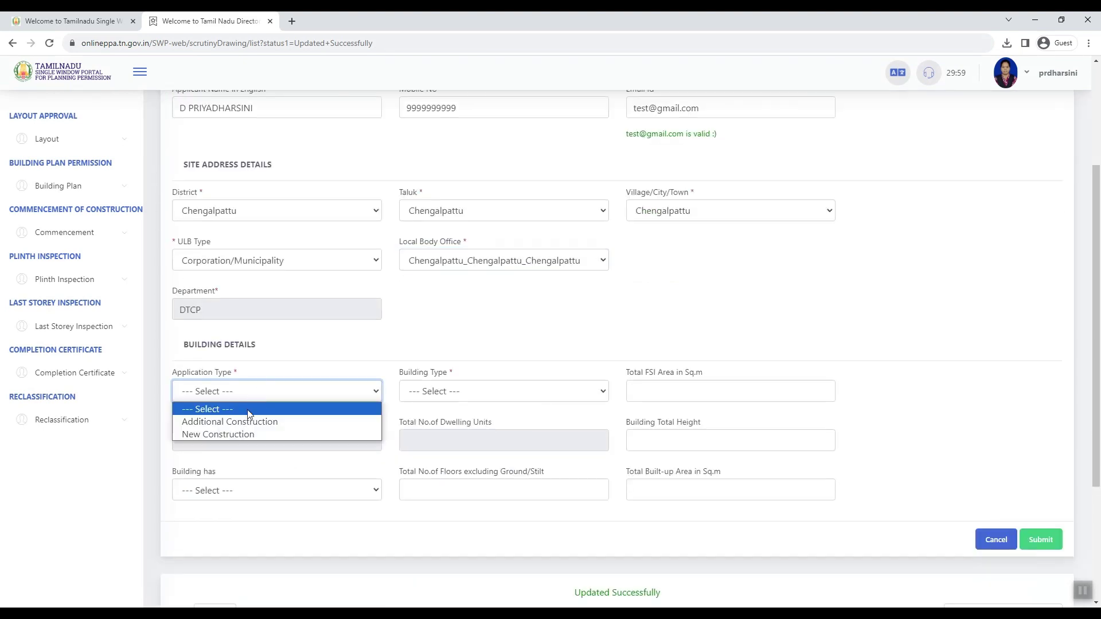
left_click(227, 435)
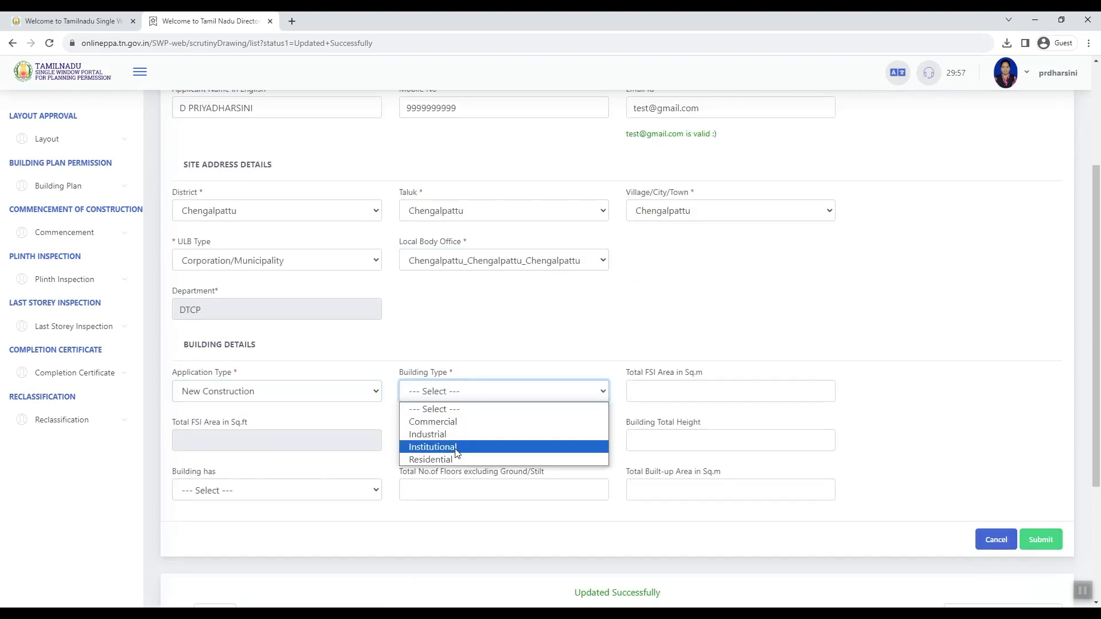
left_click(455, 460)
Step: Enter 85 sq.m FSI area, 1 unit, 6.5 height, Ground Floor, 0 floors, 85 built-up area; submit
left_click(662, 394)
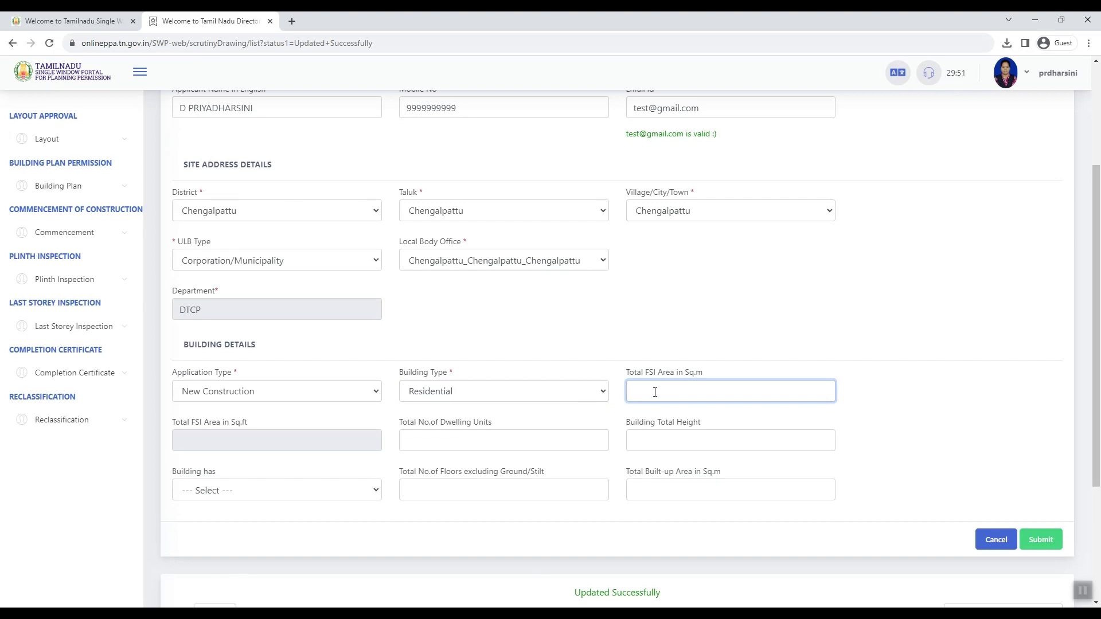
left_click(442, 435)
type("1")
key("Tab")
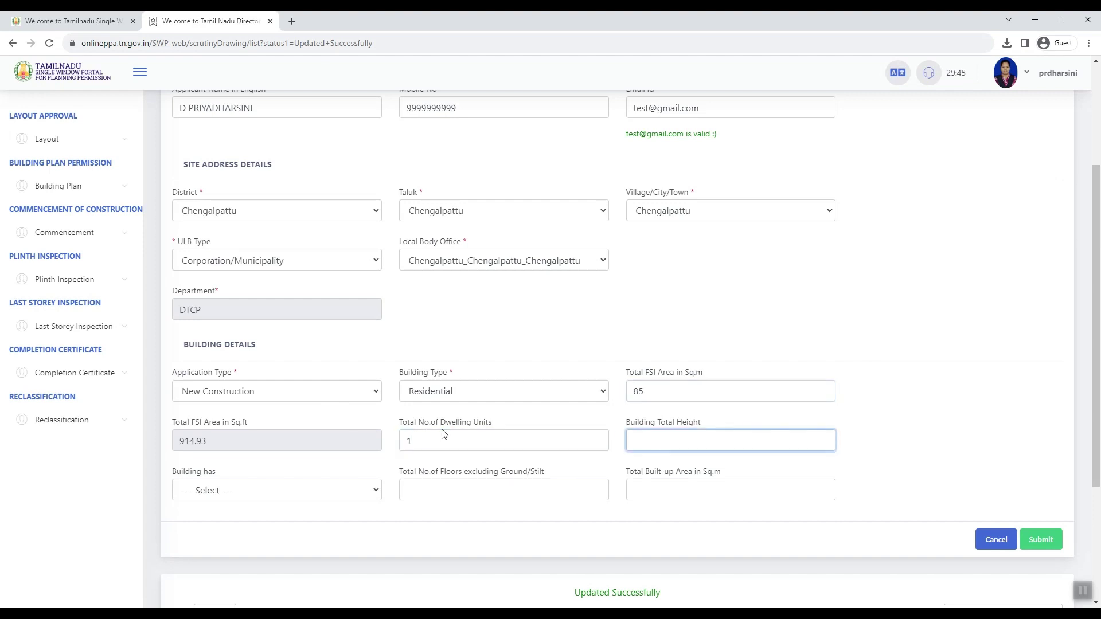
key("Tab")
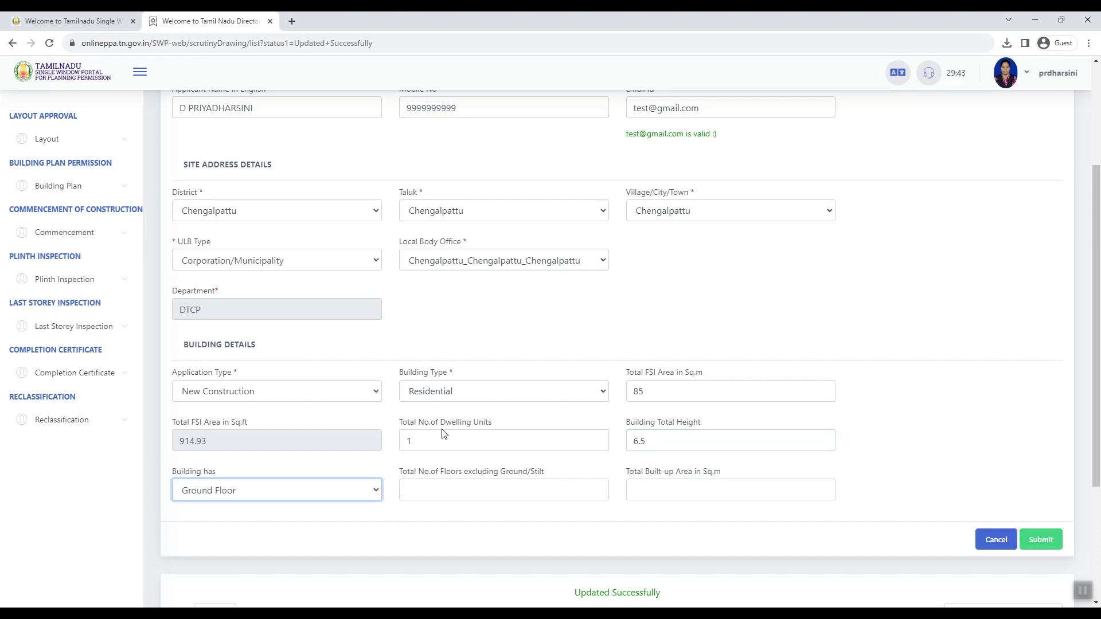
key("Tab")
type("0")
key("Tab")
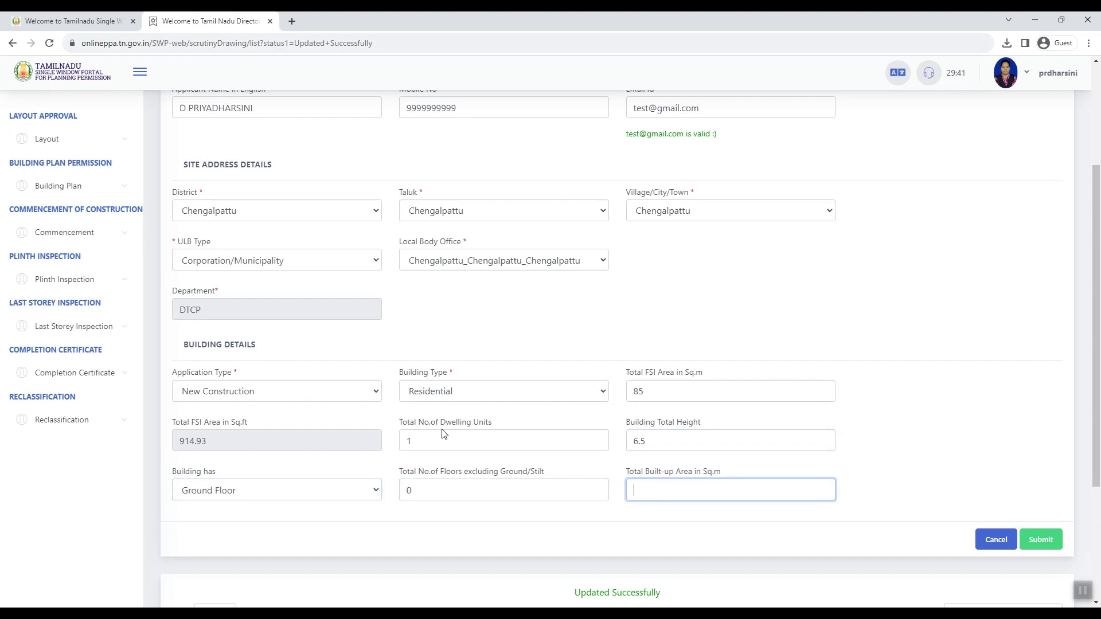
left_click(1041, 539)
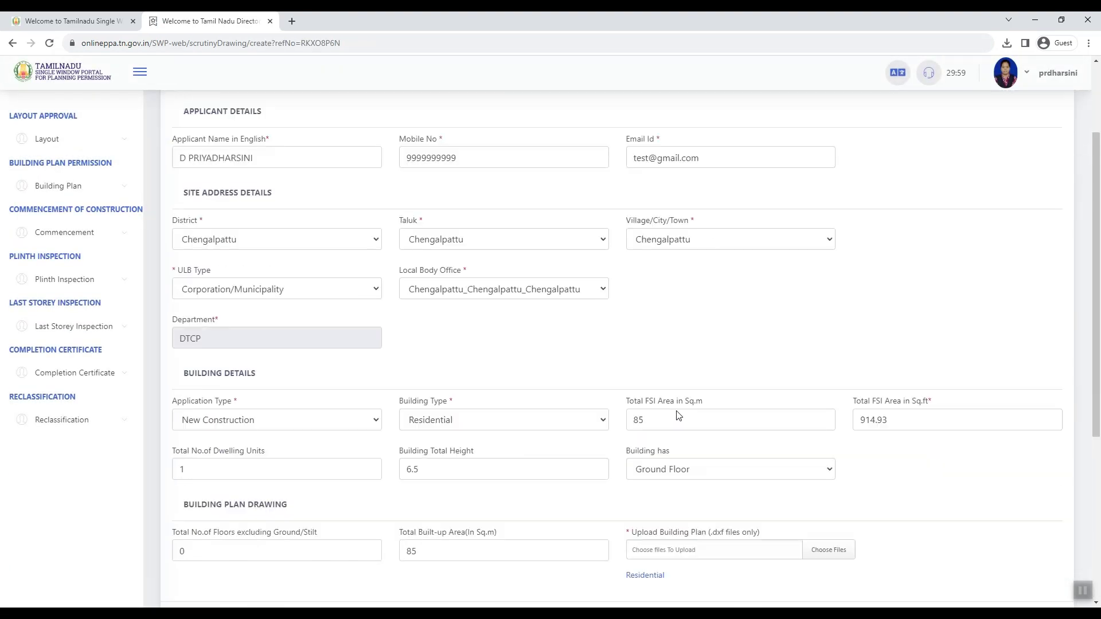
Step: Upload test 2.dxf from the Open dialog as the building plan and submit
scroll(678, 415, "down", 2)
left_click(810, 445)
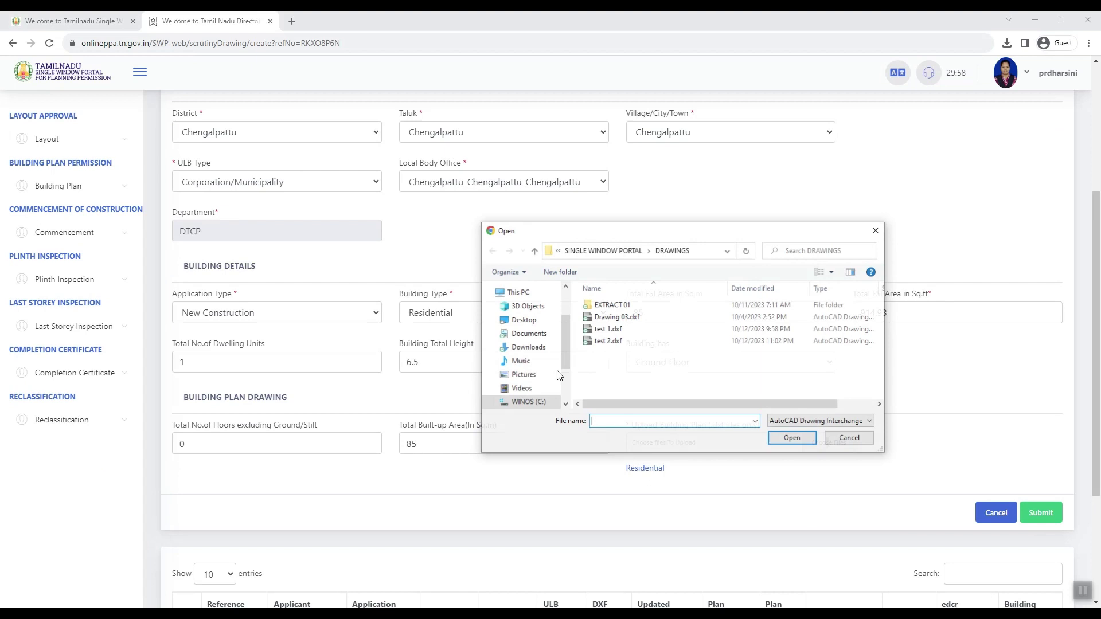
double_click(609, 341)
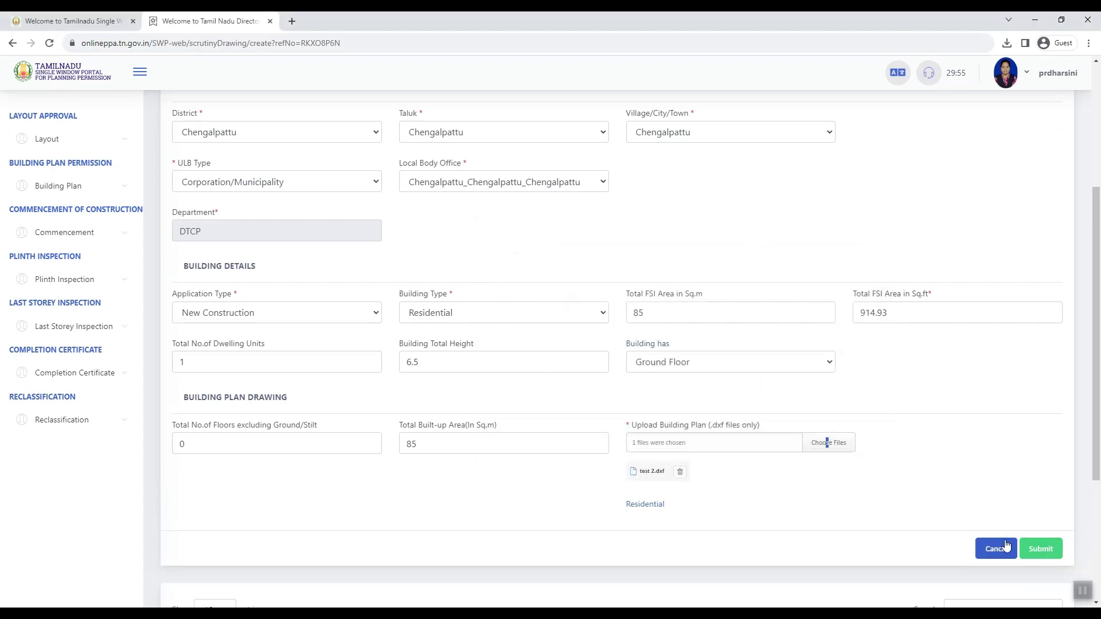
left_click(1039, 548)
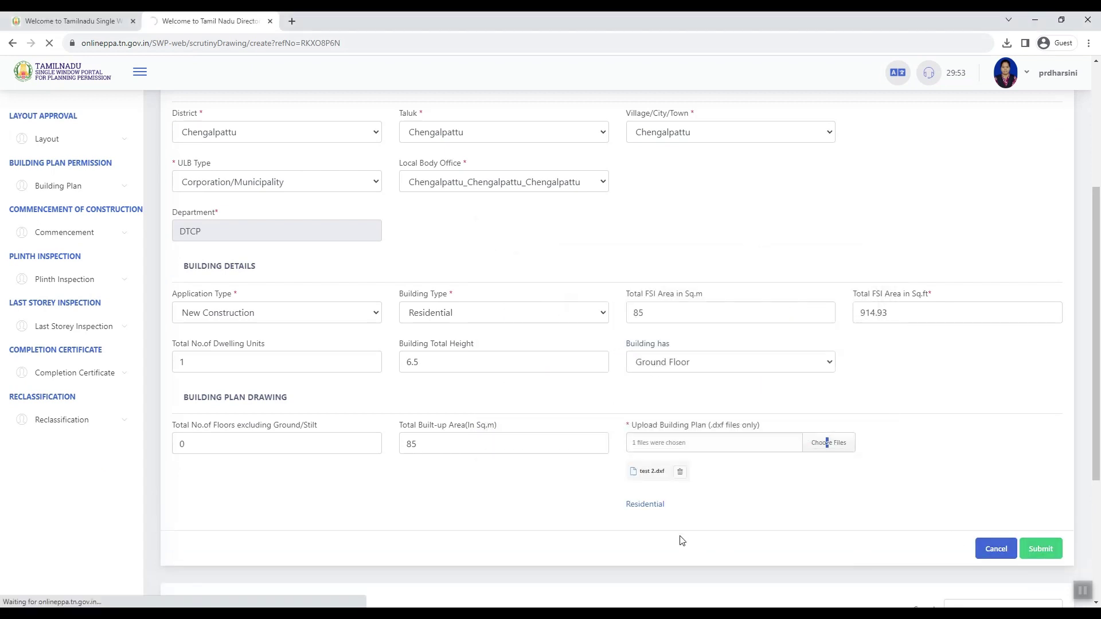
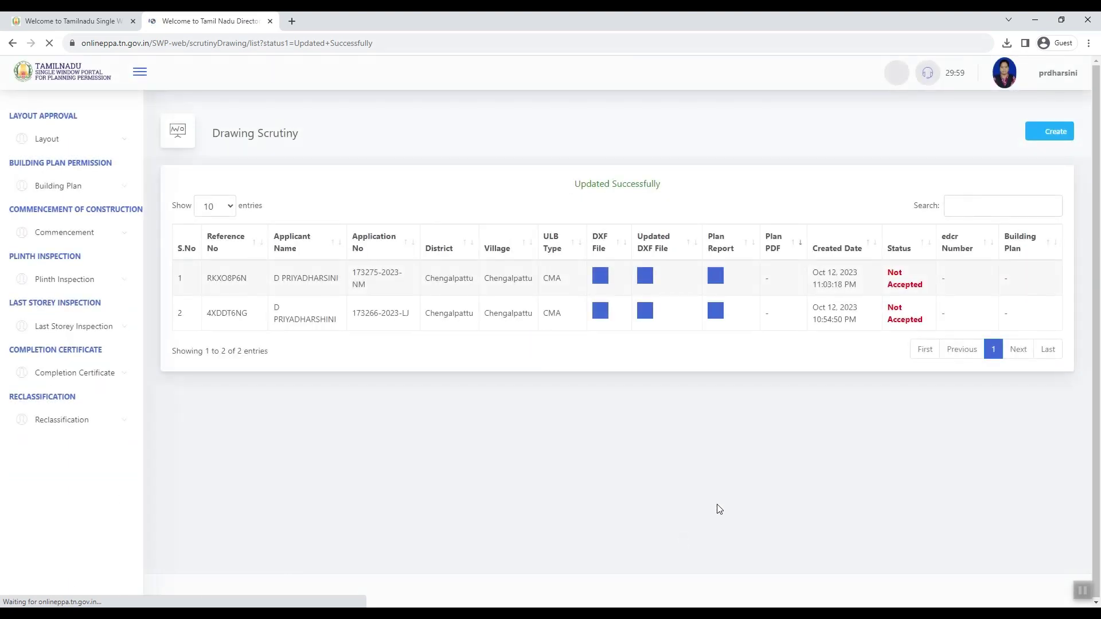
Step: Save the row-1 plan scrutiny report PDF to Downloads and open it
left_click(715, 276)
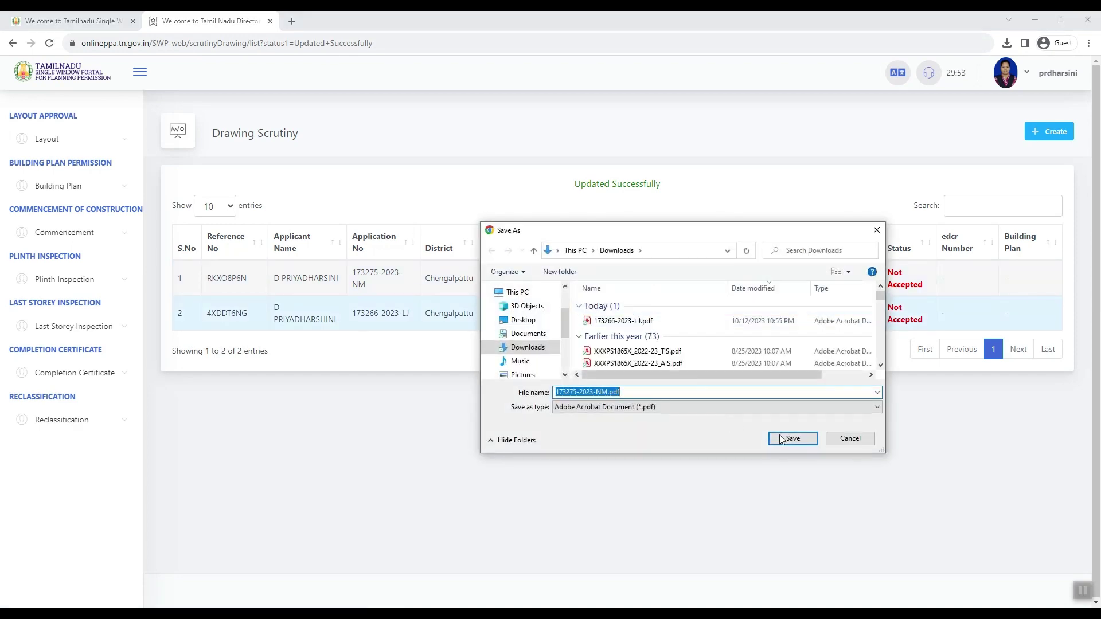
left_click(792, 438)
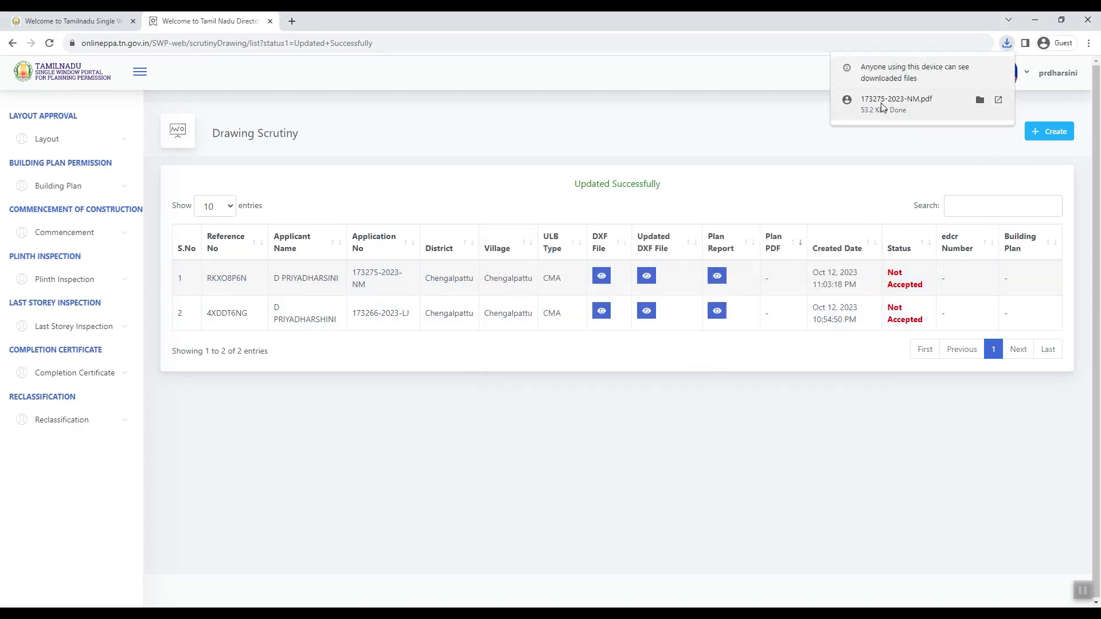
left_click(866, 109)
scroll(497, 282, "down", 5)
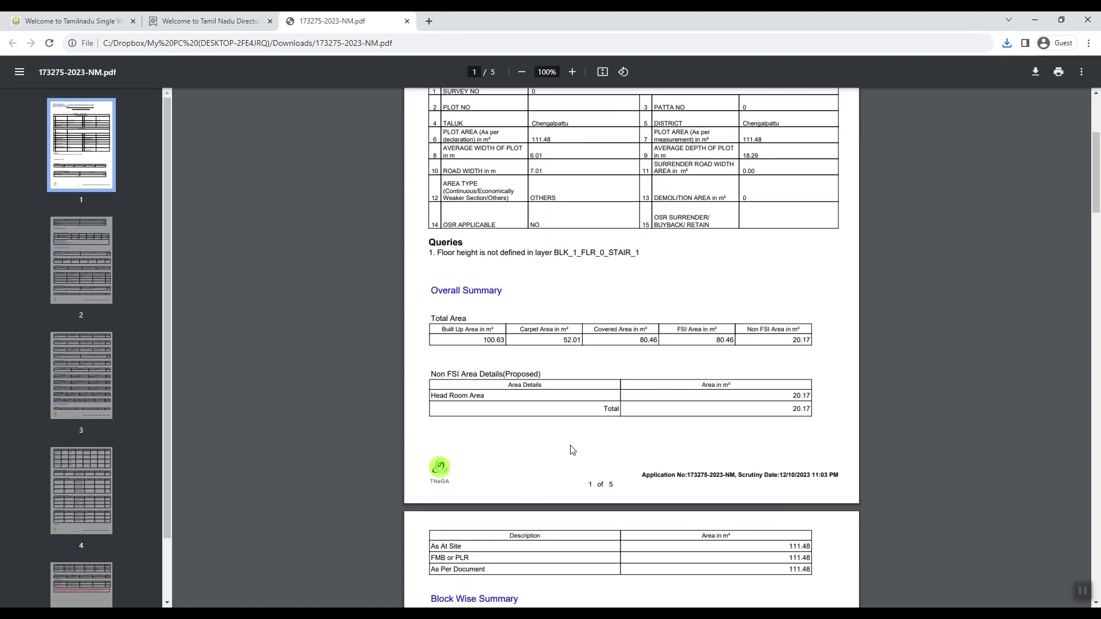
Step: Check the BLK_1_FLR_0_STAIR_1 floor-height query against the layer reference sheet, then bring up test 2.dxf
key("alt+Tab")
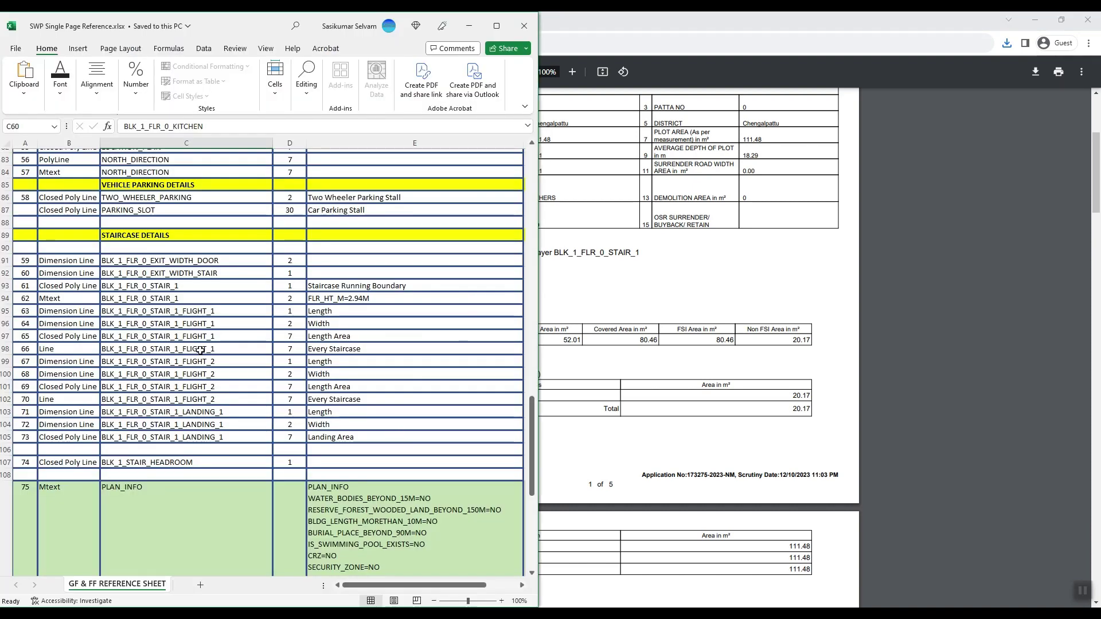
scroll(160, 372, "down", 1)
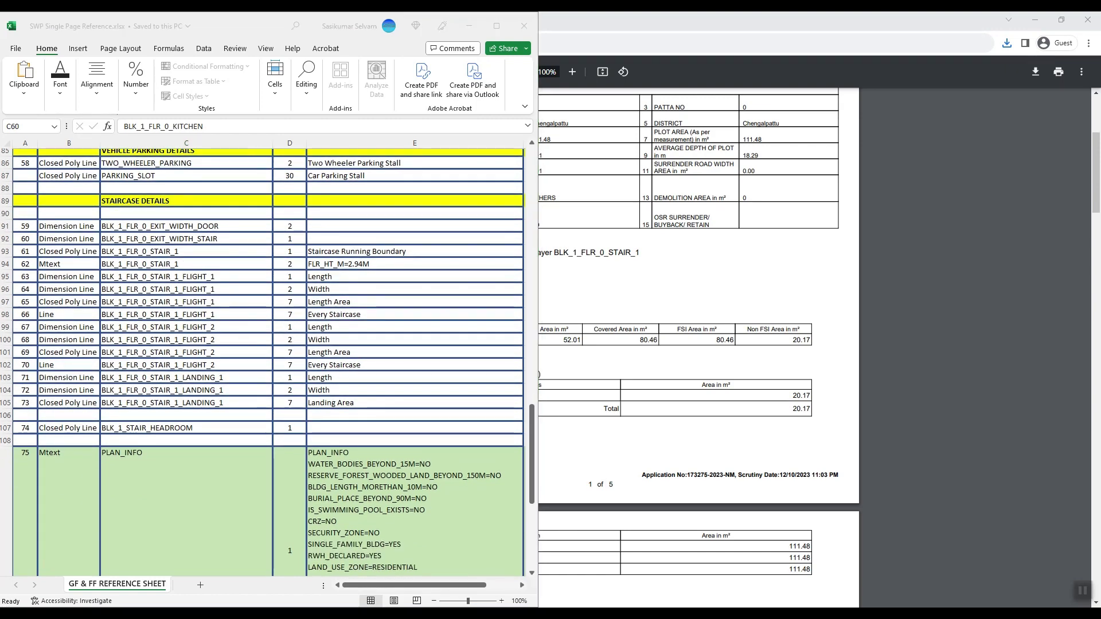
key("alt+Tab")
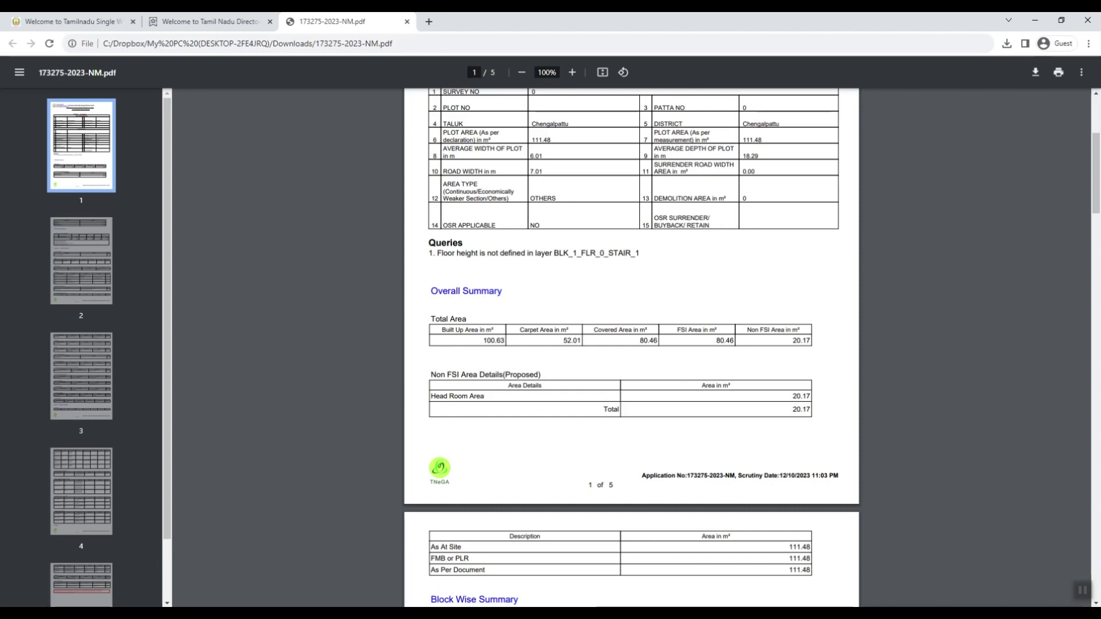
key("alt+Tab")
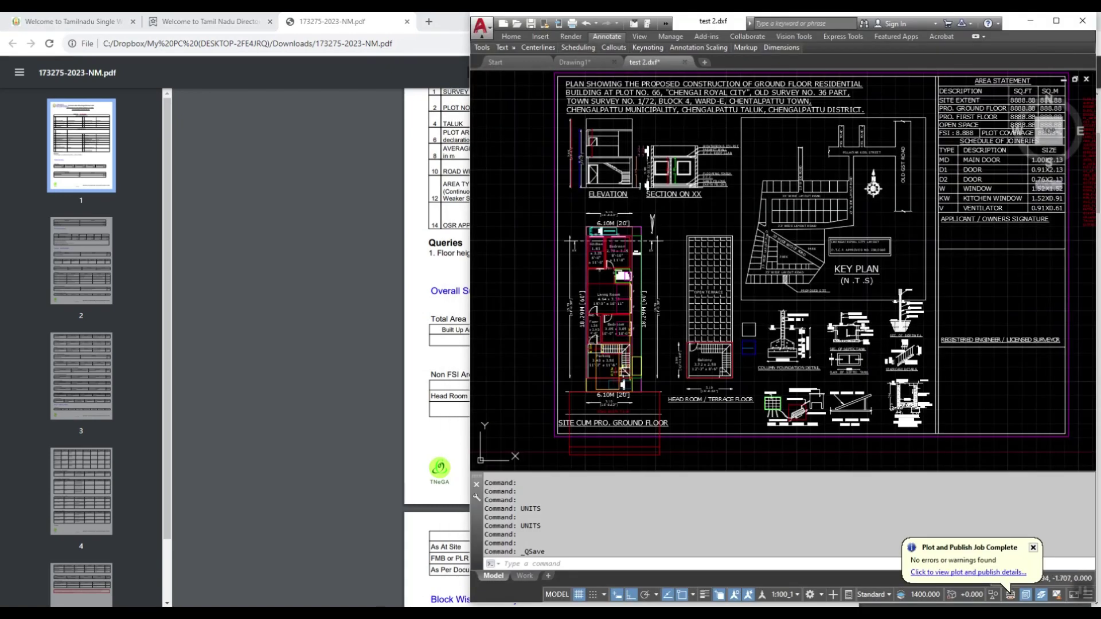
Step: Copy the FLR_HT_M=2.94M value from Excel cell E94
key("alt+Tab")
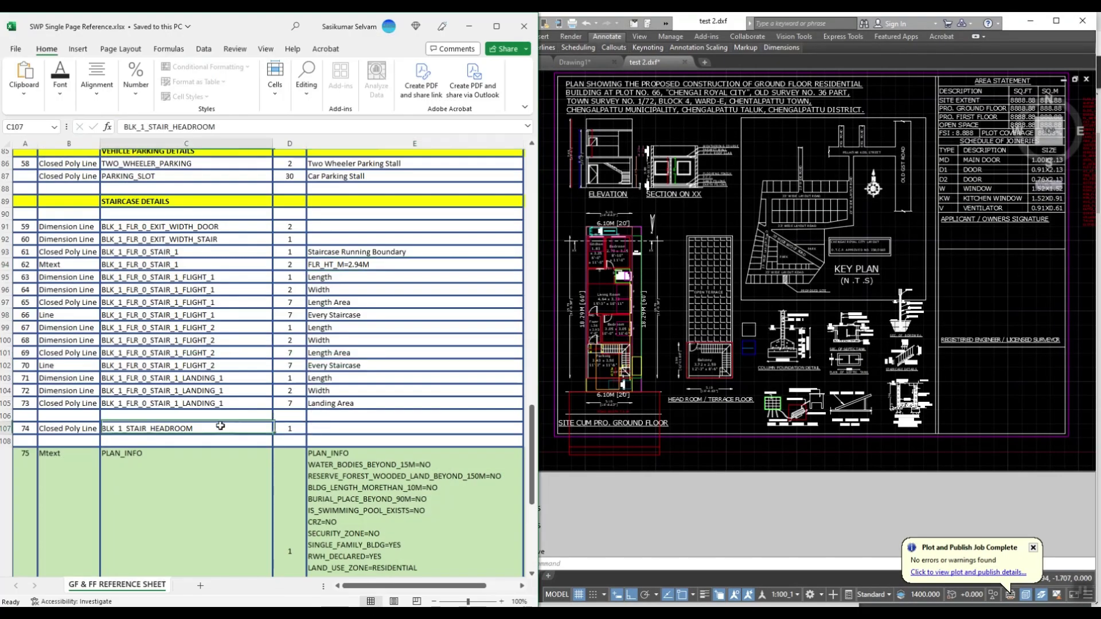
scroll(220, 427, "up", 2)
key("F2")
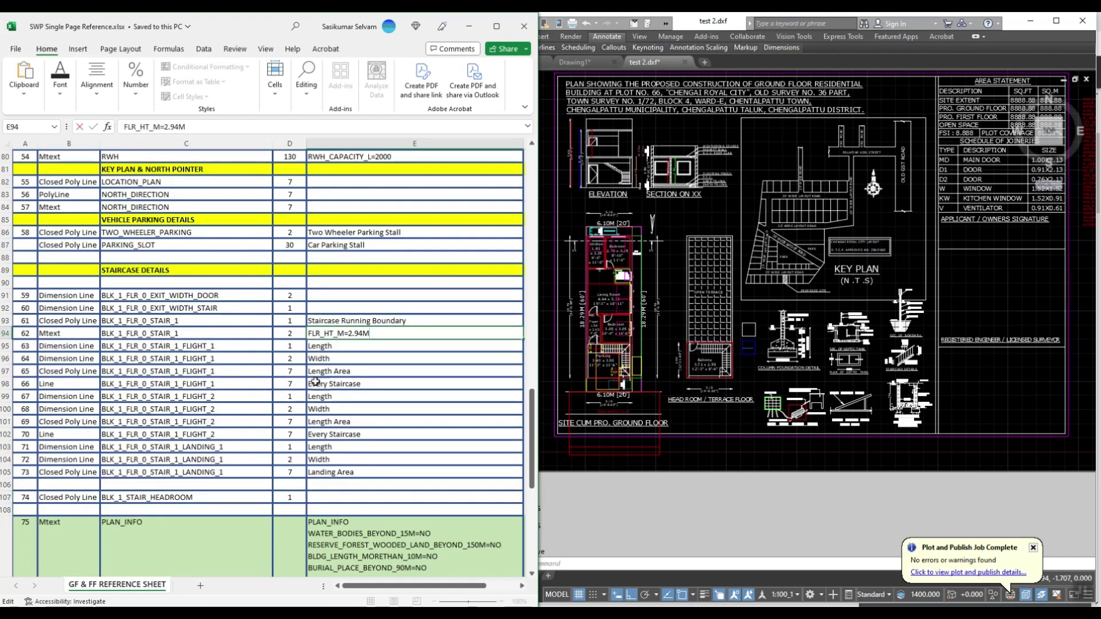
key("shift+Home")
key("ctrl+c")
key("Escape")
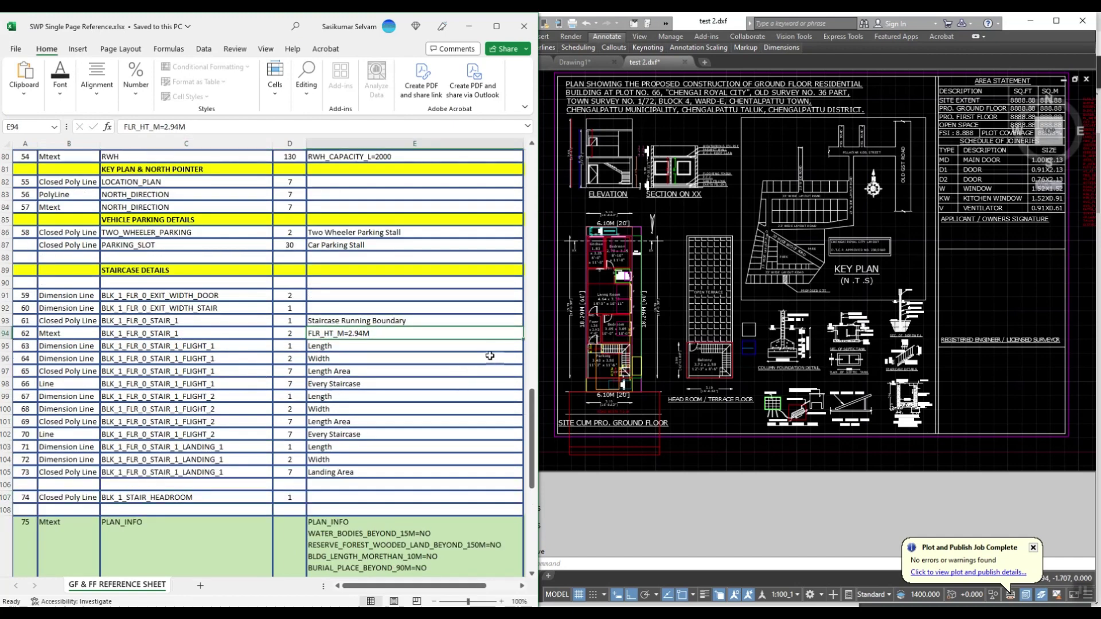
Step: Copy the GD door label to a spot above the staircase
left_click(635, 397)
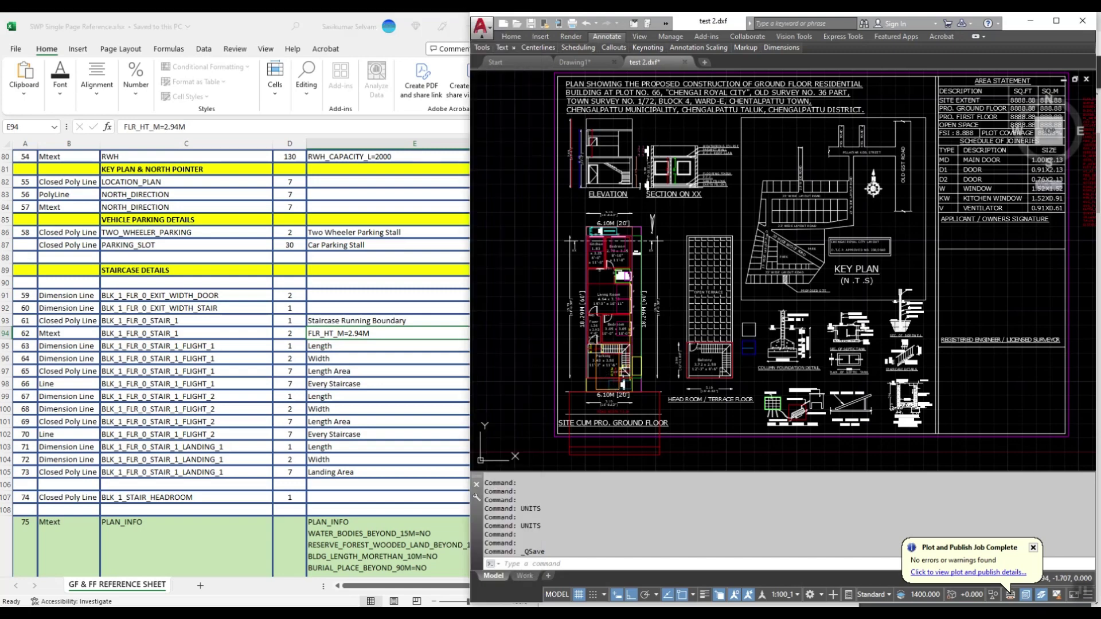
scroll(635, 397, "up", 6)
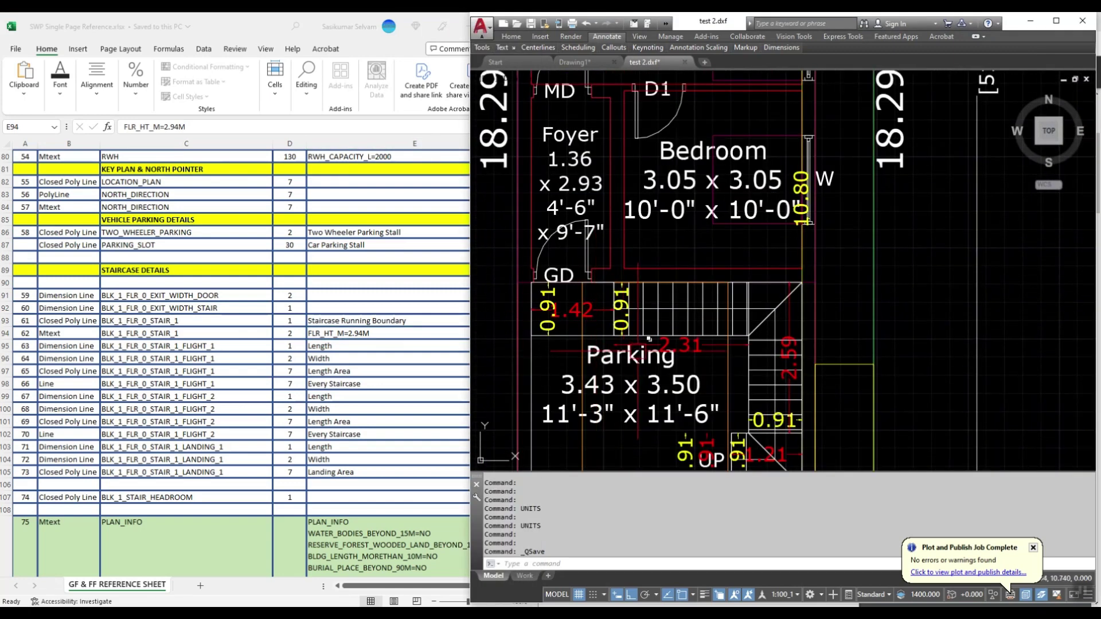
scroll(529, 291, "up", 2)
scroll(556, 263, "down", 2)
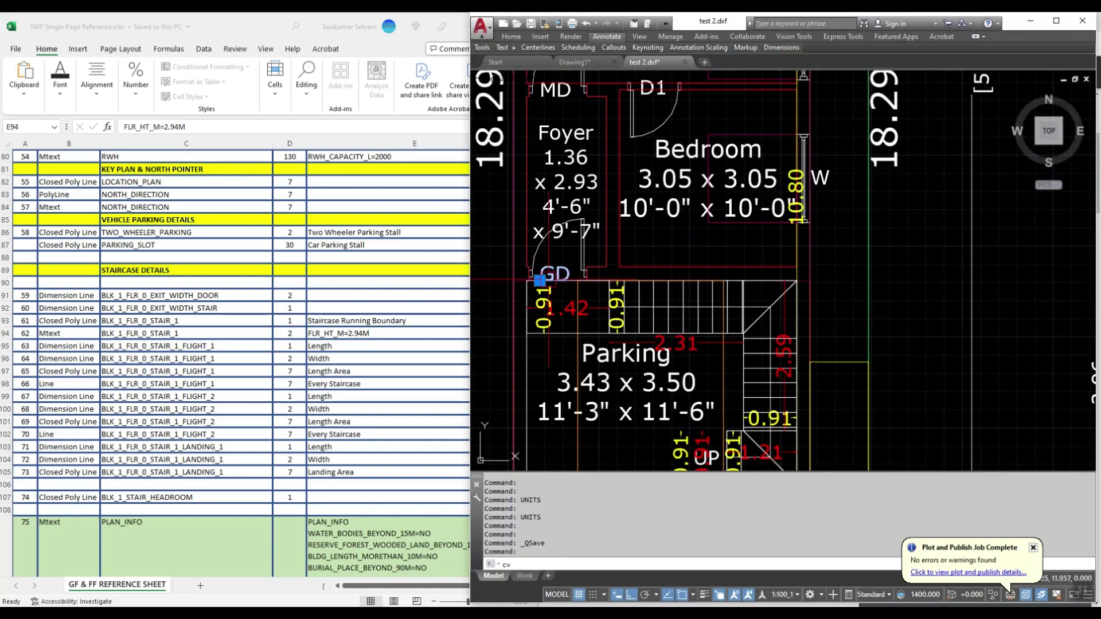
type("cv")
key("Escape")
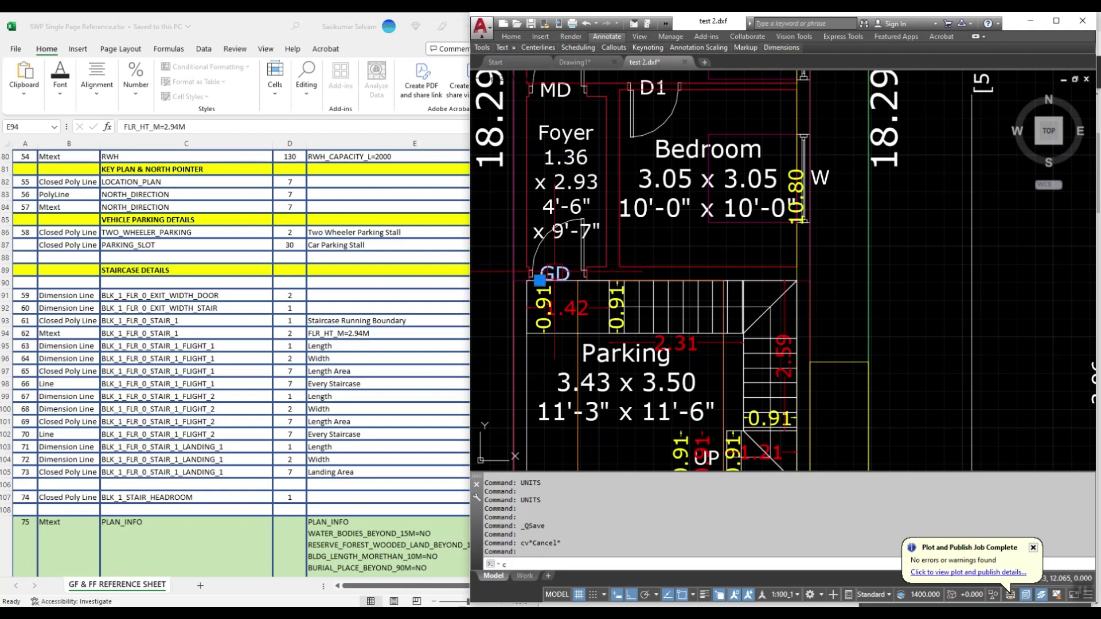
type("co")
key("Return")
left_click(539, 280)
left_click(645, 261)
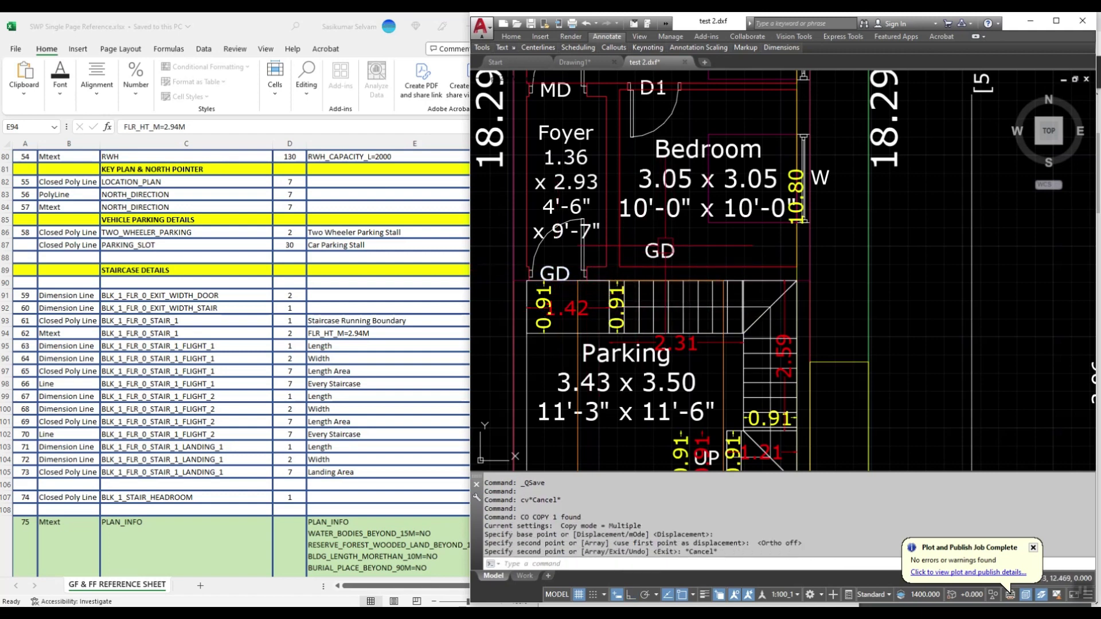
key("Escape")
Step: Change the copied label's text to FLR_HT_M=2.94M
double_click(660, 252)
key("ctrl+v")
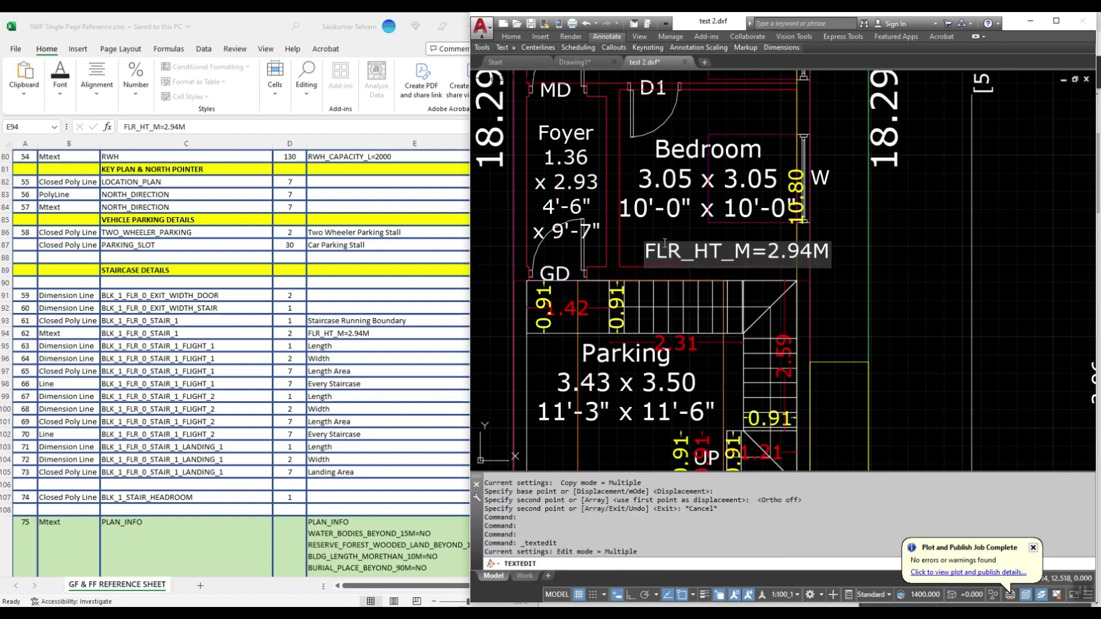
key("Return")
key("Escape")
Step: Convert the FLR_HT_M=2.94M label to multiline text with TXT2MTXT
left_click(663, 252)
right_click(662, 253)
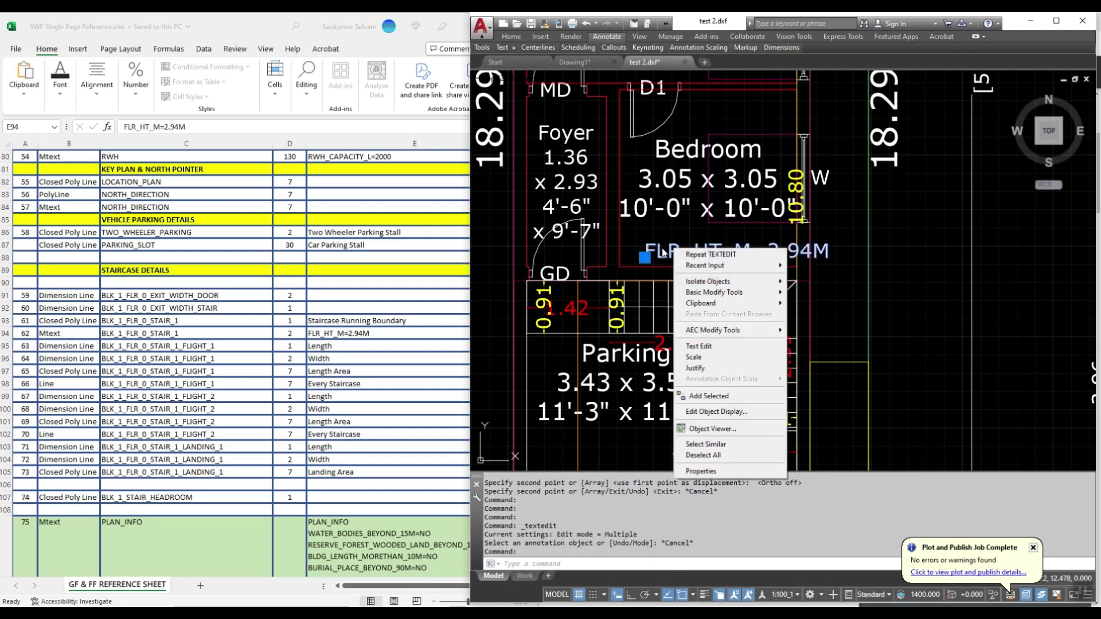
key("Escape")
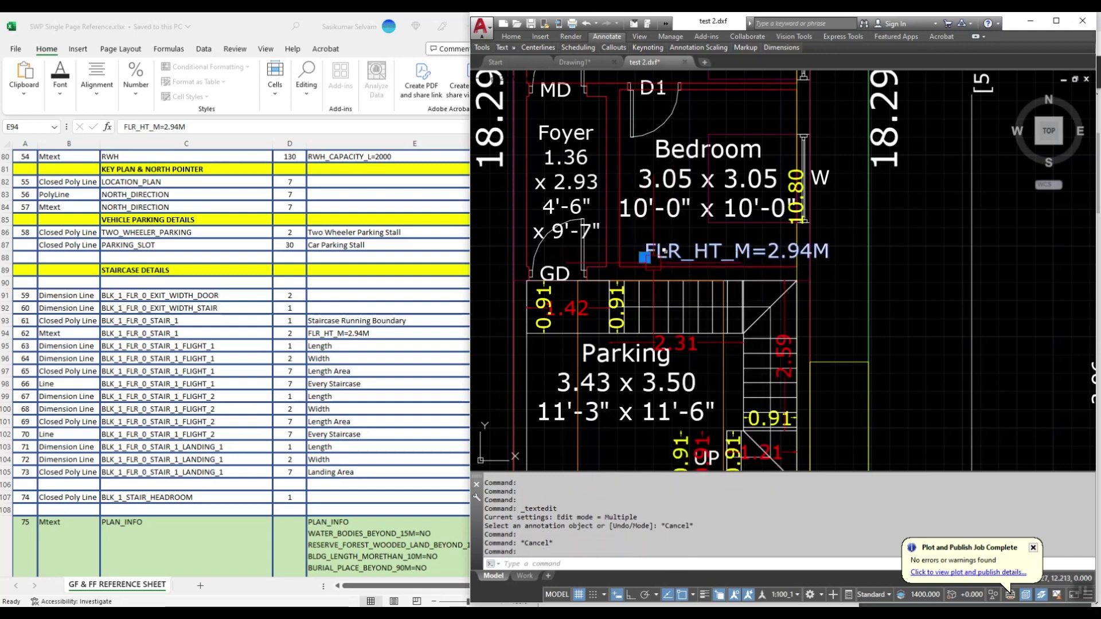
type("txt2mtxt")
key("Return")
key("Escape")
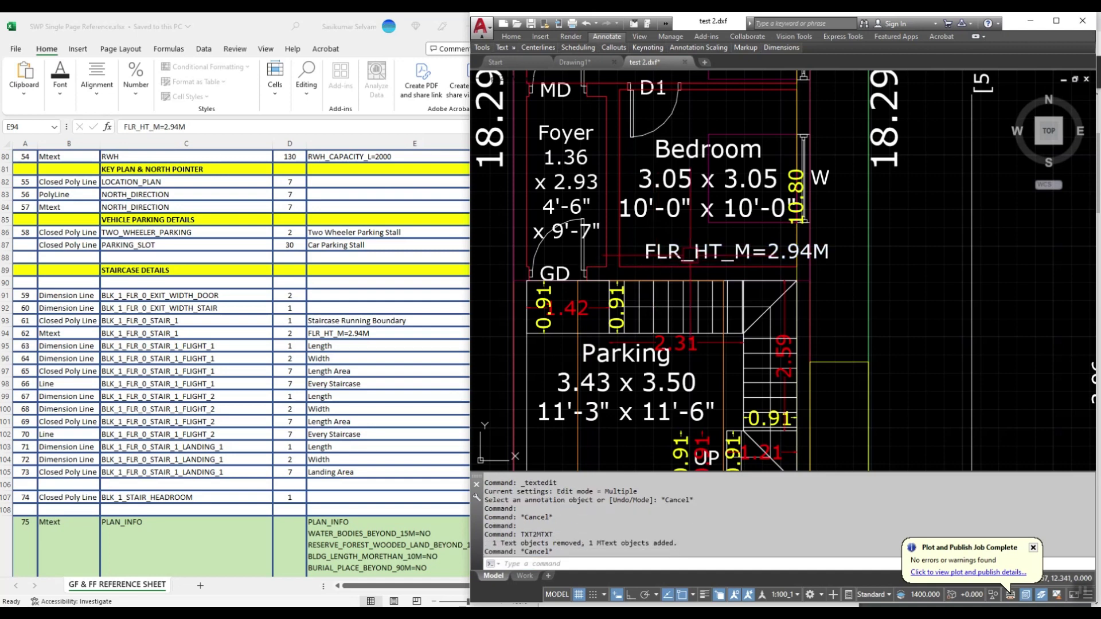
Step: Review the label's Layer list in Properties, confirming no BLK_1_FLR_0_STAIR_1 layer exists
left_click(679, 252)
right_click(678, 255)
left_click(705, 474)
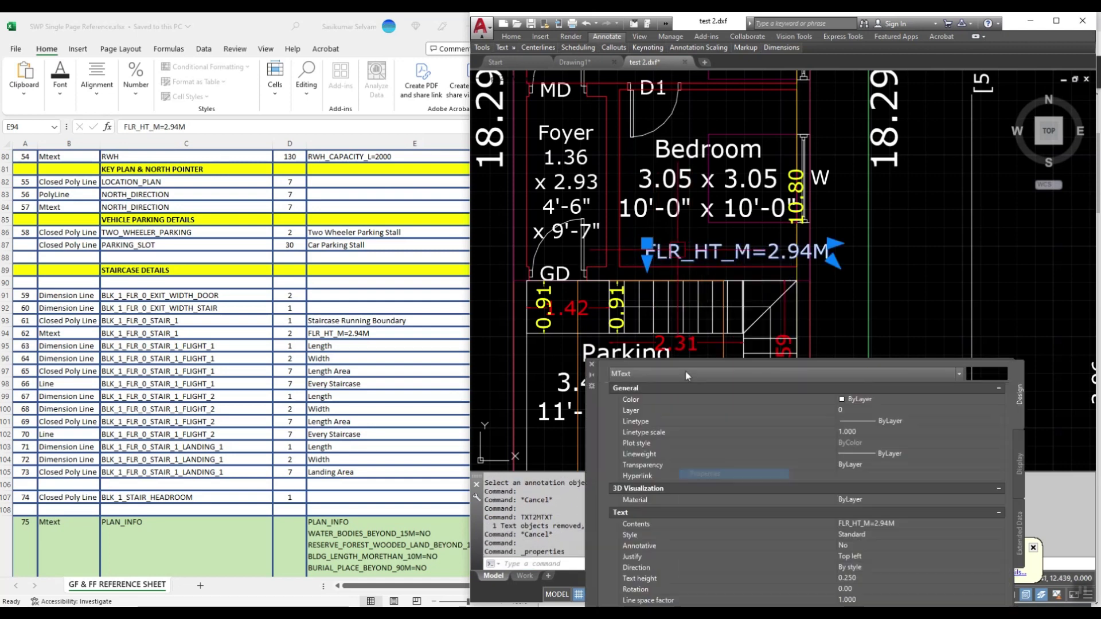
left_click(870, 410)
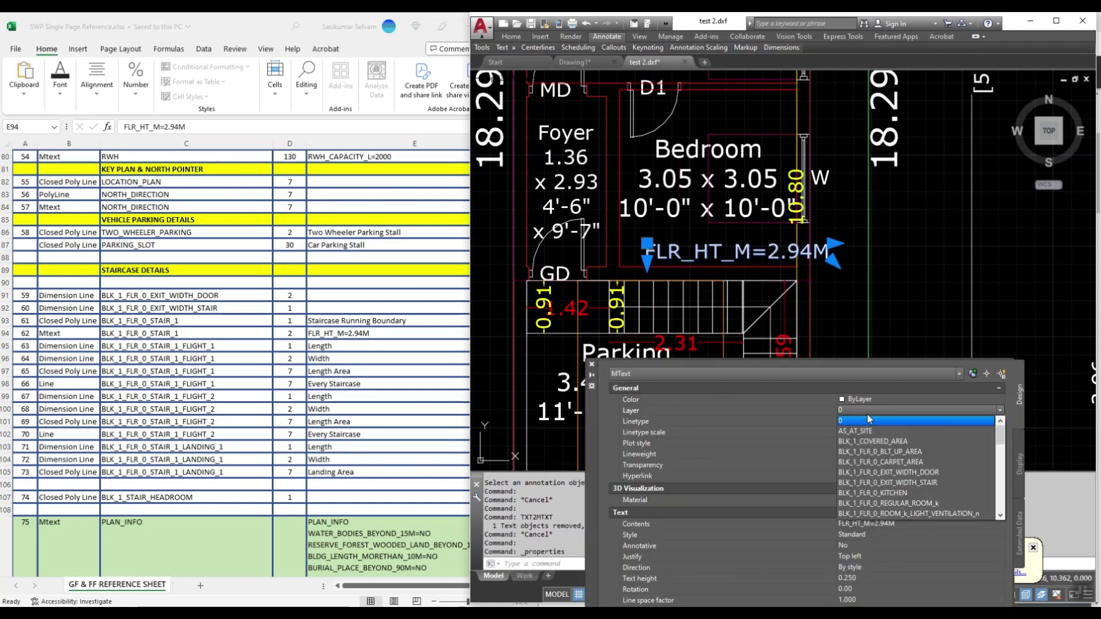
scroll(910, 465, "down", 8)
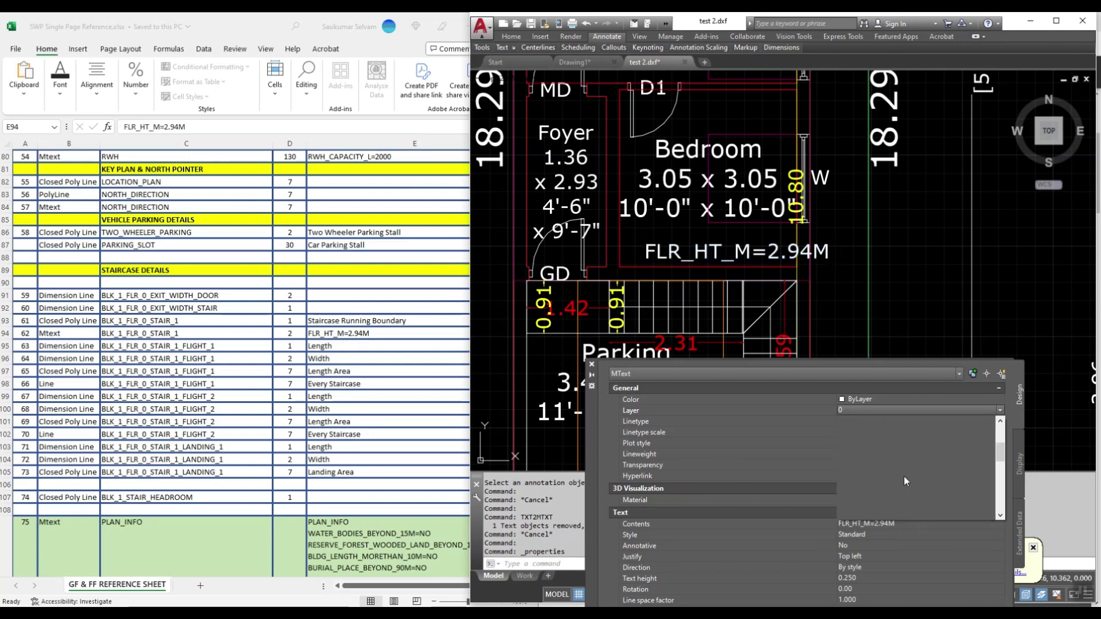
scroll(920, 494, "down", 1)
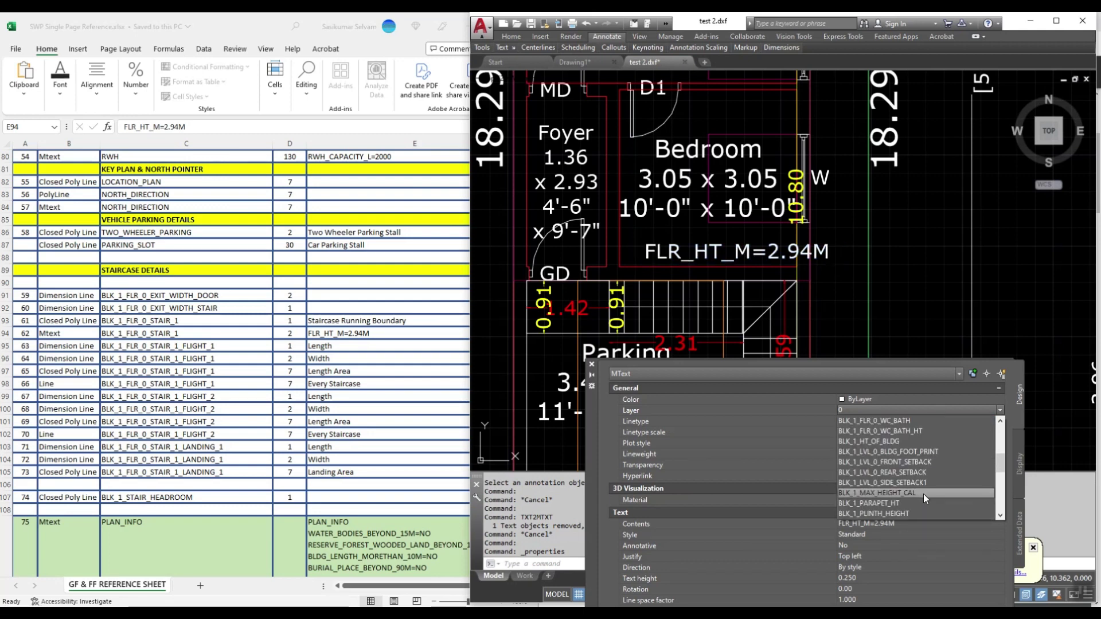
scroll(919, 493, "up", 1)
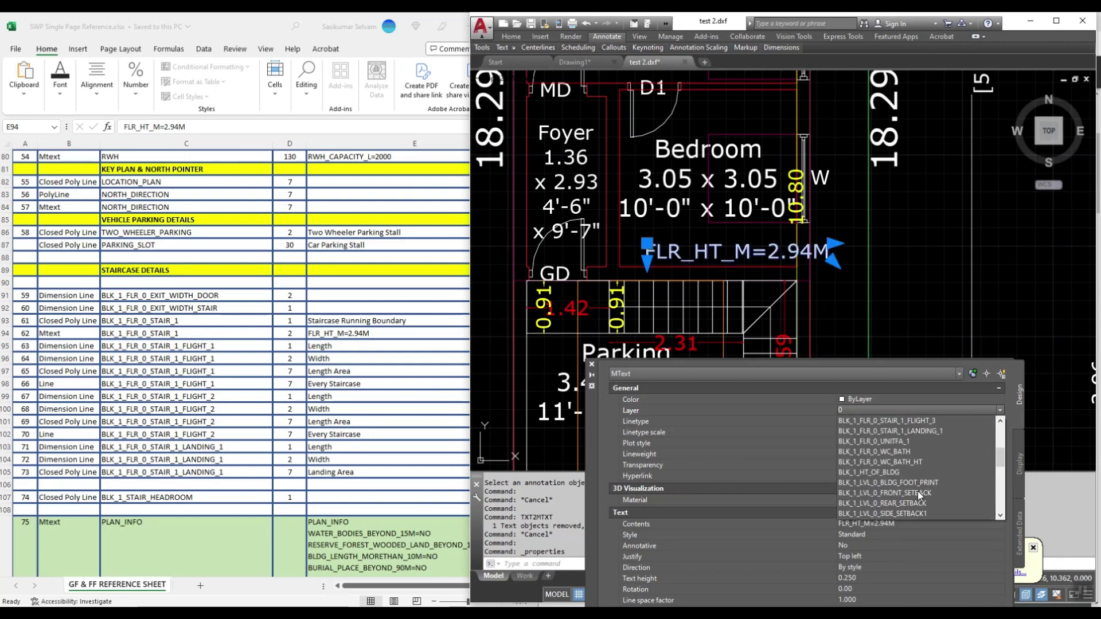
scroll(918, 489, "up", 2)
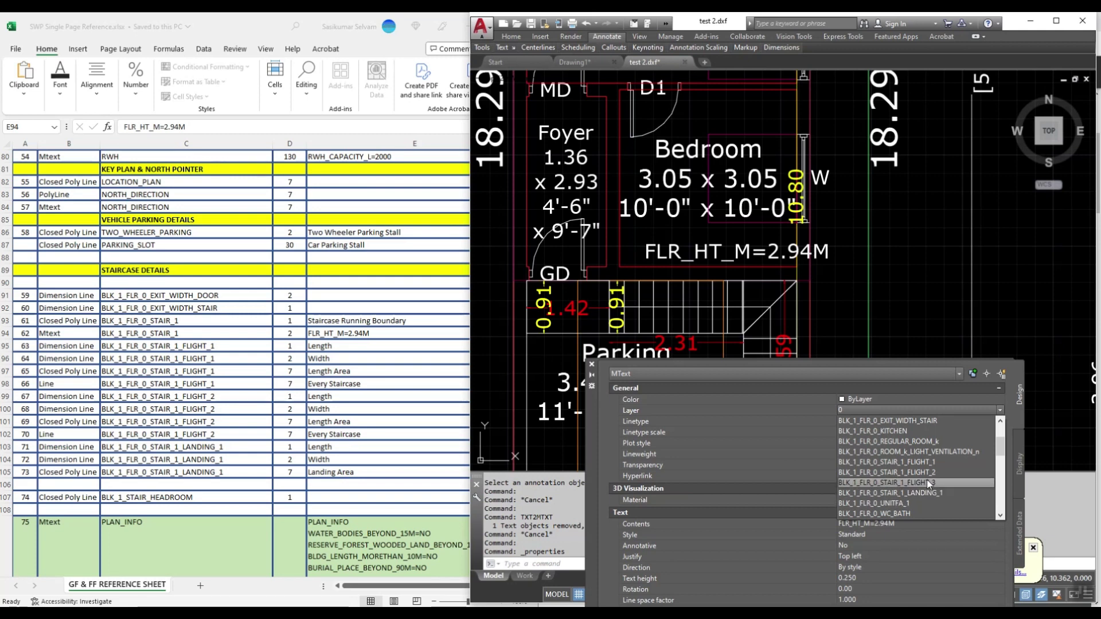
key("Down")
key("Down")
key("Down")
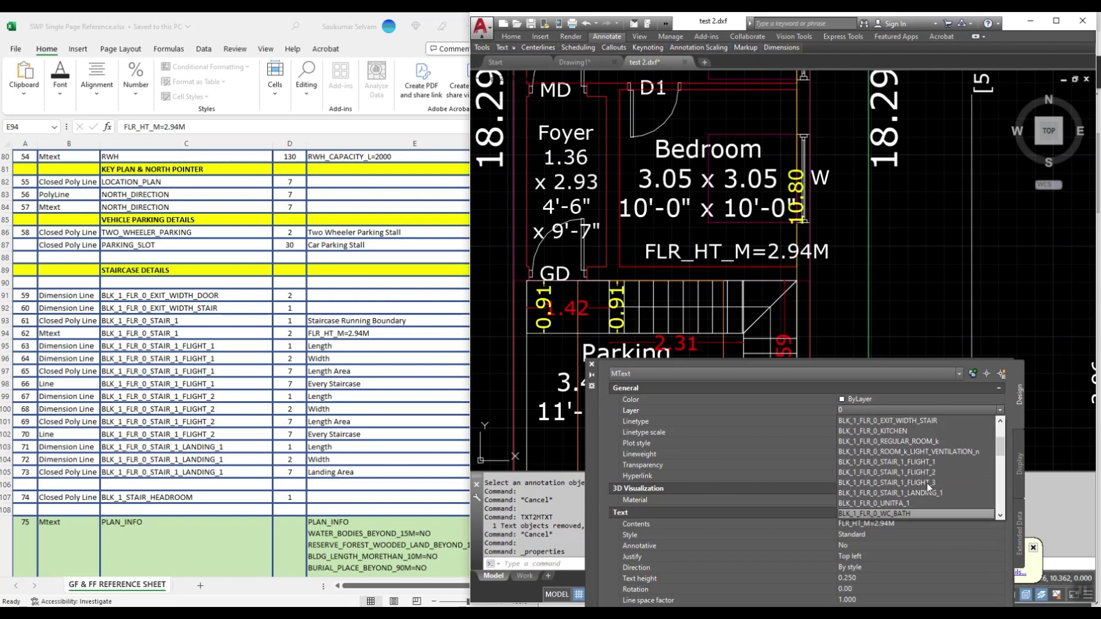
key("Home")
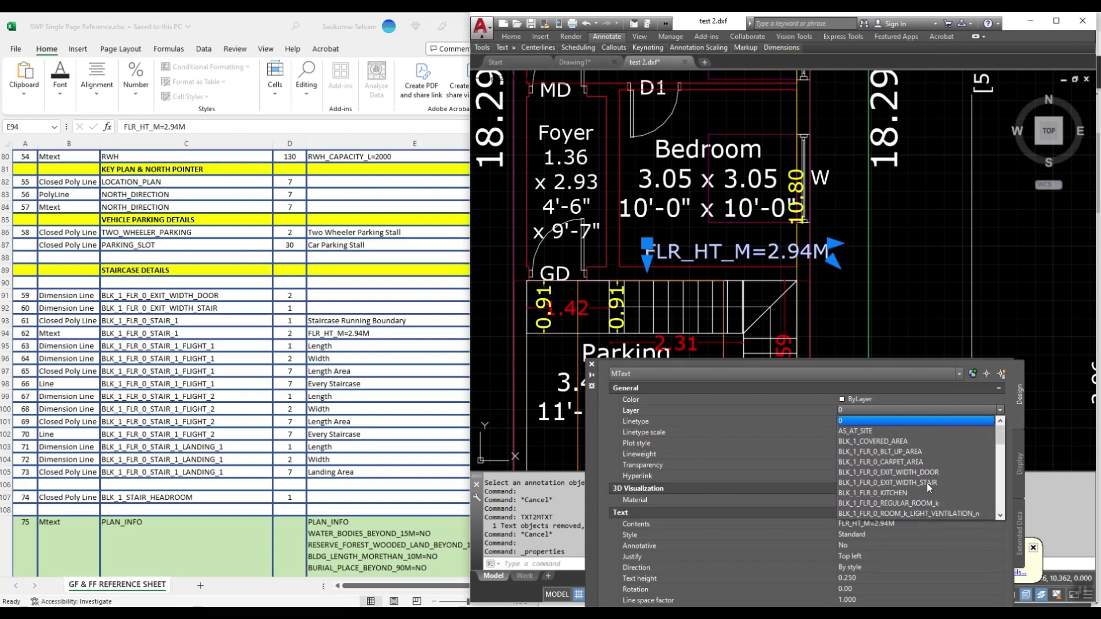
scroll(913, 470, "down", 2)
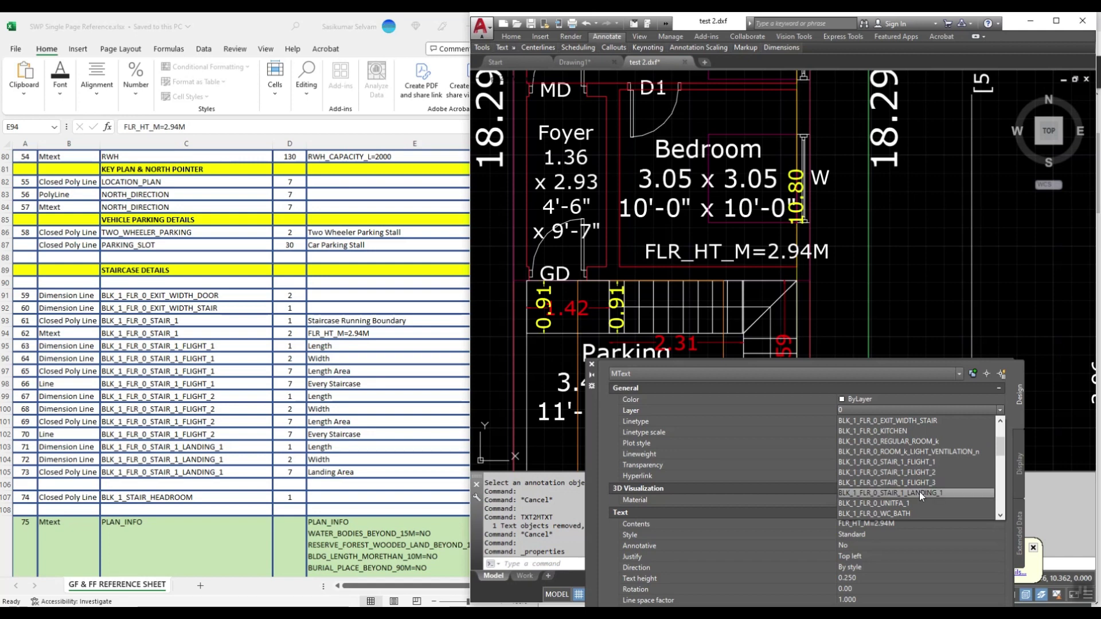
key("Escape")
key("Escape")
Step: Copy the layer name BLK_1_FLR_0_STAIR_1 from Excel cell C94
left_click(172, 333)
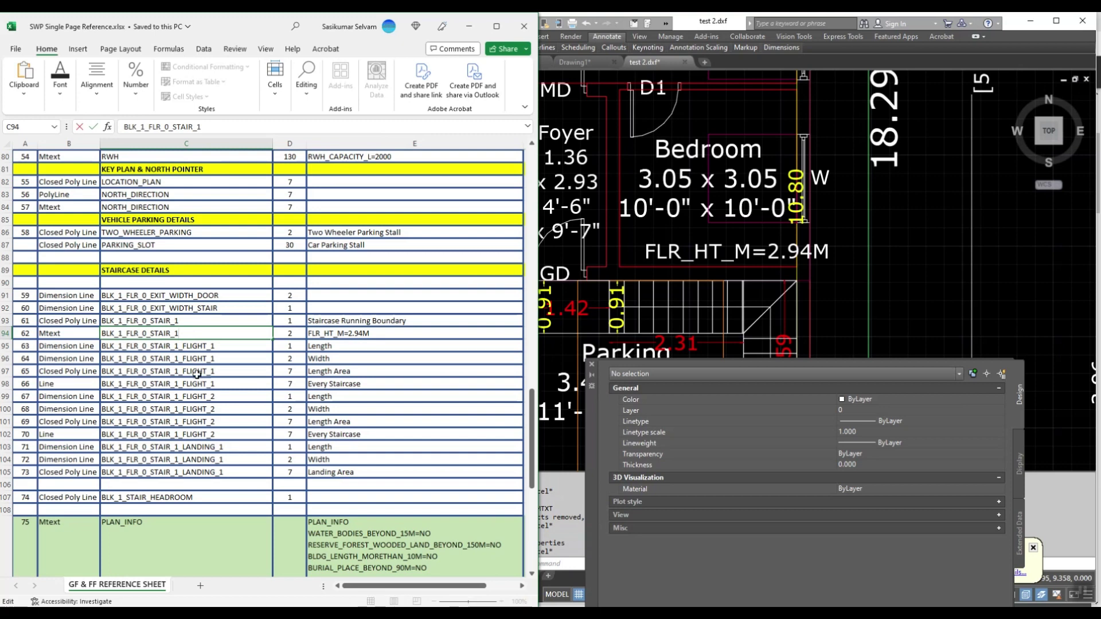
key("shift+Home")
key("Escape")
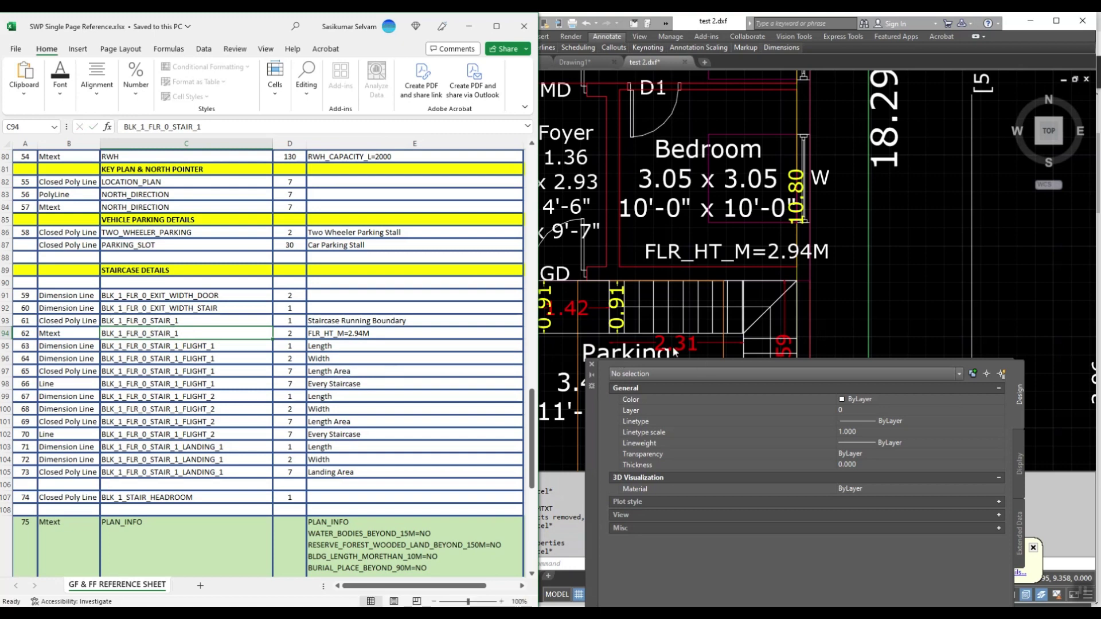
Step: Create a new layer named BLK_1_FLR_0_STAIR_1 in the layer manager
left_click(674, 352)
type("laye")
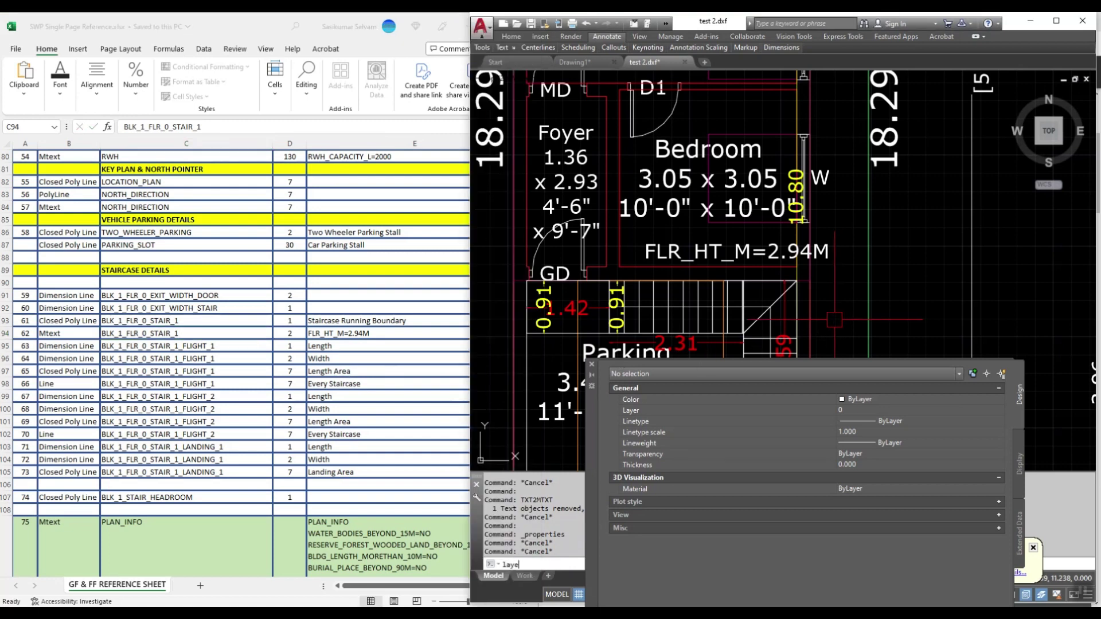
type("r")
key("Return")
right_click(664, 336)
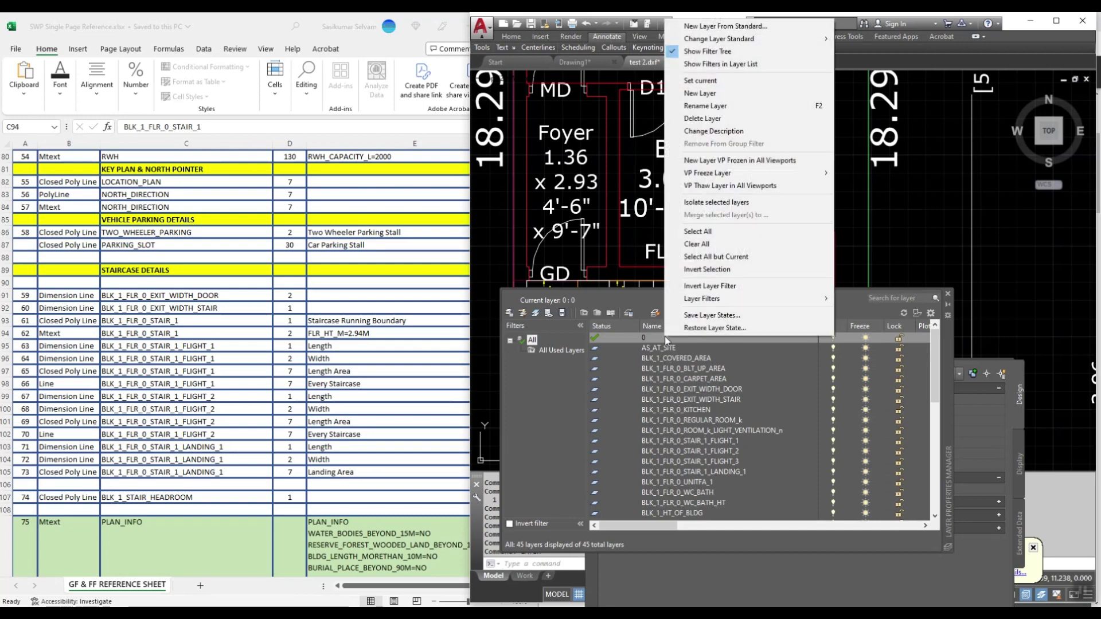
left_click(734, 86)
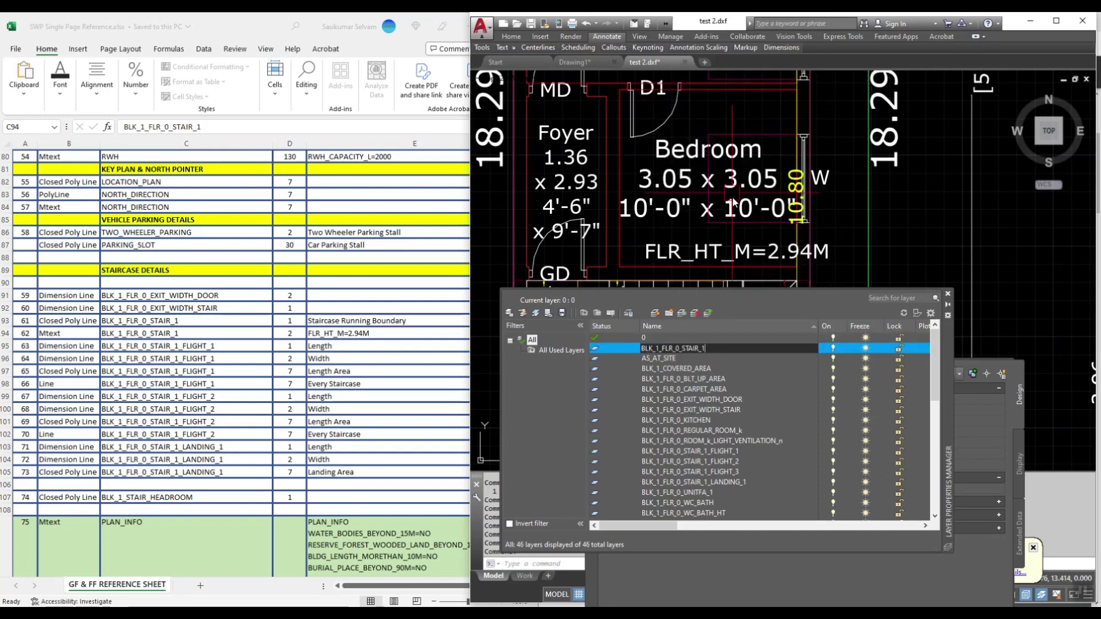
key("Return")
left_click(948, 293)
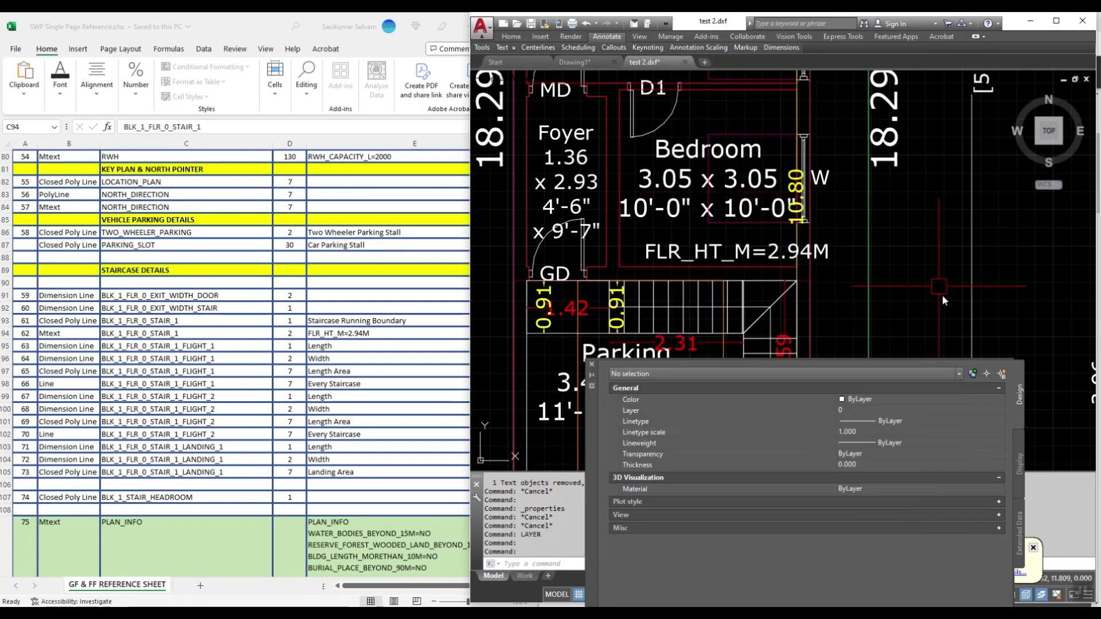
key("Escape")
Step: Put the FLR_HT_M=2.94M text on layer BLK_1_FLR_0_STAIR_1 with colour 2 (yellow)
left_click(689, 252)
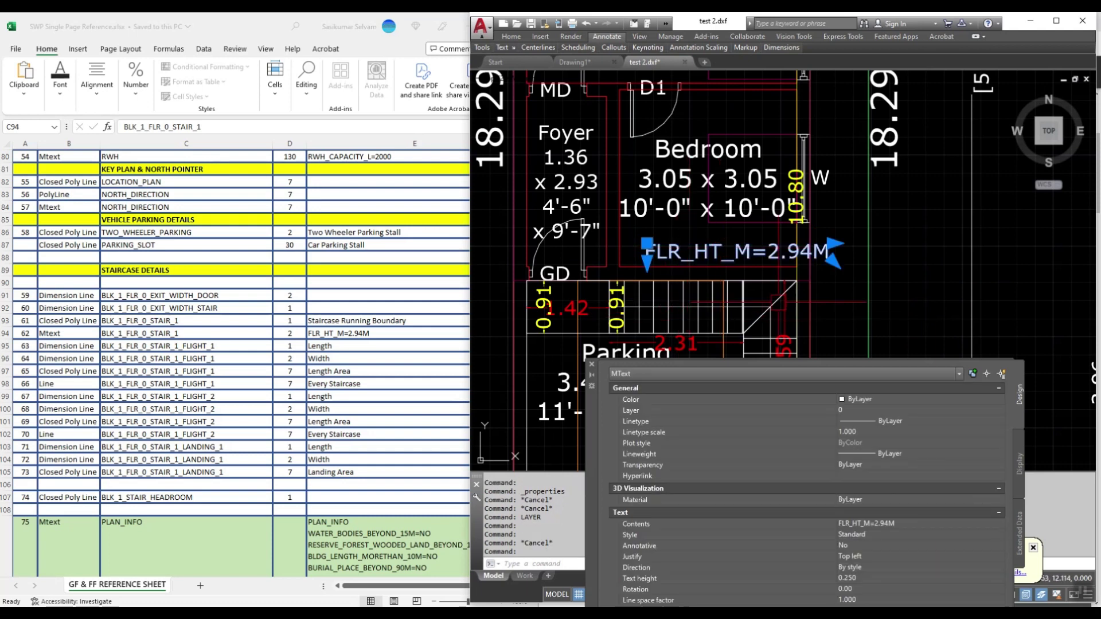
left_click(851, 412)
left_click(853, 411)
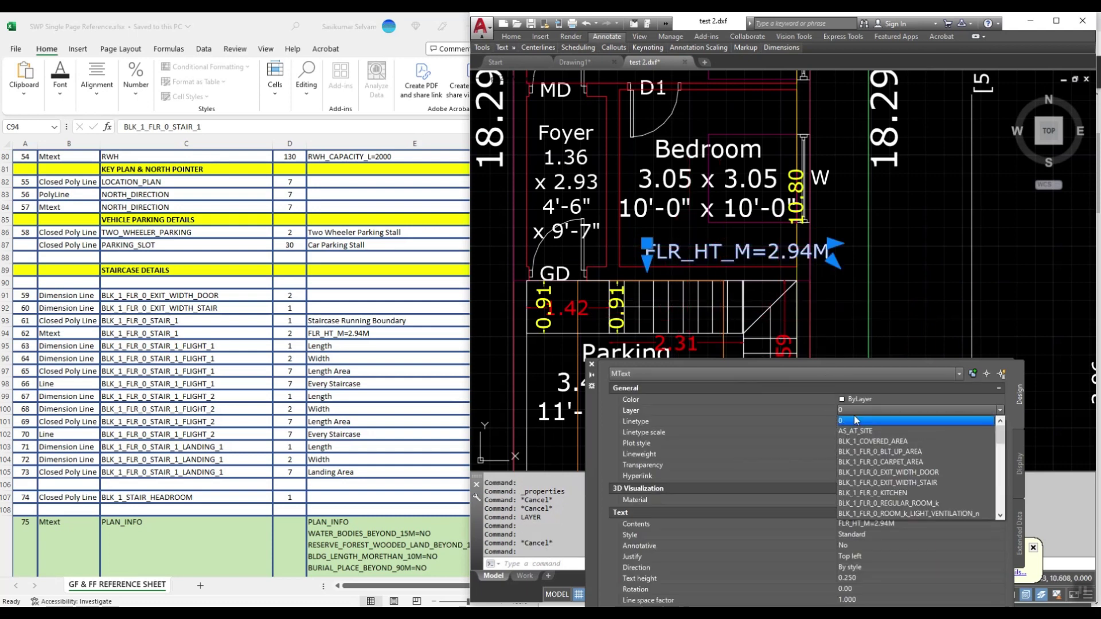
left_click(928, 473)
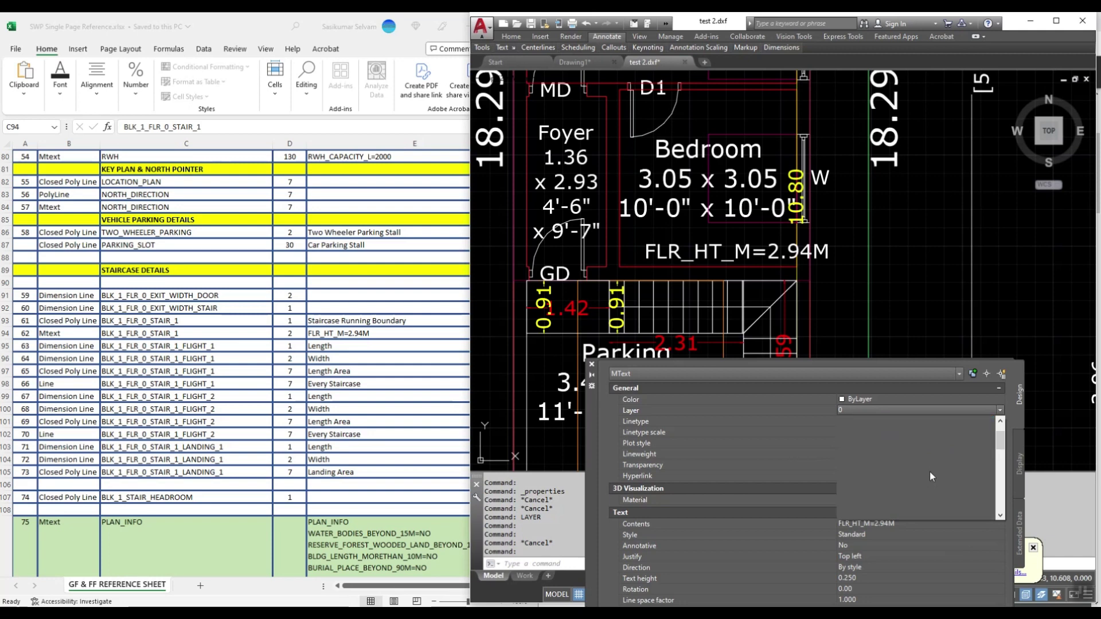
left_click(908, 488)
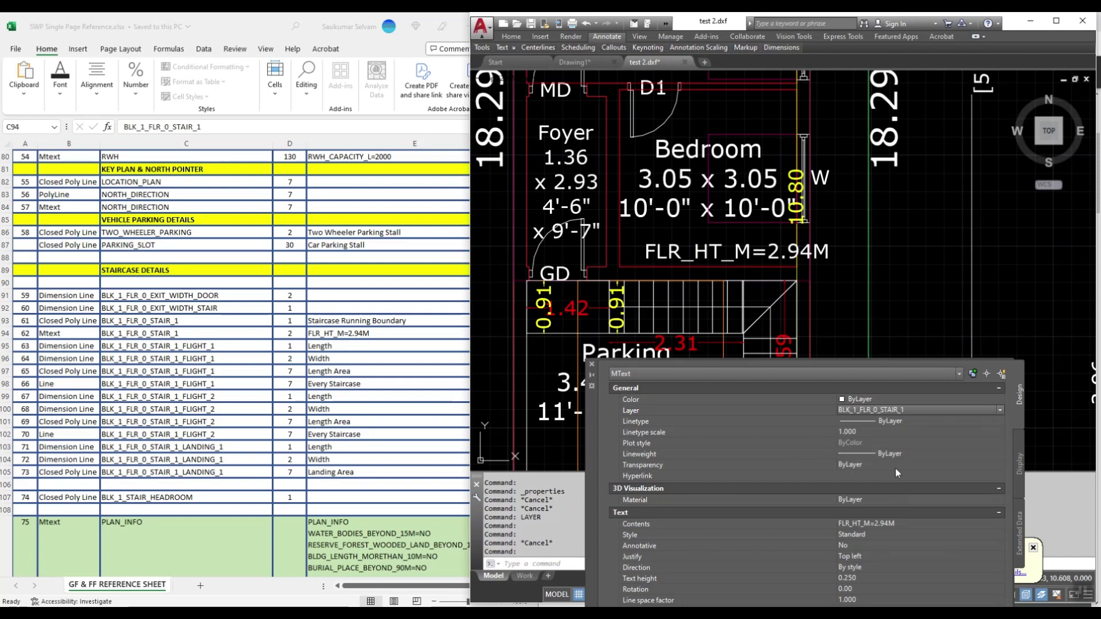
left_click(875, 402)
left_click(876, 400)
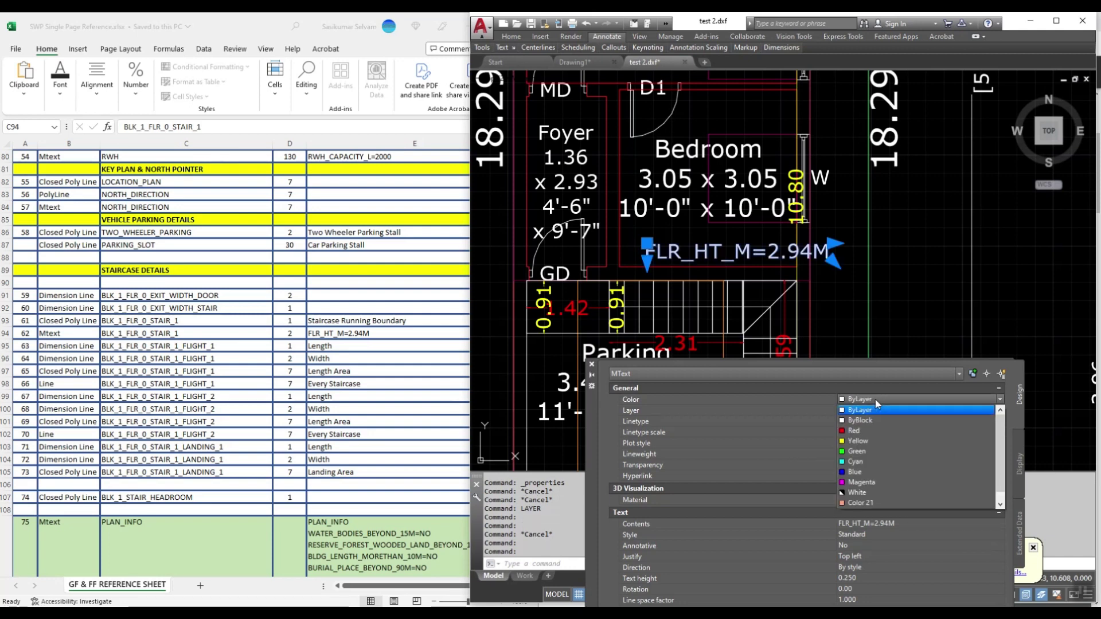
left_click(871, 503)
type("2")
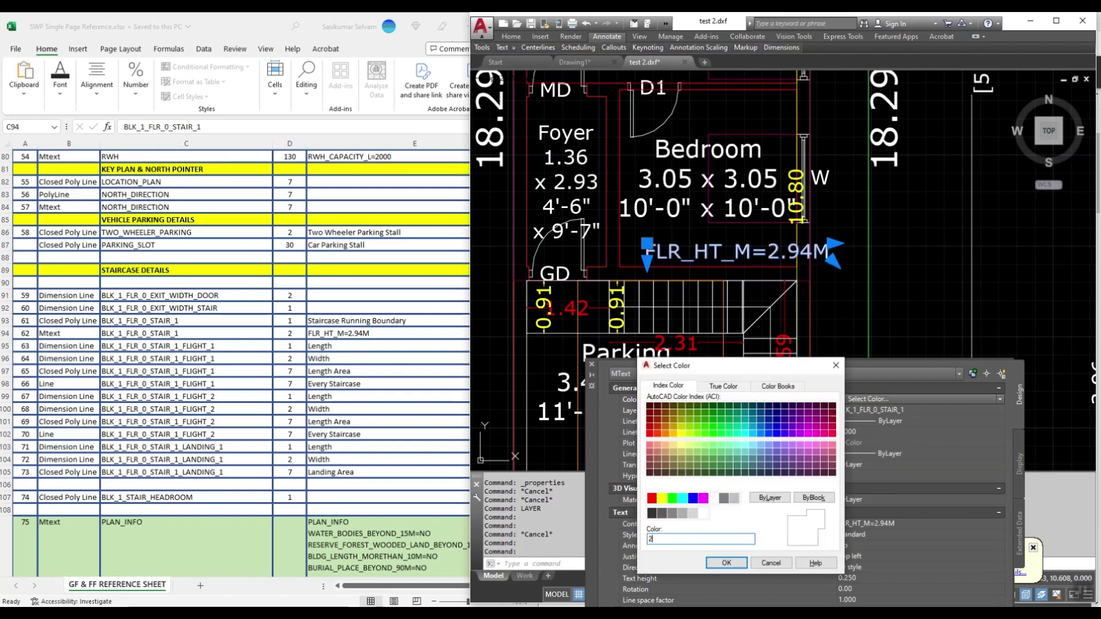
key("Return")
Step: Move the floor-height text onto the staircase
scroll(841, 166, "down", 5)
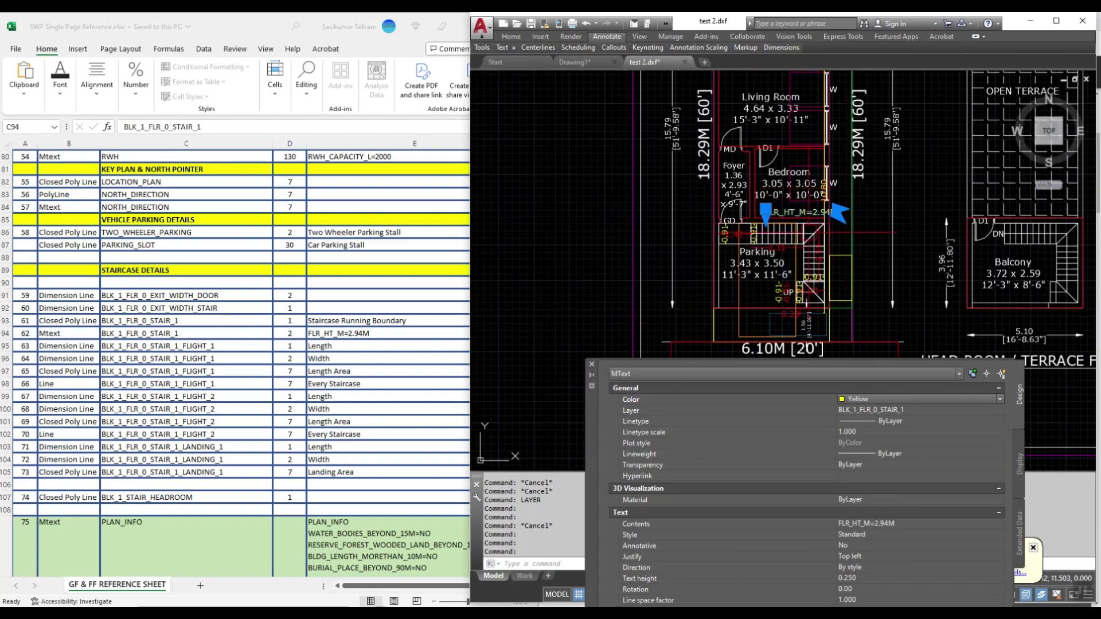
scroll(840, 166, "up", 5)
type("m")
key("Return")
left_click(841, 167)
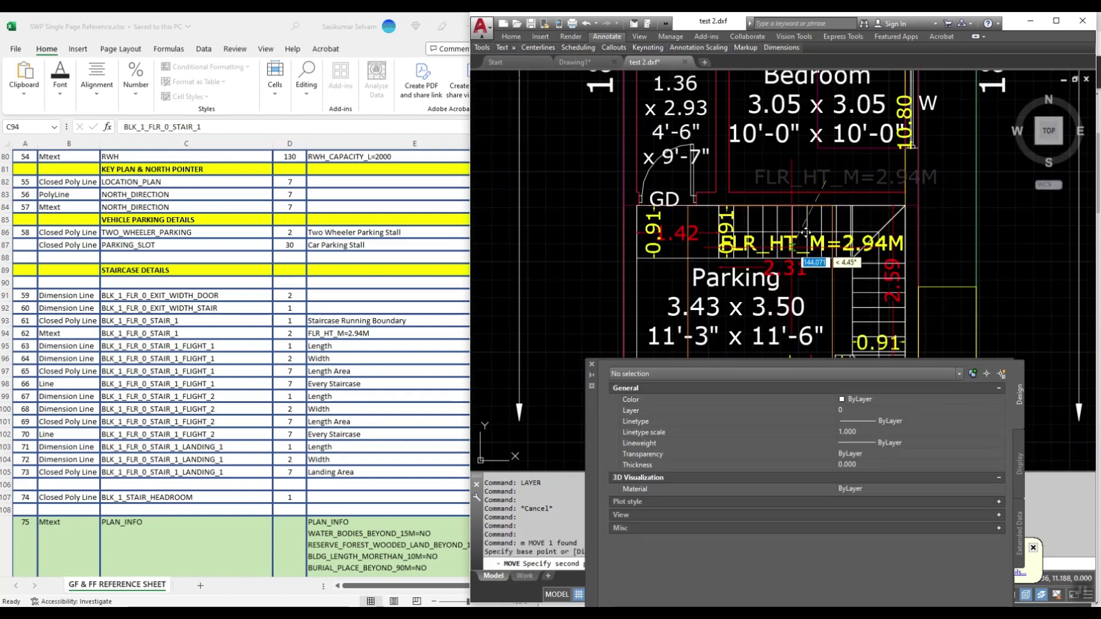
left_click(769, 231)
key("Escape")
left_click(768, 231)
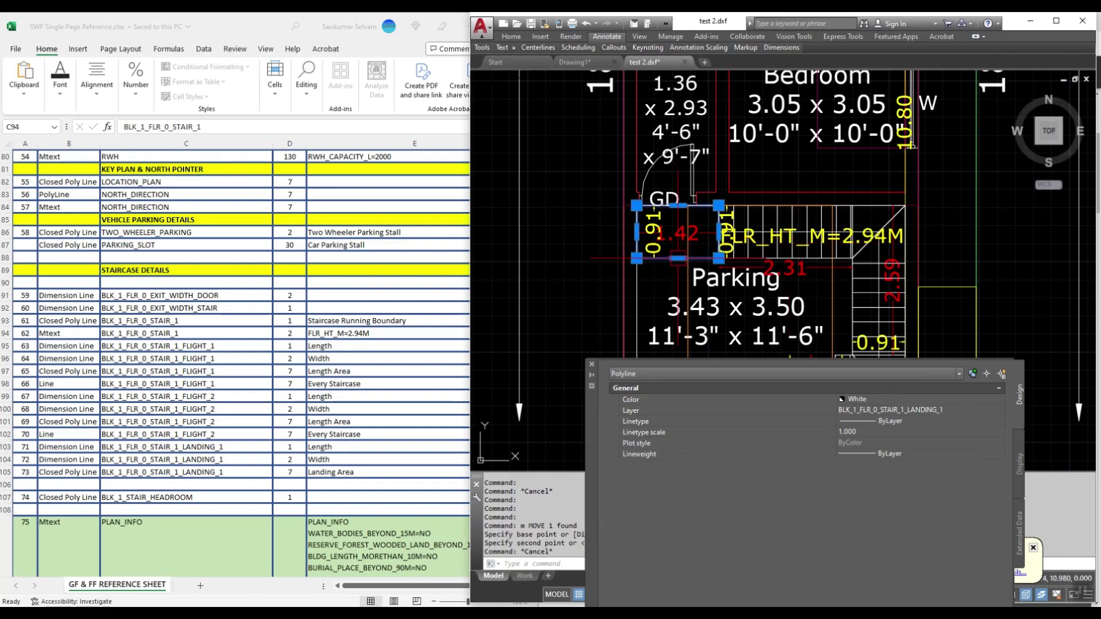
key("Escape")
scroll(749, 244, "up", 2)
Step: Inspect a stair flight outline near the parking area
scroll(748, 244, "up", 1)
left_click(748, 243)
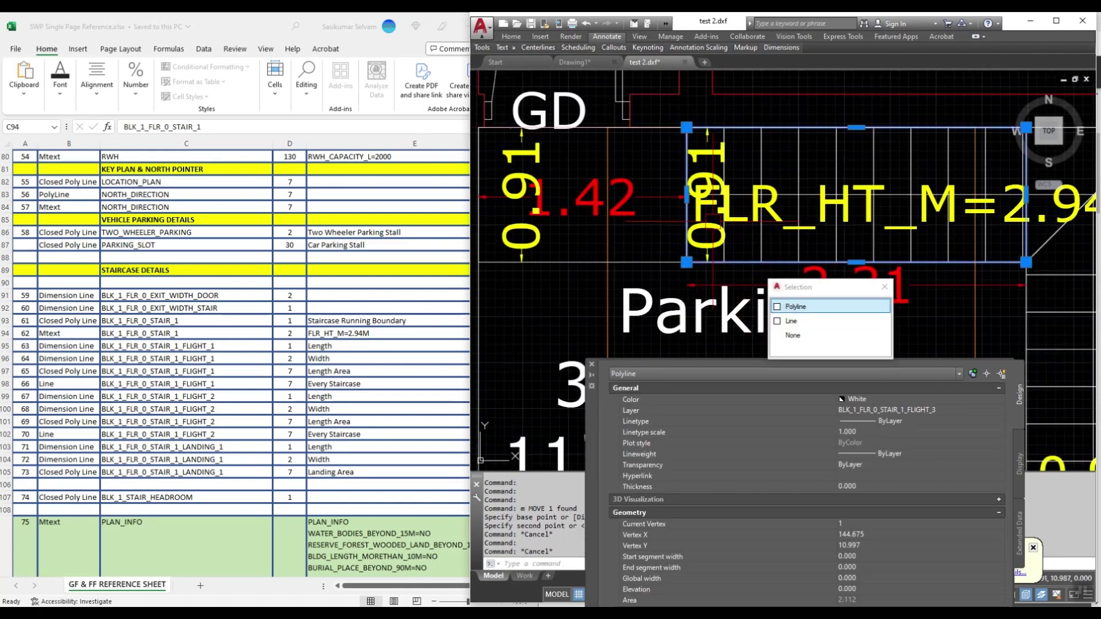
scroll(762, 198, "down", 3)
key("Escape")
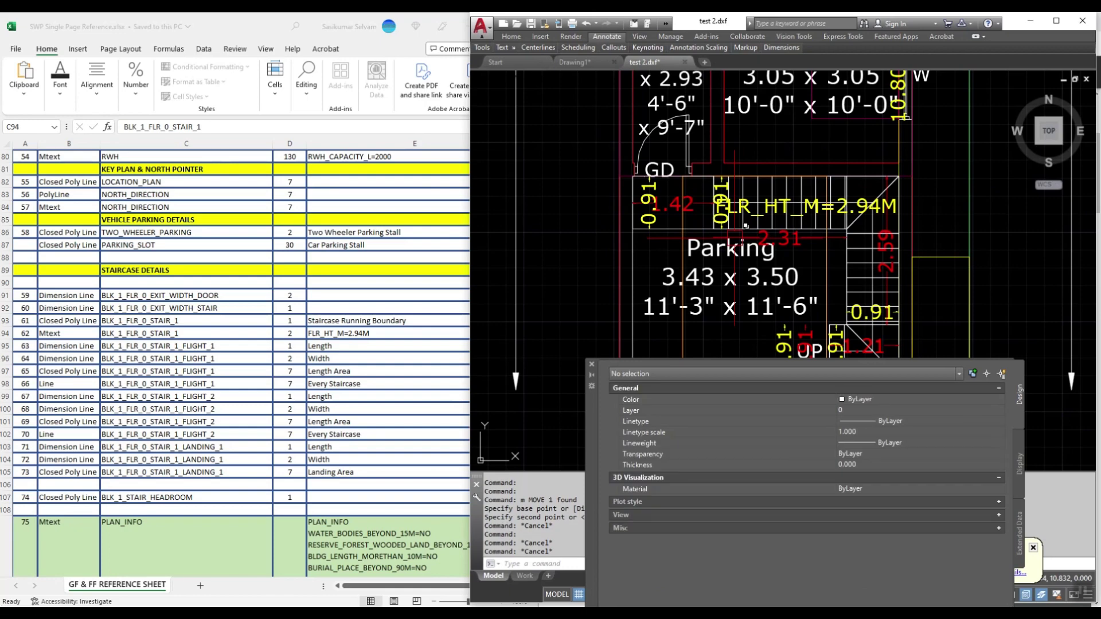
Step: Start a polyline and trace the first corners of the staircase boundary
type("pl")
key("Return")
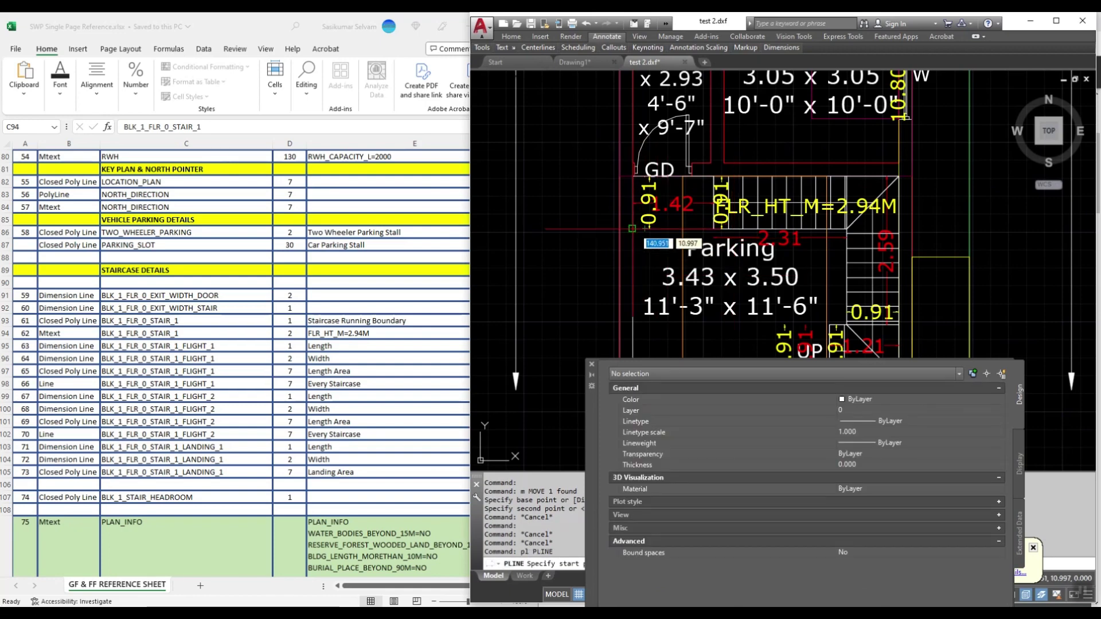
left_click(633, 229)
scroll(630, 201, "down", 1)
left_click(625, 228)
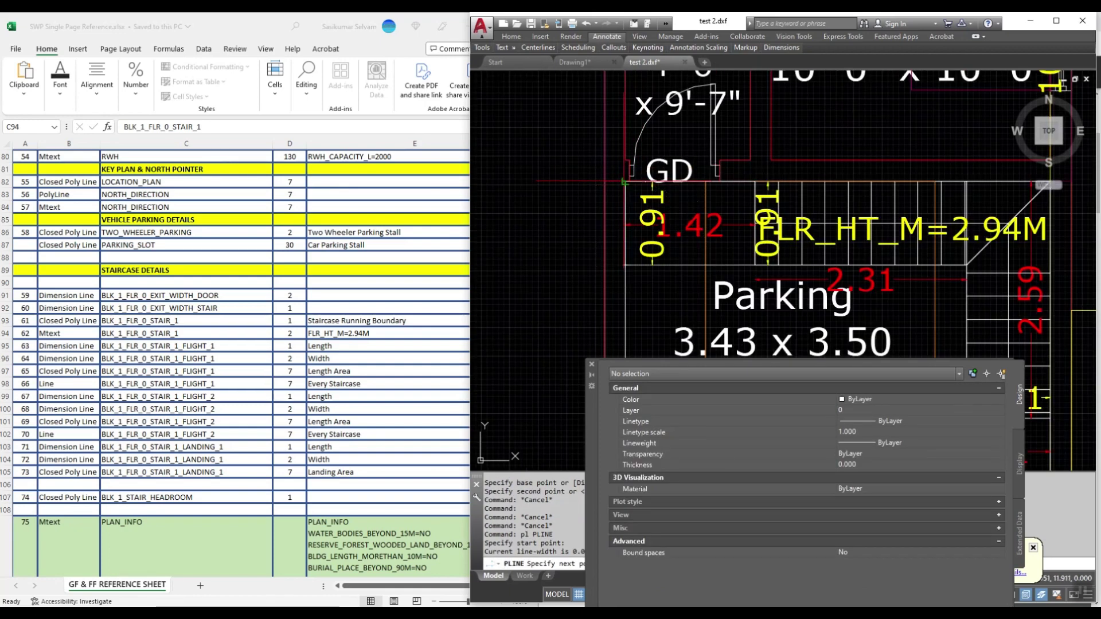
scroll(625, 228, "down", 1)
scroll(752, 172, "up", 4)
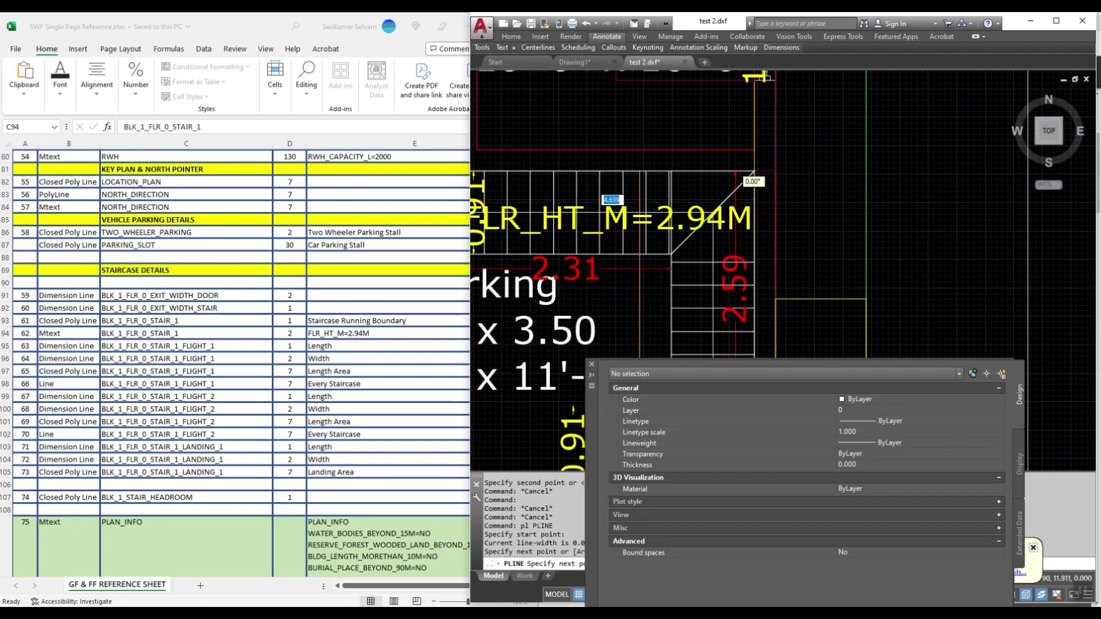
scroll(754, 171, "up", 4)
left_click(754, 171)
scroll(754, 171, "down", 4)
scroll(718, 243, "up", 4)
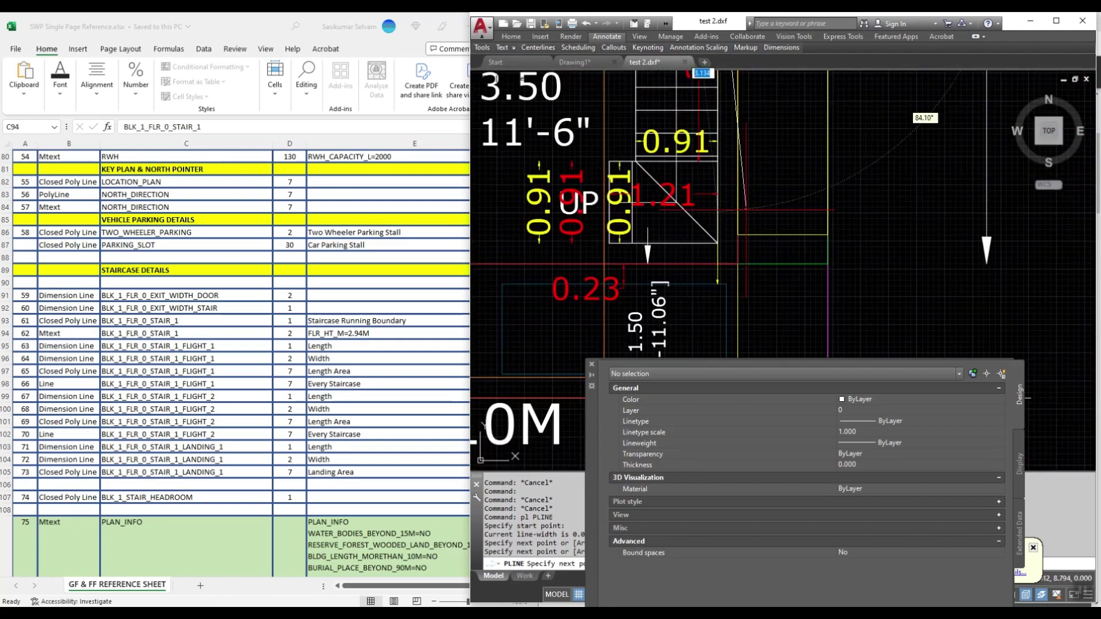
scroll(717, 243, "up", 4)
left_click(717, 243)
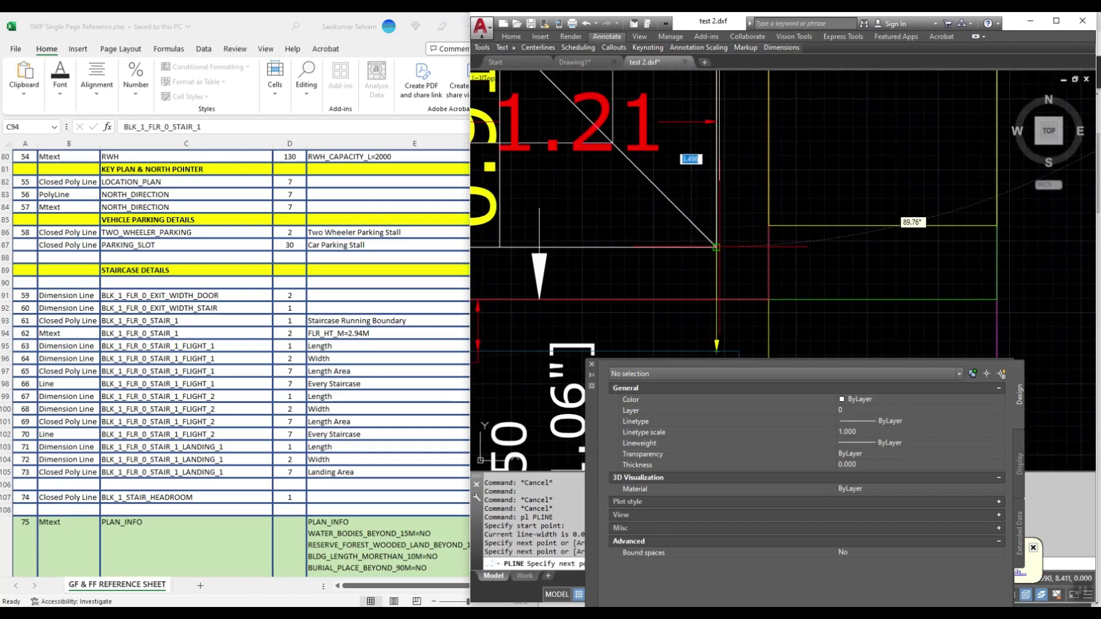
scroll(718, 247, "down", 3)
scroll(738, 285, "up", 3)
left_click(641, 262)
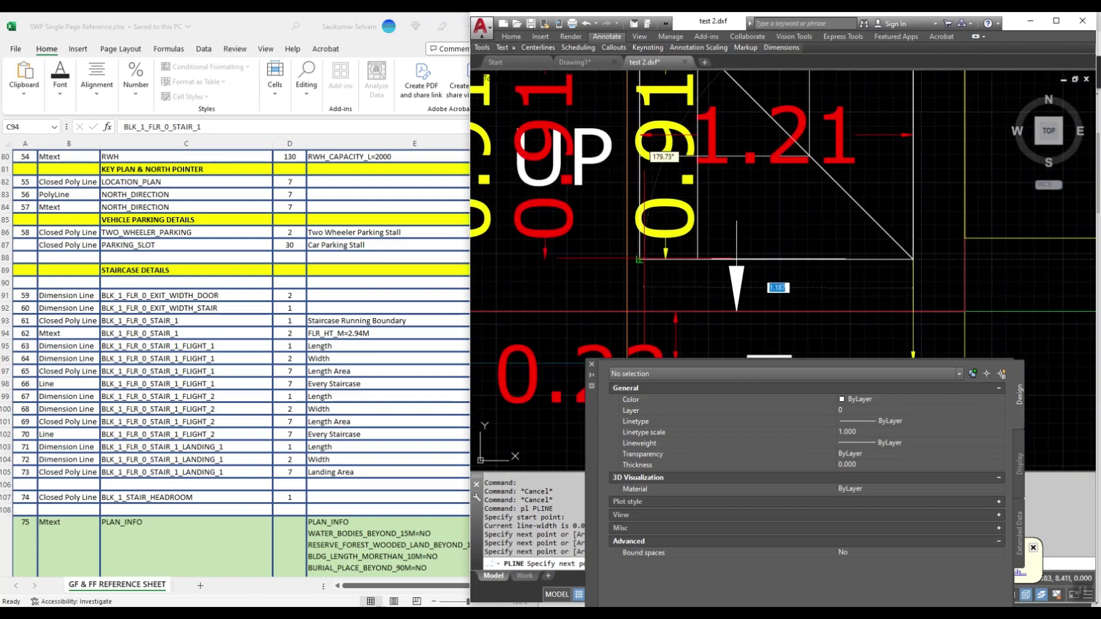
Step: Trace the remaining stair corners and end the polyline, enclosing area 6.874
scroll(649, 321, "down", 3)
scroll(673, 207, "up", 4)
left_click(665, 240)
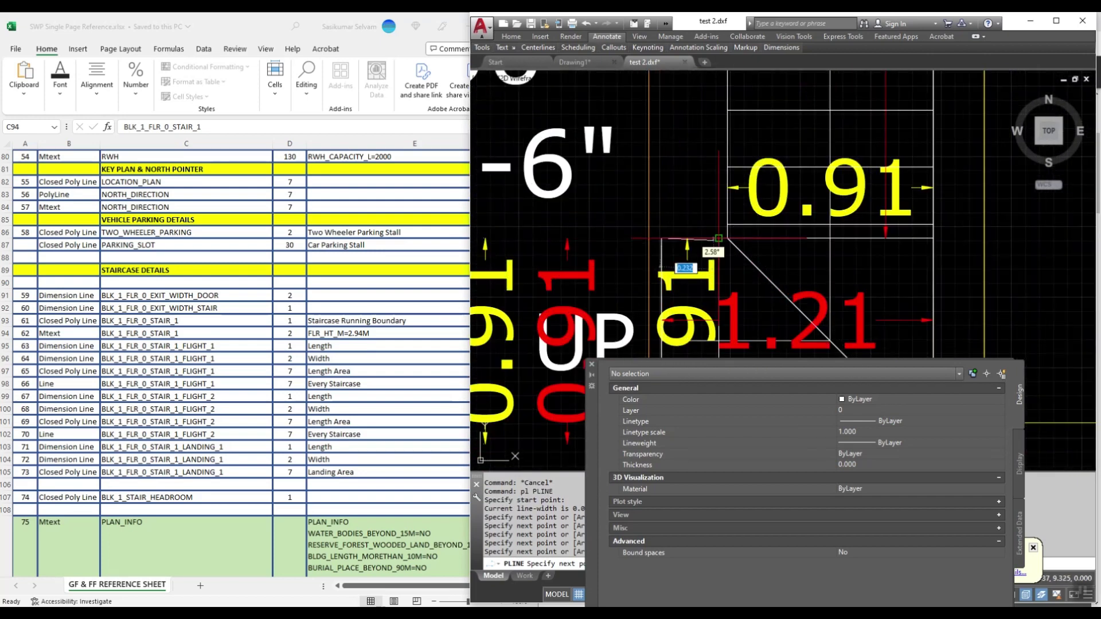
left_click(727, 238)
scroll(726, 263, "down", 2)
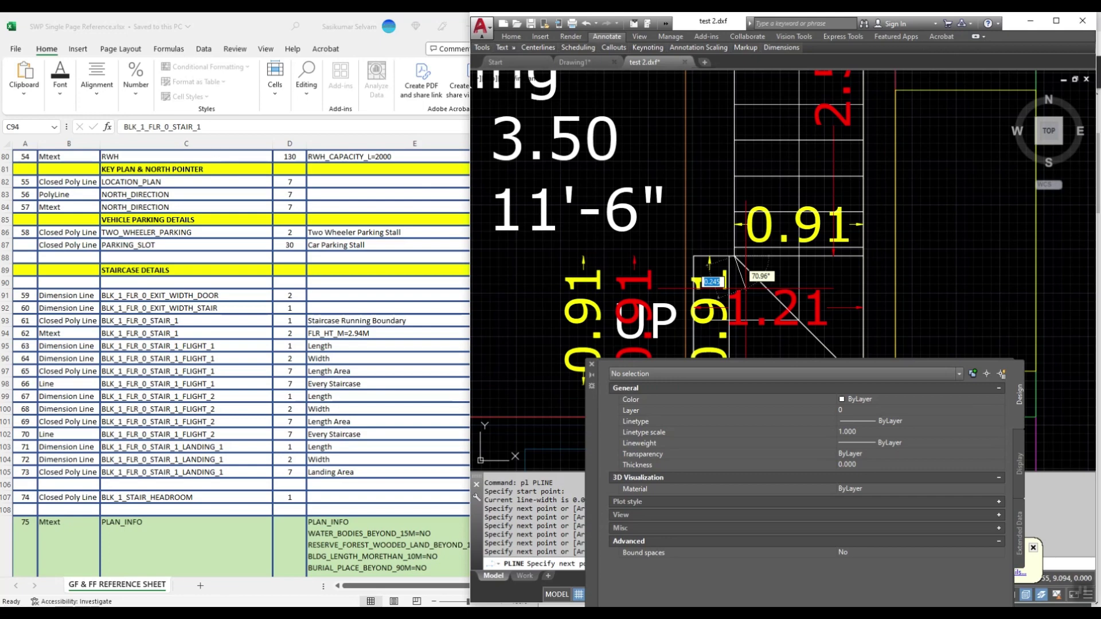
scroll(725, 279, "down", 4)
scroll(732, 167, "up", 6)
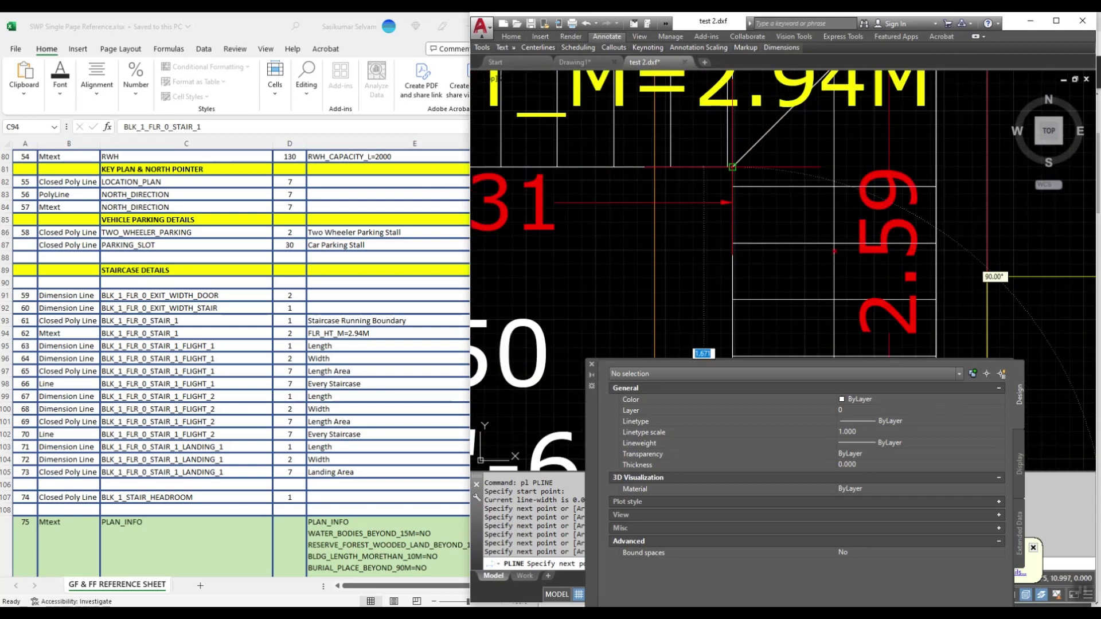
scroll(732, 167, "up", 2)
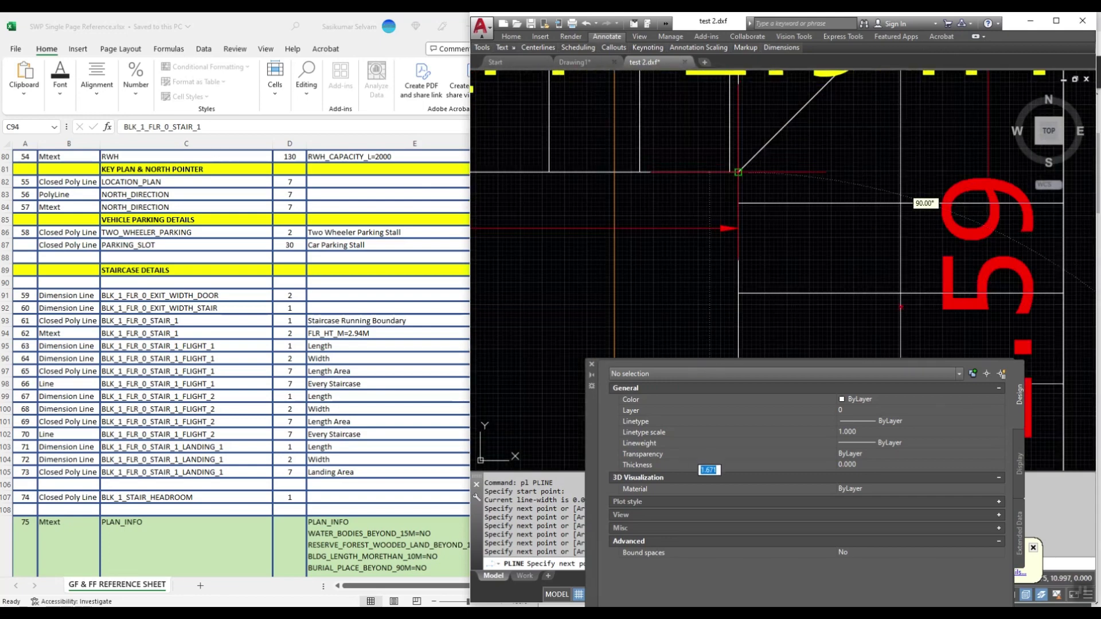
left_click(738, 171)
scroll(711, 189, "down", 3)
key("Return")
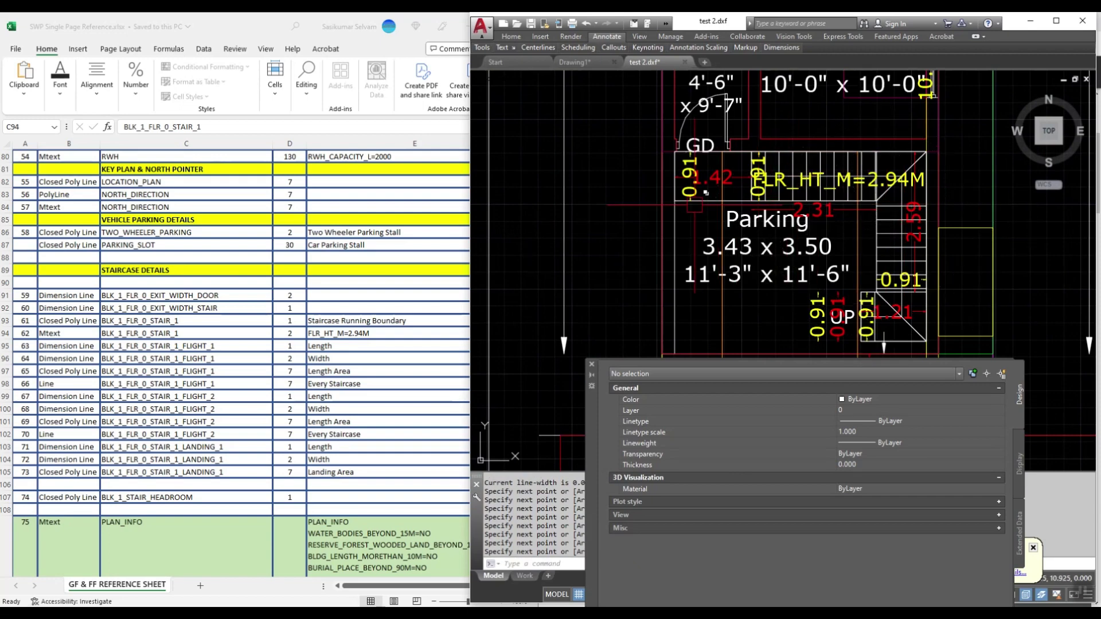
scroll(706, 193, "up", 2)
left_click(711, 196)
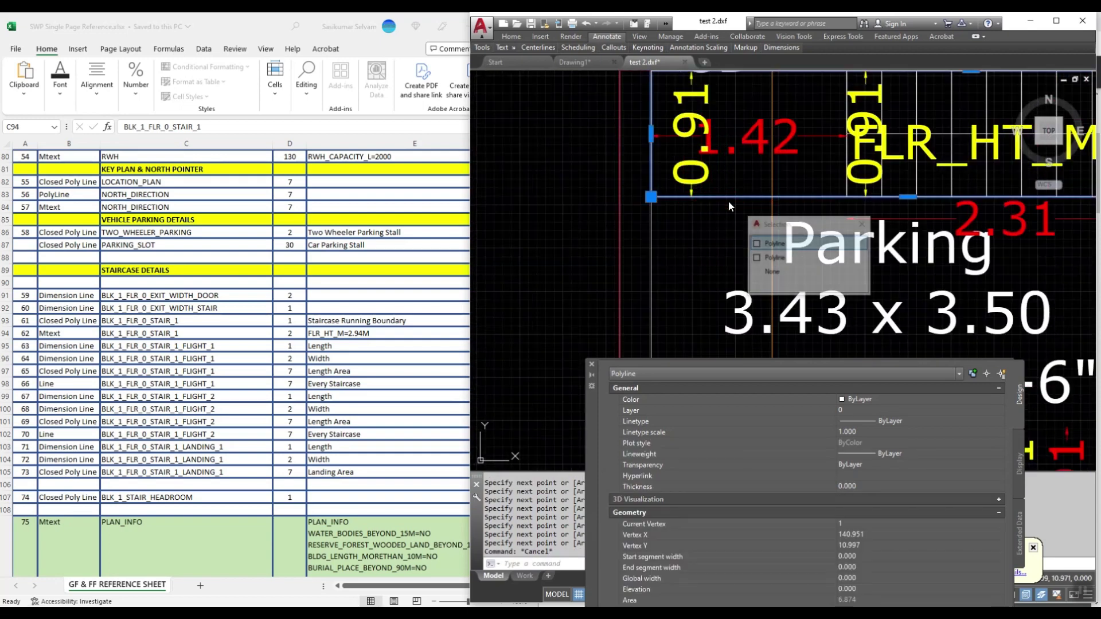
Step: Put the stair polyline on layer BLK_1_FLR_0_STAIR_1 with colour 1 (red)
left_click(797, 243)
scroll(711, 250, "down", 2)
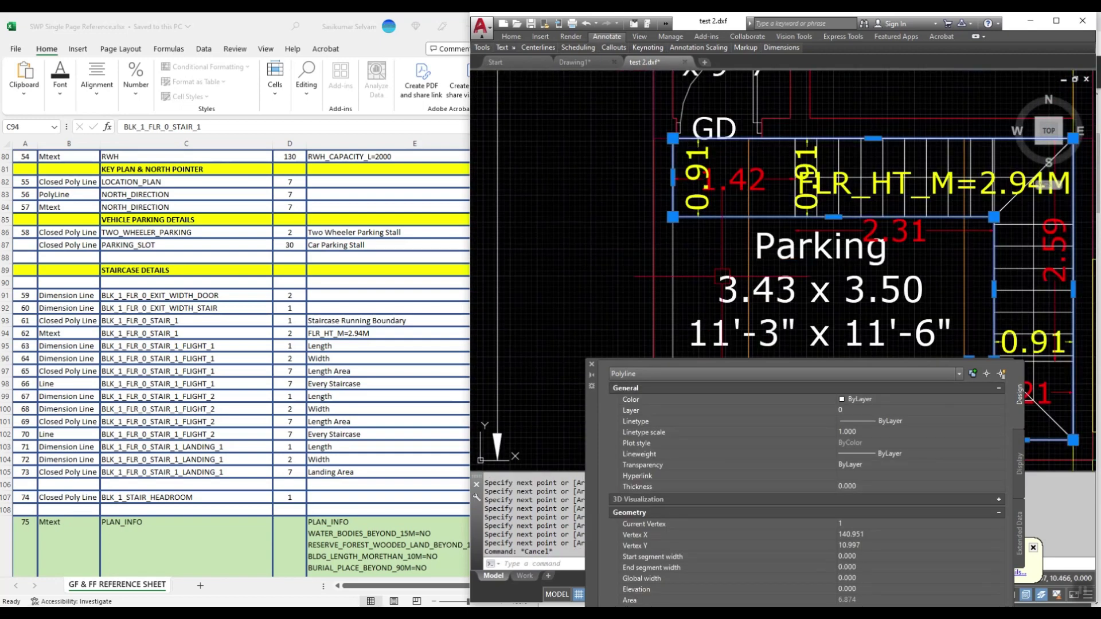
left_click(872, 410)
left_click(872, 410)
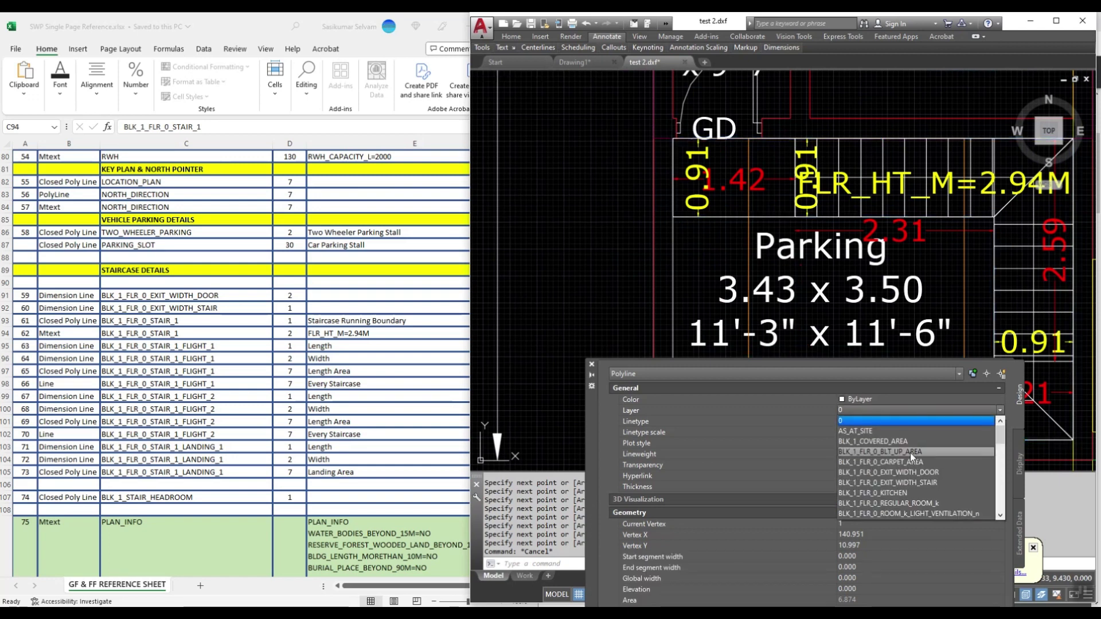
scroll(911, 453, "down", 1)
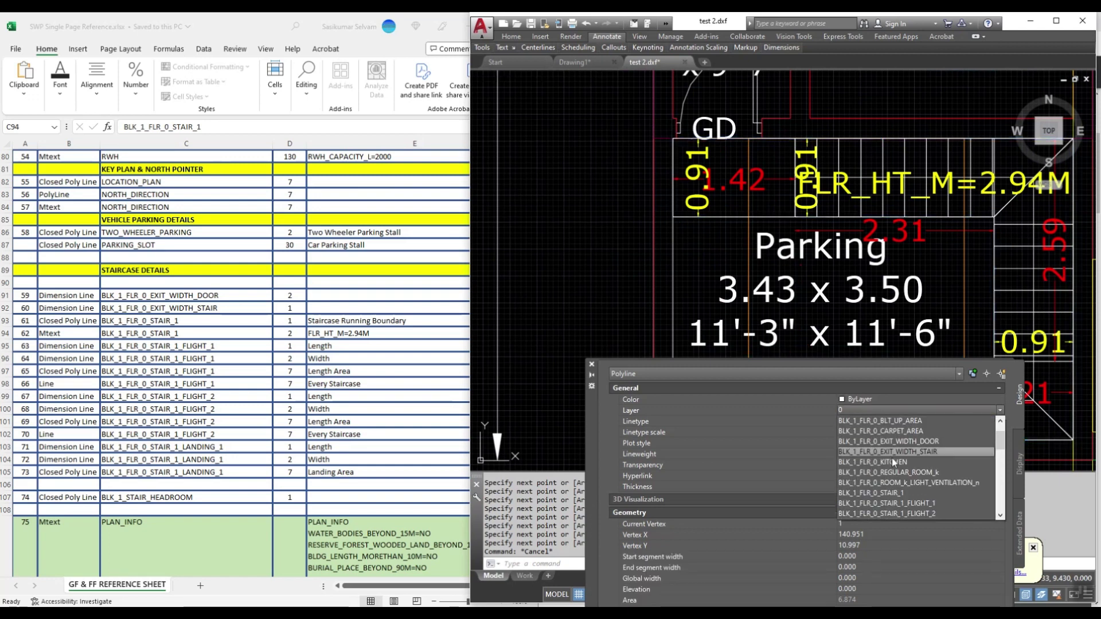
left_click(892, 493)
left_click(867, 400)
left_click(867, 399)
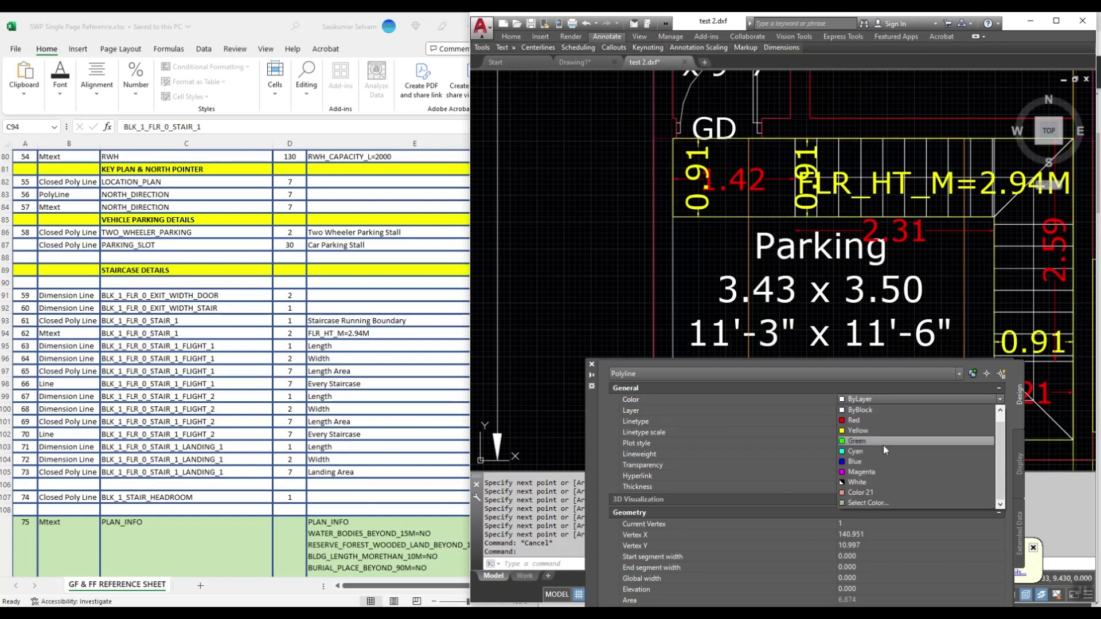
left_click(878, 505)
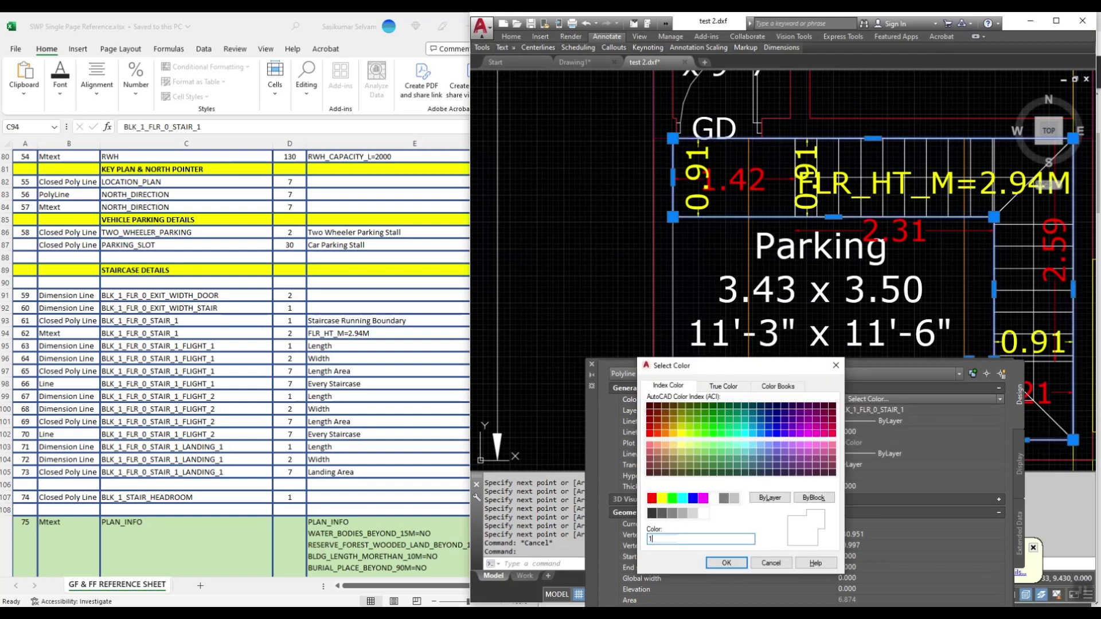
type("1")
key("Return")
scroll(784, 270, "down", 3)
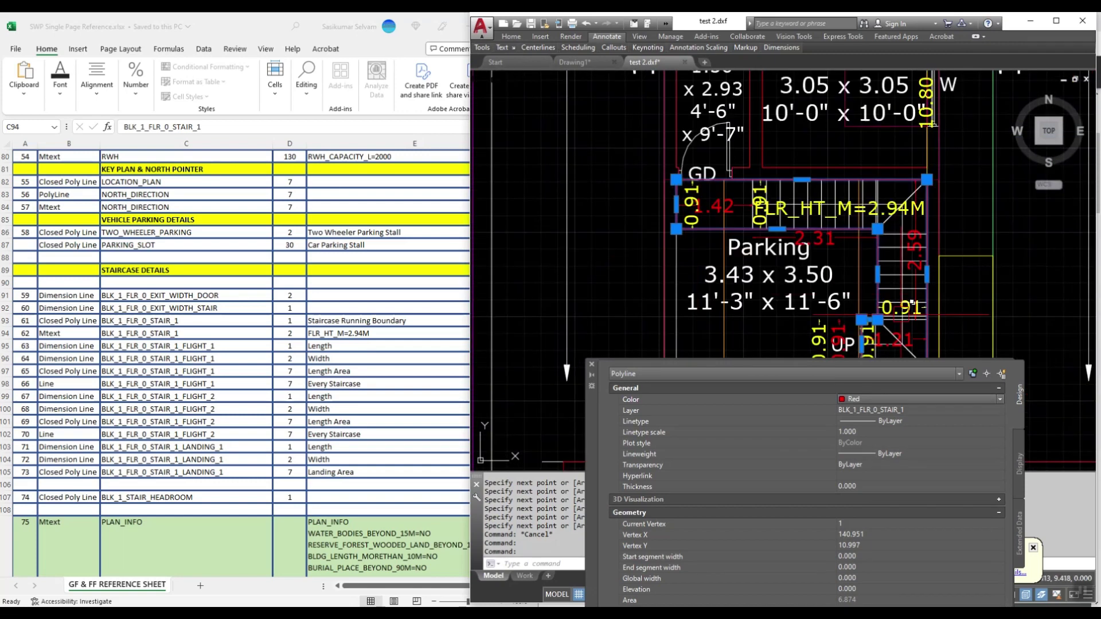
scroll(783, 270, "up", 2)
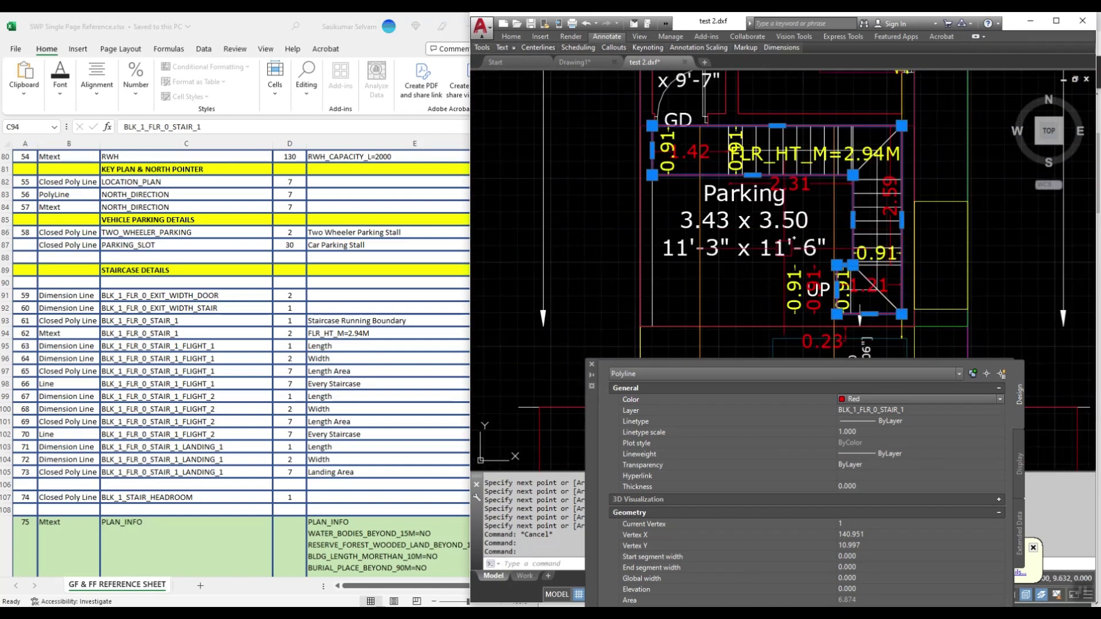
Step: Check the layer of the stair landing outline
key("Escape")
scroll(714, 163, "up", 2)
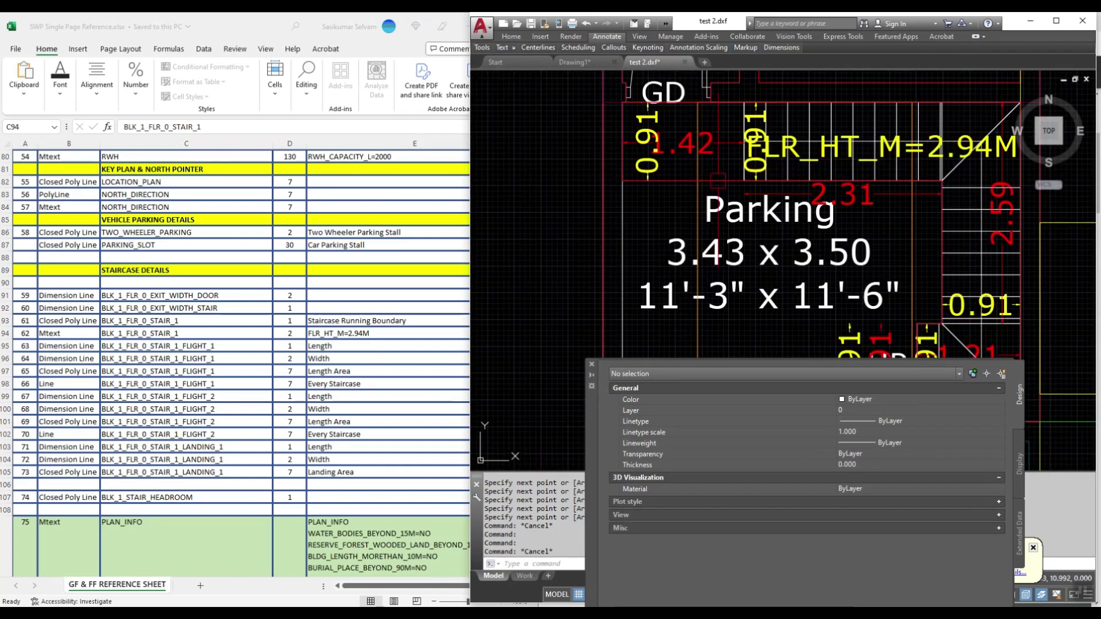
left_click(742, 182)
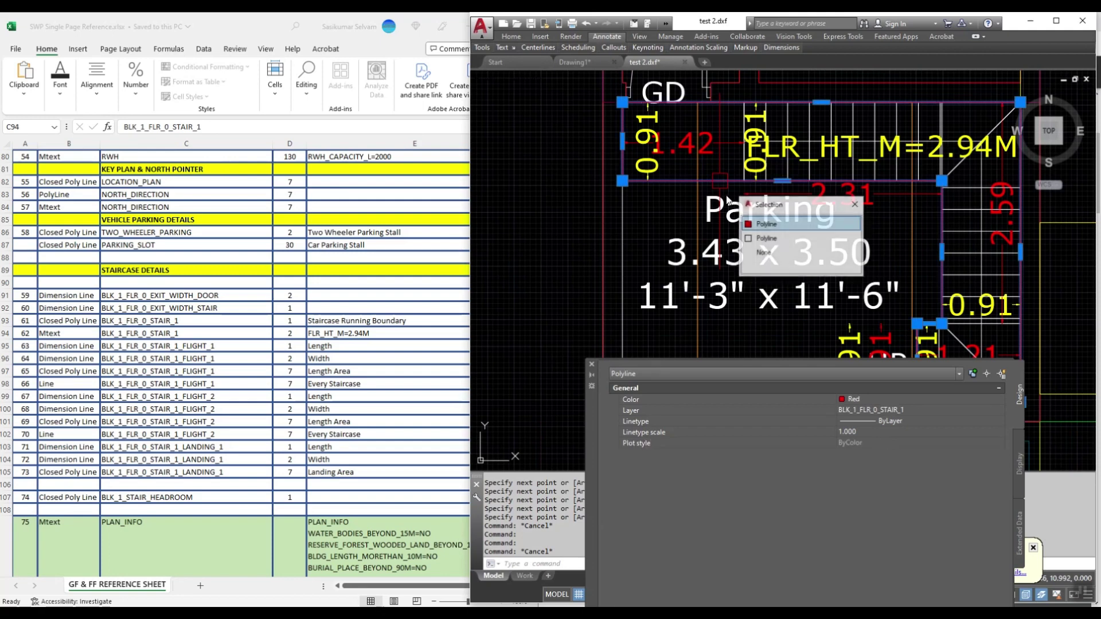
left_click(767, 240)
key("Escape")
scroll(688, 159, "down", 2)
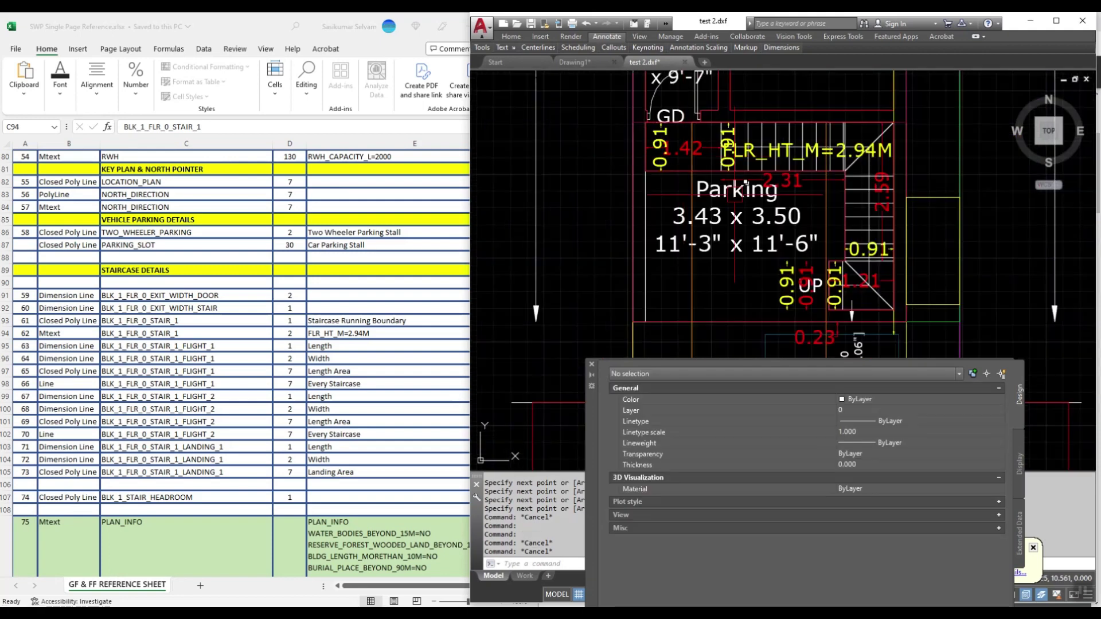
scroll(675, 250, "down", 3)
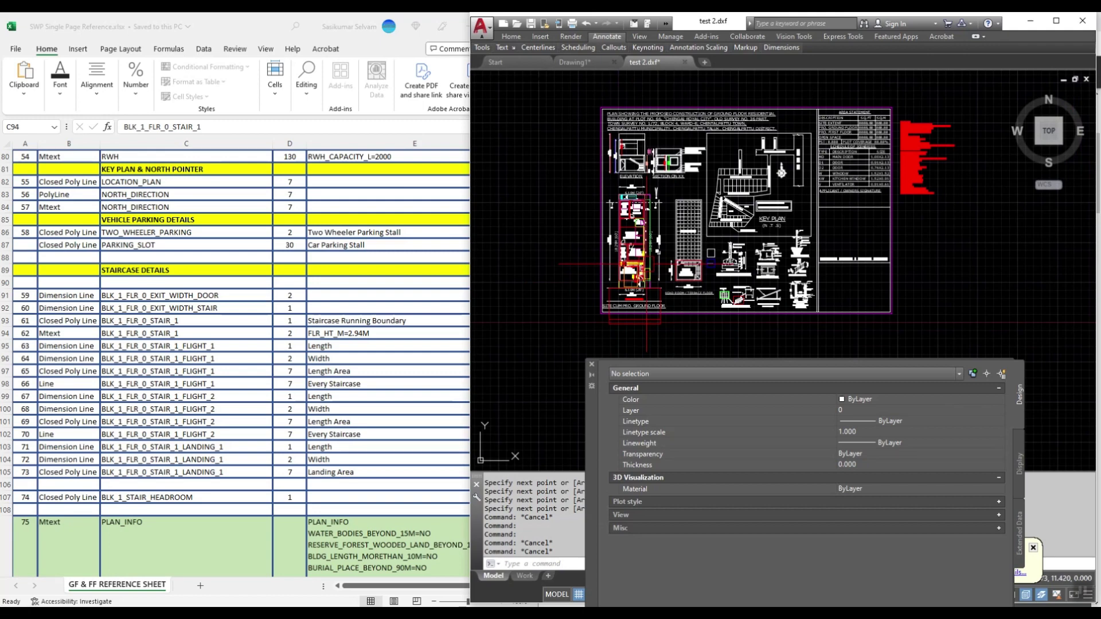
Step: Zoom to extents, save test 2.dxf, and return to the report PDF
type("z")
key("Return")
type("e")
key("Return")
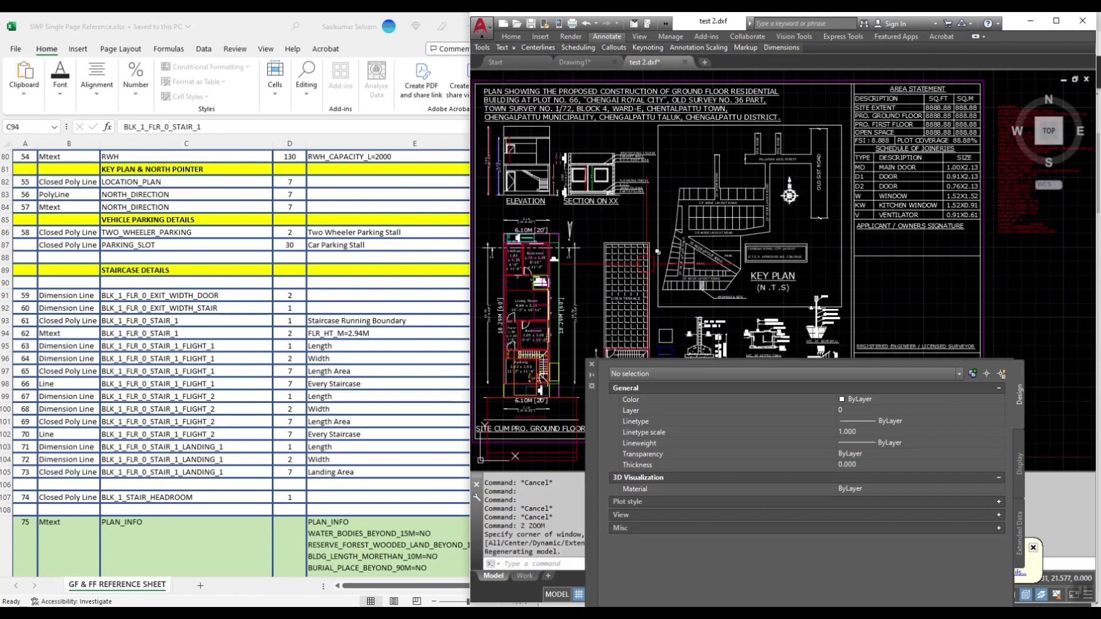
key("alt+f")
key("s")
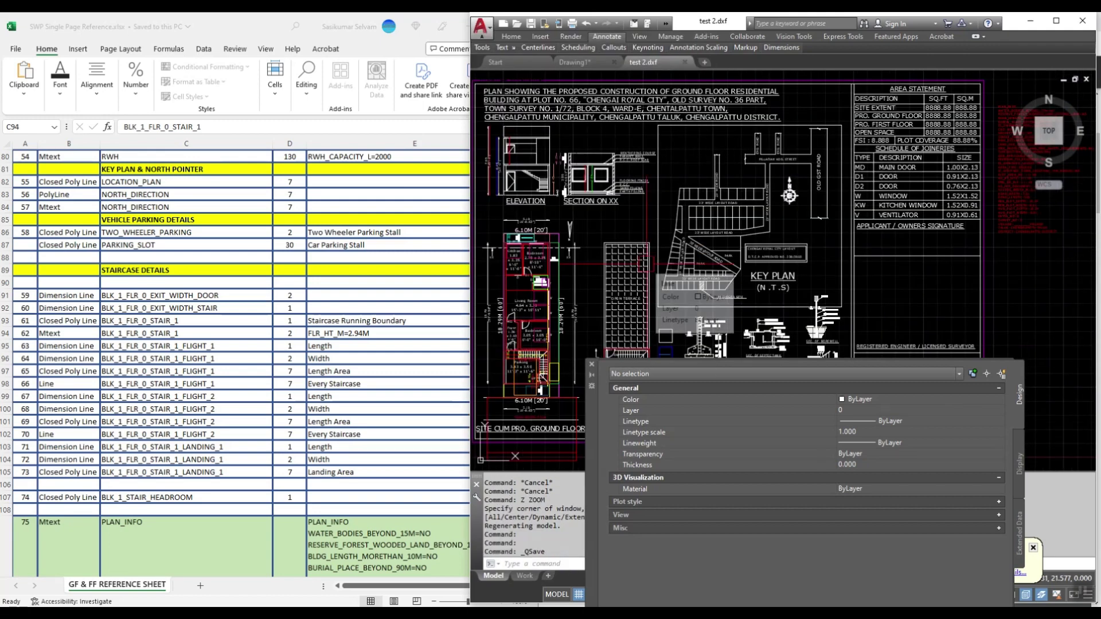
key("alt+Tab")
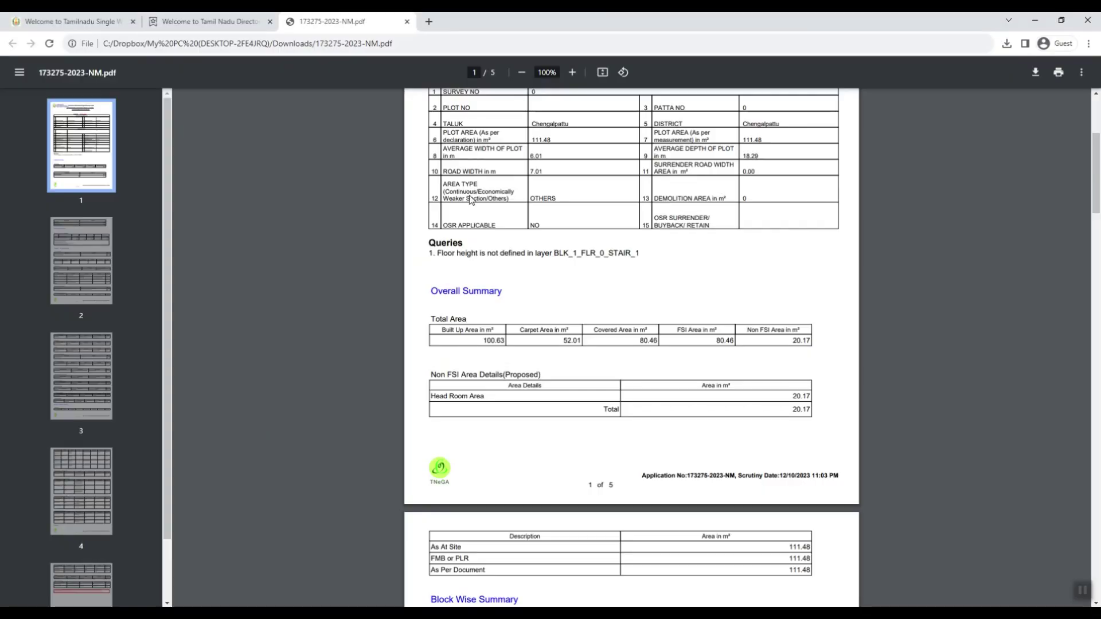
Step: Review the BLK_1_FLR_0_STAIR_1 floor-height query, then open a new Create Drawing for Scrutiny form
scroll(571, 310, "up", 1)
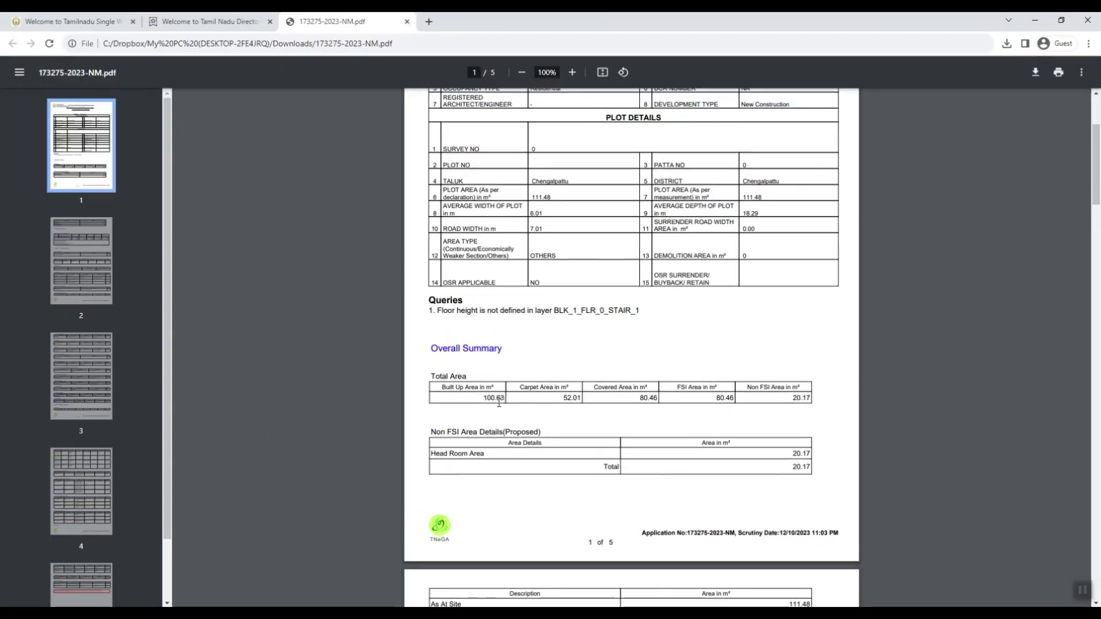
scroll(634, 404, "down", 1)
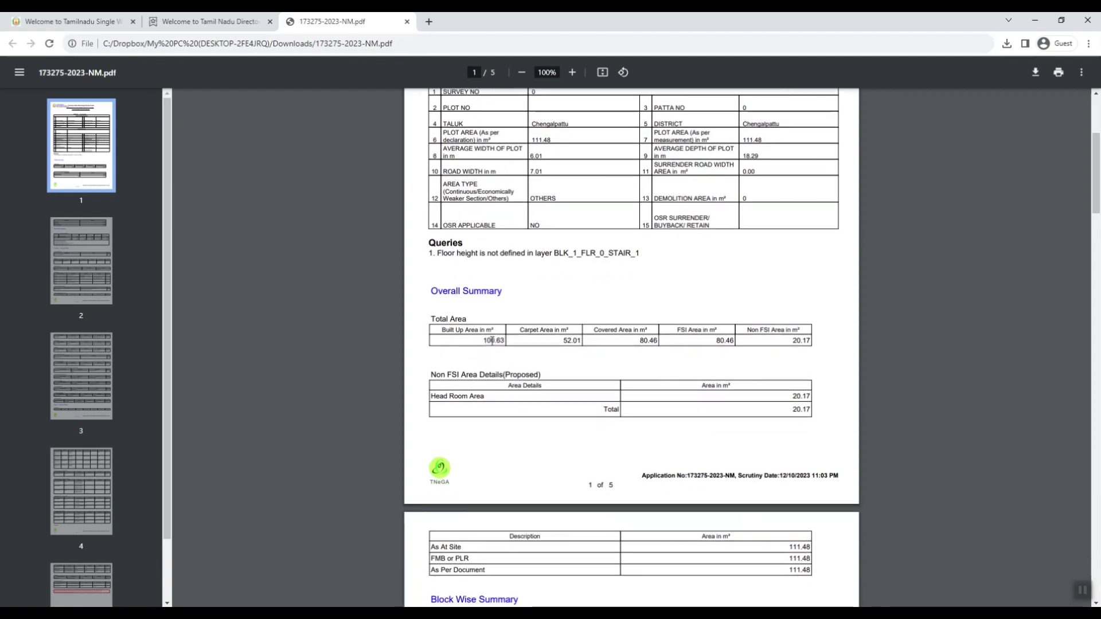
left_click(185, 23)
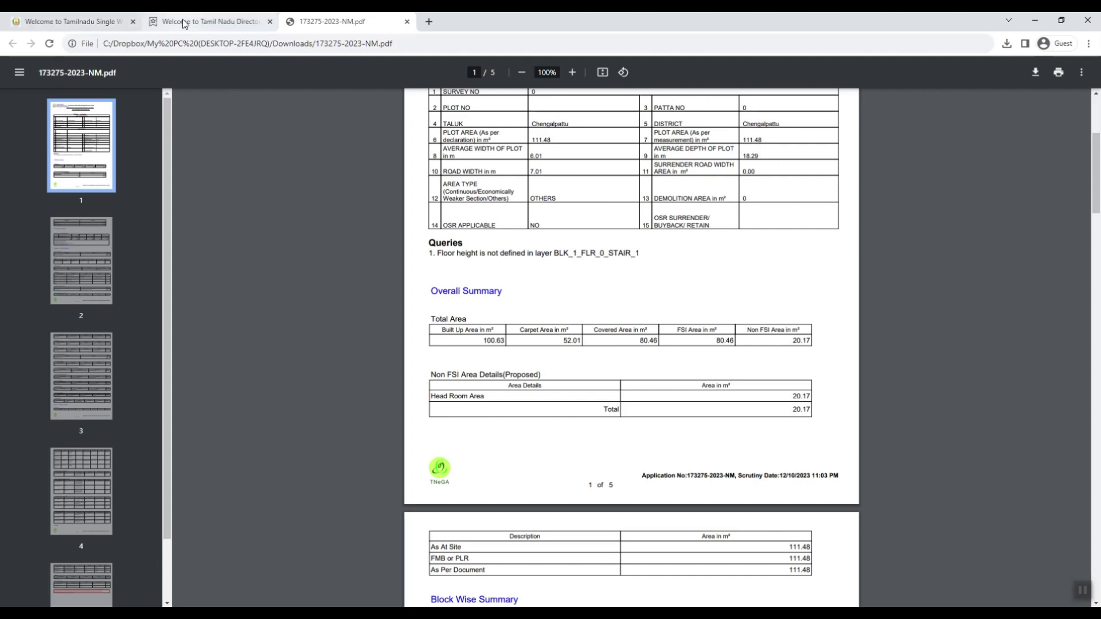
left_click(1051, 134)
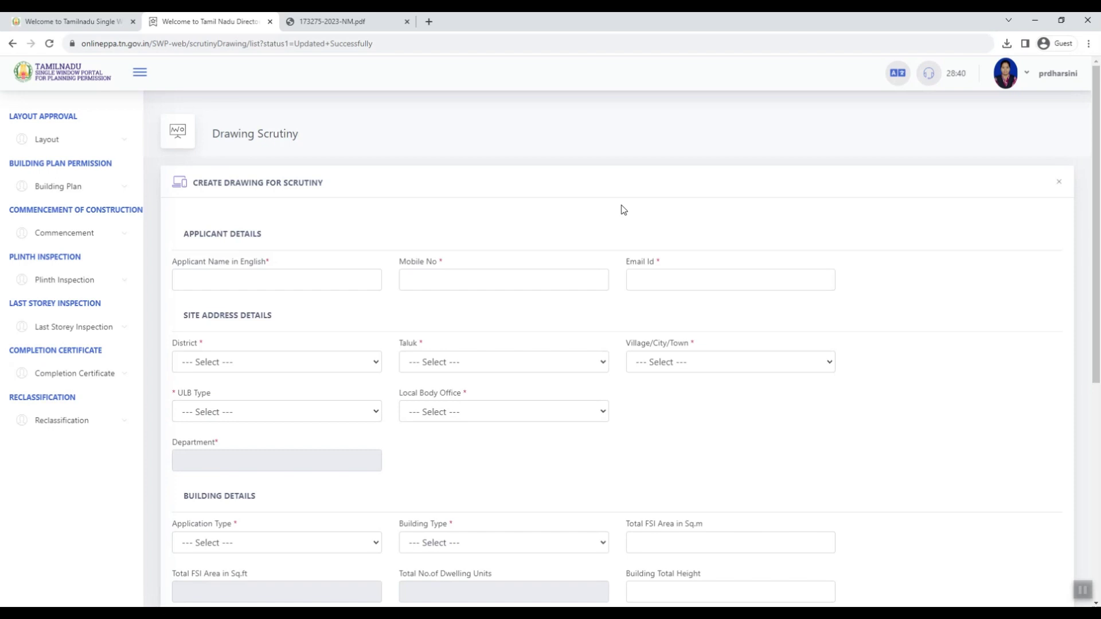
Step: Enter the applicant's name, mobile number and e-mail address
left_click(259, 283)
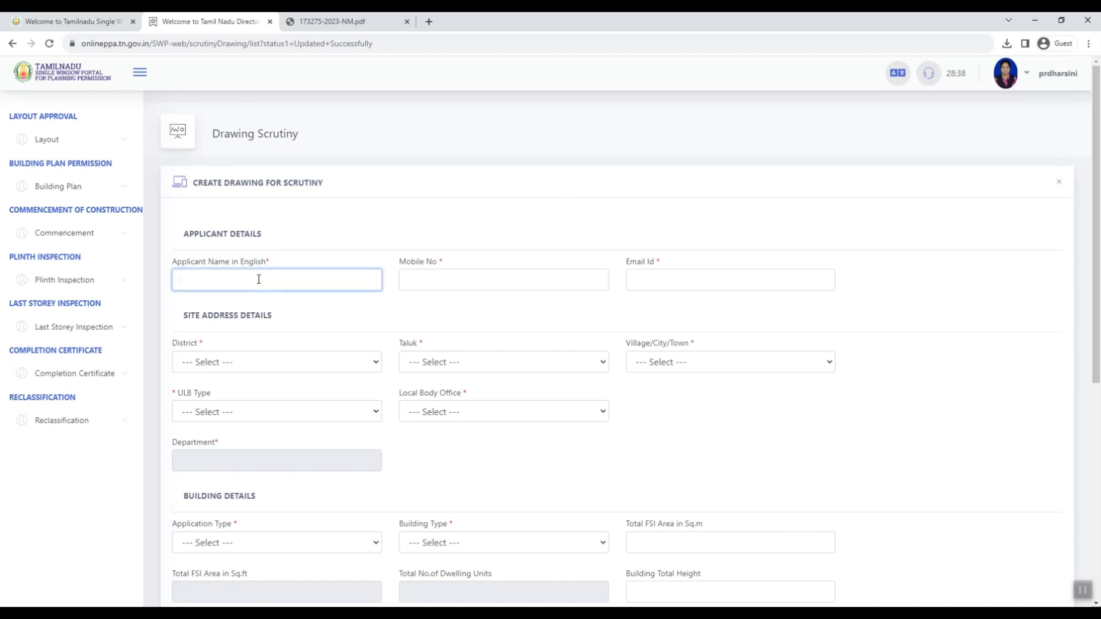
type("PRIYADHARSINI")
key("Tab")
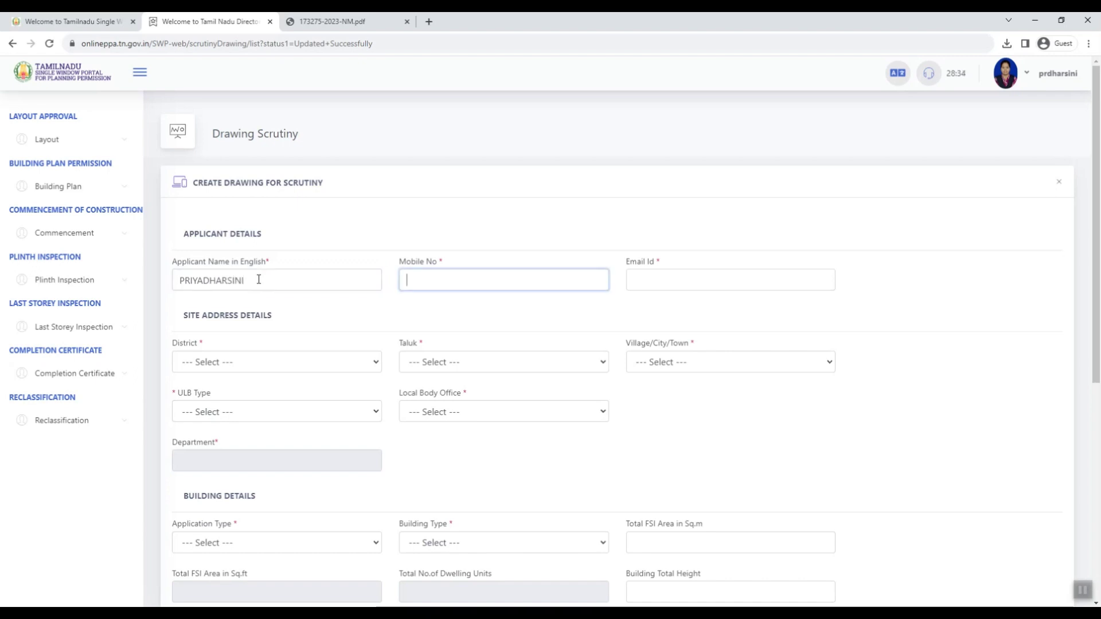
type("9999999999")
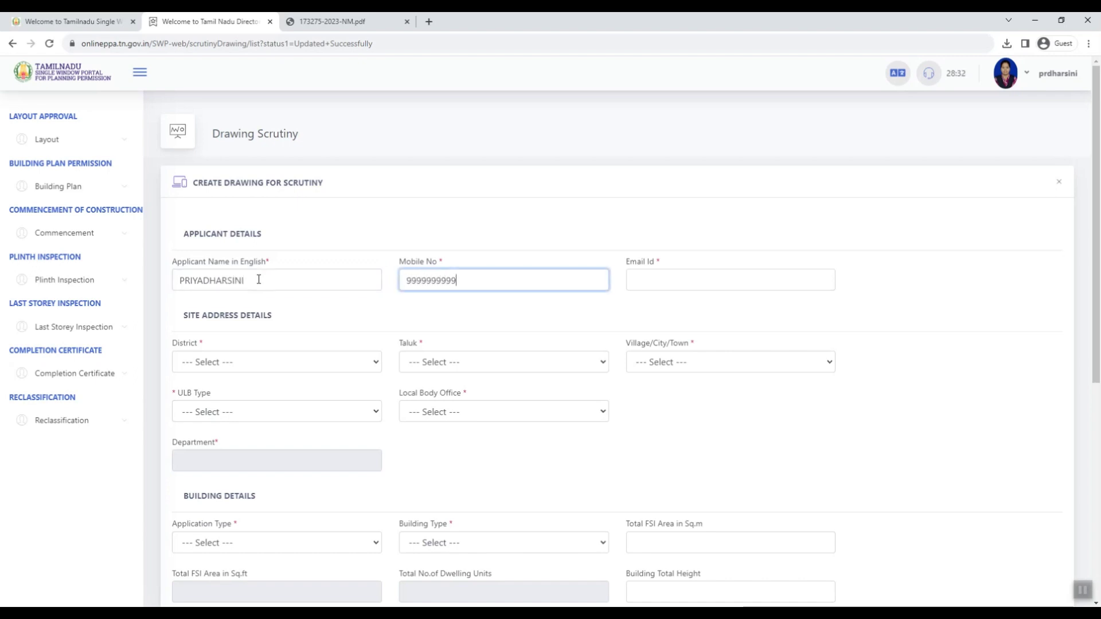
key("Tab")
type("tes")
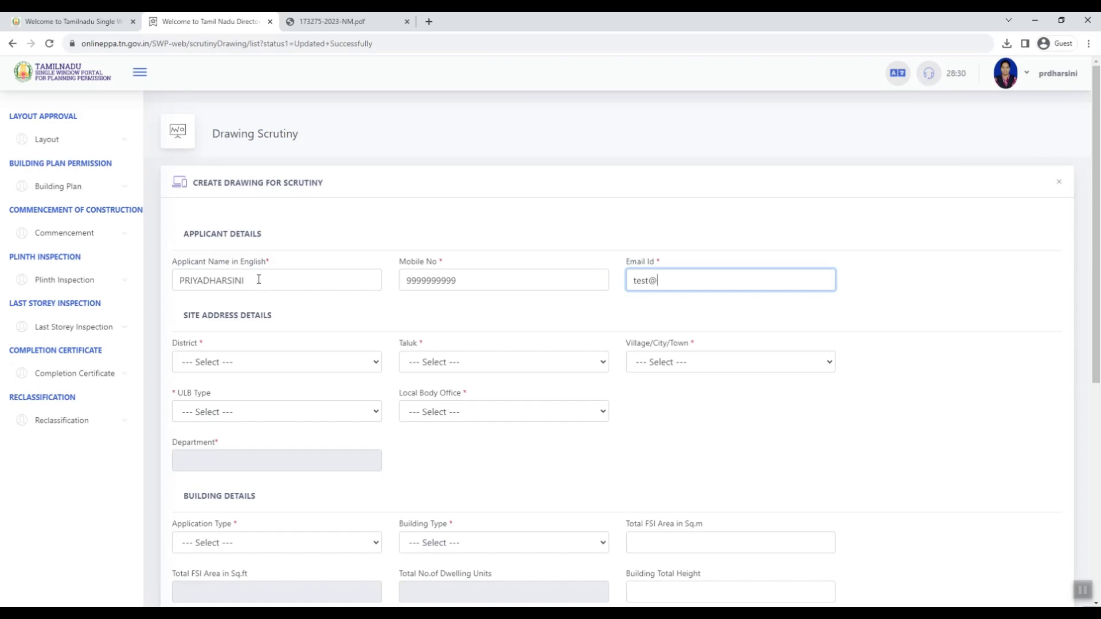
Step: Set District, Taluk, Village and local body office to Chengalpattu, with ULB type Corporation/Municipality
key("Tab")
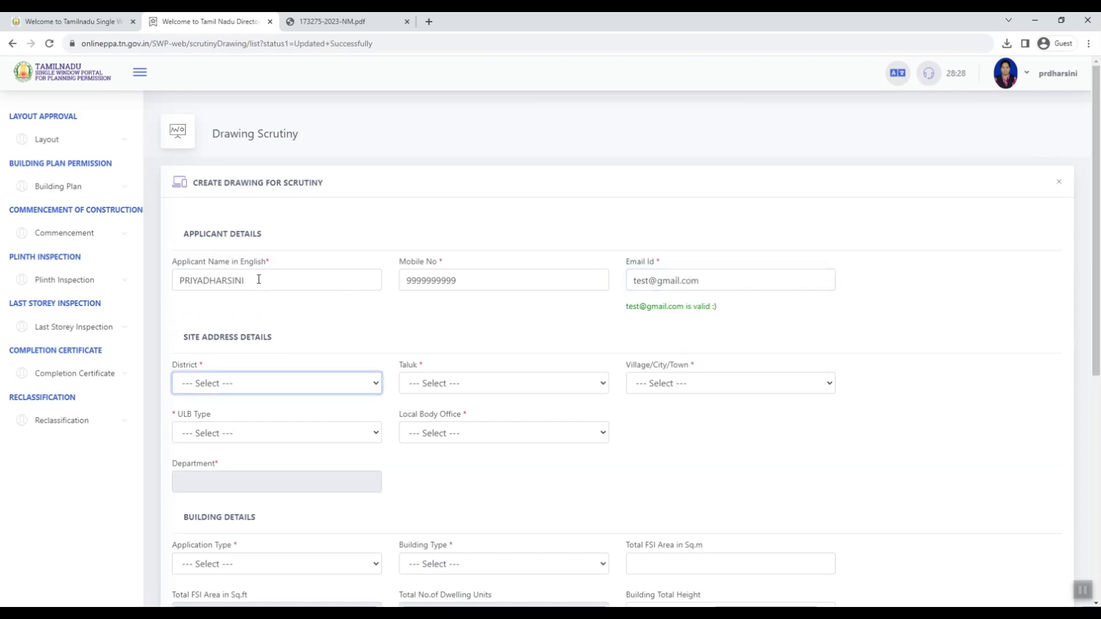
key("c")
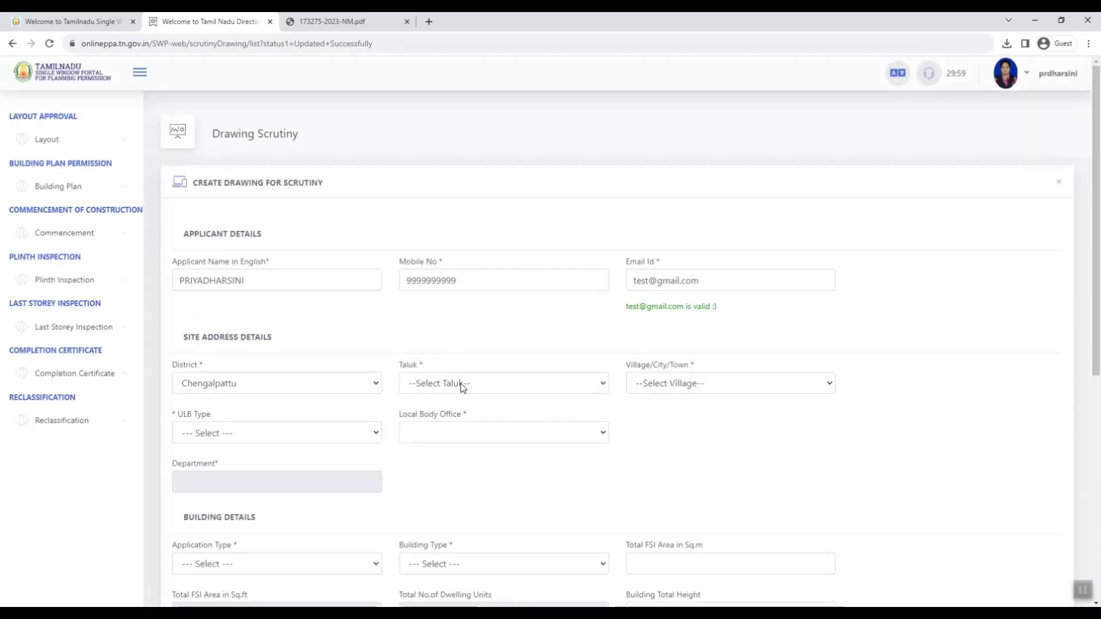
left_click(476, 386)
left_click(459, 415)
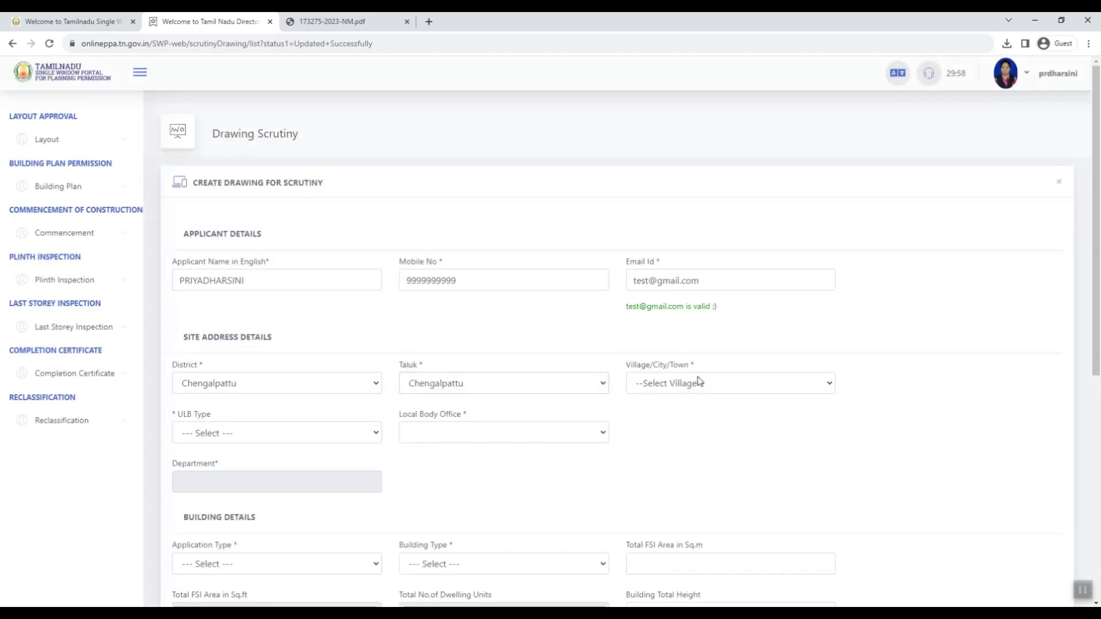
left_click(688, 386)
type("chen")
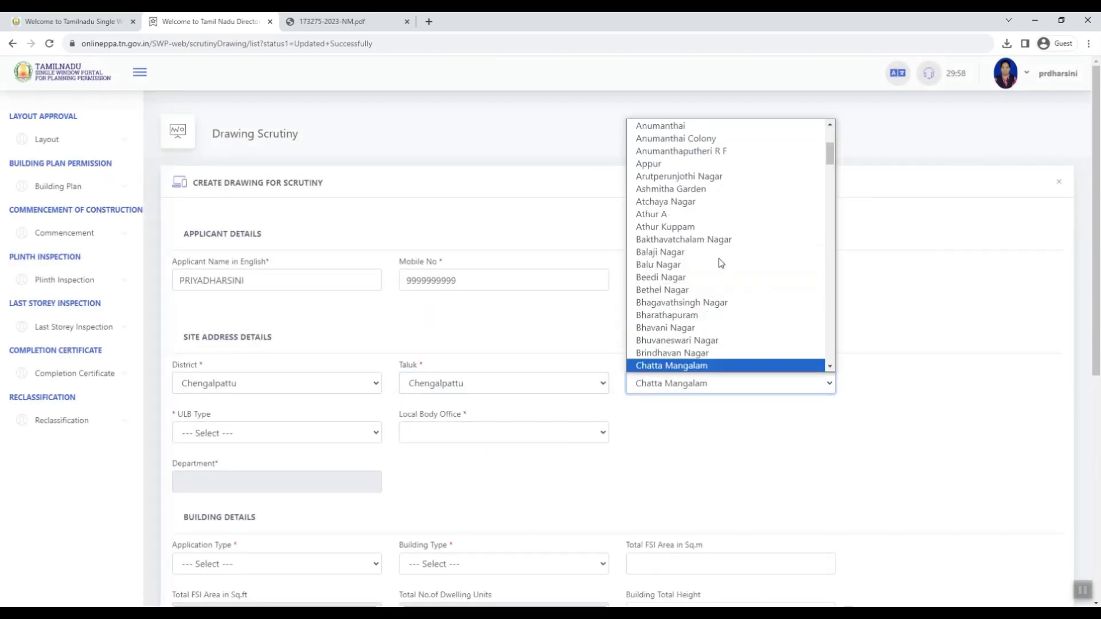
key("Return")
left_click(281, 436)
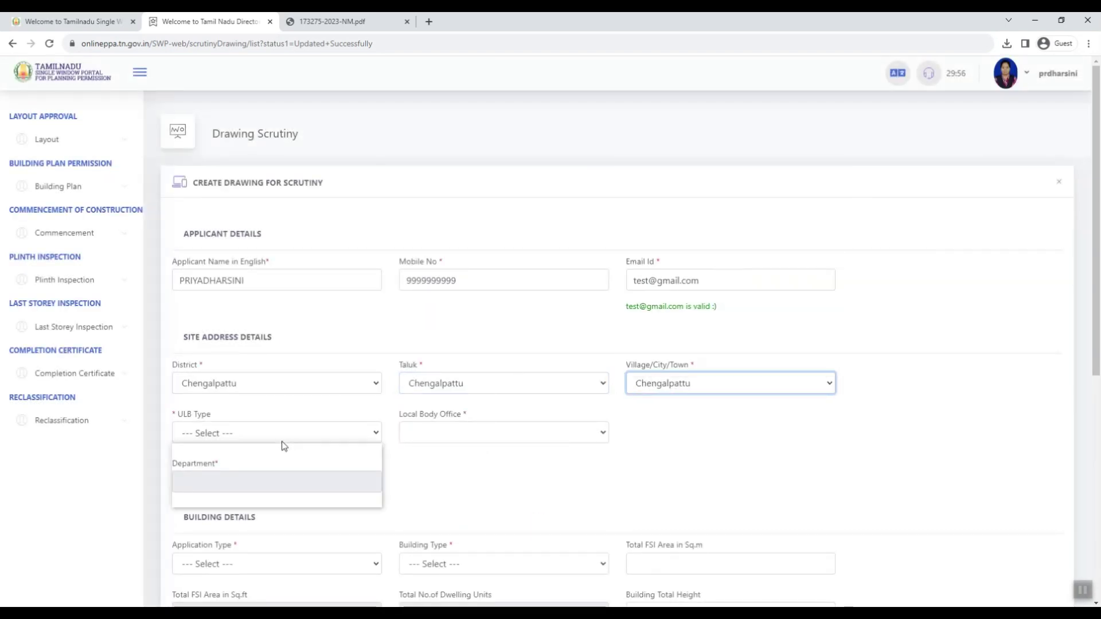
left_click(287, 461)
left_click(450, 432)
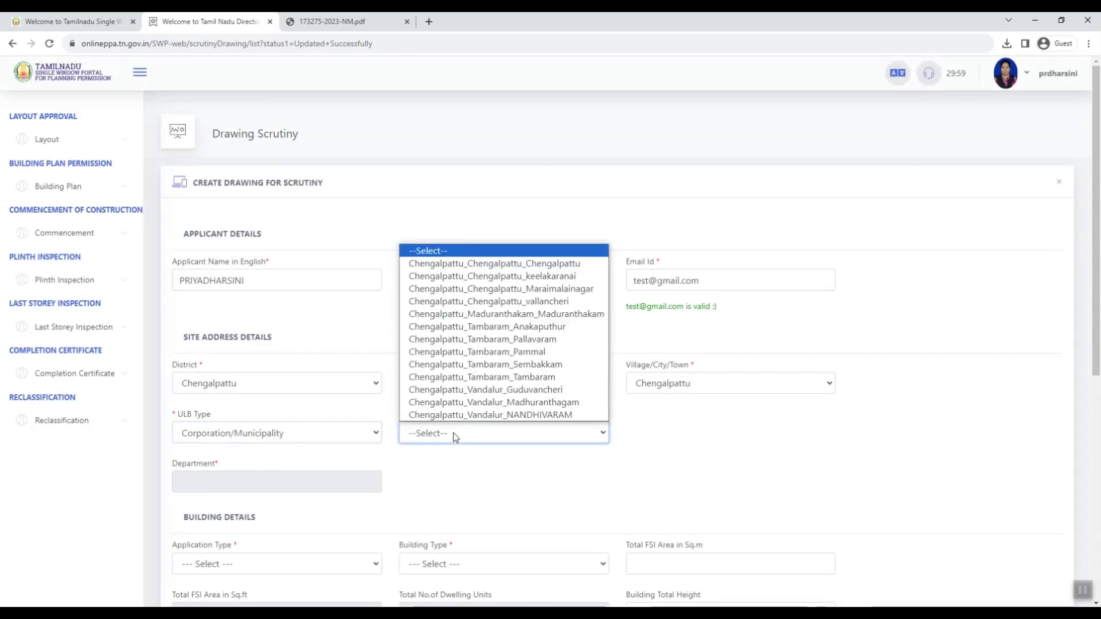
left_click(549, 262)
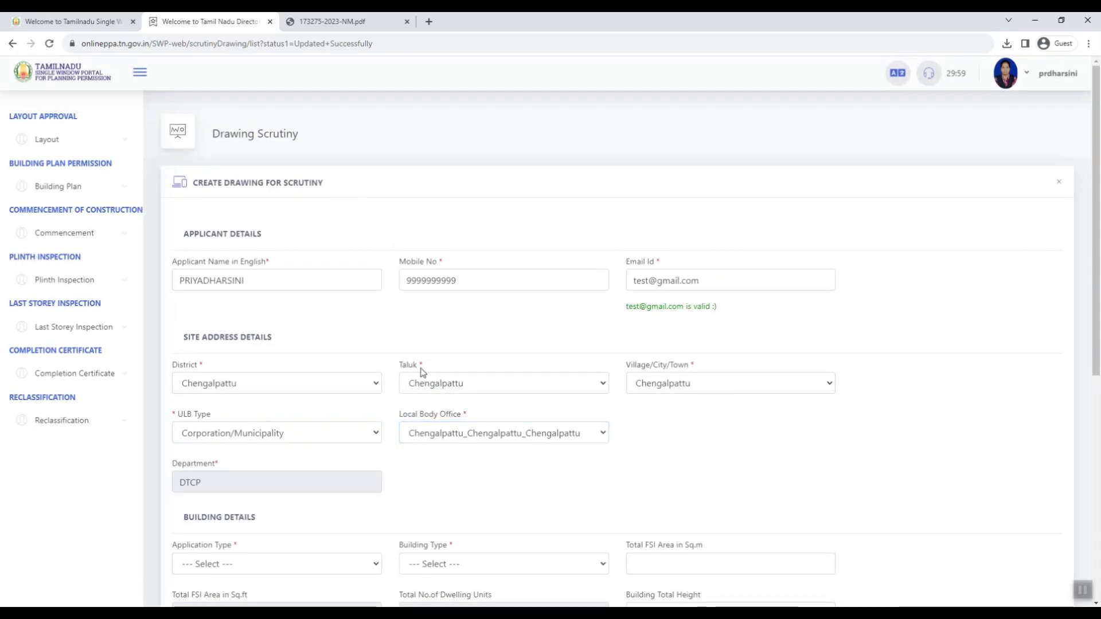
Step: Choose New Construction as the application type and Residential as the building type
scroll(420, 373, "down", 2)
left_click(215, 450)
left_click(218, 492)
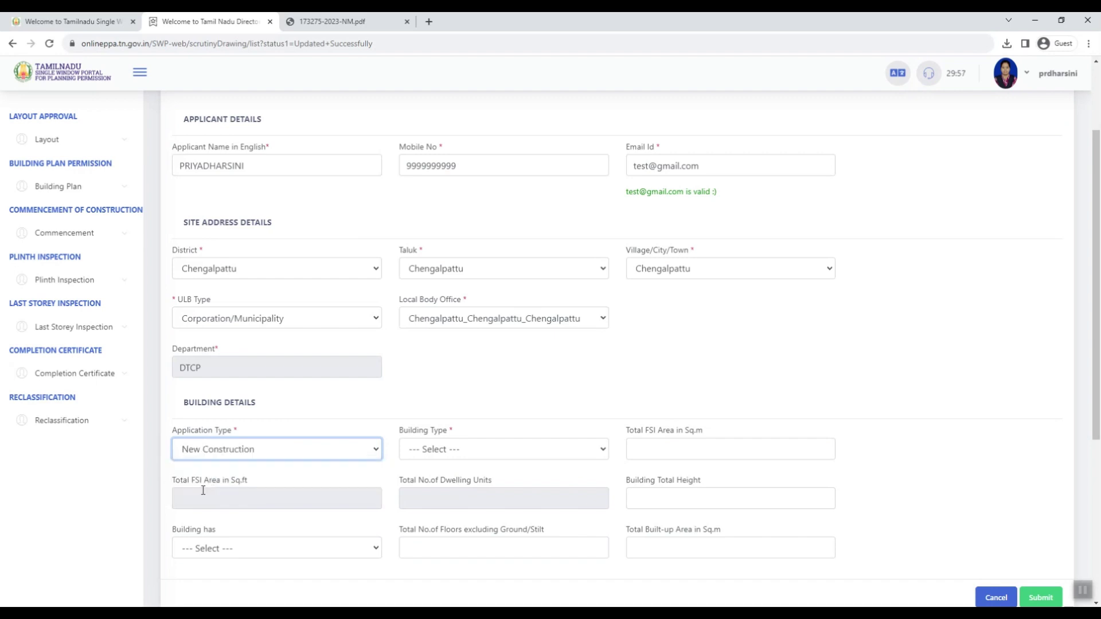
left_click(482, 457)
left_click(484, 516)
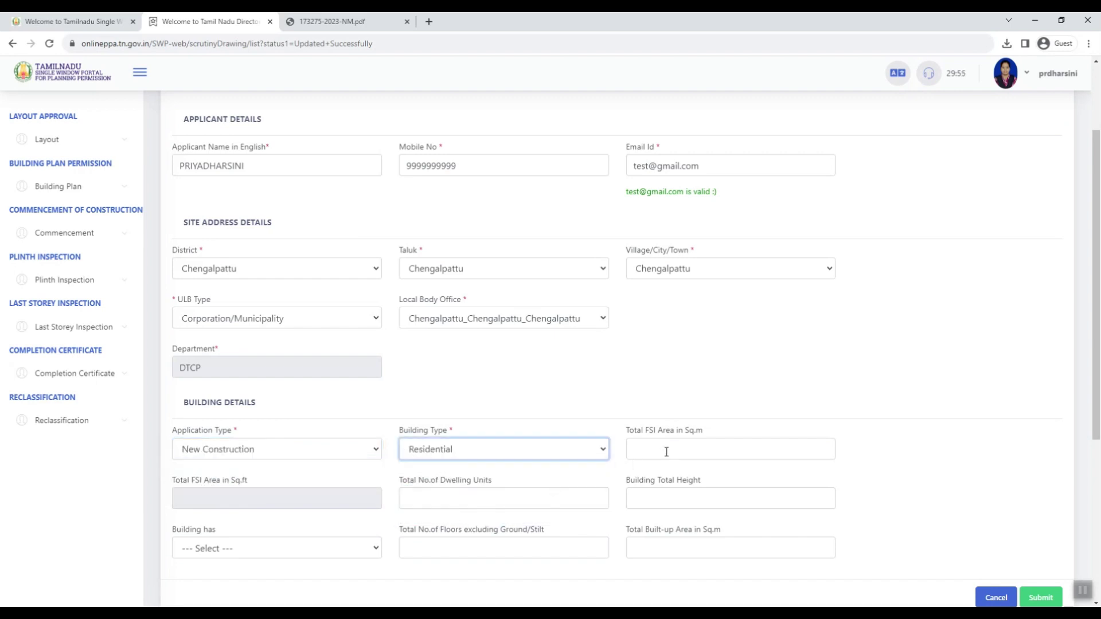
Step: Fill in the 100.63 sq.m FSI area from the report and 1 dwelling unit
left_click(669, 447)
left_click(338, 21)
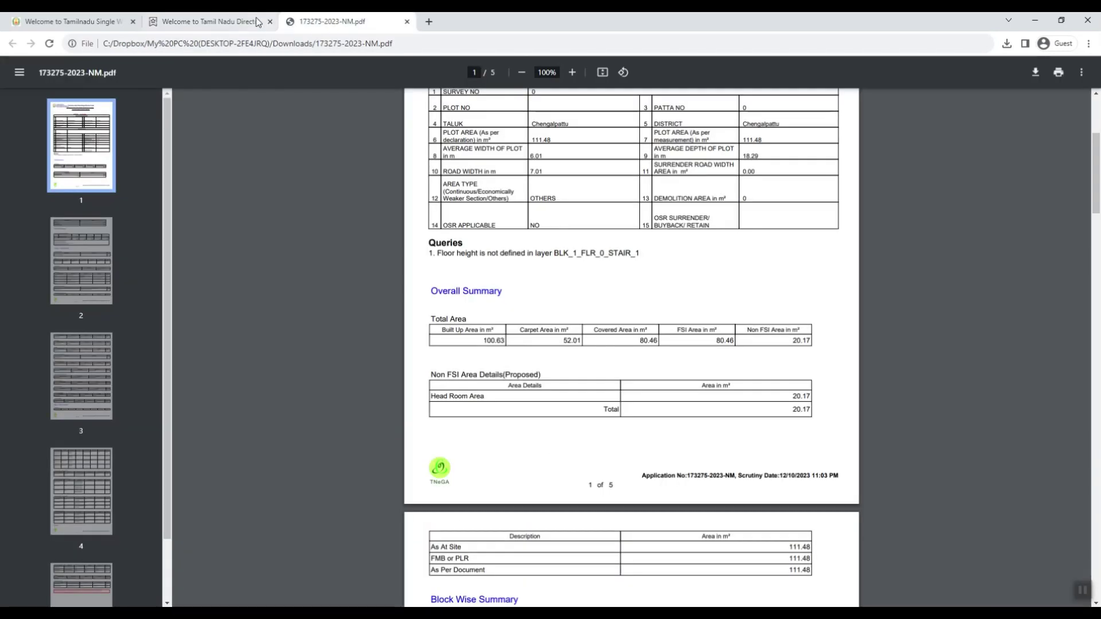
left_click(217, 21)
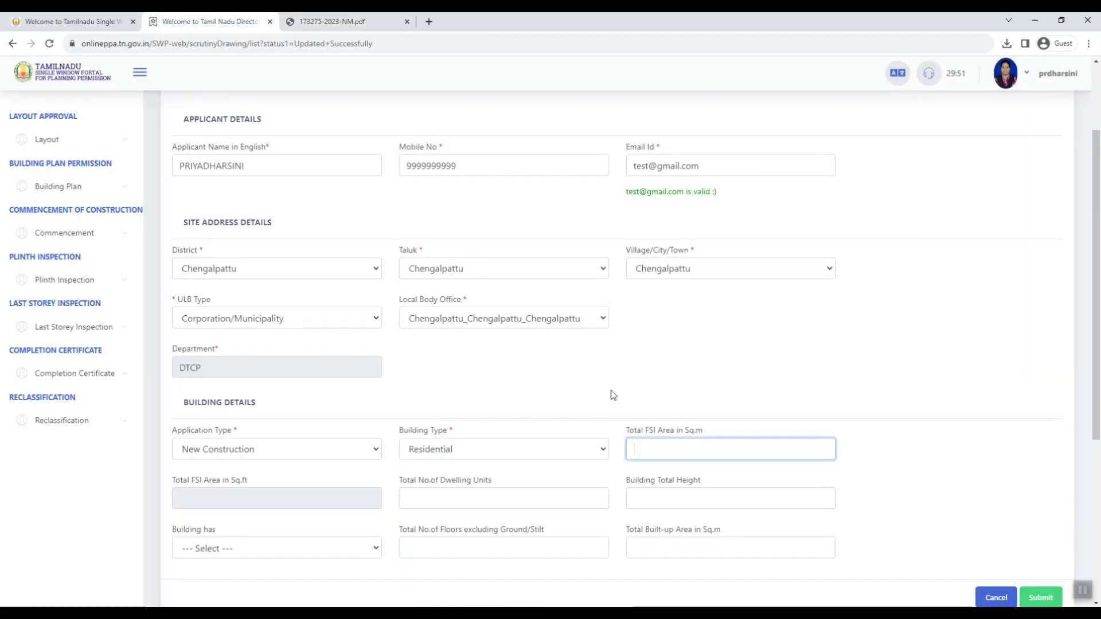
key("Tab")
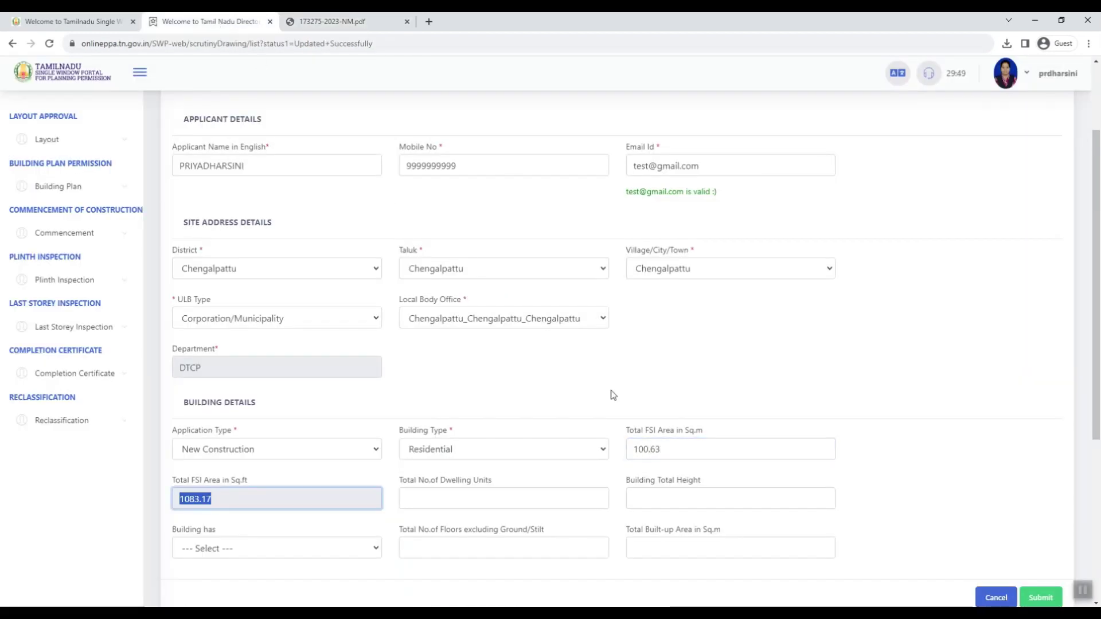
key("Tab")
type("1")
Step: Look up the 6.45 m building height in the scrutiny report for the height field
key("Tab")
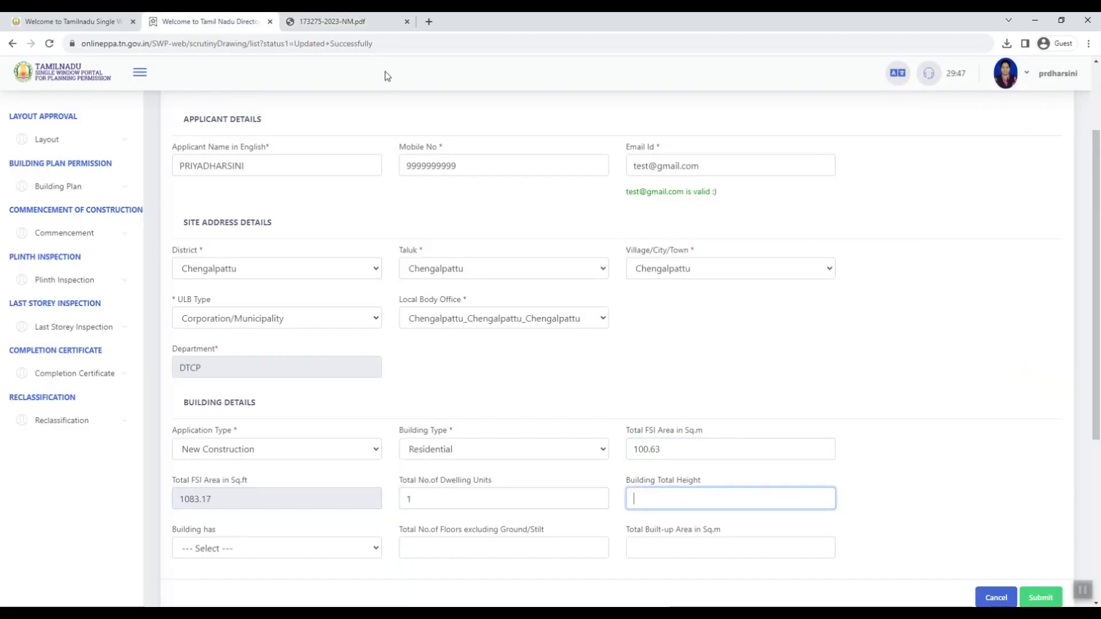
key("ctrl+Tab")
scroll(436, 339, "down", 7)
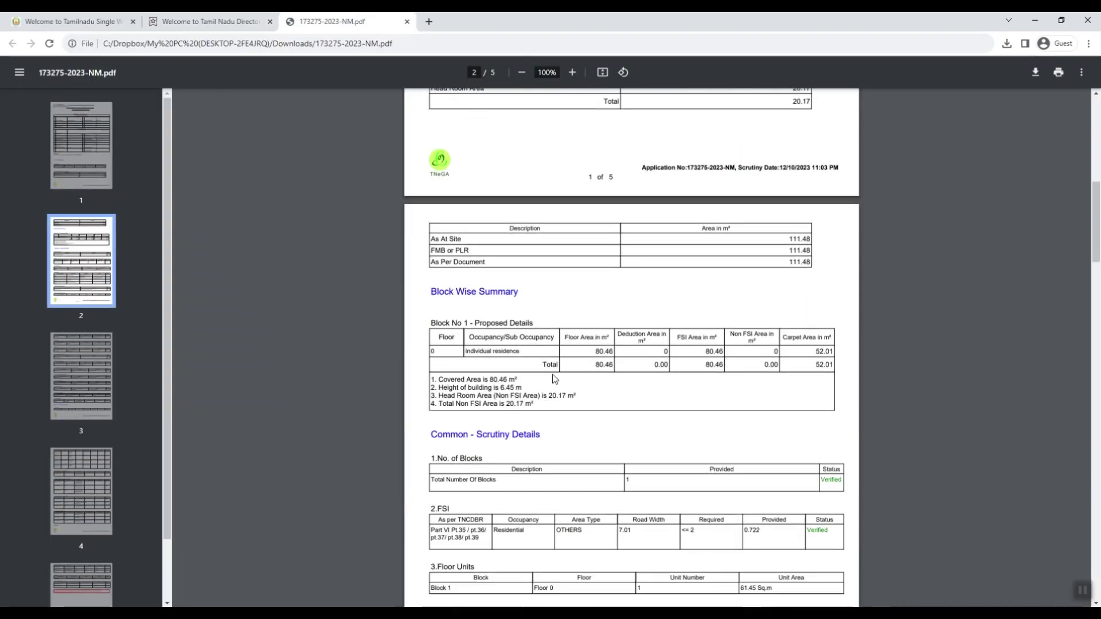
scroll(544, 351, "down", 2)
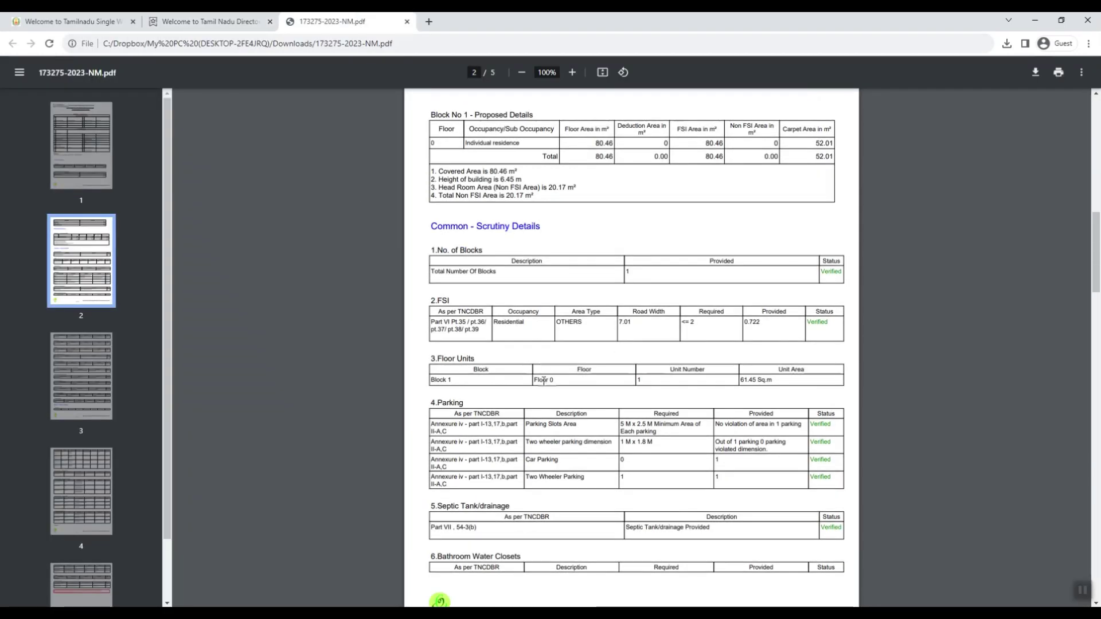
scroll(544, 380, "down", 6)
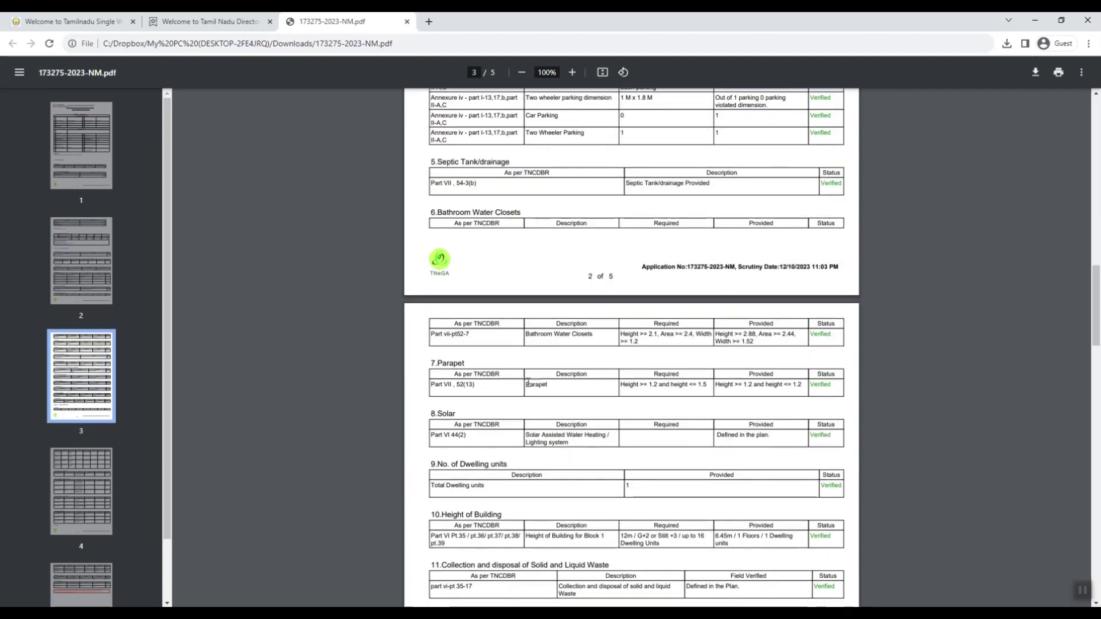
scroll(499, 360, "down", 4)
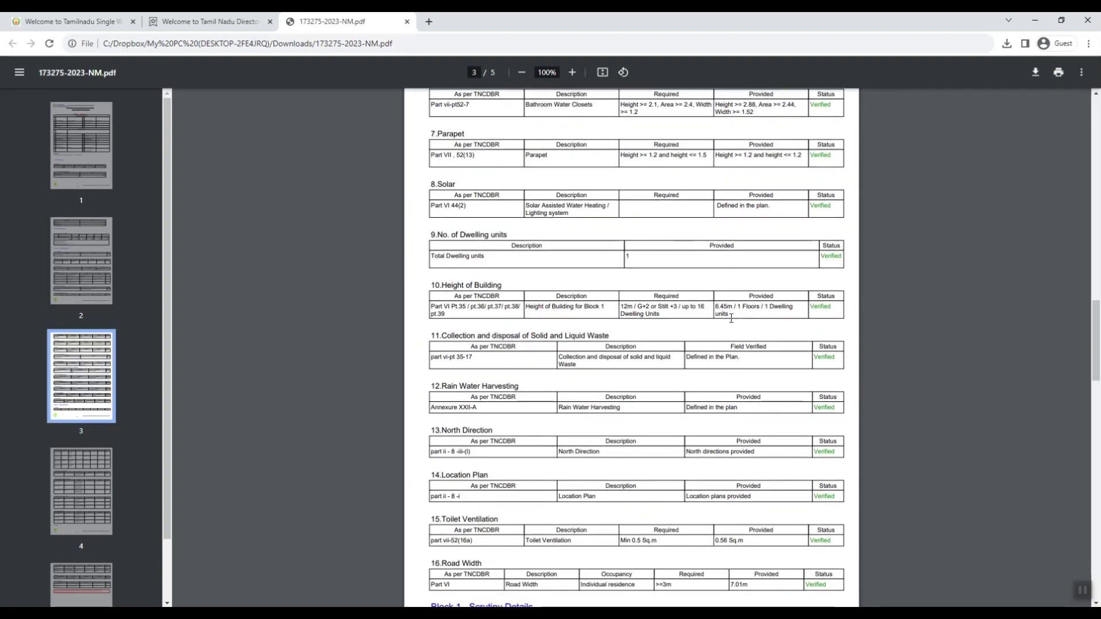
scroll(744, 315, "down", 4)
scroll(727, 346, "down", 4)
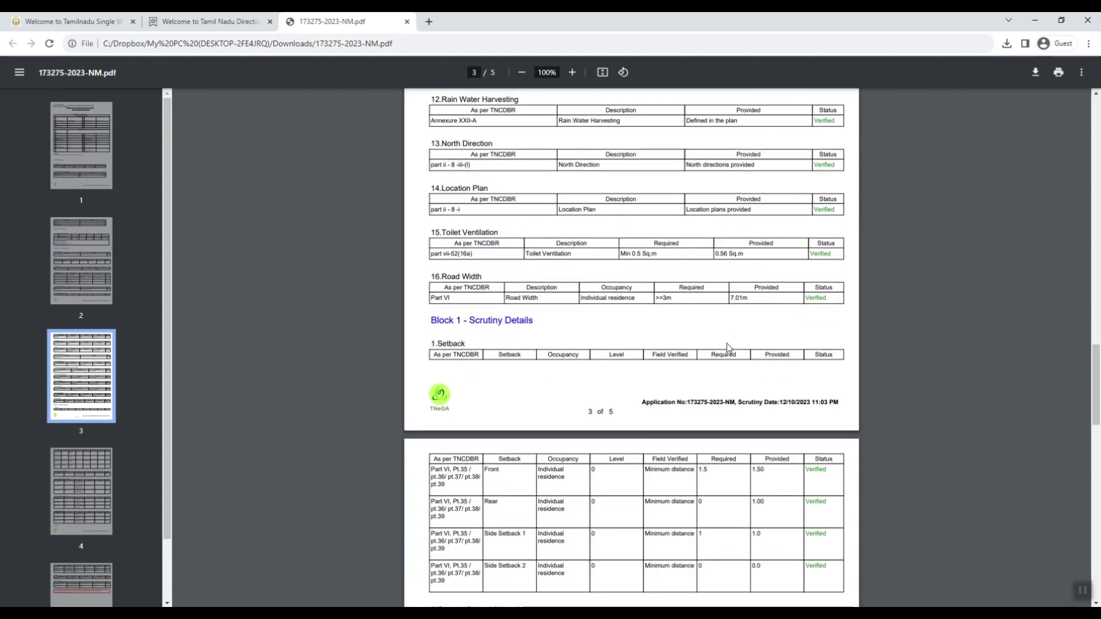
scroll(592, 330, "down", 8)
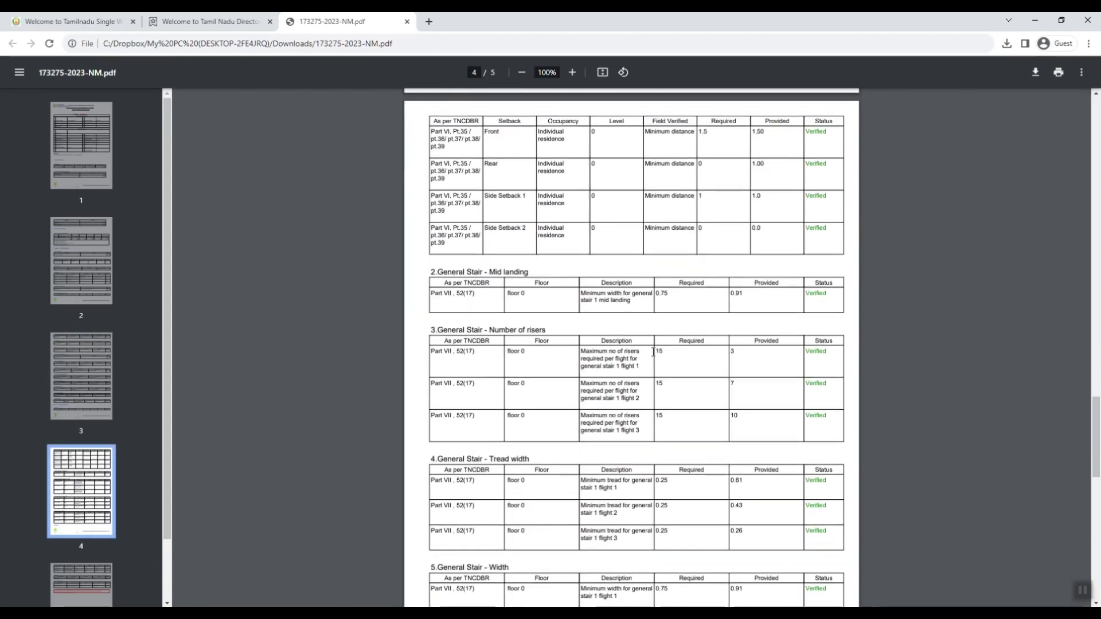
scroll(811, 455, "down", 5)
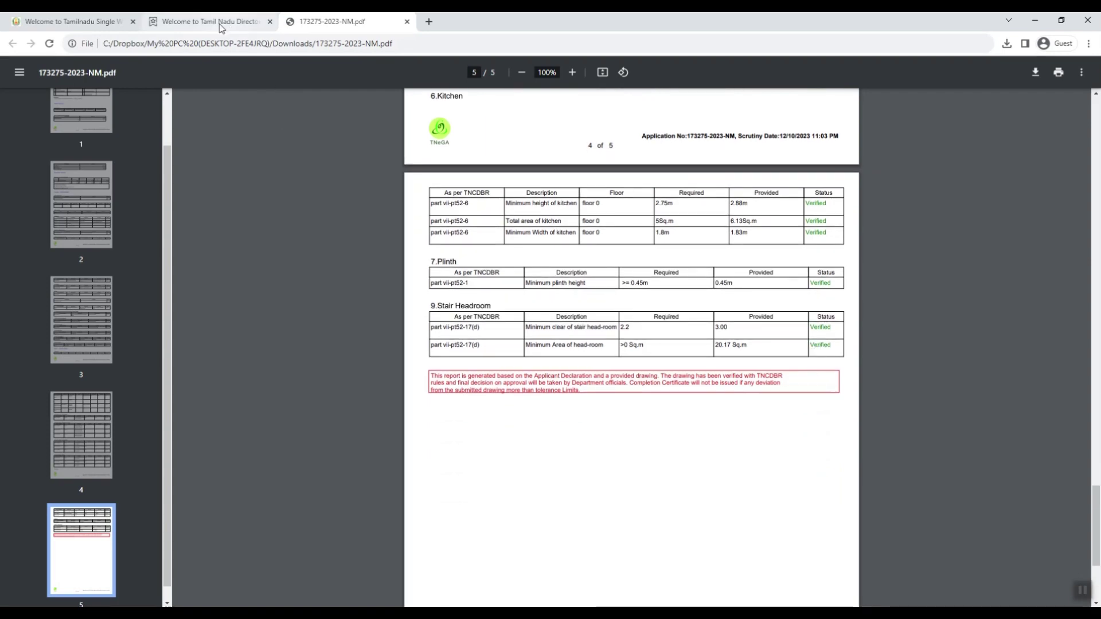
scroll(573, 327, "up", 6)
key("ctrl+shift+Tab")
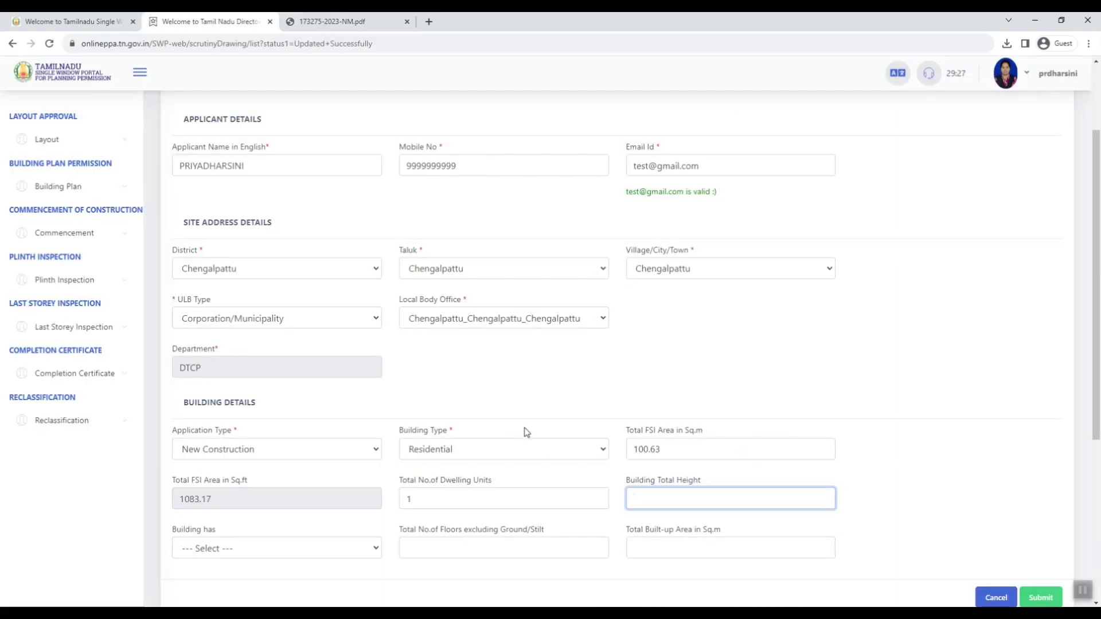
Step: Set Building has to Ground Floor and floors to 0, and check the 100.63 sq.m built-up area against the report
key("Tab")
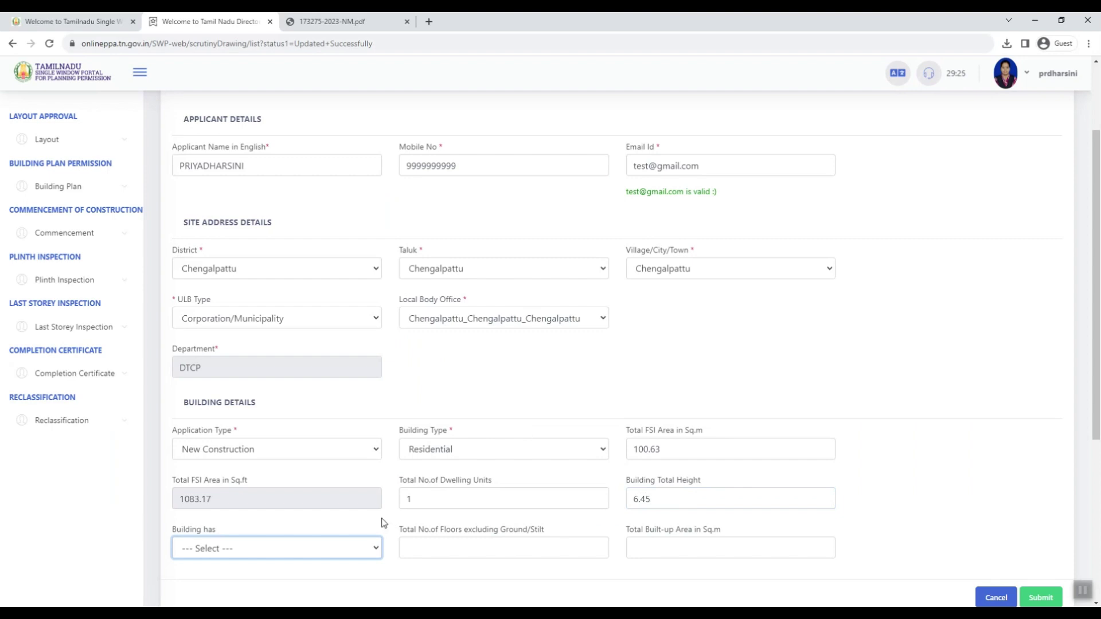
left_click(349, 550)
left_click(261, 485)
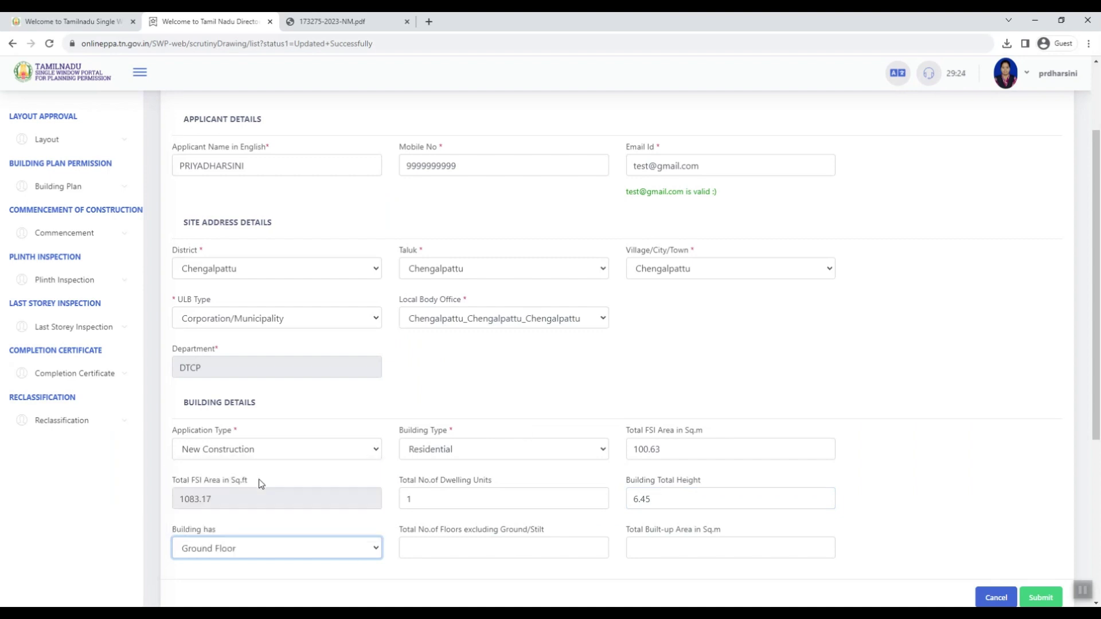
left_click(447, 550)
type("0")
key("Tab")
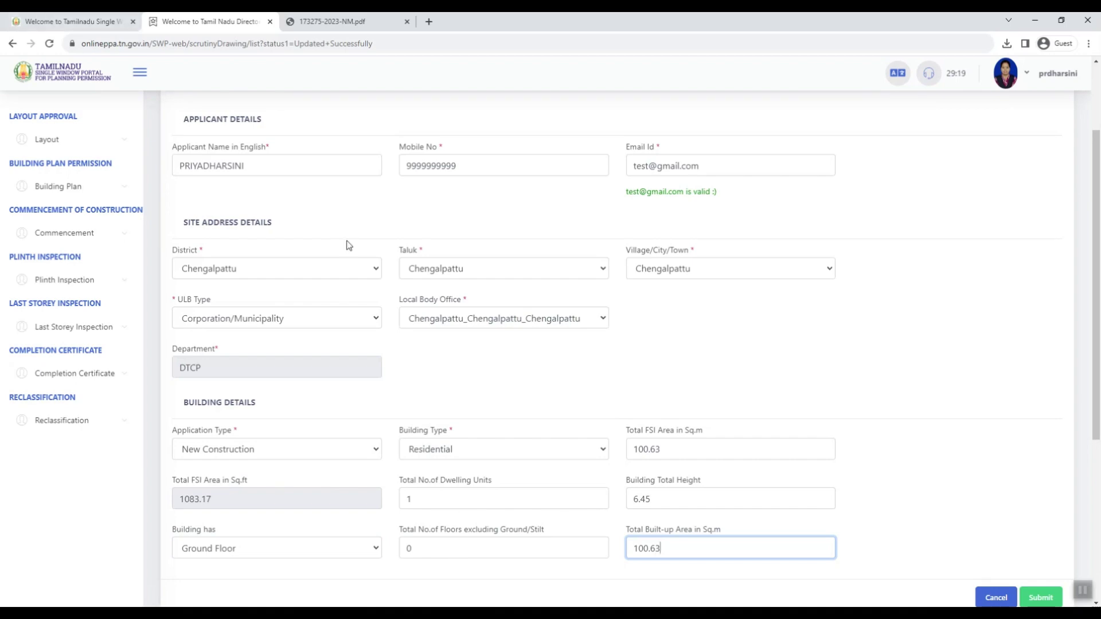
left_click(360, 24)
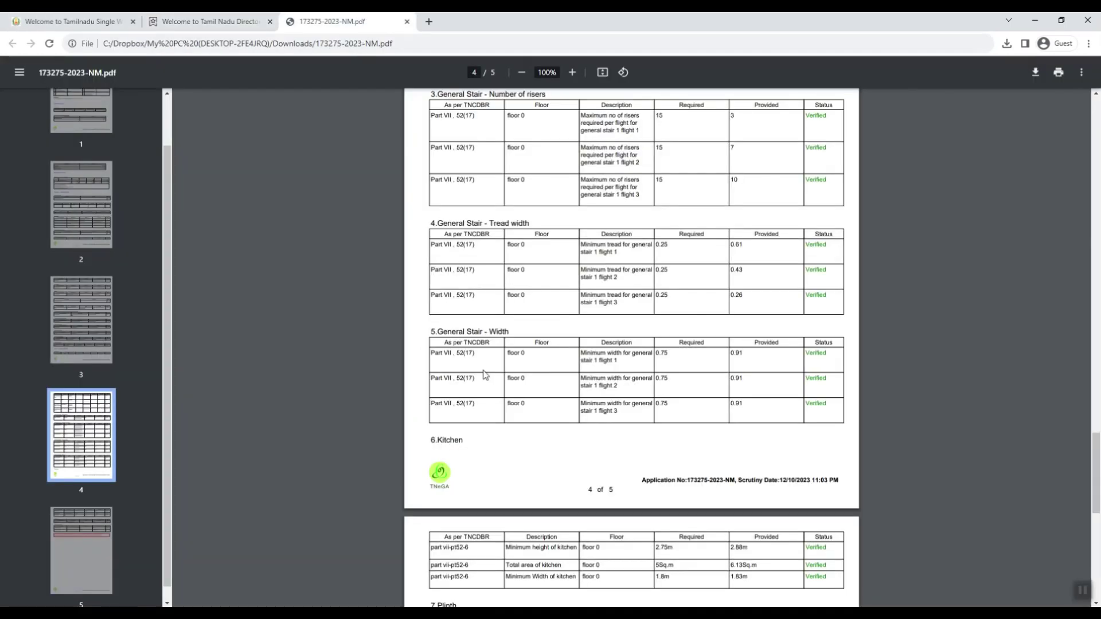
scroll(485, 374, "up", 20)
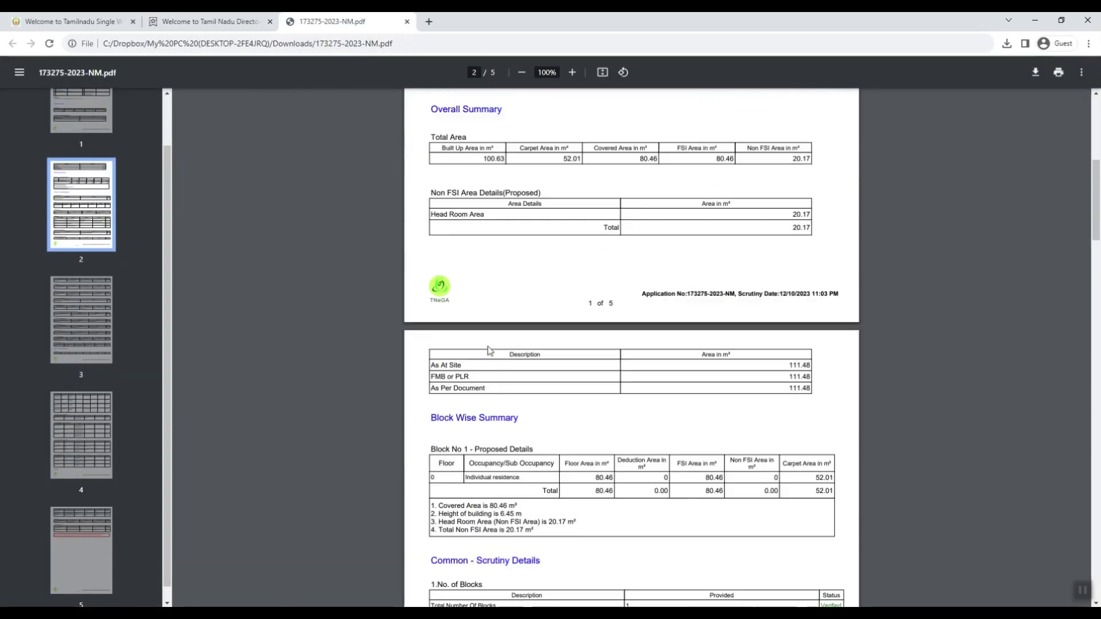
scroll(489, 351, "up", 2)
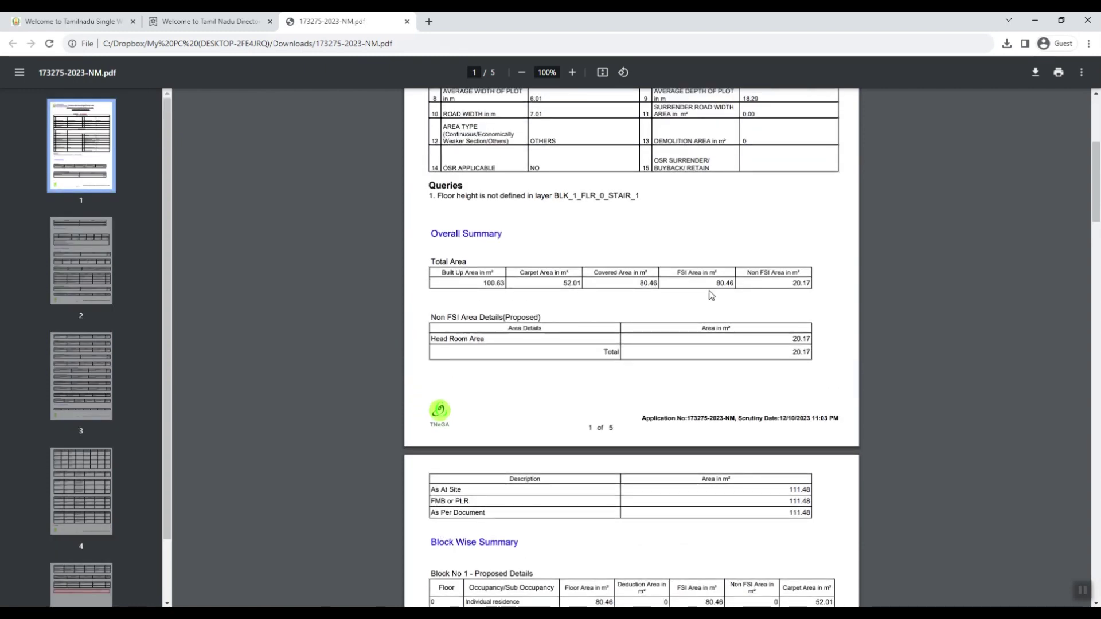
left_click(210, 22)
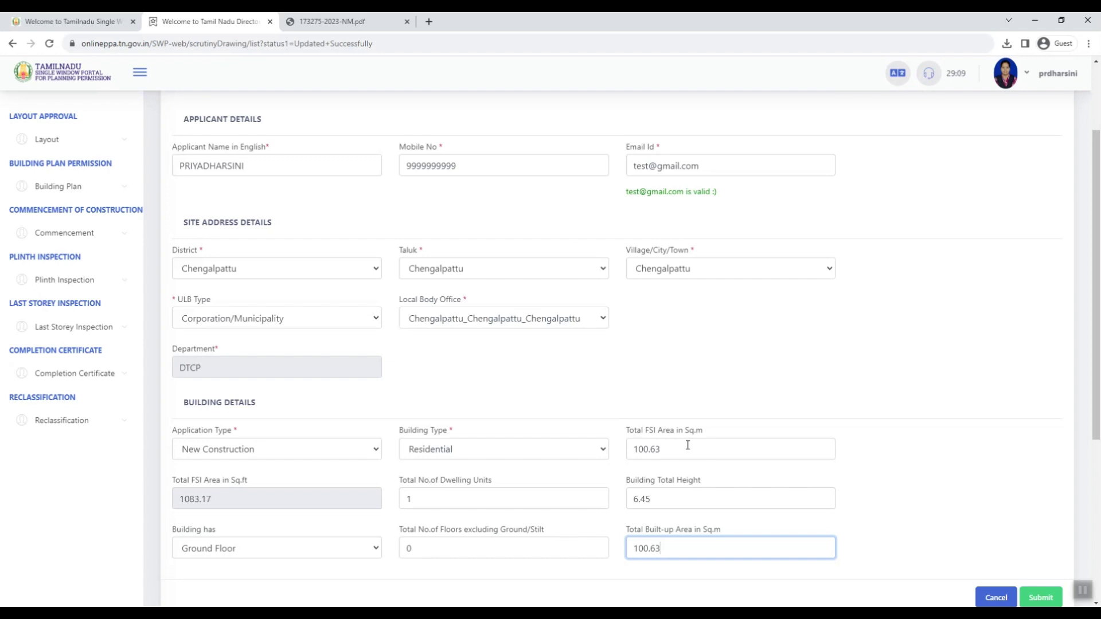
Step: Replace the total FSI area value (typed 80.) and submit the building details
left_click(647, 450)
double_click(647, 450)
type("80.")
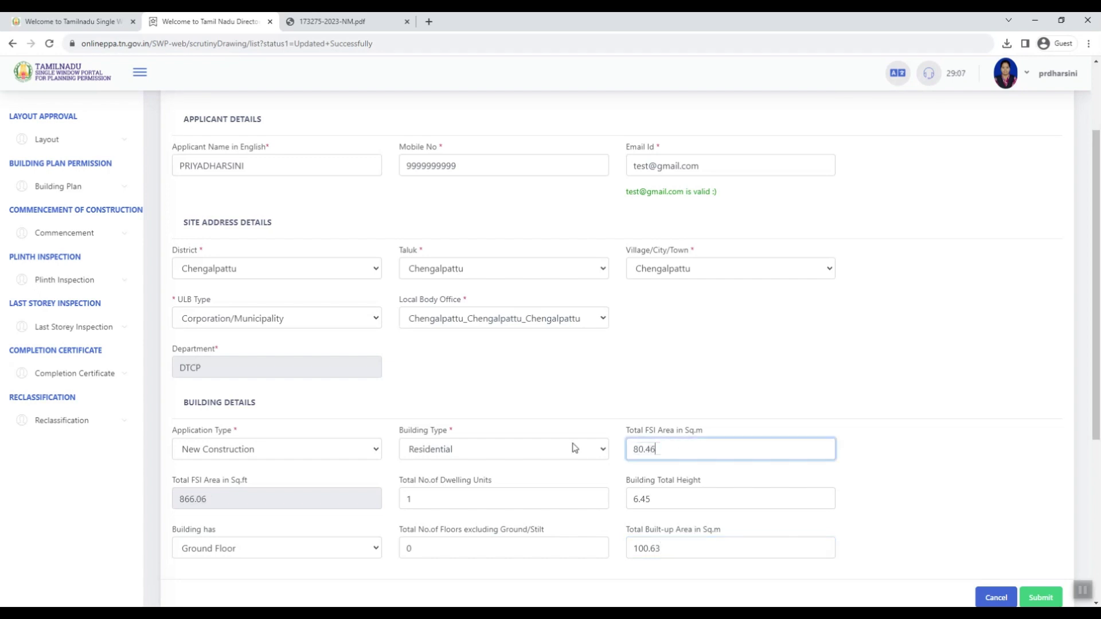
left_click(682, 550)
scroll(728, 487, "down", 1)
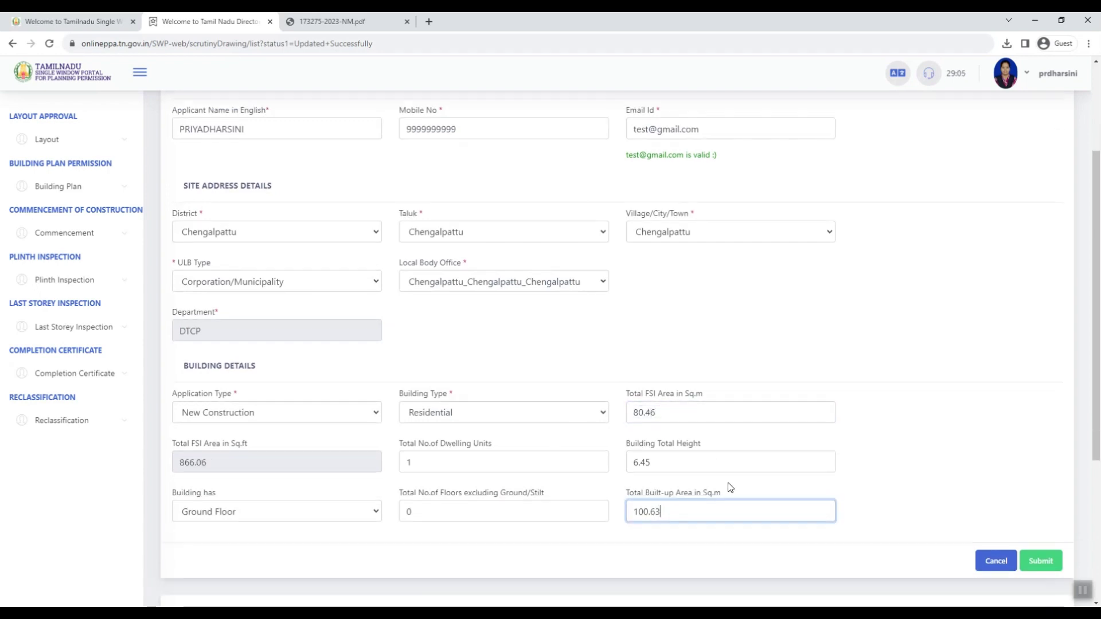
left_click(1043, 542)
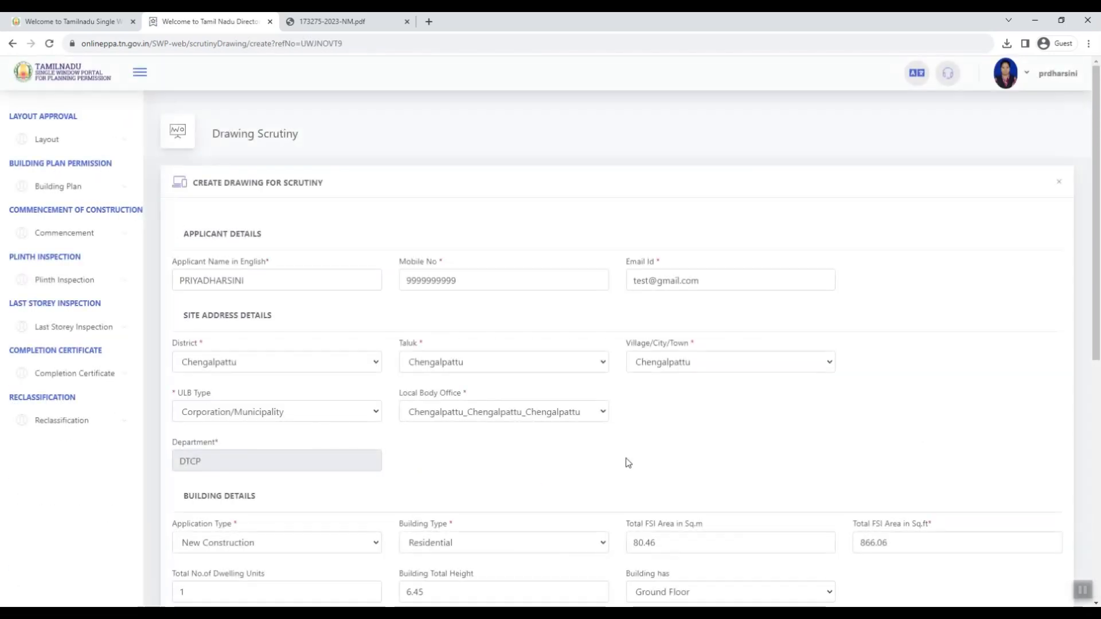
Step: Upload test 2.dxf as the building plan drawing and submit the application
scroll(626, 462, "down", 5)
left_click(827, 386)
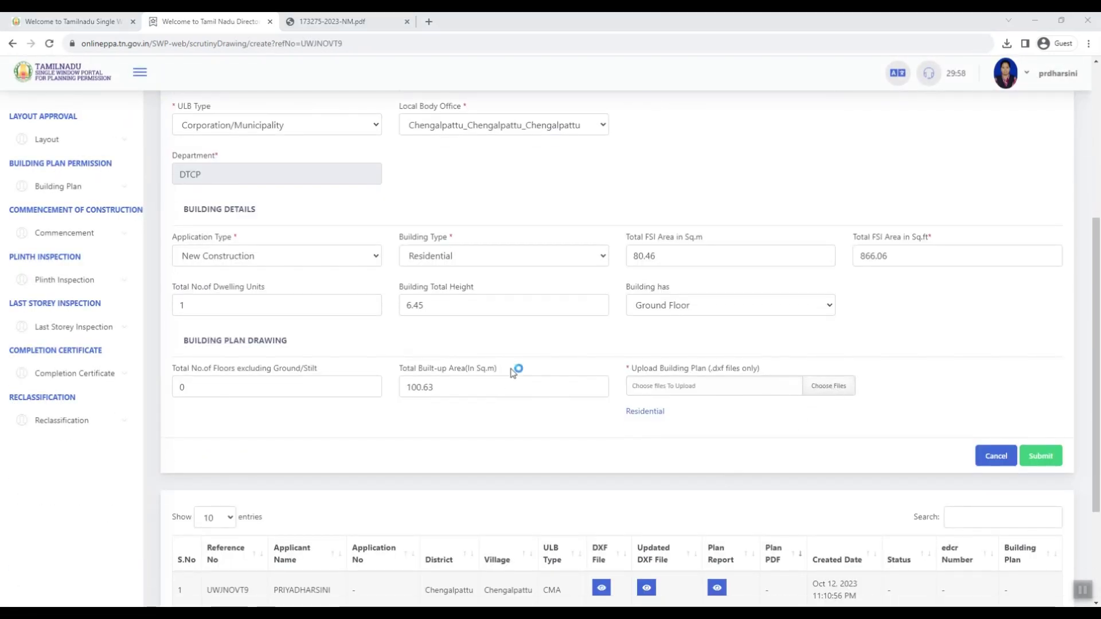
double_click(612, 341)
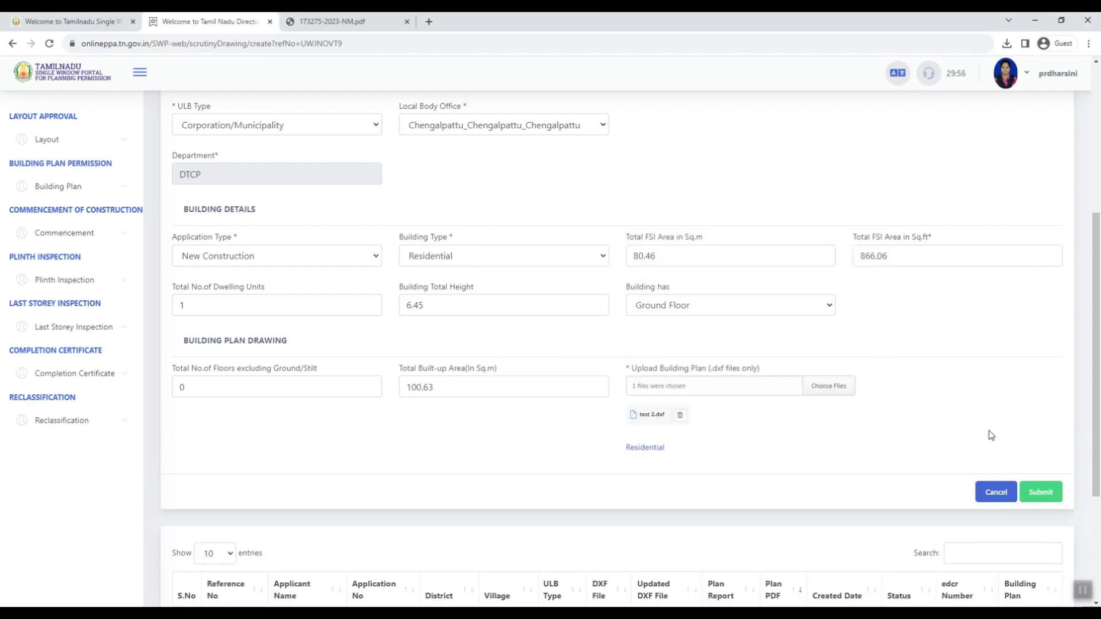
left_click(1041, 492)
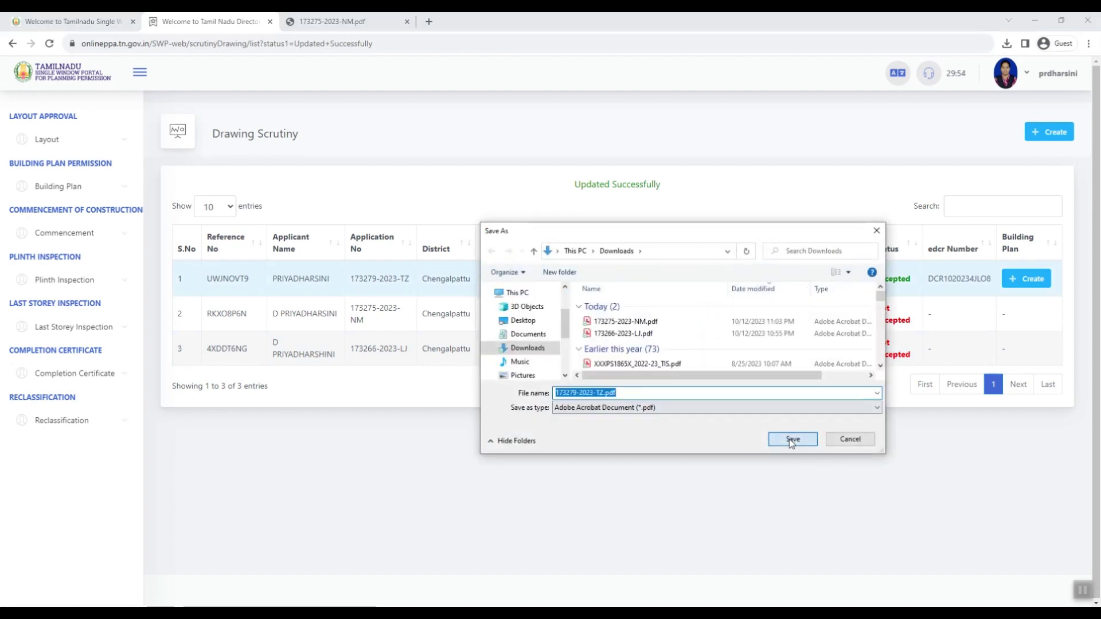
left_click(790, 438)
left_click(867, 101)
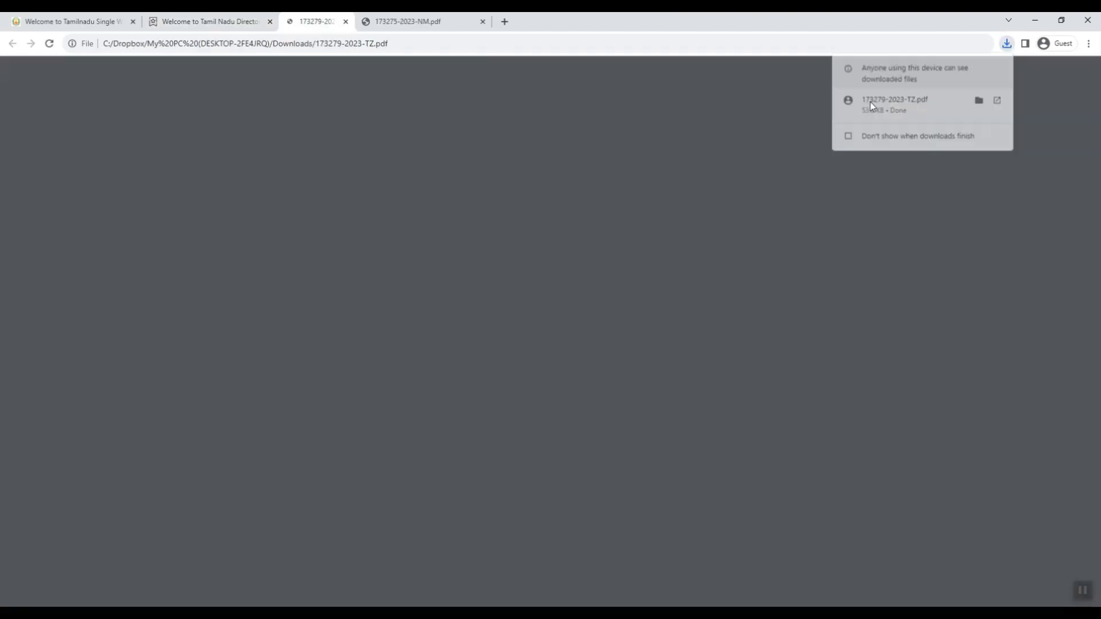
scroll(694, 264, "down", 4)
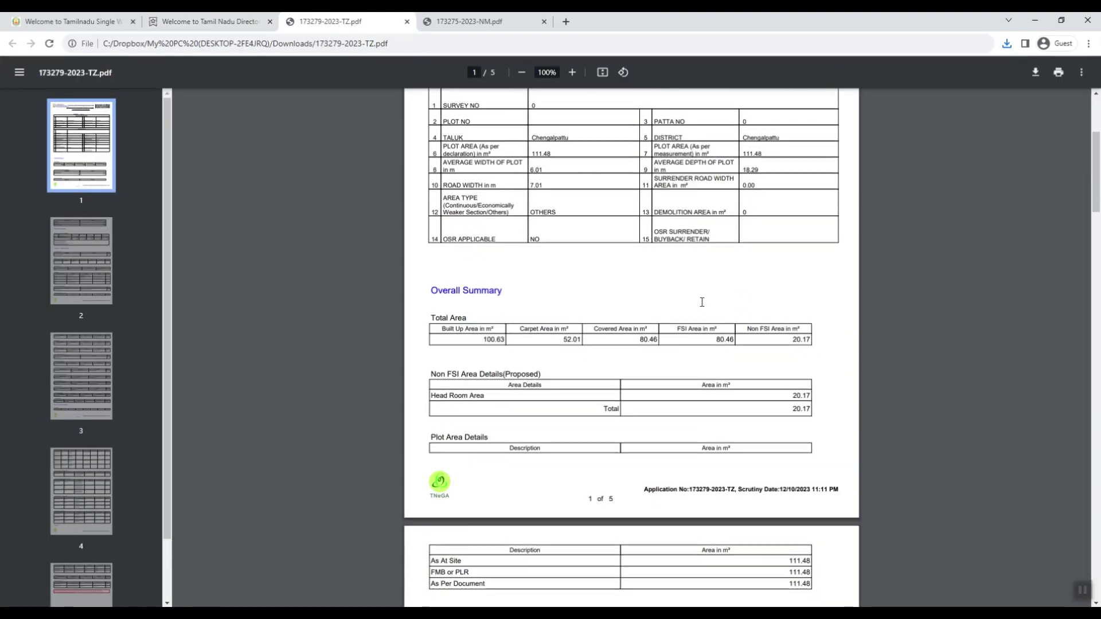
scroll(709, 310, "down", 5)
scroll(713, 314, "up", 5)
scroll(714, 314, "down", 7)
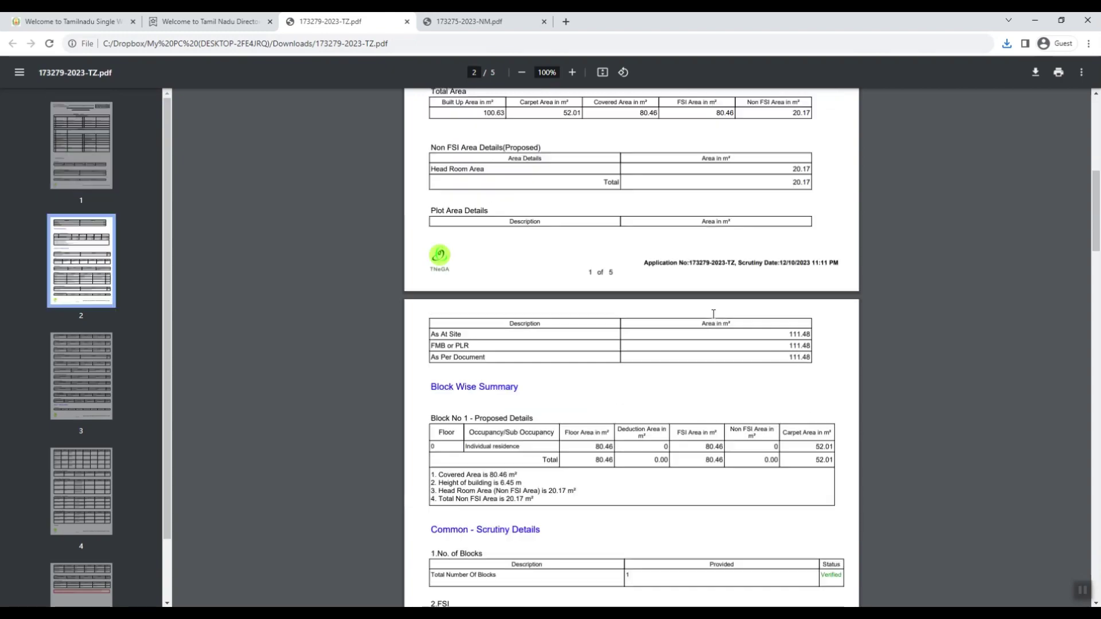
scroll(714, 314, "down", 20)
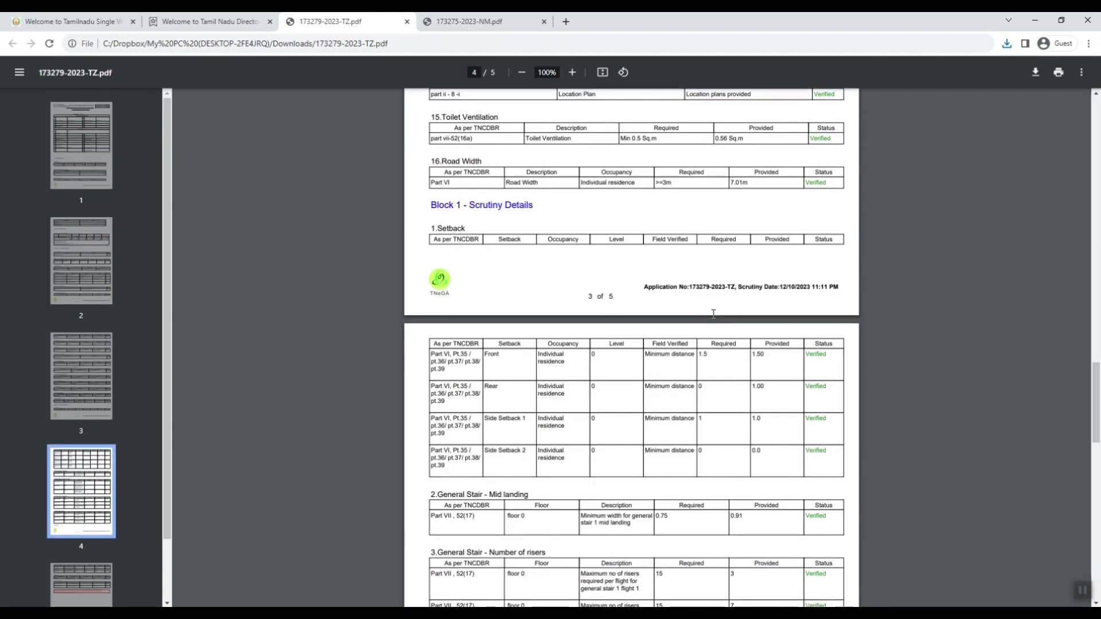
scroll(713, 314, "down", 10)
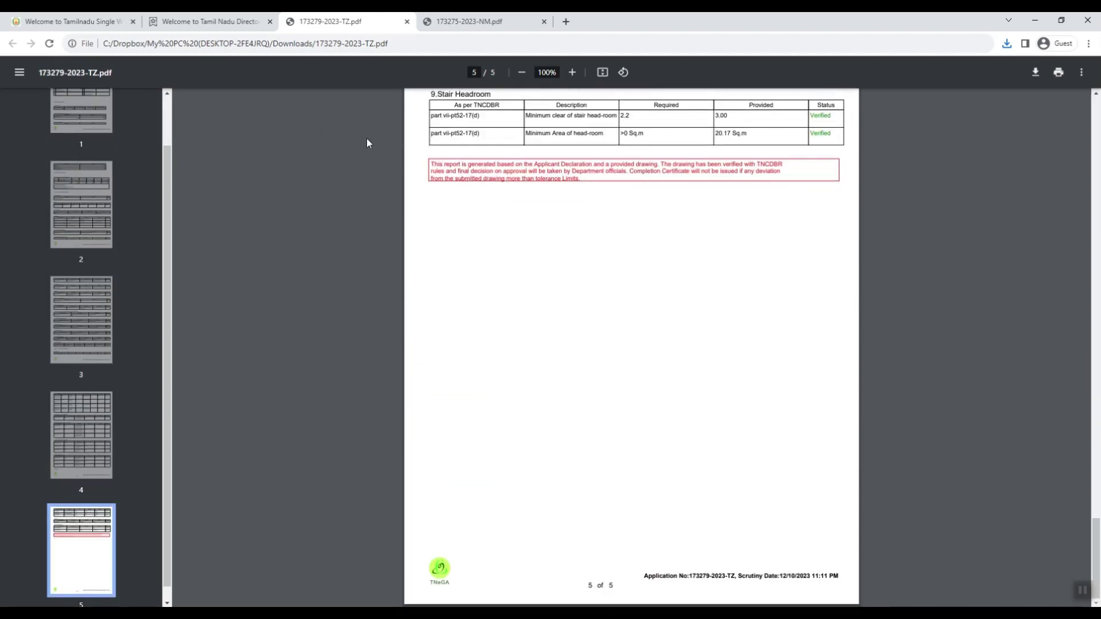
left_click(195, 23)
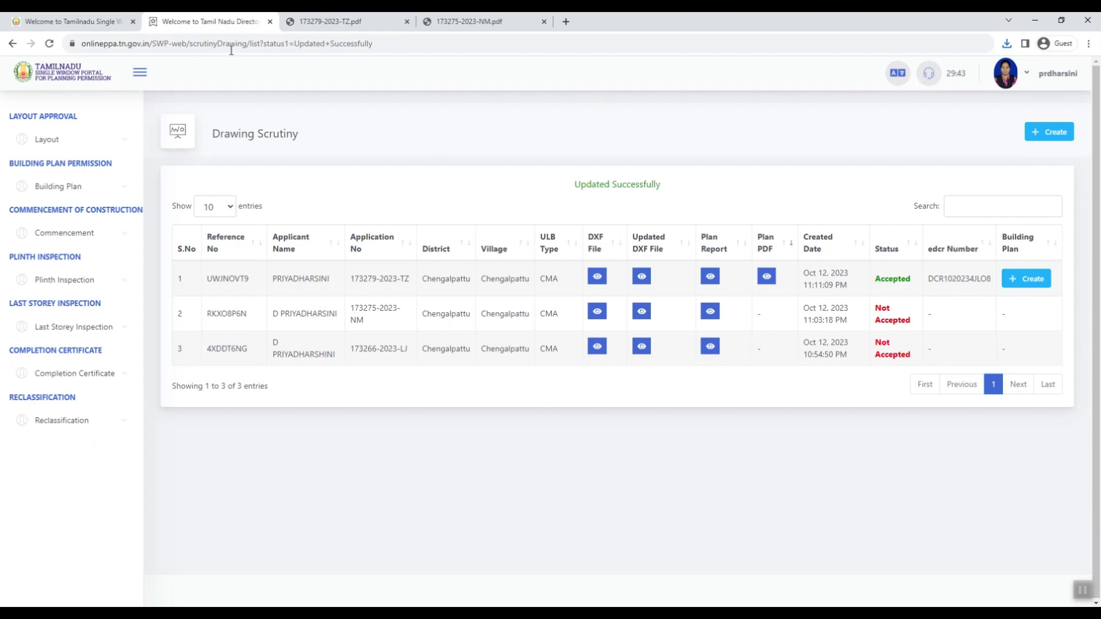
left_click(766, 277)
left_click(793, 440)
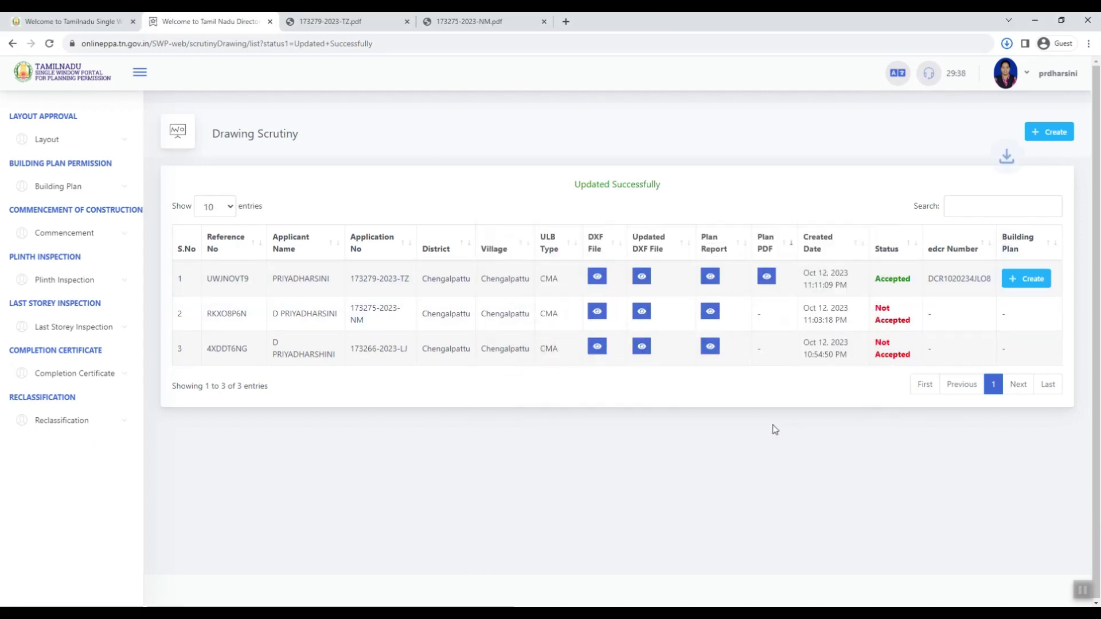
left_click(898, 102)
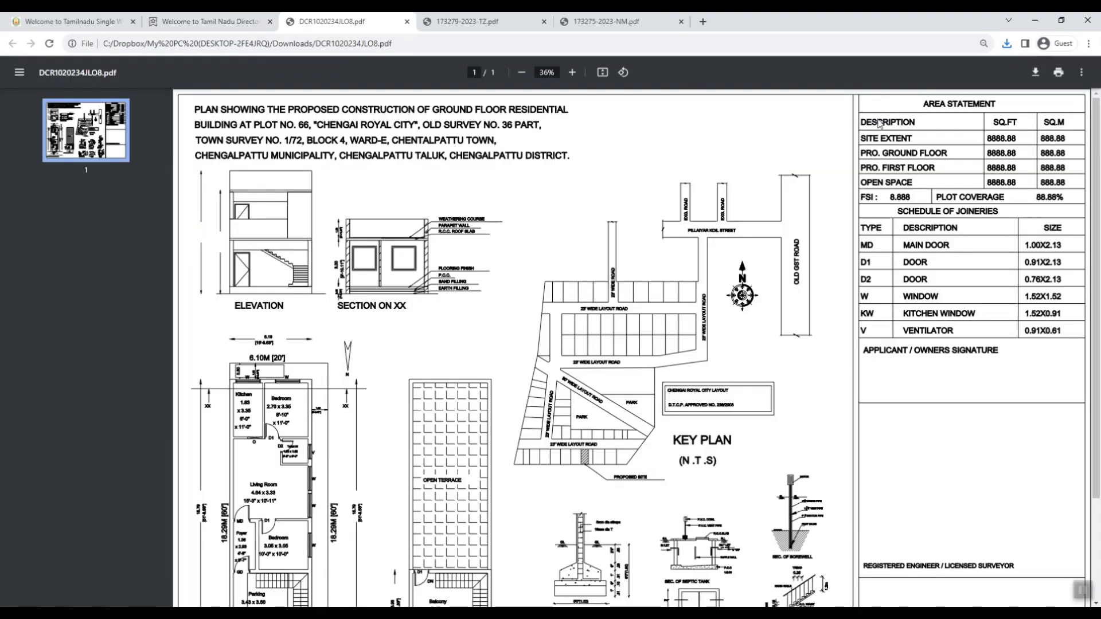
scroll(677, 253, "down", 2)
scroll(677, 258, "down", 1)
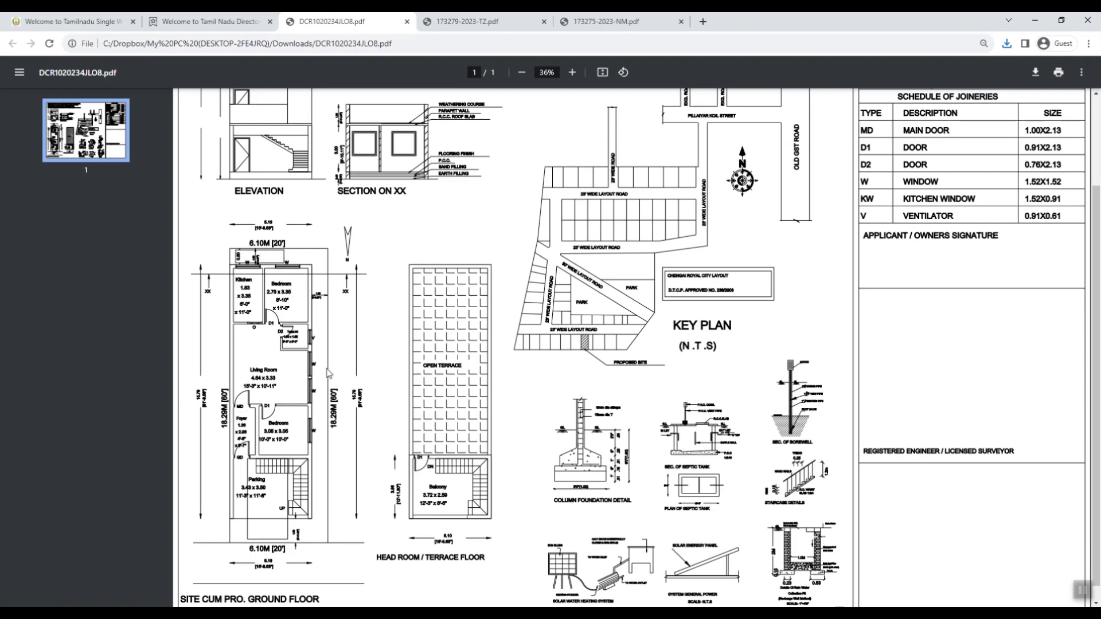
scroll(327, 373, "up", 2)
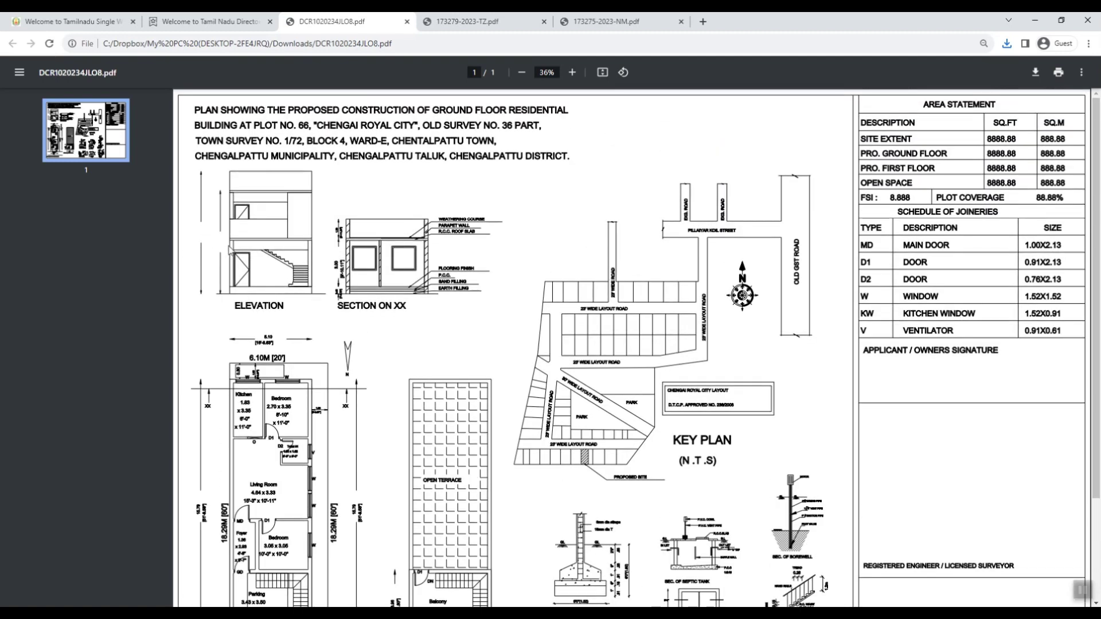
scroll(241, 253, "down", 1)
scroll(242, 265, "down", 1)
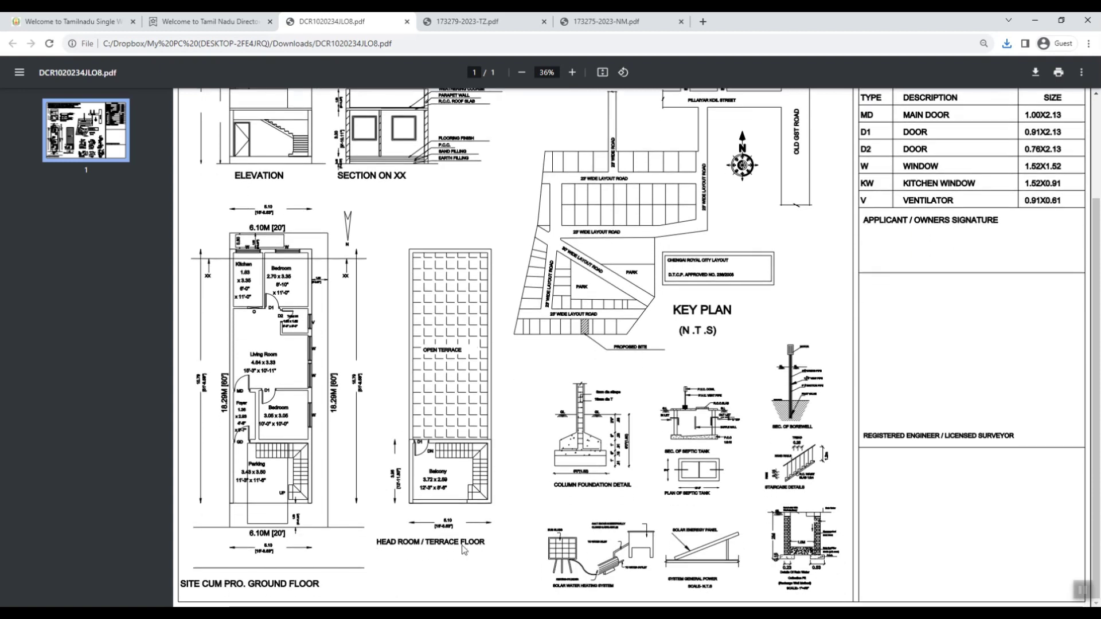
scroll(462, 516, "up", 2)
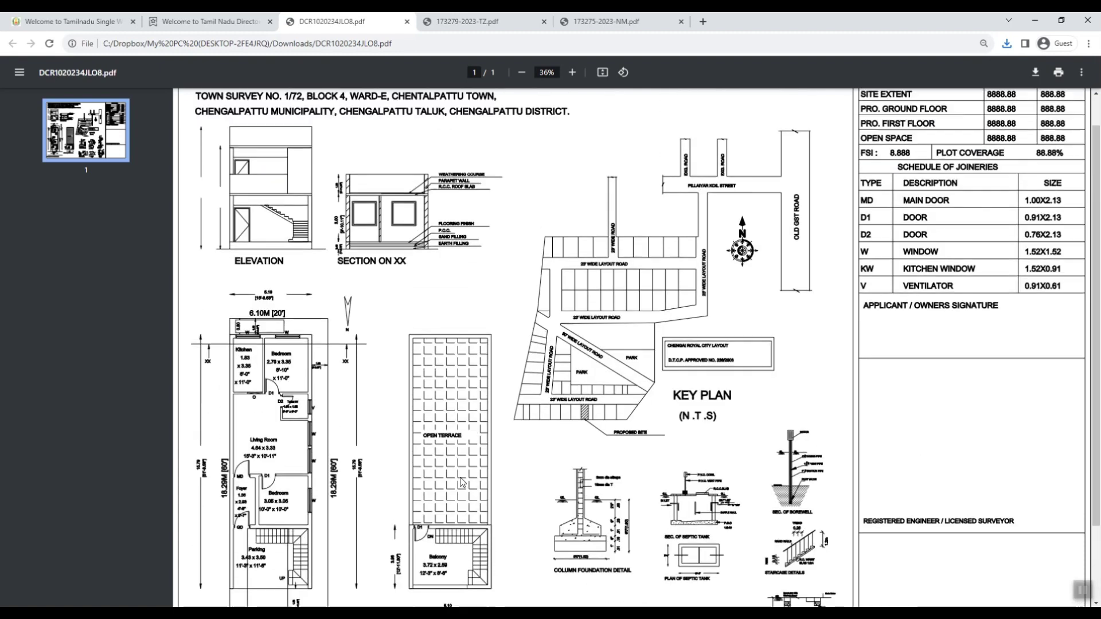
scroll(463, 483, "up", 1)
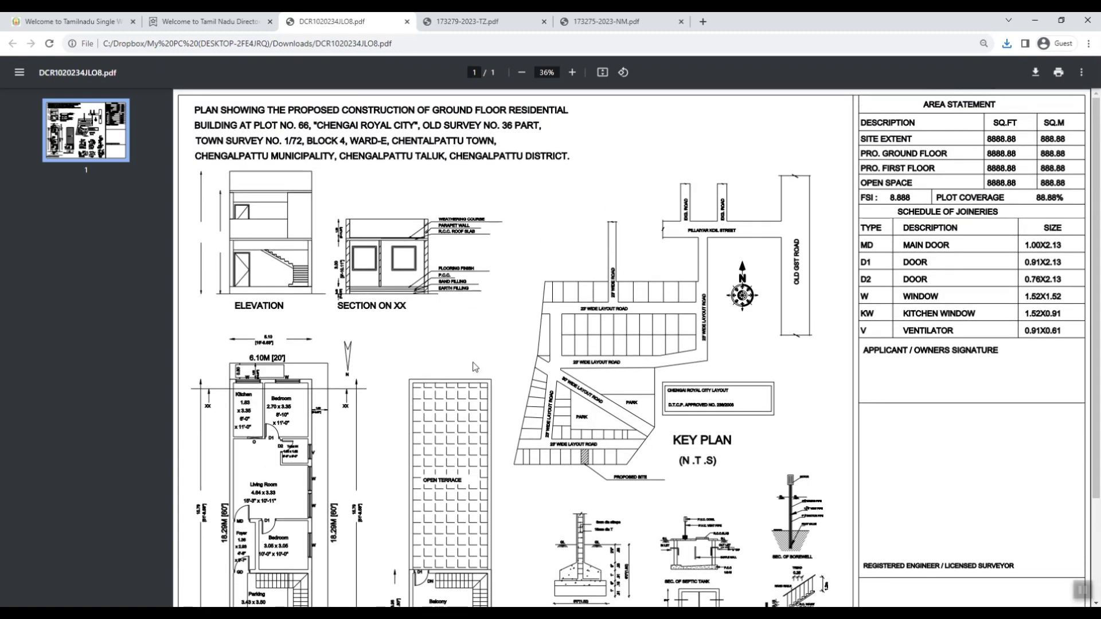
scroll(474, 367, "down", 3)
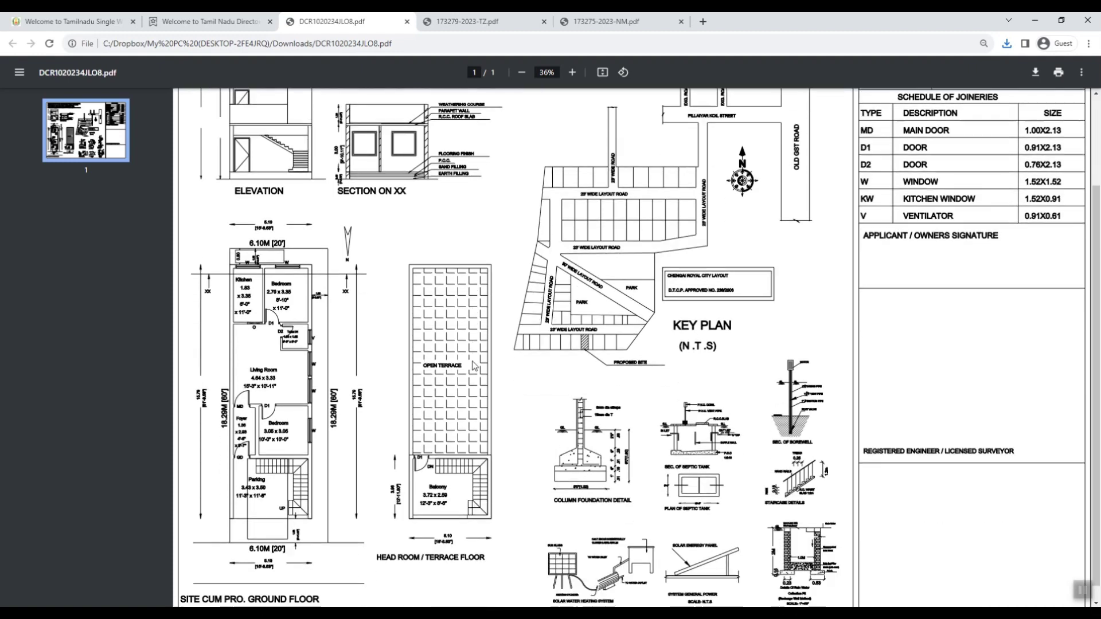
scroll(474, 367, "up", 3)
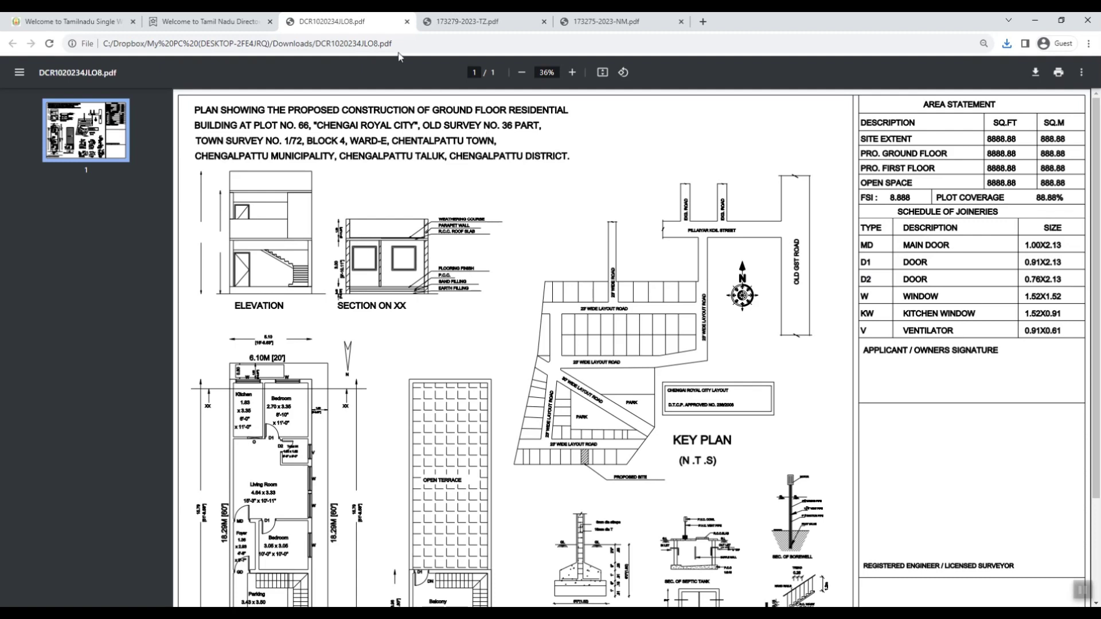
Step: Close the approved plan and both scrutiny report PDF tabs, then expand Building Plan in the sidebar
left_click(408, 22)
left_click(400, 25)
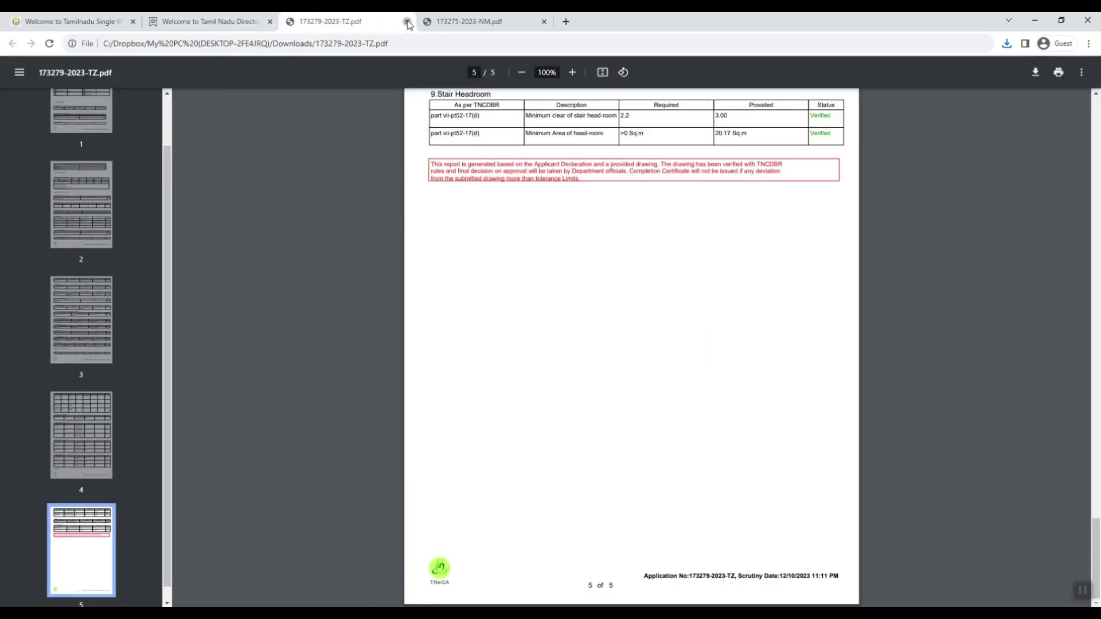
left_click(407, 22)
left_click(408, 21)
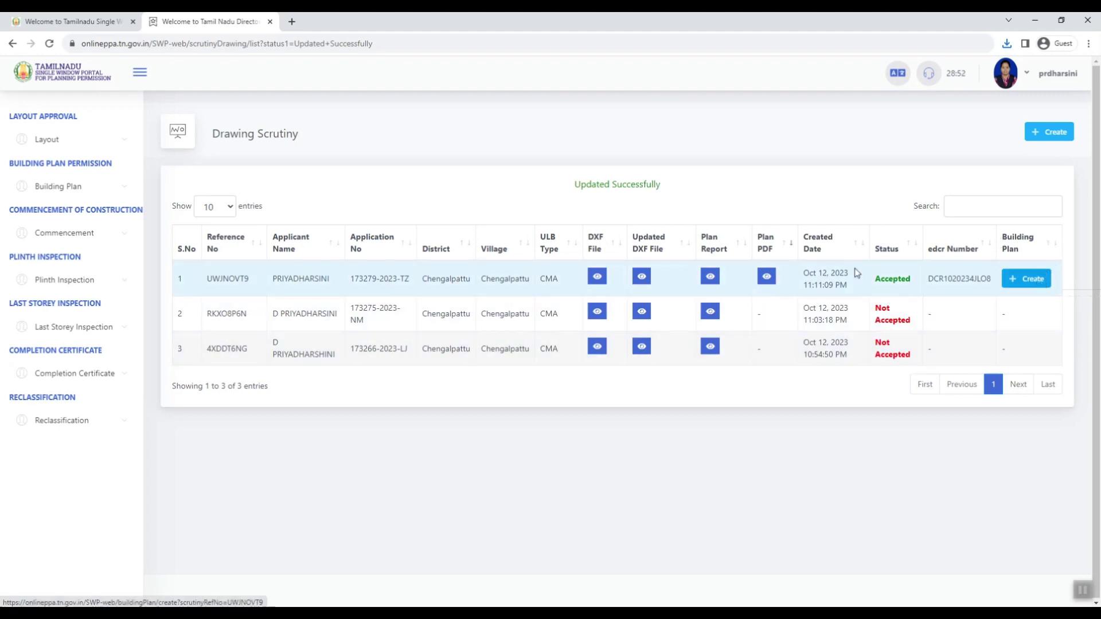
left_click(130, 189)
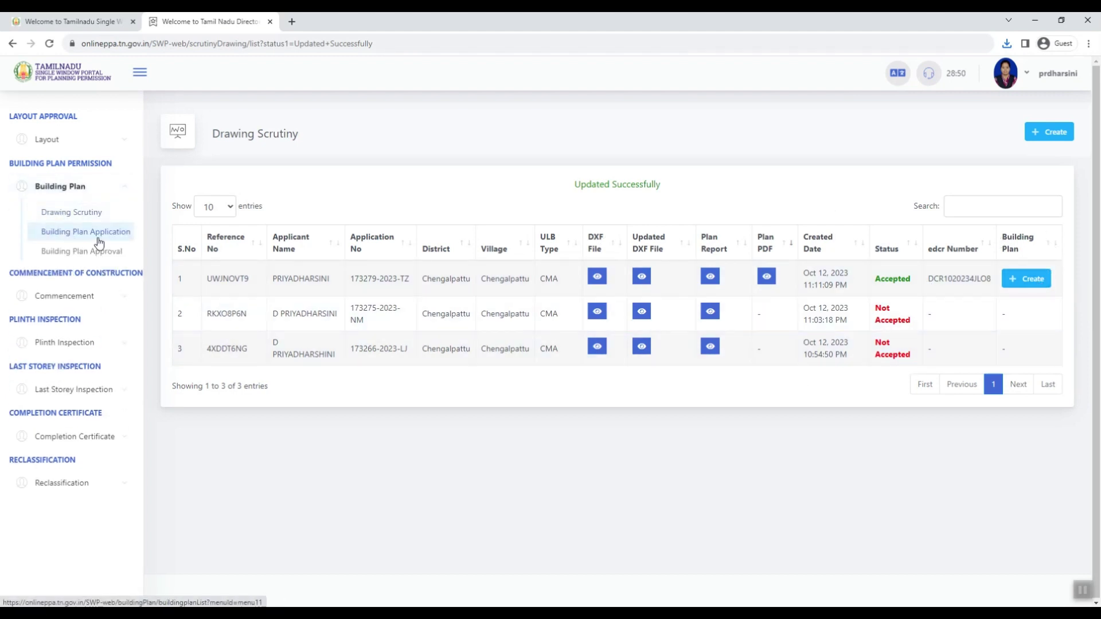